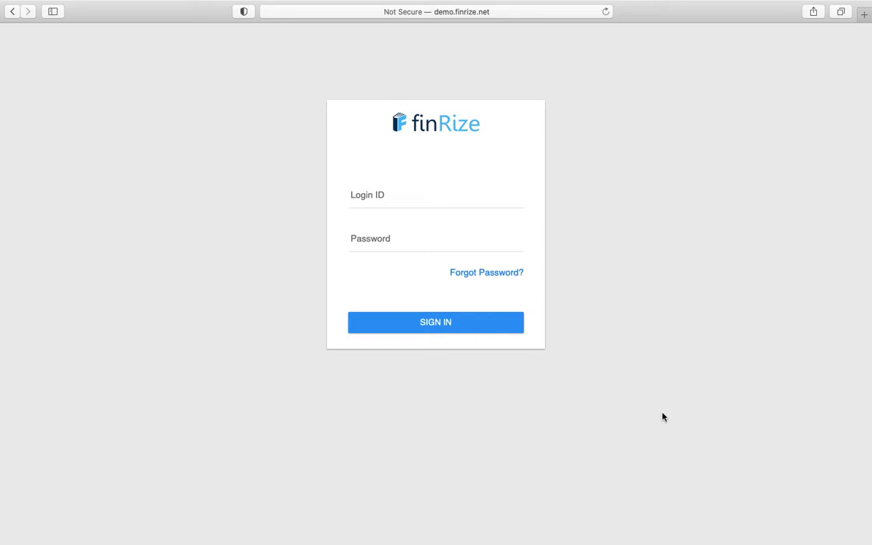
# - Sign in to finRize with the saved autofill login, retrying the sign-in once
pyautogui.click(423, 198)
pyautogui.click(412, 222)
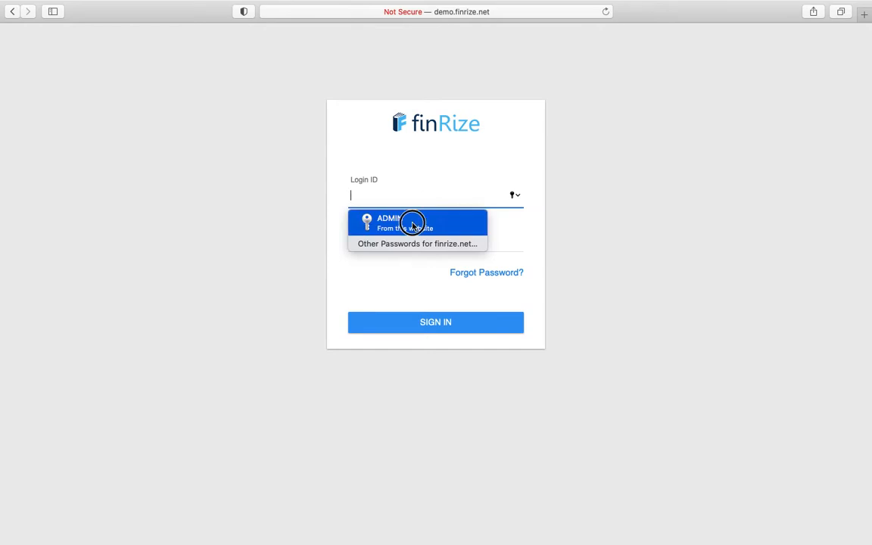
pyautogui.click(425, 321)
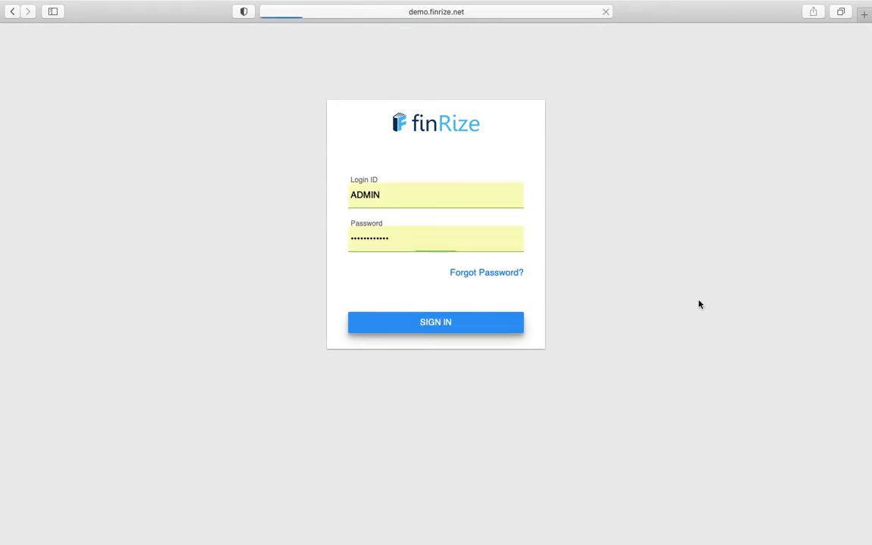
pyautogui.click(378, 198)
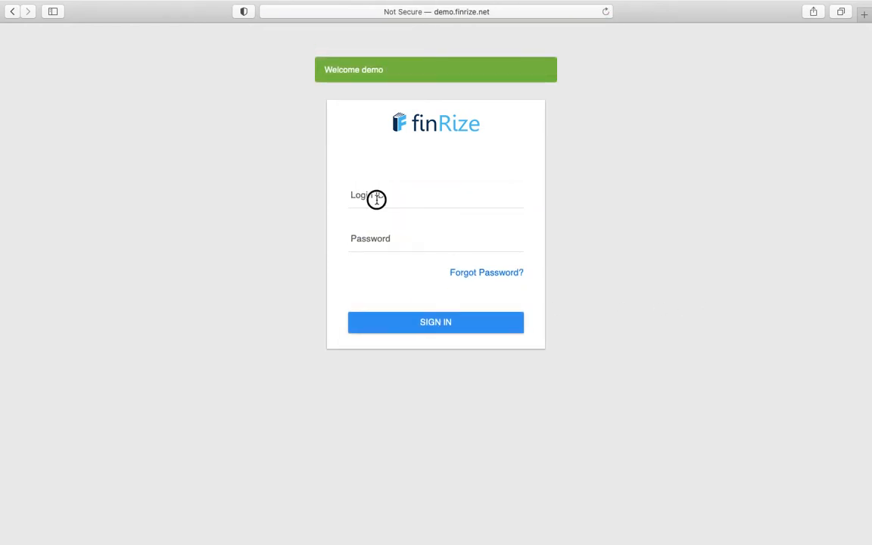
pyautogui.click(415, 220)
pyautogui.click(409, 326)
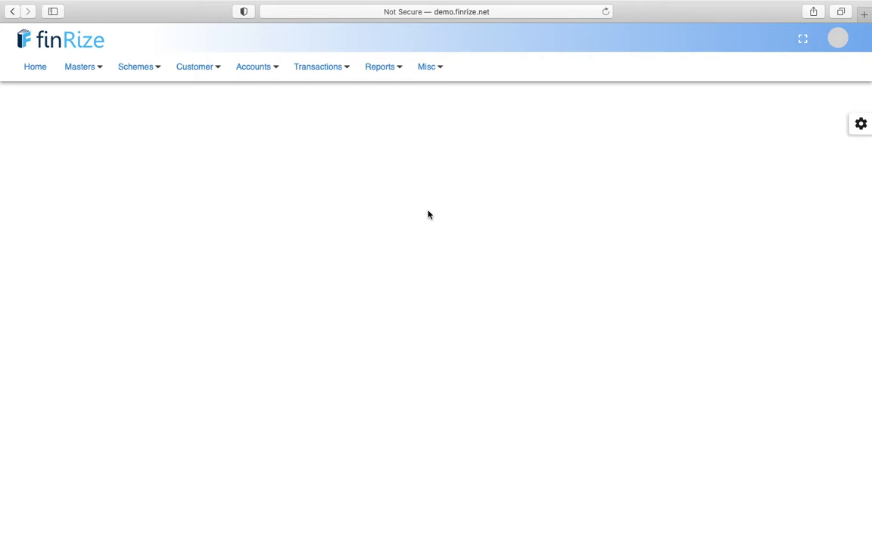
# - Go to Schemes > Scheme Master to list all 19 schemes
pyautogui.click(144, 69)
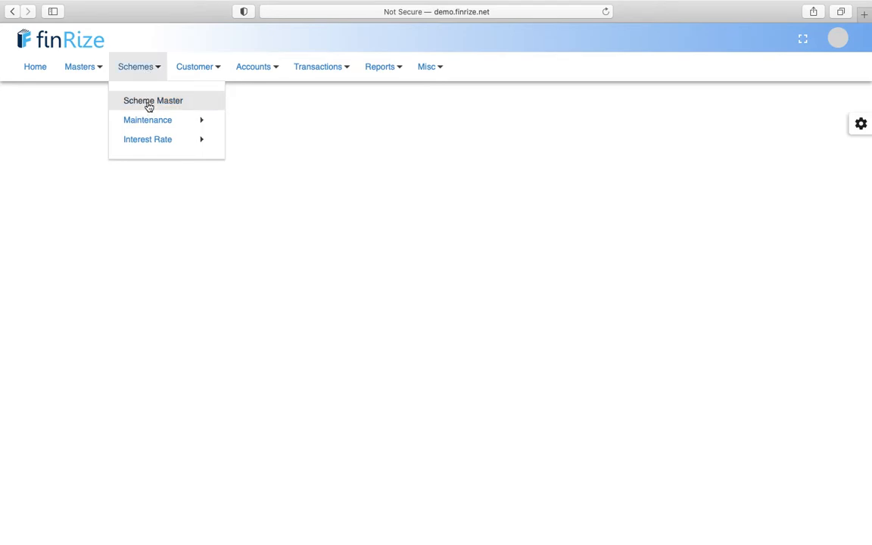
pyautogui.moveTo(150, 126)
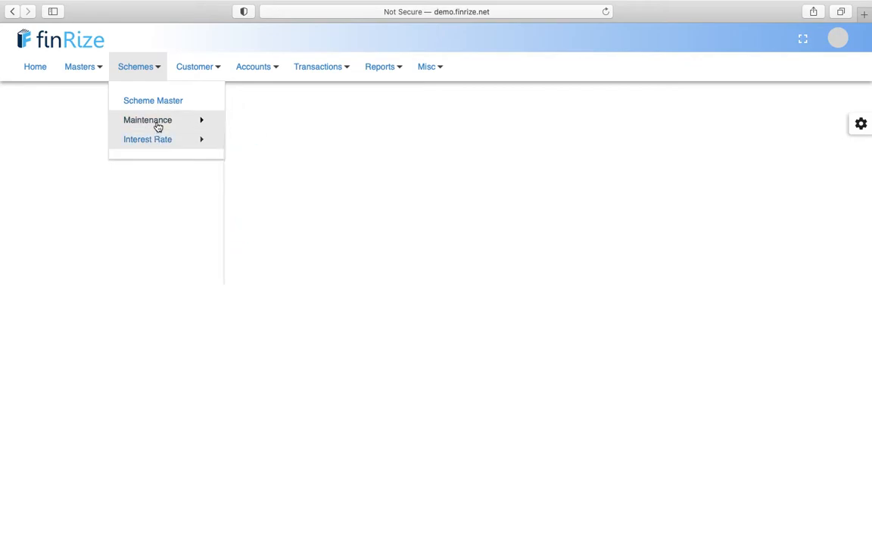
pyautogui.click(159, 107)
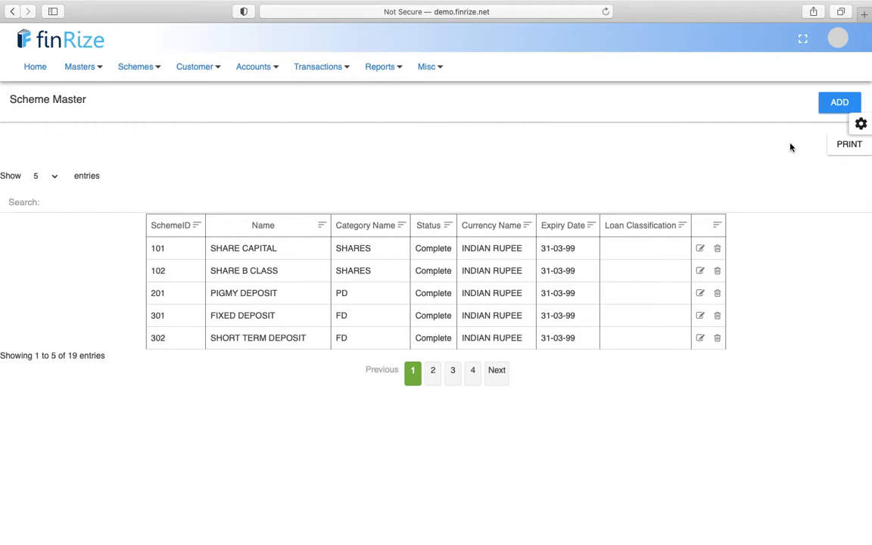
# - Start a new scheme and view the Scheme Category options without selecting one
pyautogui.click(836, 106)
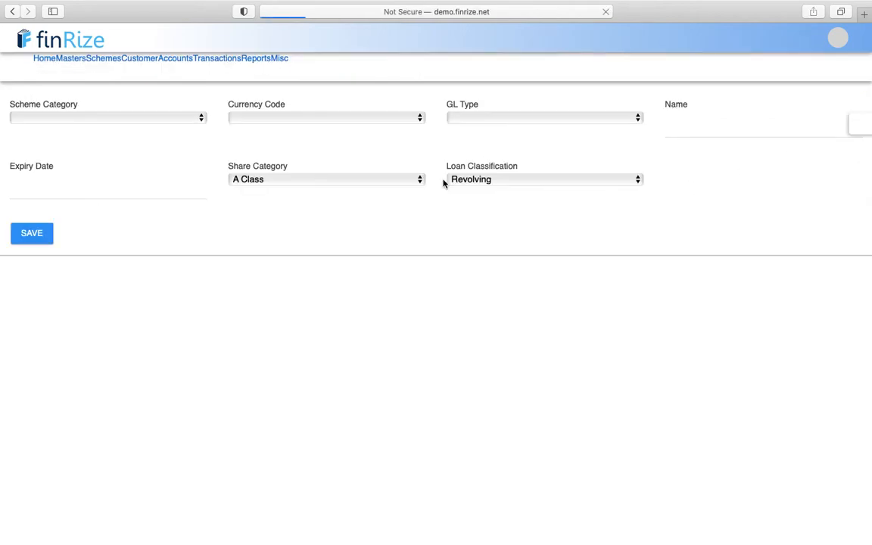
pyautogui.click(119, 137)
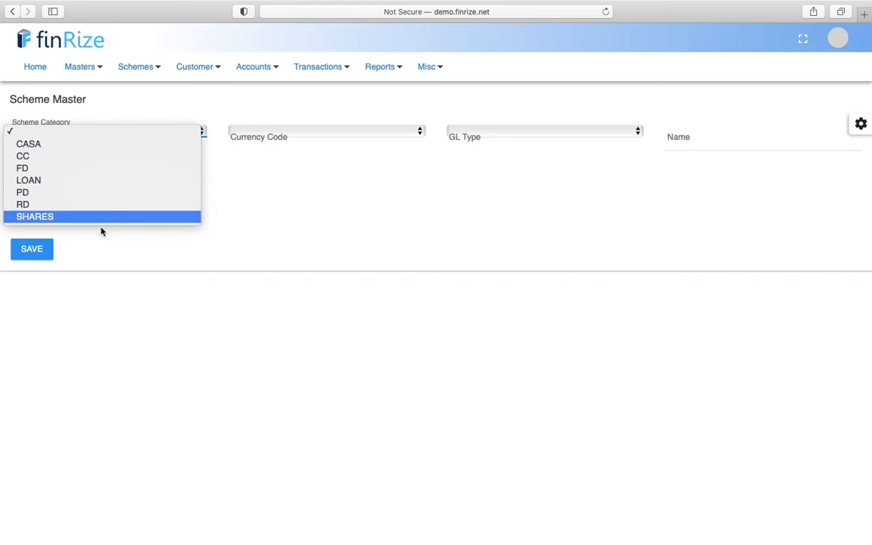
pyautogui.click(340, 236)
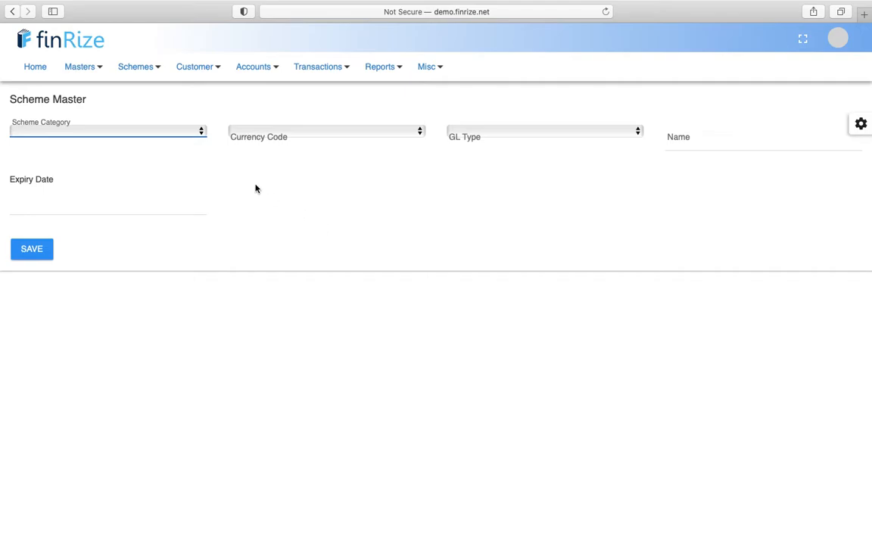
pyautogui.click(146, 73)
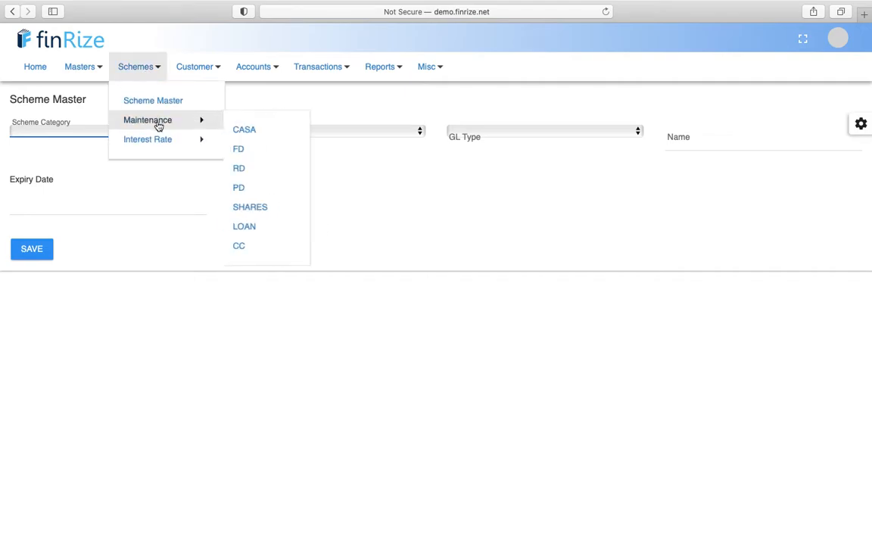
# - Open CASA maintenance and load the SAVING DEPOSIT scheme (code 601, INR)
pyautogui.click(254, 133)
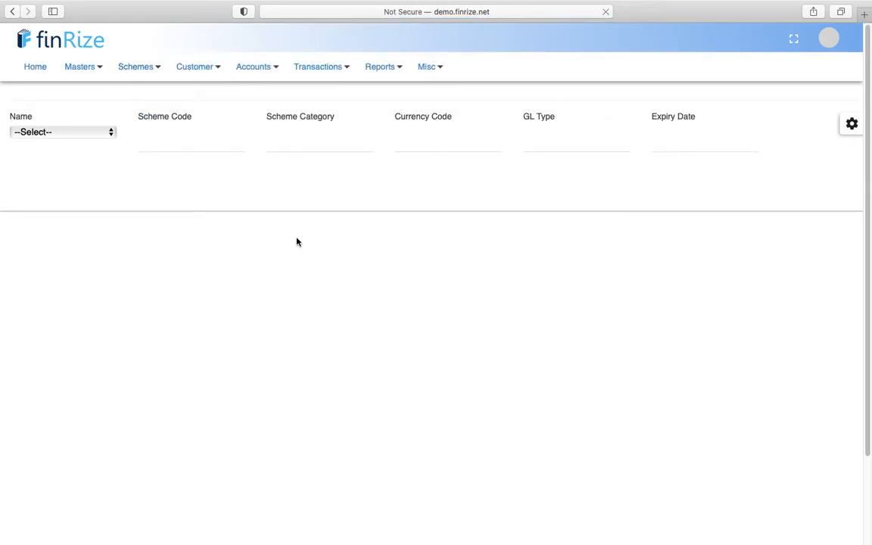
pyautogui.click(96, 134)
pyautogui.click(92, 160)
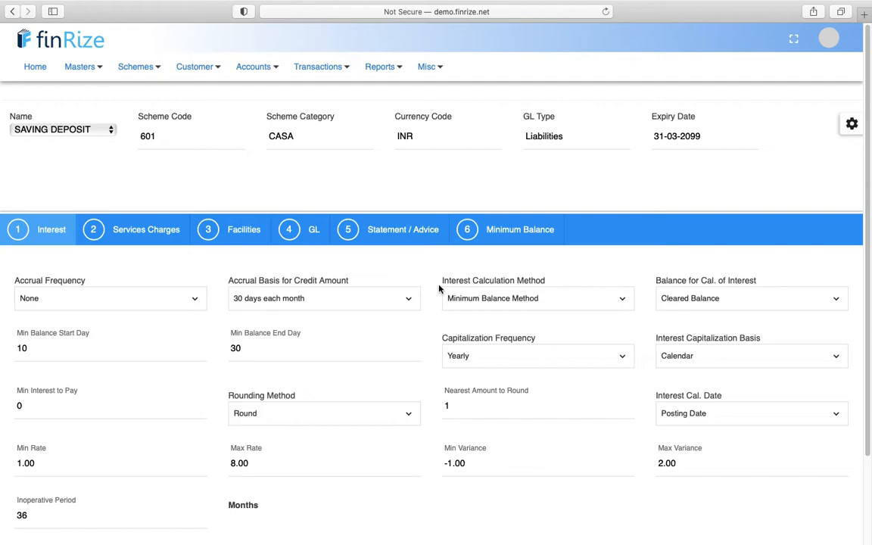
pyautogui.scroll(-2, 439, 288)
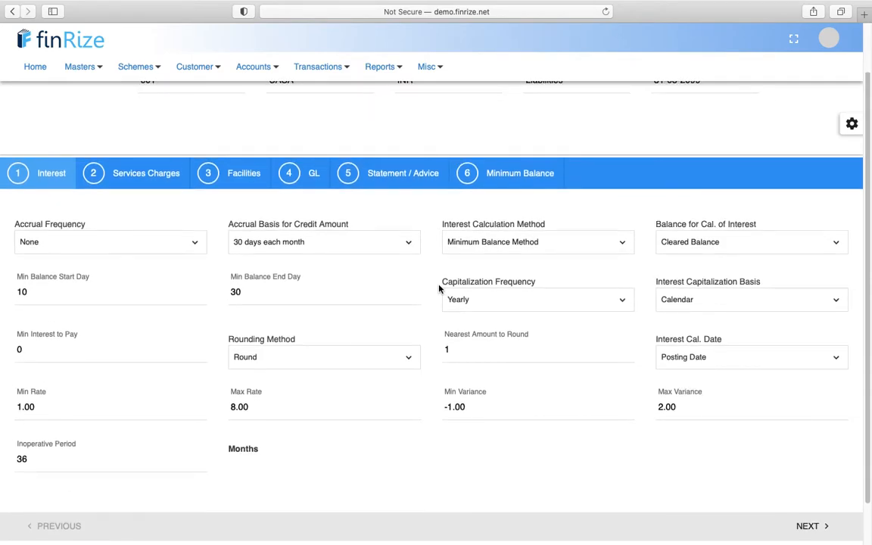
pyautogui.scroll(-1, 439, 288)
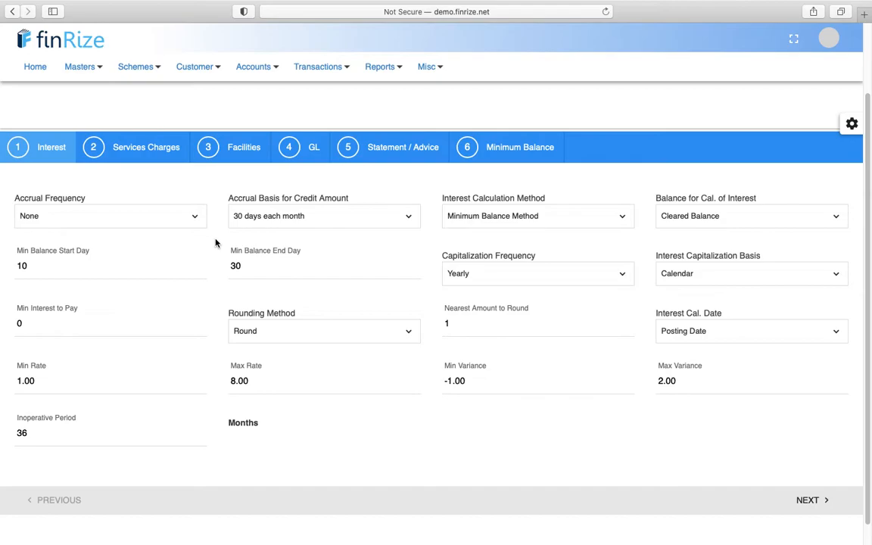
# - Change Accrual Frequency to Monthly and leave Capitalization Frequency at Yearly
pyautogui.click(189, 212)
pyautogui.click(508, 274)
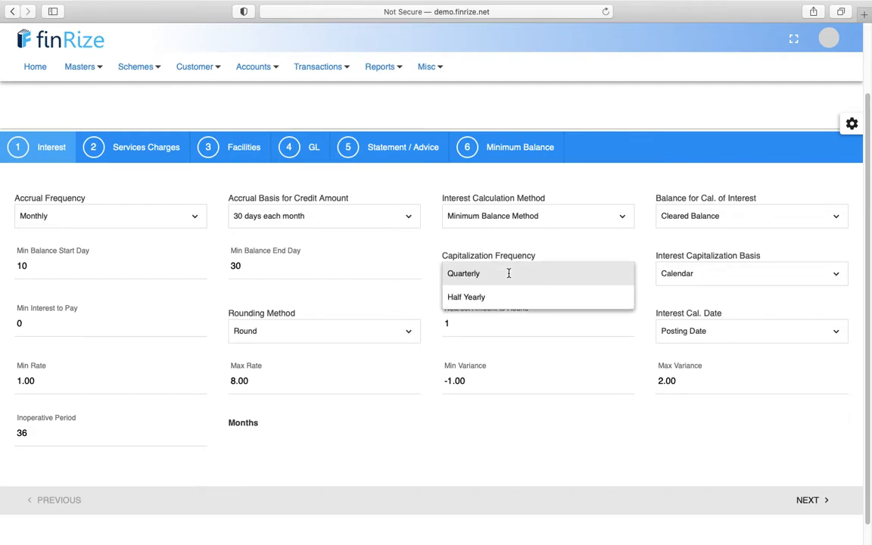
pyautogui.click(576, 248)
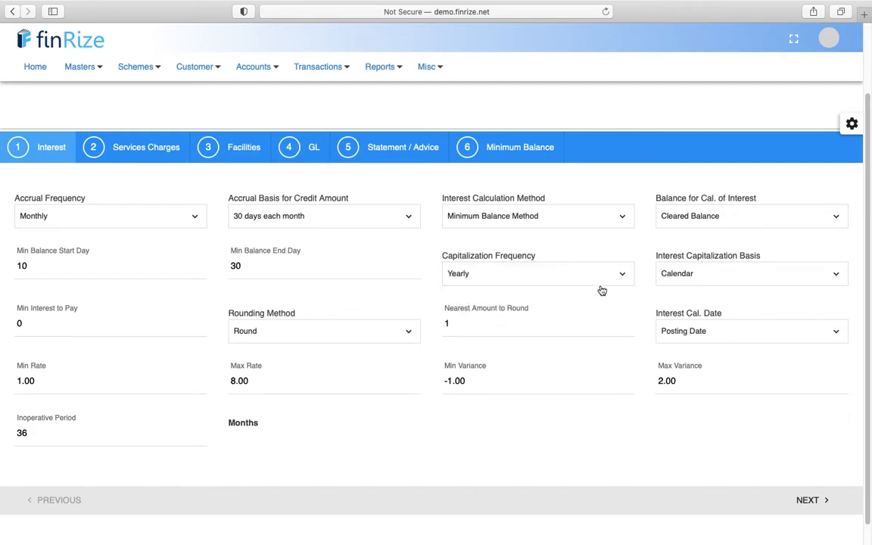
pyautogui.click(621, 278)
pyautogui.click(601, 249)
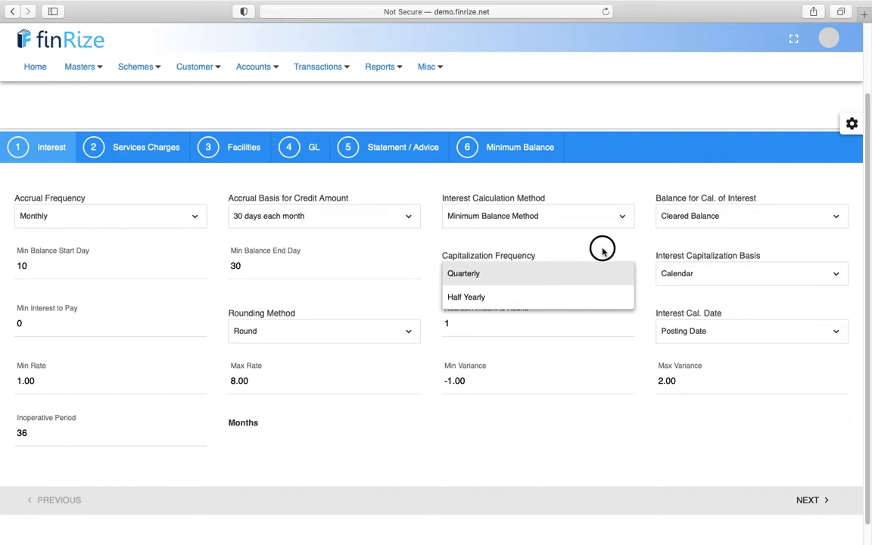
pyautogui.click(608, 278)
pyautogui.click(607, 244)
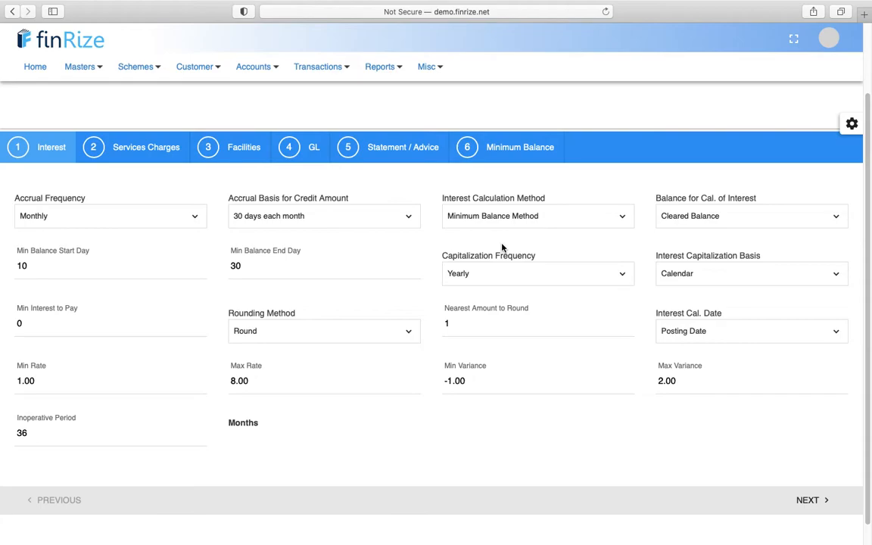
pyautogui.click(618, 279)
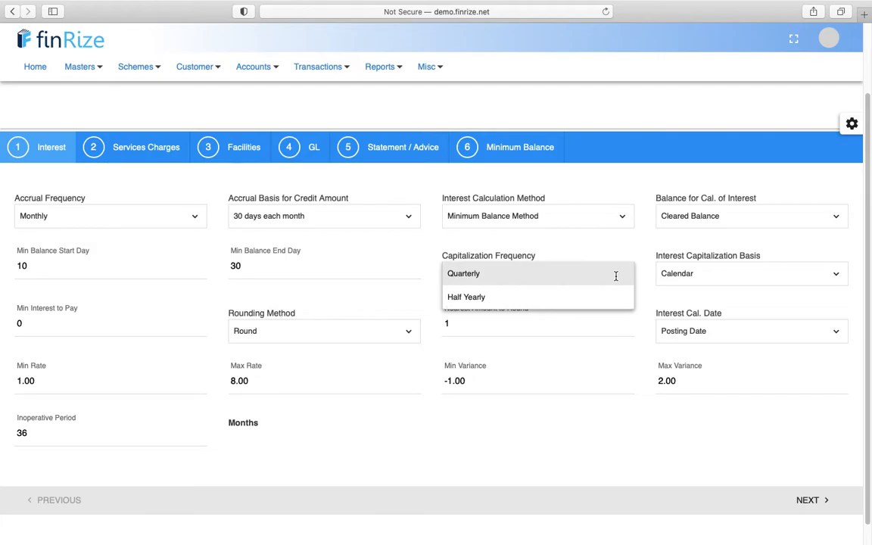
pyautogui.click(599, 239)
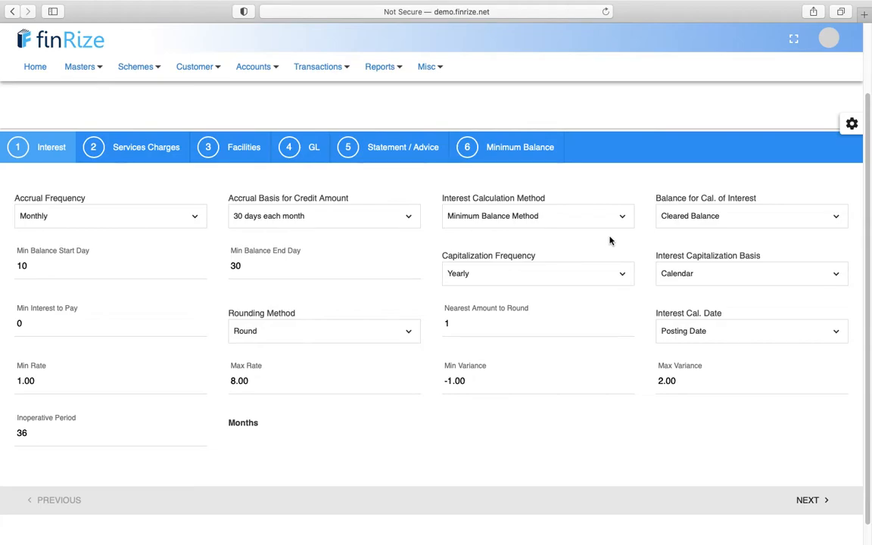
pyautogui.click(624, 216)
pyautogui.click(628, 203)
pyautogui.click(551, 217)
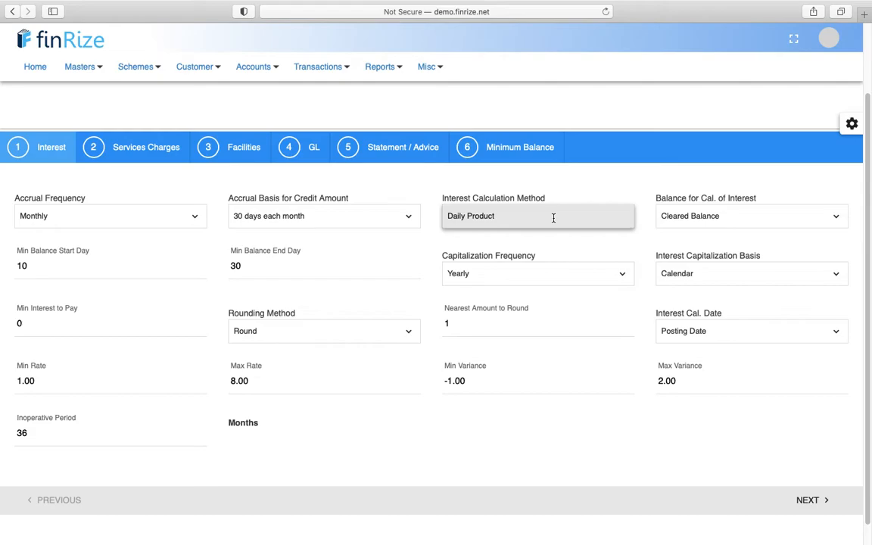
pyautogui.click(592, 189)
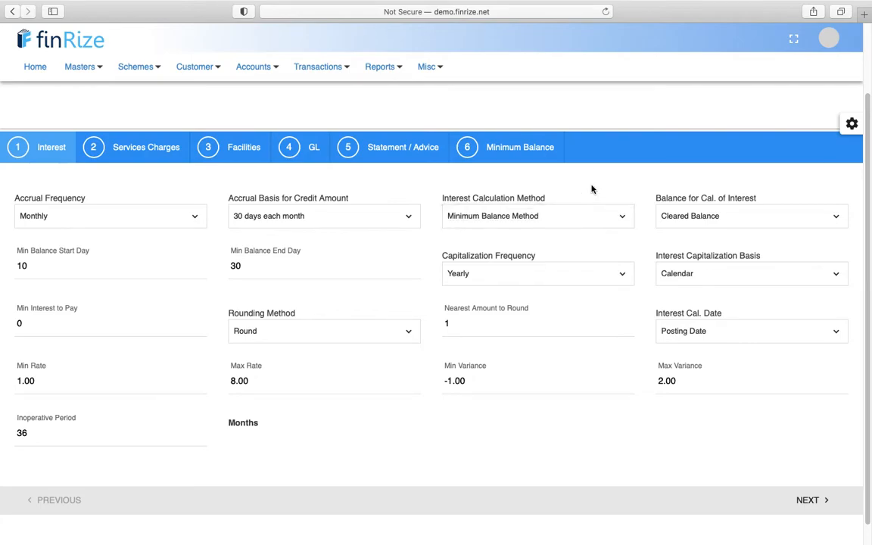
pyautogui.scroll(2, 592, 190)
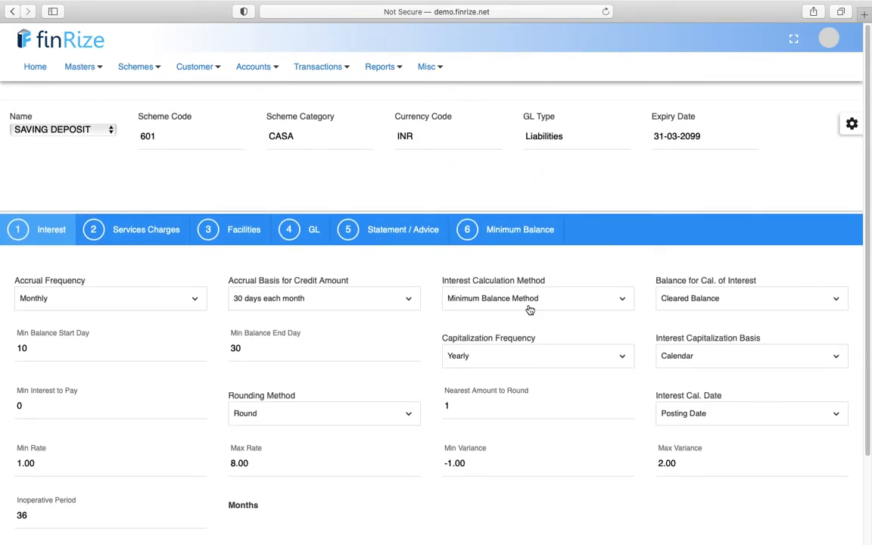
pyautogui.scroll(-2, 530, 311)
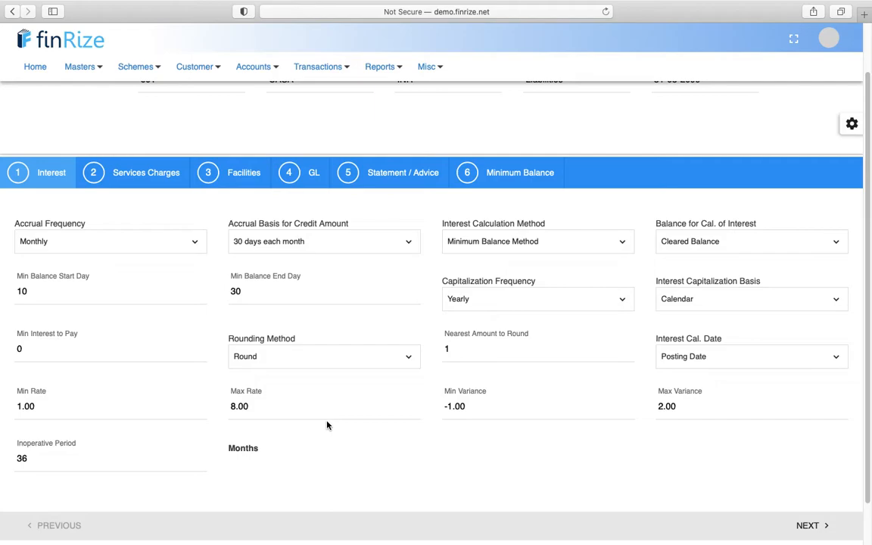
# - Advance past Services Charges, Facilities, GL and Statement / Advice to Minimum Balance (0.00, no violation)
pyautogui.click(812, 525)
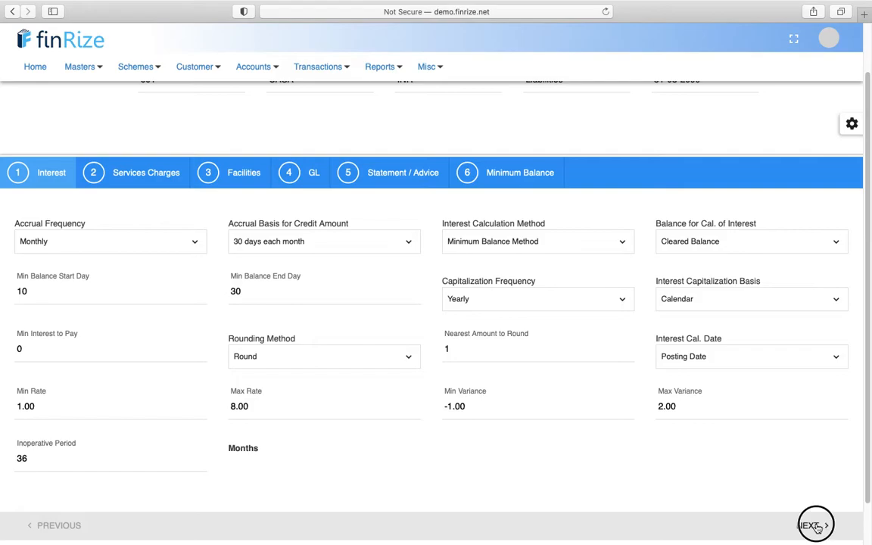
pyautogui.click(810, 421)
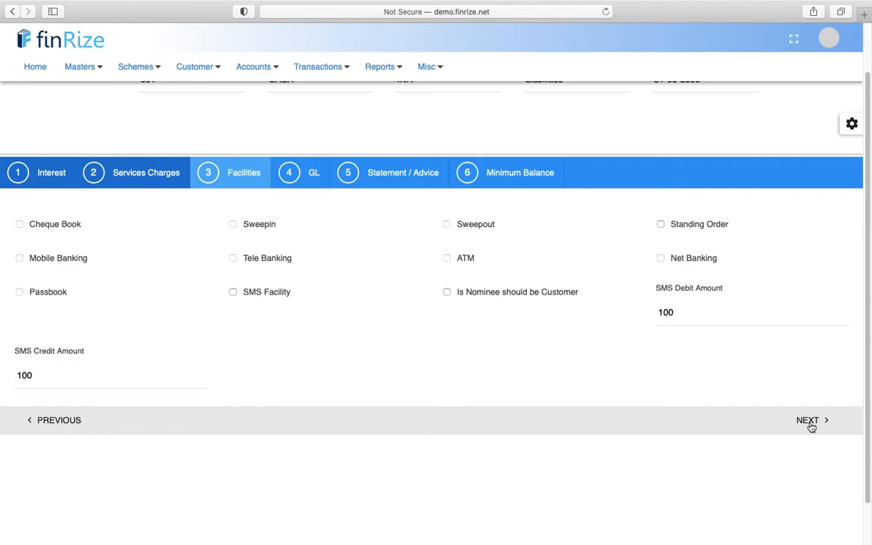
pyautogui.click(811, 425)
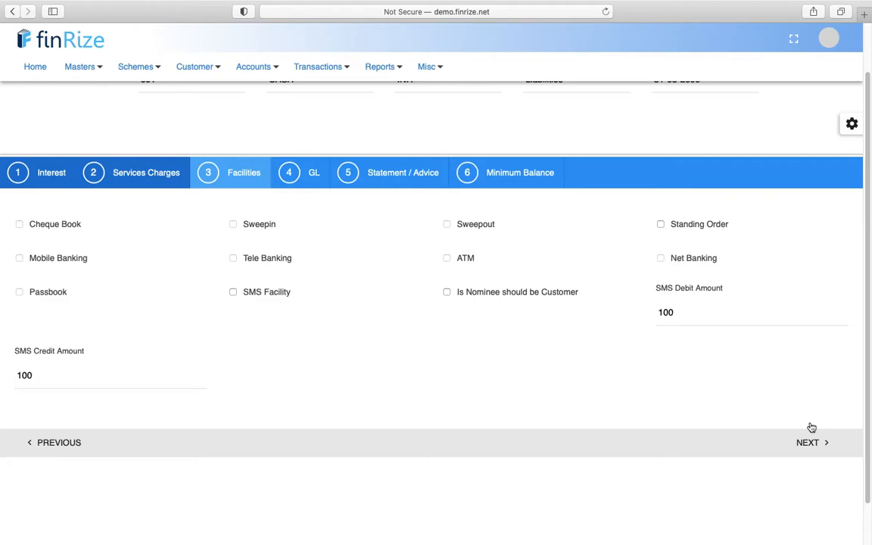
pyautogui.click(807, 443)
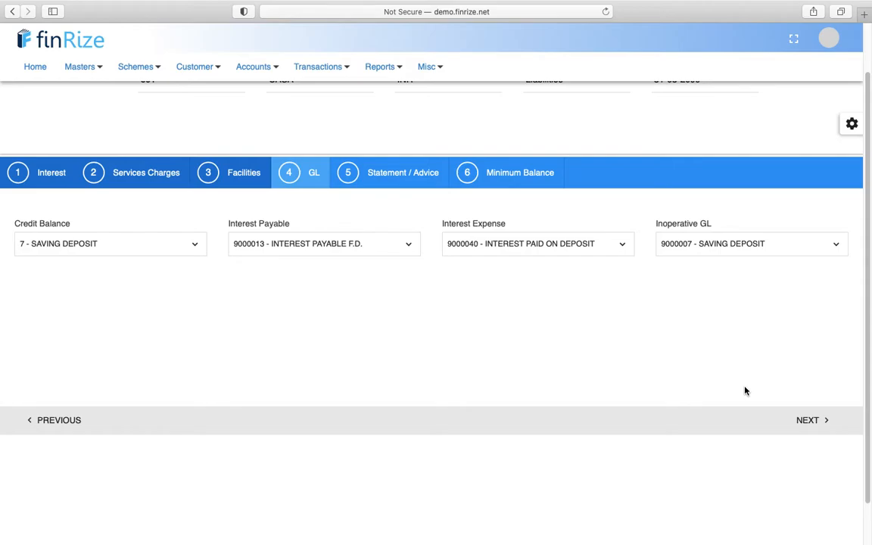
pyautogui.click(808, 424)
pyautogui.click(808, 422)
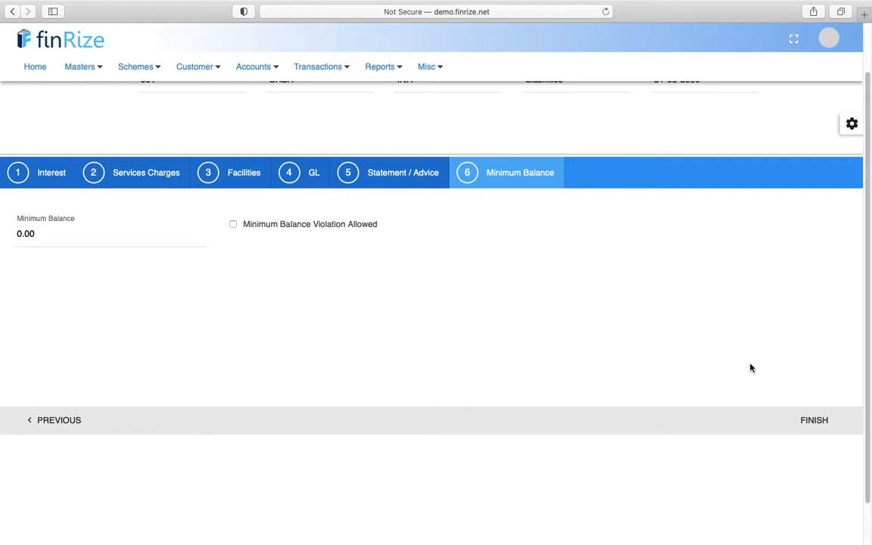
pyautogui.scroll(2, 751, 368)
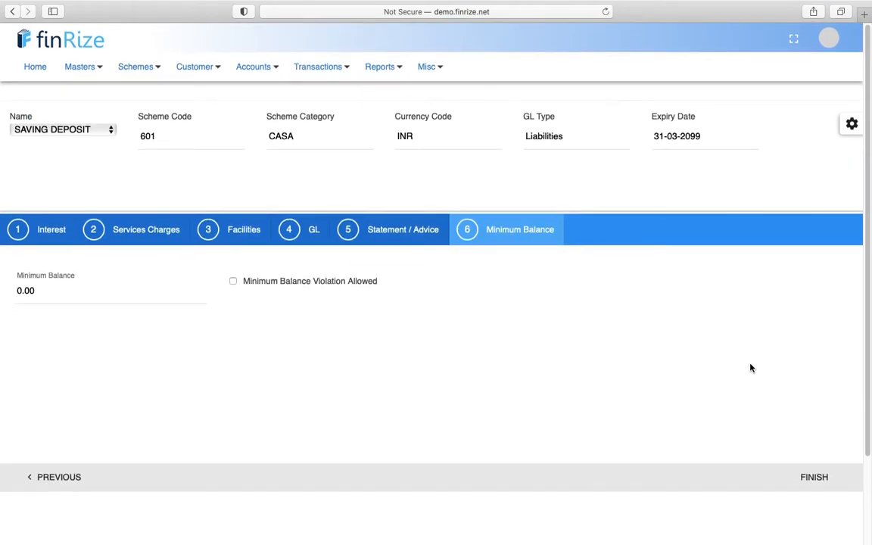
# - Choose Schemes > Interest Rate > CASA and sign back in with the saved credentials
pyautogui.click(155, 73)
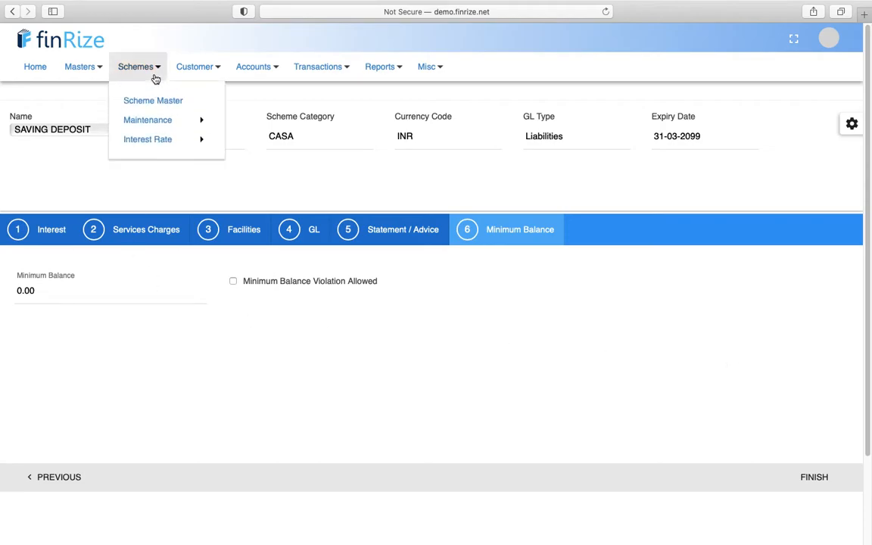
pyautogui.moveTo(170, 142)
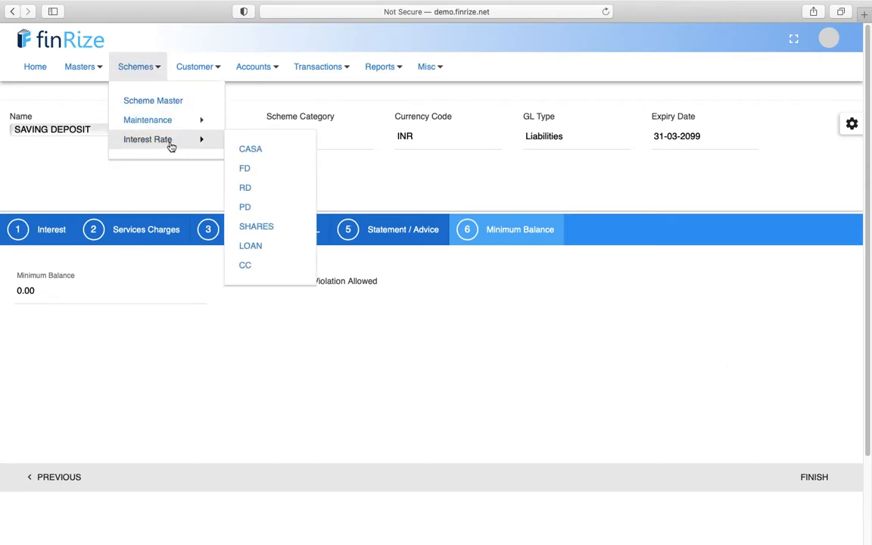
pyautogui.click(250, 151)
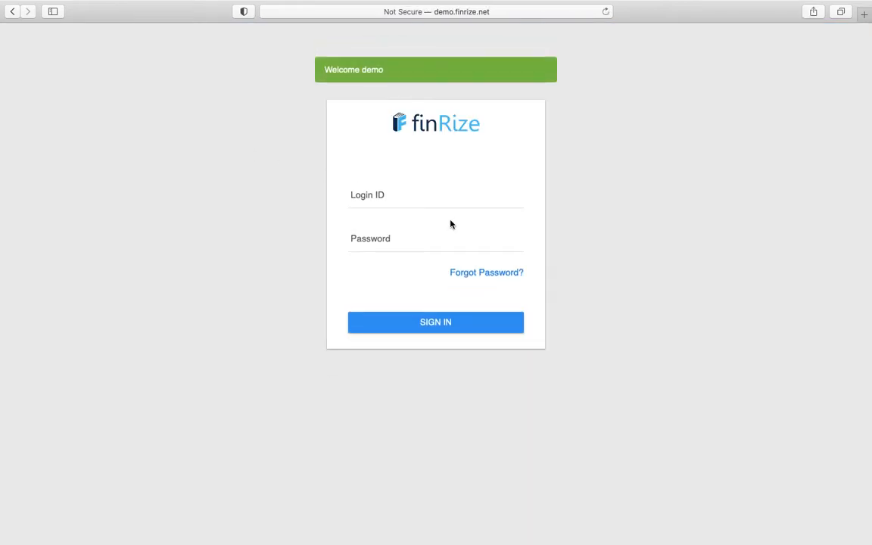
pyautogui.click(420, 203)
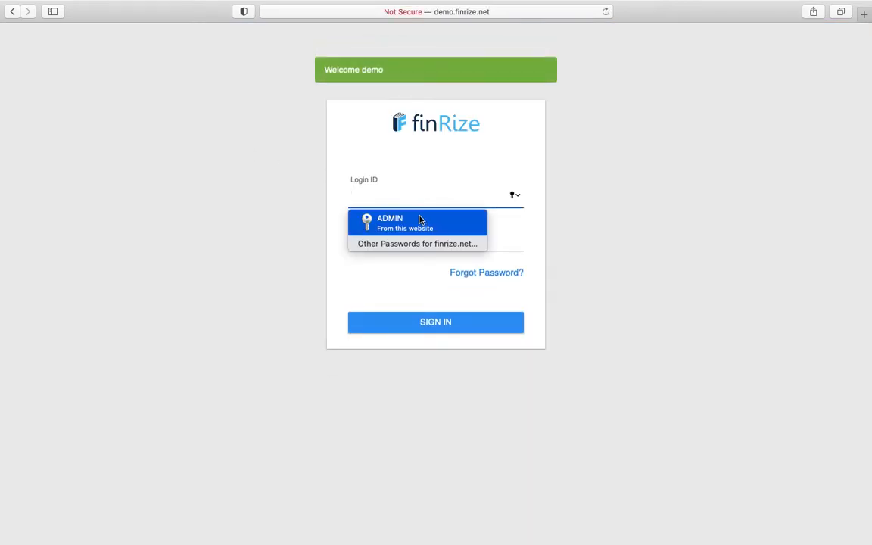
pyautogui.click(420, 221)
pyautogui.click(424, 321)
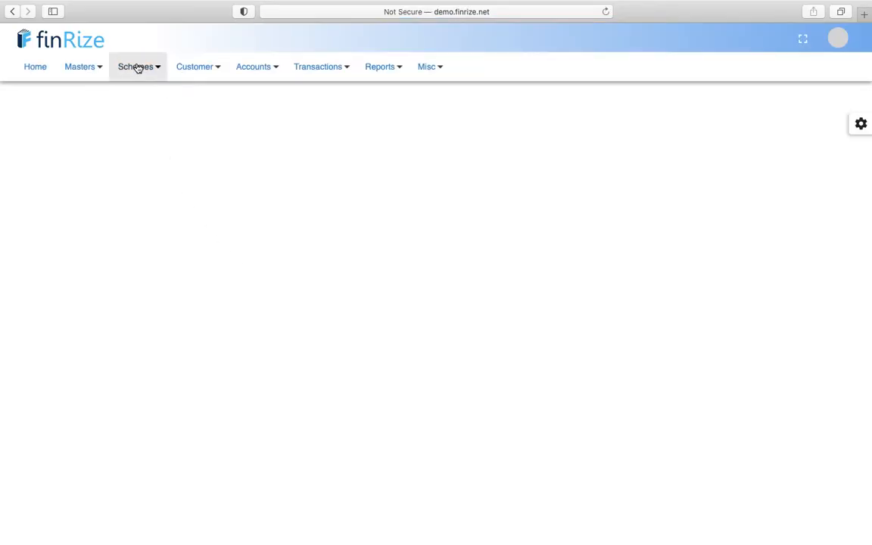
# - Reopen the CASA Interest Rate Master showing its 4 rate entries
pyautogui.click(137, 68)
pyautogui.moveTo(154, 140)
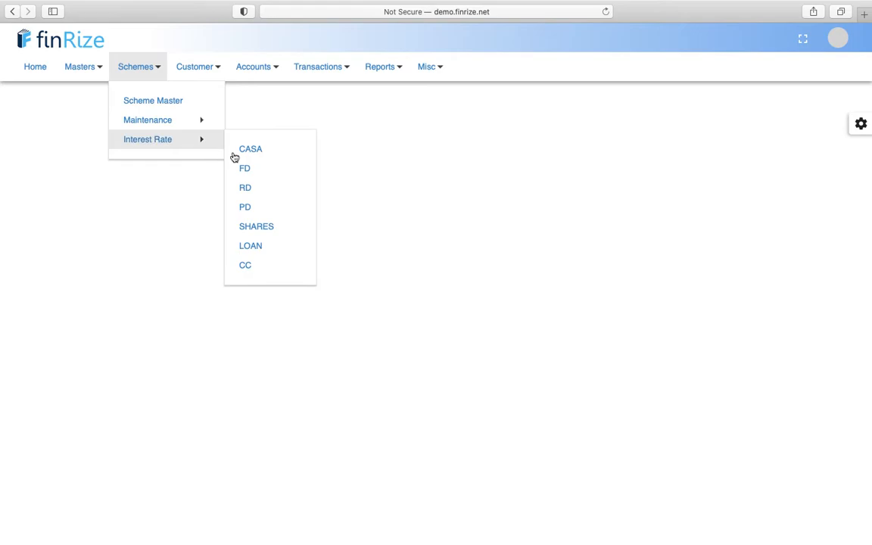
pyautogui.click(266, 153)
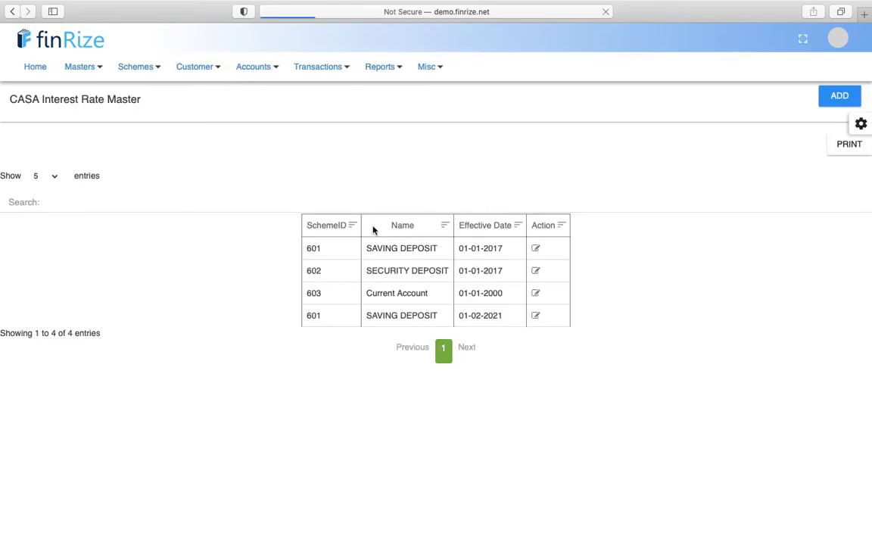
# - Open the SAVING DEPOSIT rate dated 01-01-2017, a non-tiered 4.00 credit rate
pyautogui.click(536, 250)
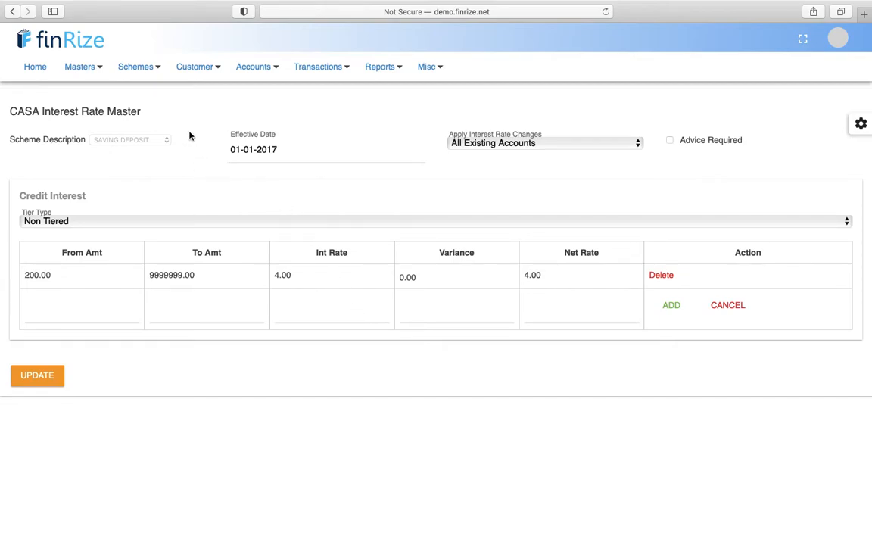
pyautogui.click(151, 78)
pyautogui.moveTo(152, 122)
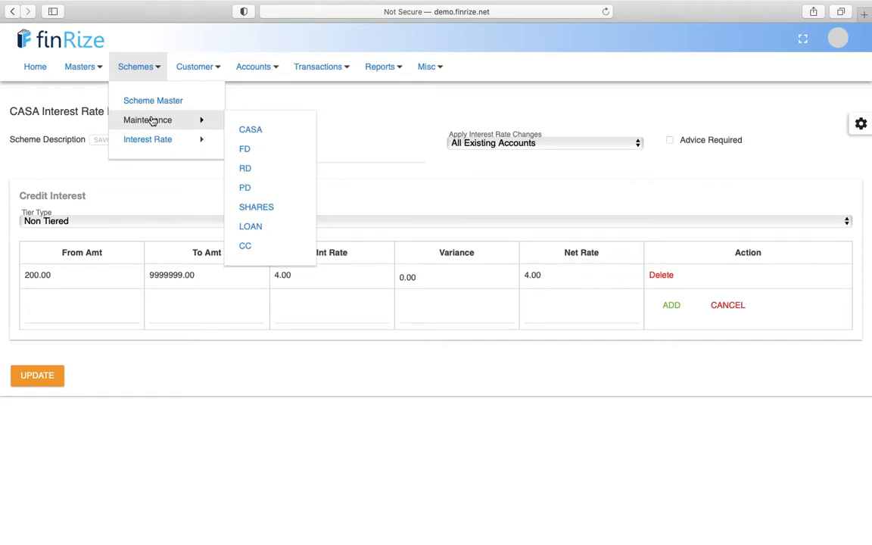
# - Open SHARES maintenance and load the SHARE CAPITAL scheme
pyautogui.click(271, 213)
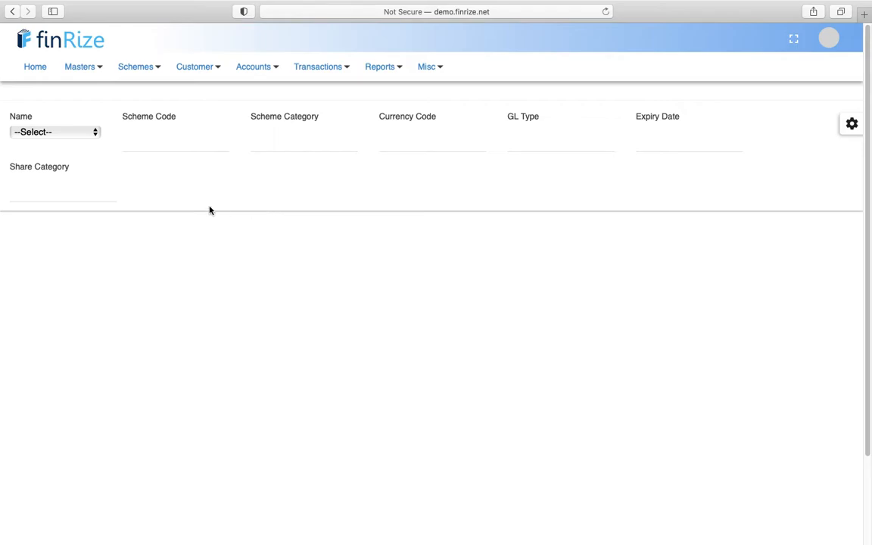
pyautogui.click(81, 134)
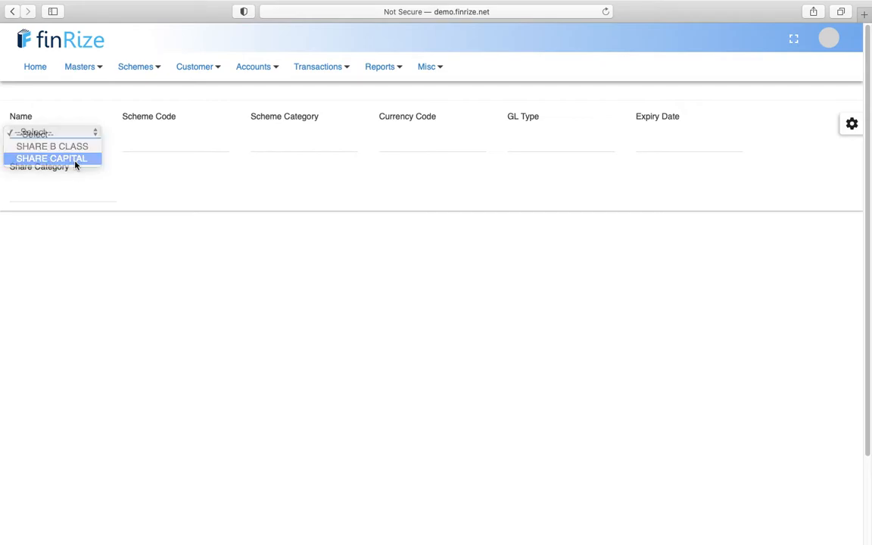
pyautogui.click(74, 159)
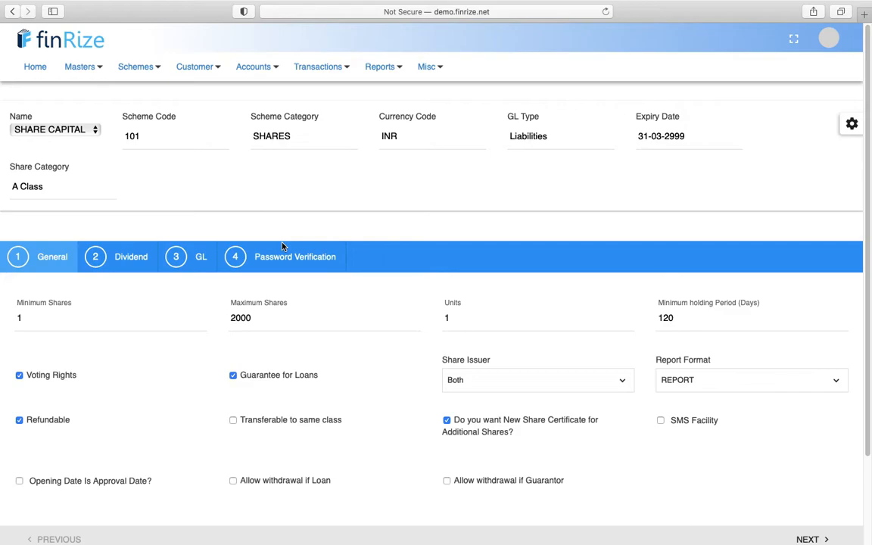
pyautogui.scroll(-1, 220, 355)
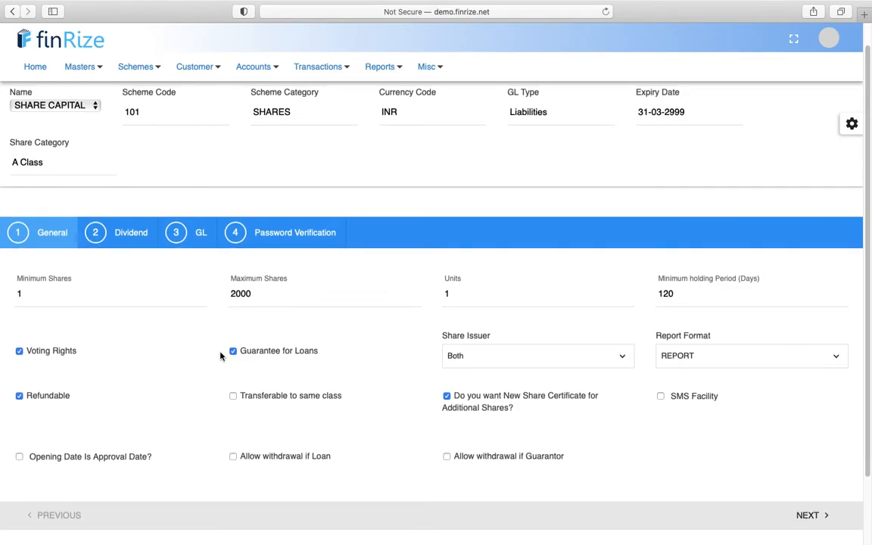
pyautogui.scroll(1, 220, 356)
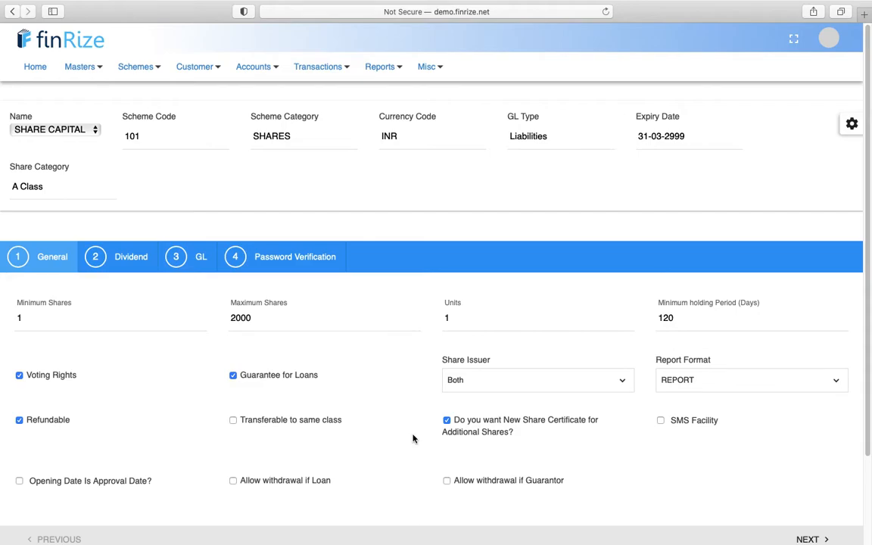
pyautogui.scroll(-2, 412, 437)
# - Check SHARE CAPITAL's dividend calculation method unchanged, then advance to its GL account mappings
pyautogui.click(813, 501)
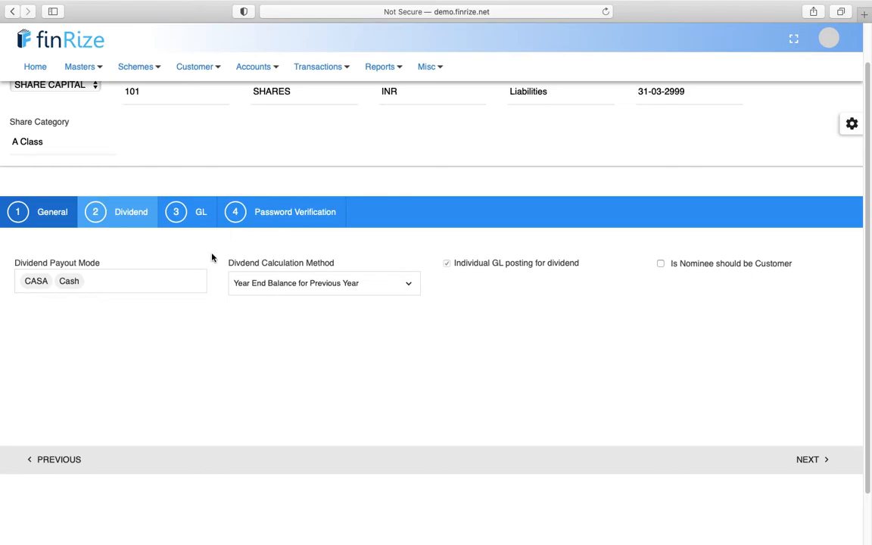
pyautogui.click(402, 284)
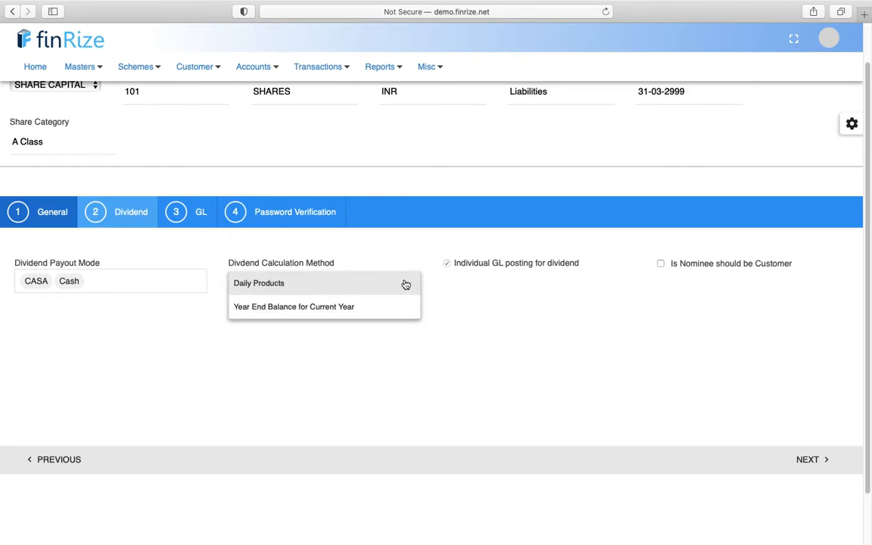
pyautogui.click(466, 303)
pyautogui.click(807, 460)
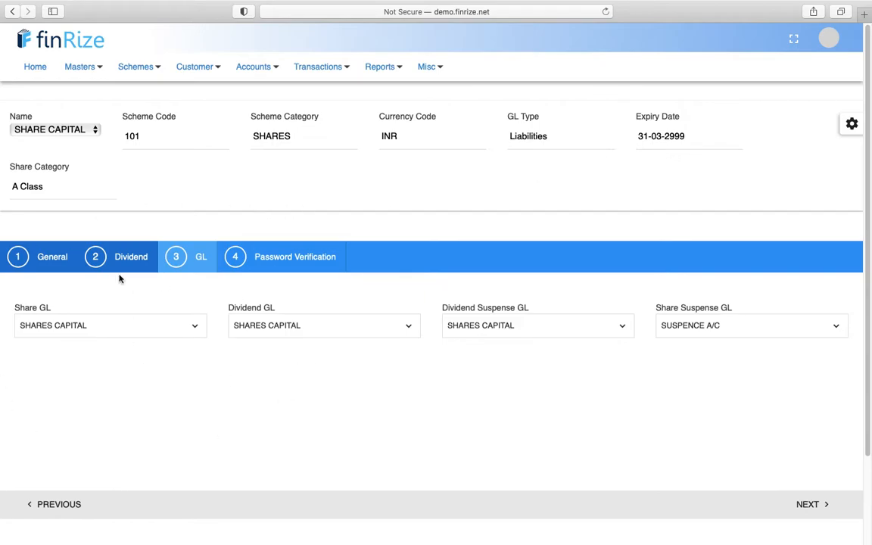
pyautogui.click(144, 77)
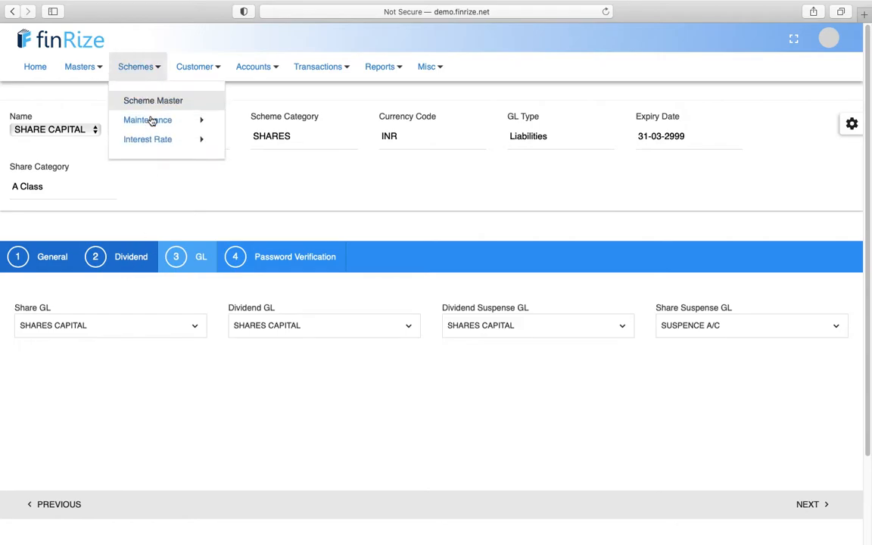
# - Open FD scheme maintenance and load the DOUBLE DEPOSIT scheme (code 303)
pyautogui.moveTo(151, 121)
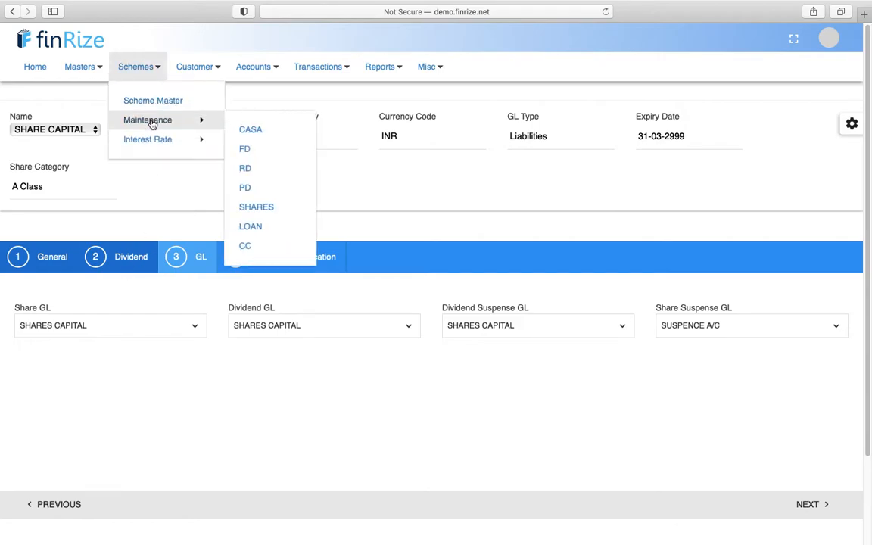
pyautogui.click(246, 149)
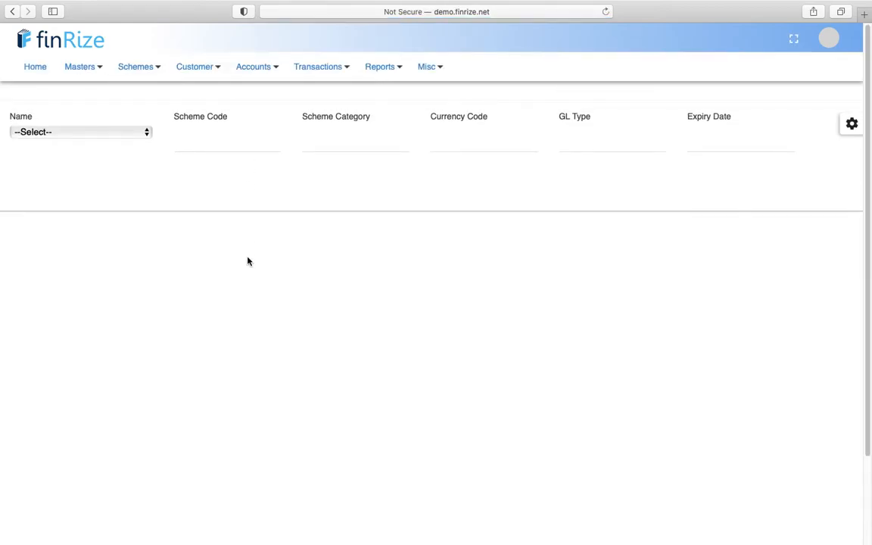
pyautogui.click(137, 134)
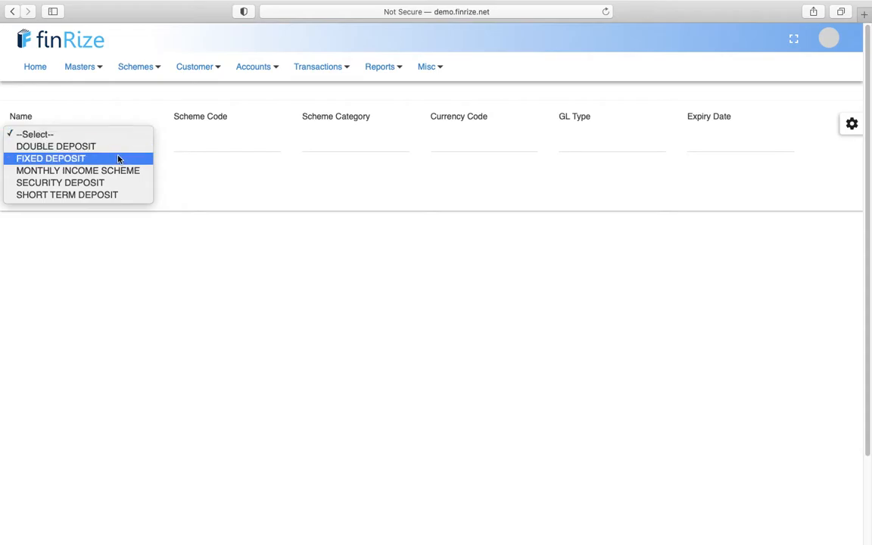
pyautogui.click(115, 146)
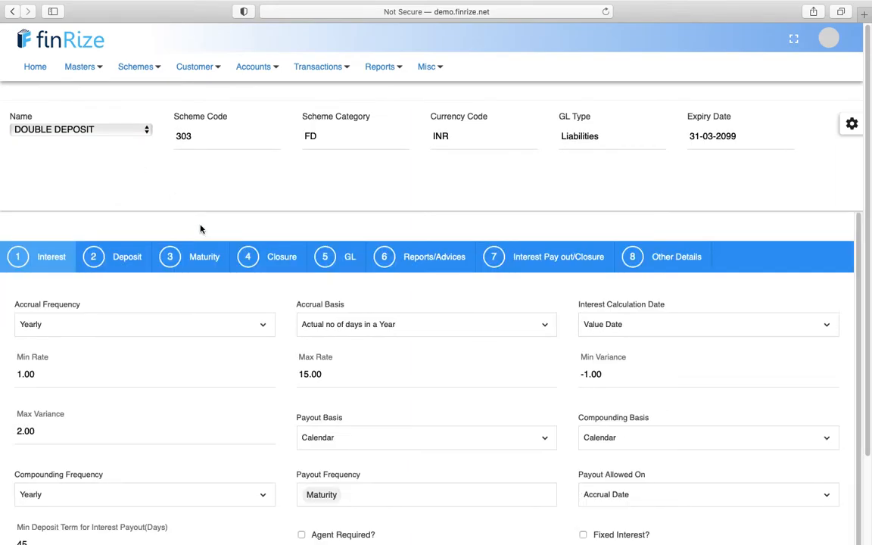
pyautogui.scroll(-1, 201, 229)
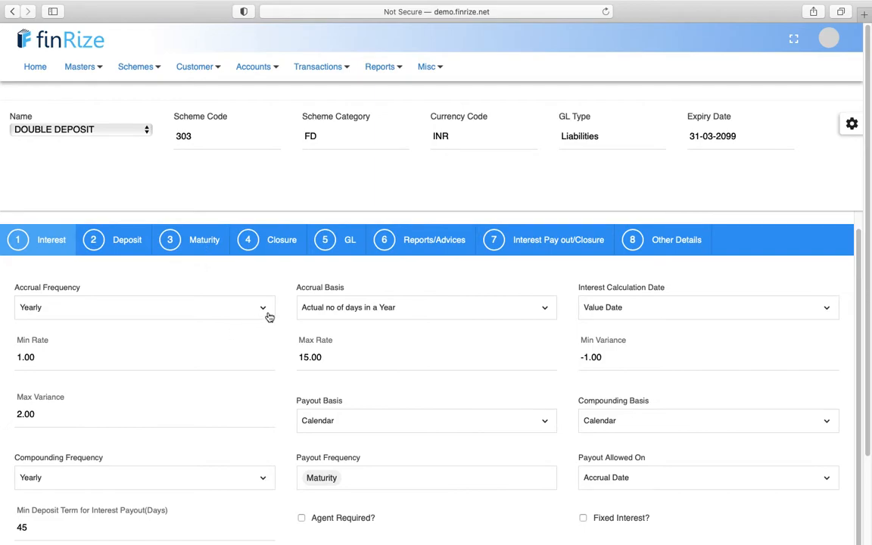
pyautogui.scroll(-1, 270, 294)
pyautogui.scroll(-2, 270, 293)
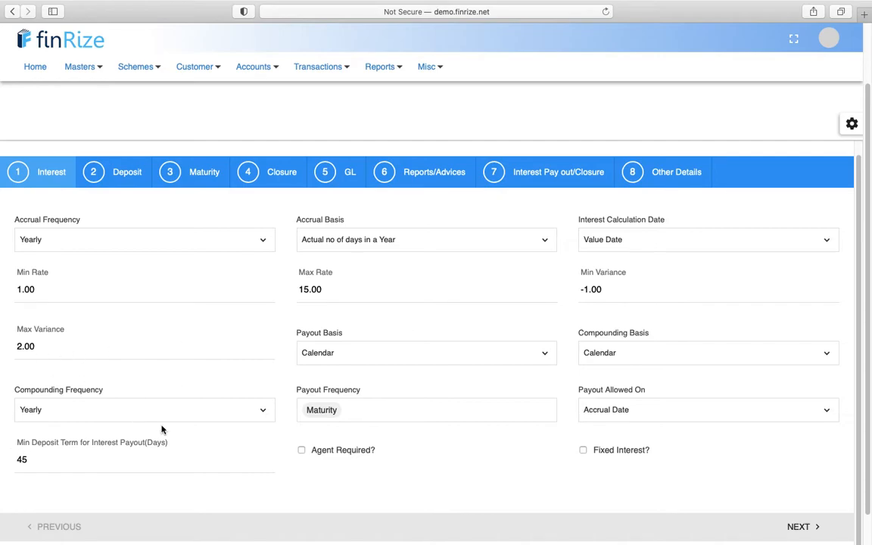
pyautogui.click(263, 412)
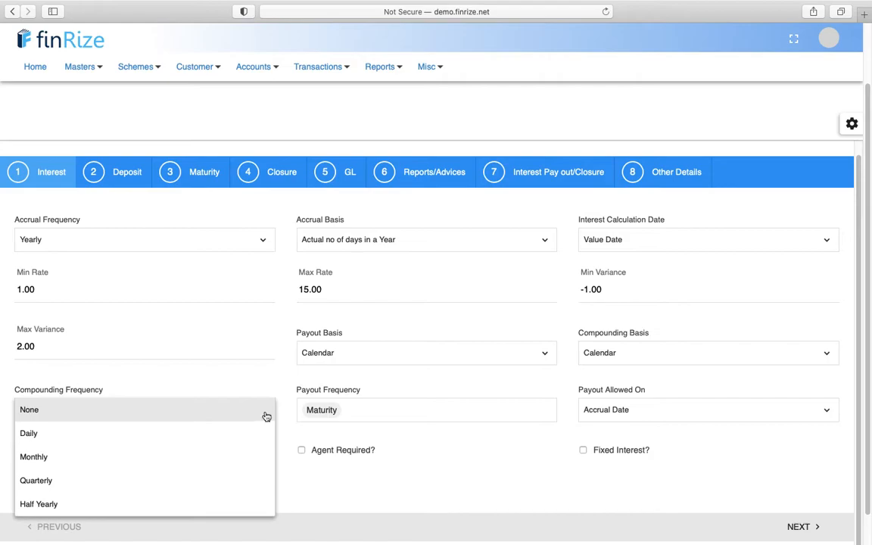
pyautogui.click(245, 380)
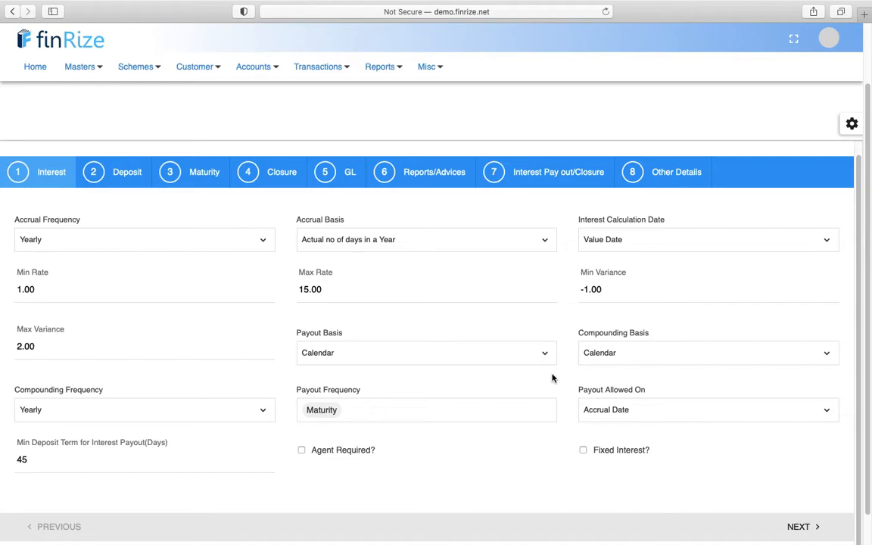
pyautogui.click(401, 410)
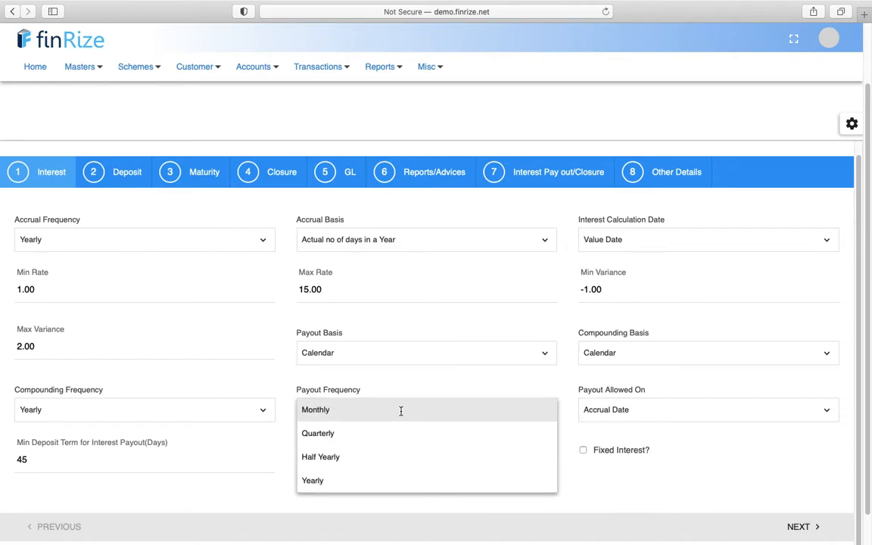
pyautogui.click(445, 382)
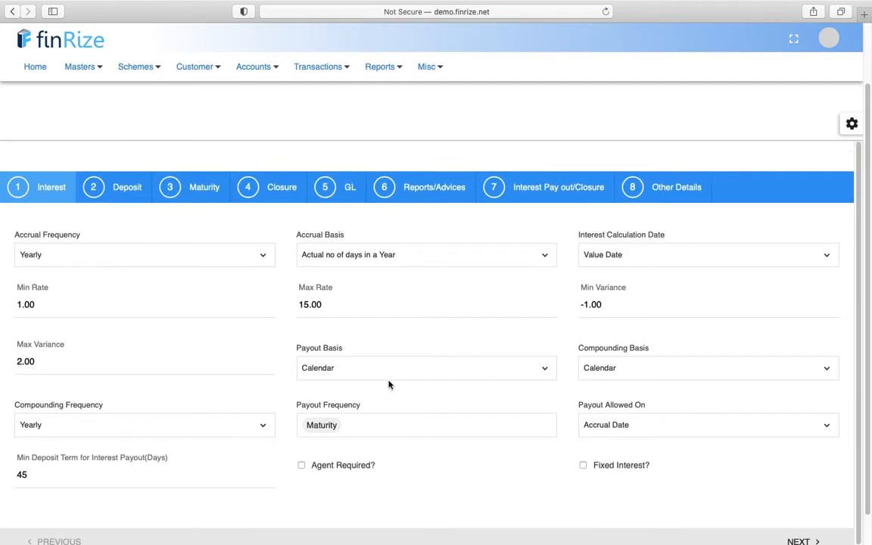
pyautogui.scroll(3, 243, 252)
# - Load the MONTHLY INCOME SCHEME (code 304) and check its payout basis stays Anniversary
pyautogui.click(127, 138)
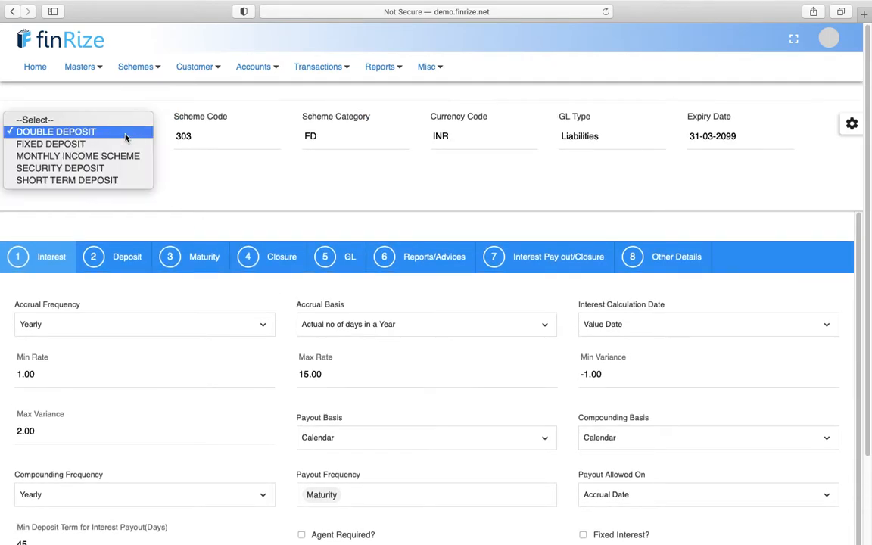
pyautogui.click(121, 157)
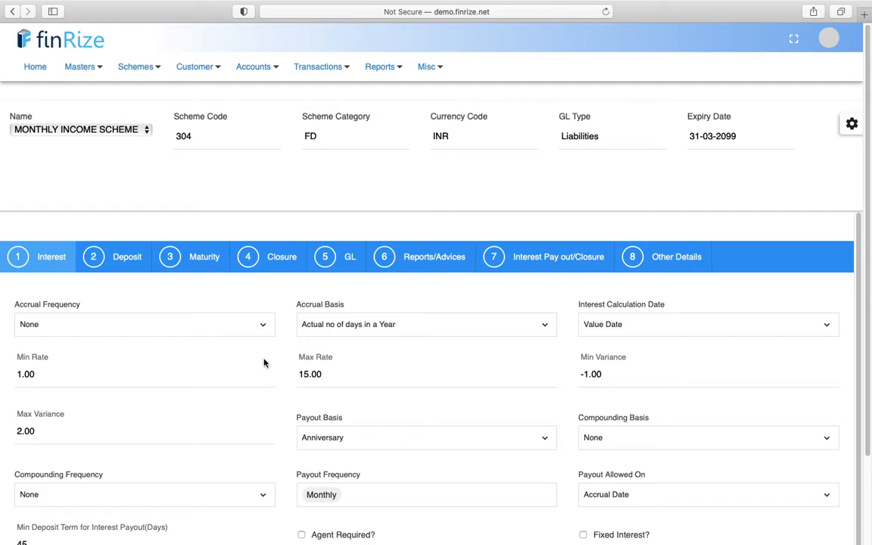
pyautogui.scroll(-1, 264, 363)
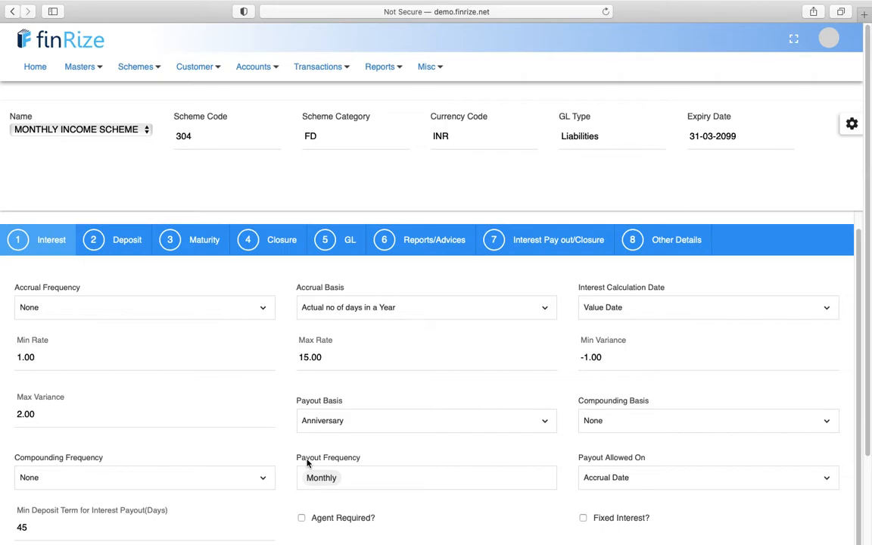
pyautogui.click(361, 426)
pyautogui.click(436, 376)
# - Keep the Anniversary payout basis and continue to the Deposit step, with amounts 100–9999999
pyautogui.click(411, 430)
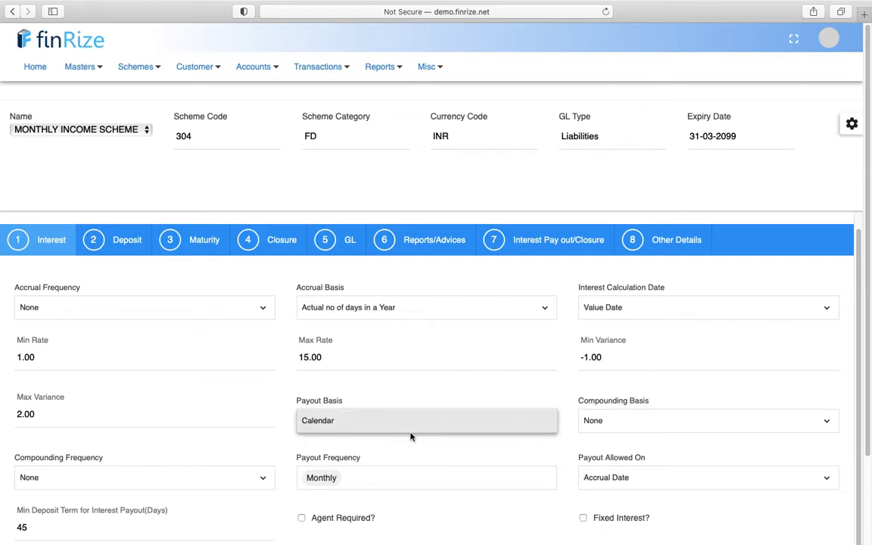
pyautogui.click(442, 398)
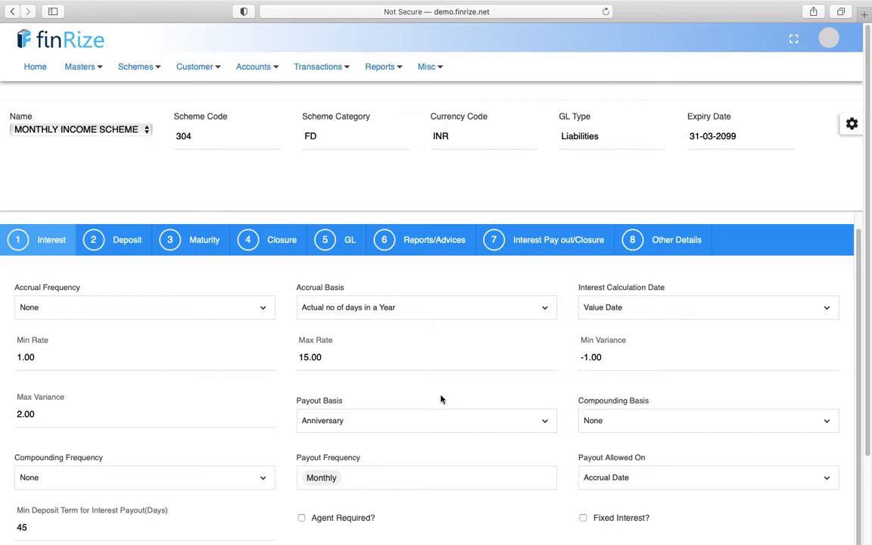
pyautogui.scroll(-2, 441, 399)
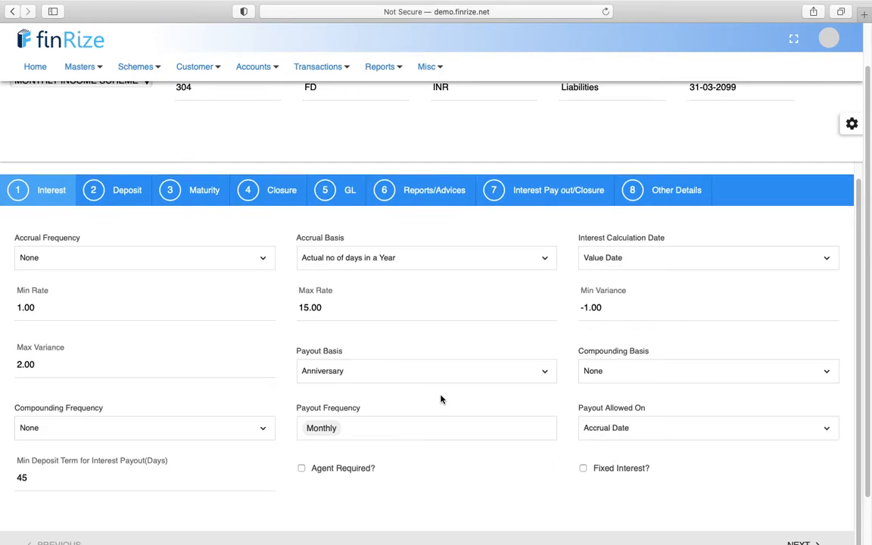
pyautogui.scroll(-3, 623, 469)
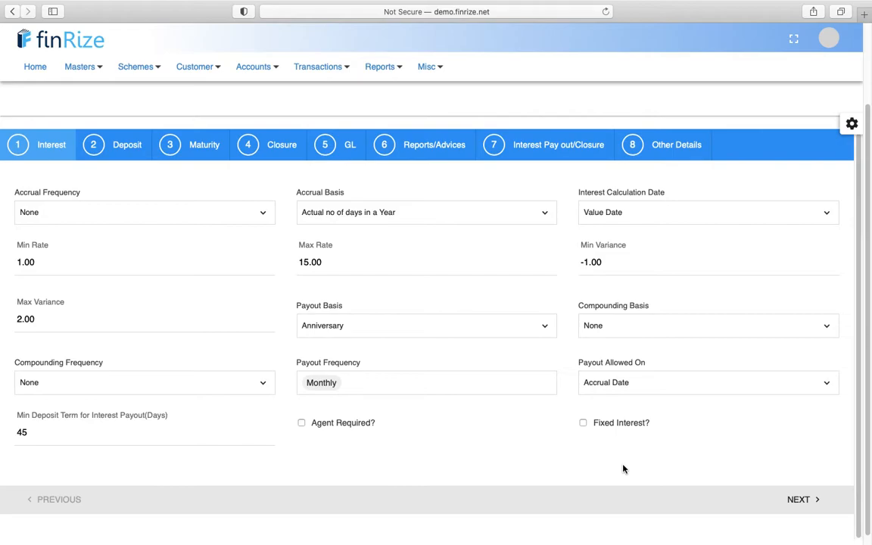
pyautogui.click(798, 500)
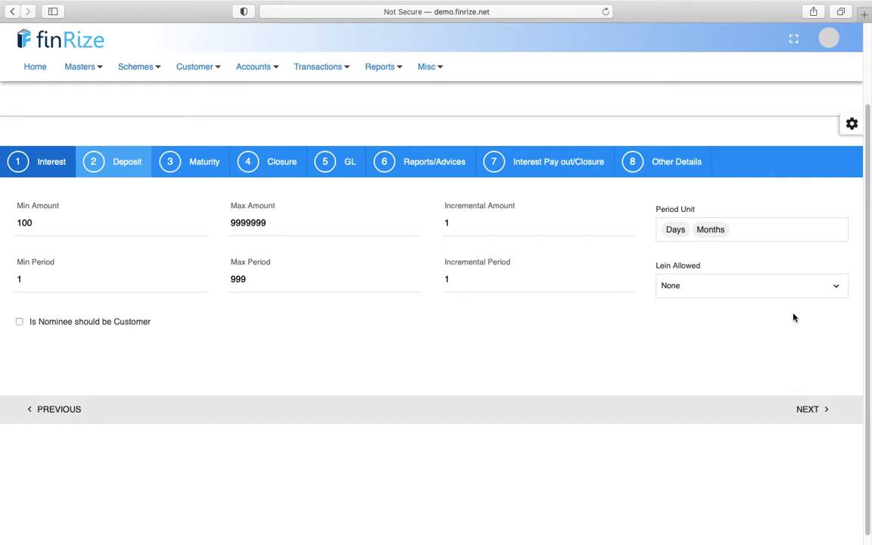
# - View the Lien Allowed options, then continue to the Maturity step with renewal on Maturity Date
pyautogui.click(779, 284)
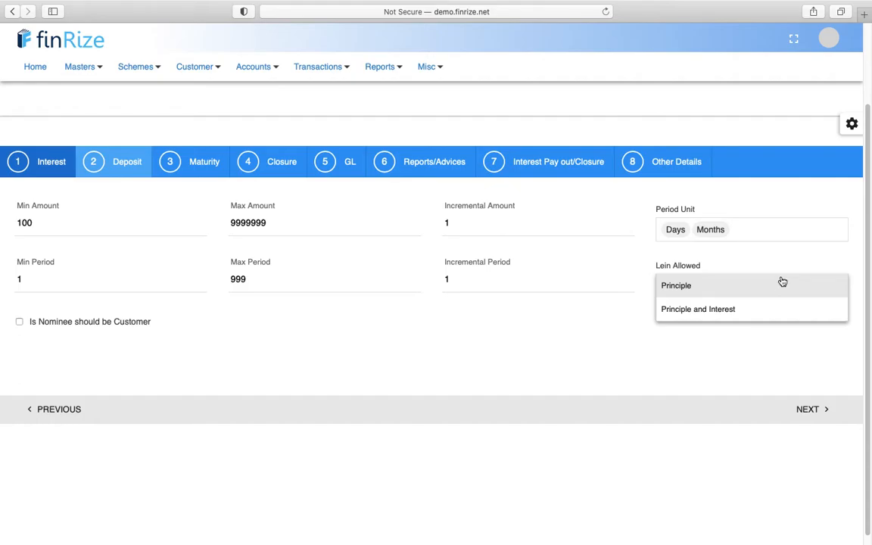
pyautogui.click(808, 409)
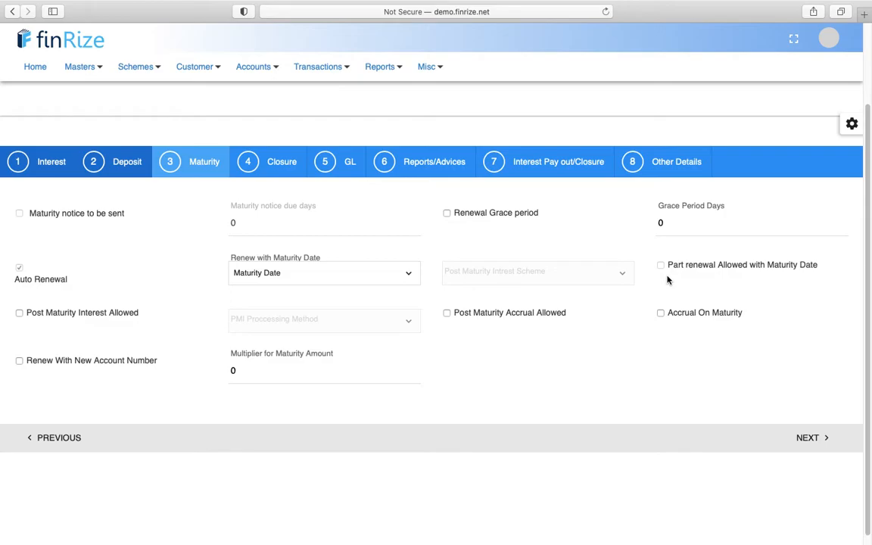
# - On the Closure step, keep FIXED DEPOSIT as rate reference and Simple calculation, then go to GL
pyautogui.click(809, 438)
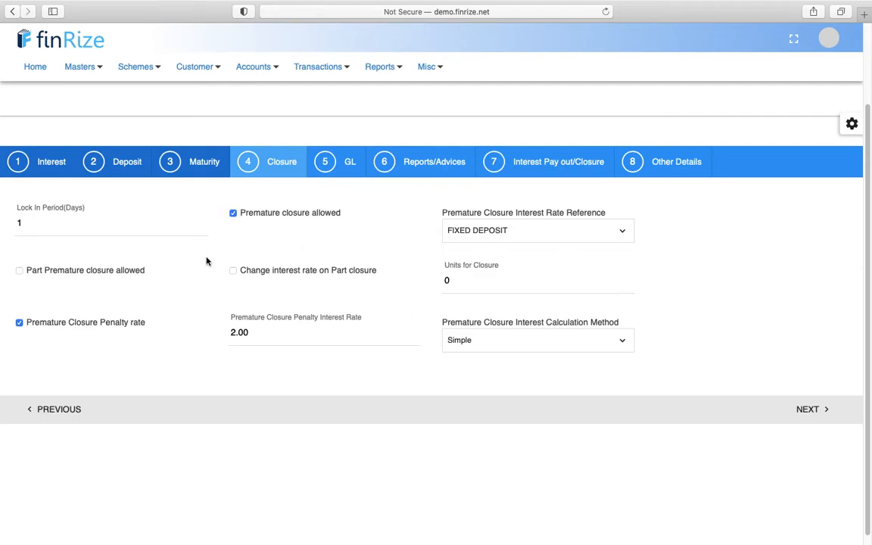
pyautogui.click(265, 337)
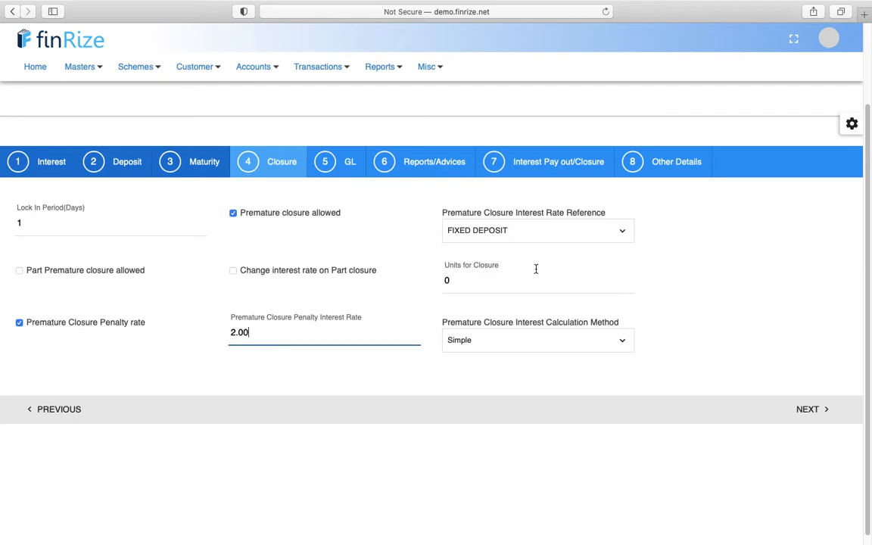
pyautogui.click(628, 238)
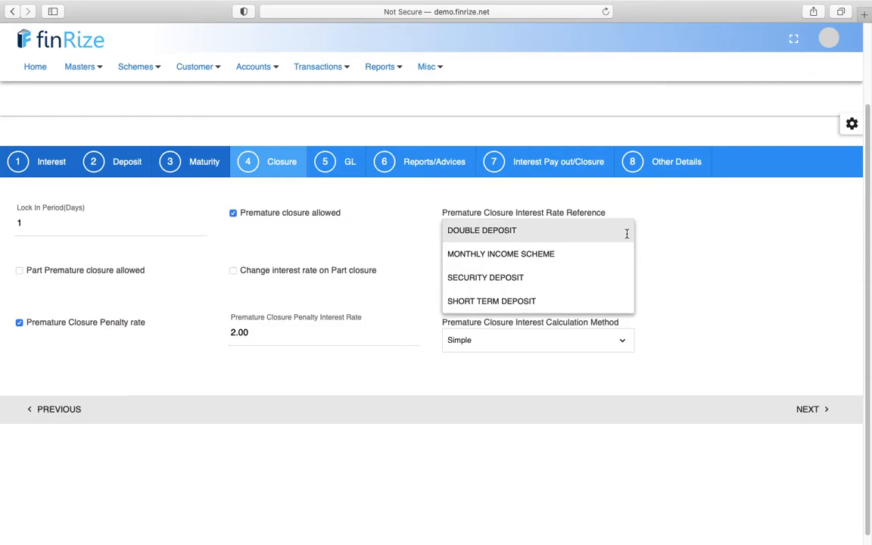
pyautogui.click(700, 232)
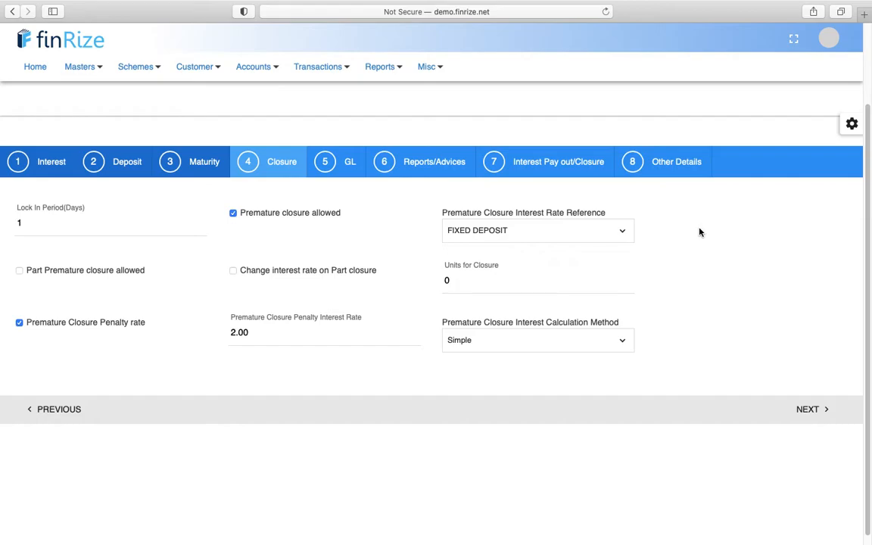
pyautogui.click(622, 345)
pyautogui.click(676, 309)
pyautogui.click(810, 411)
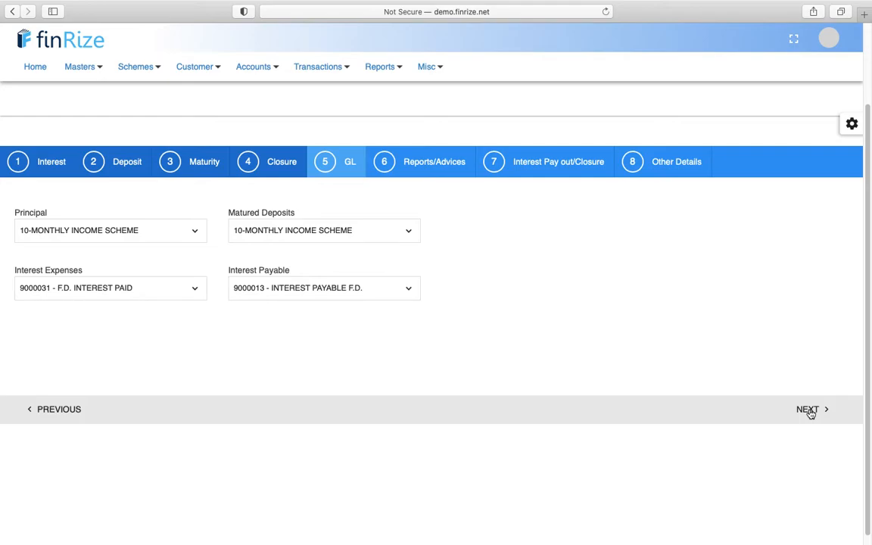
# - Advance past GL and Reports/Advices to the Interest Pay out/Closure step
pyautogui.click(810, 412)
pyautogui.click(810, 411)
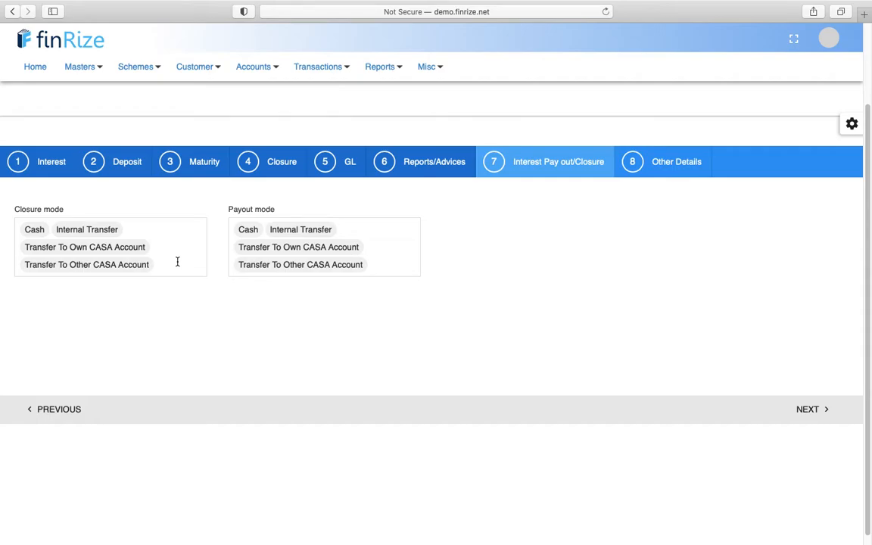
pyautogui.scroll(3, 177, 262)
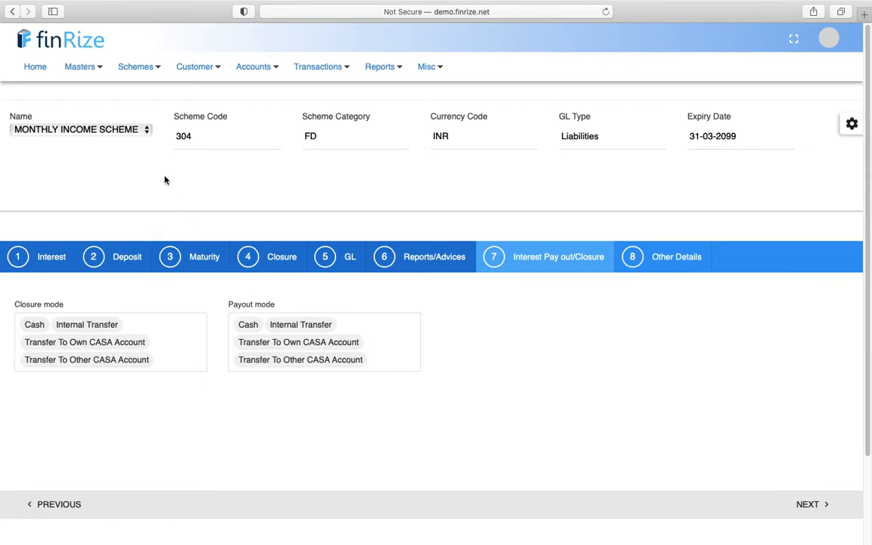
# - Open LOAN scheme maintenance and list its schemes, from Agriculture Loan to PERSONAL LOAN
pyautogui.click(150, 71)
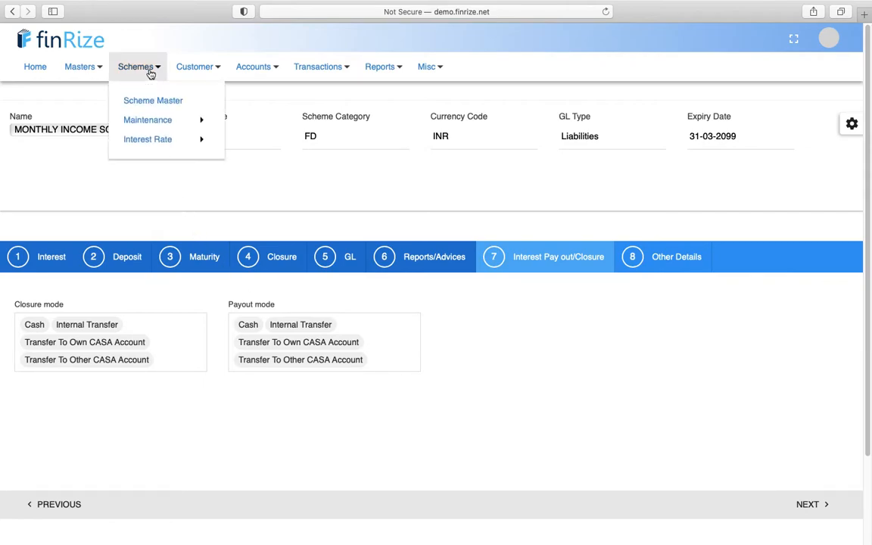
pyautogui.moveTo(154, 120)
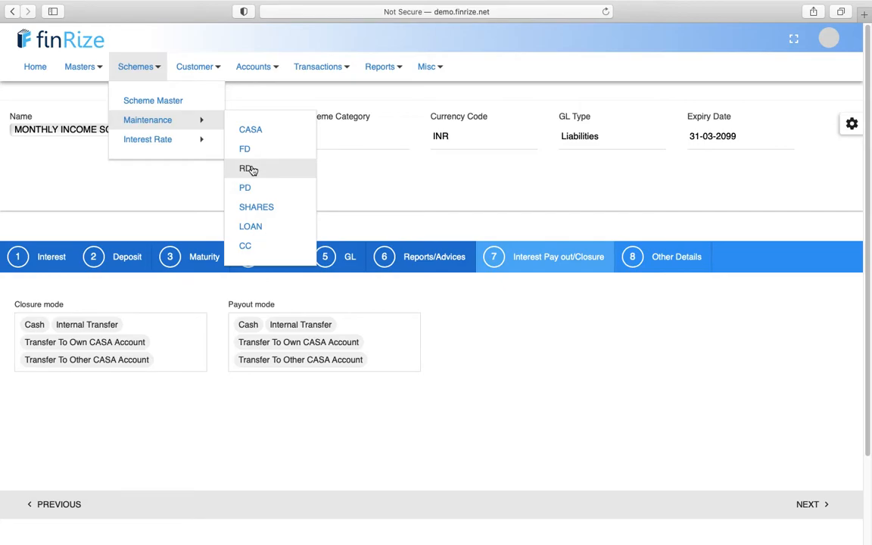
pyautogui.click(251, 229)
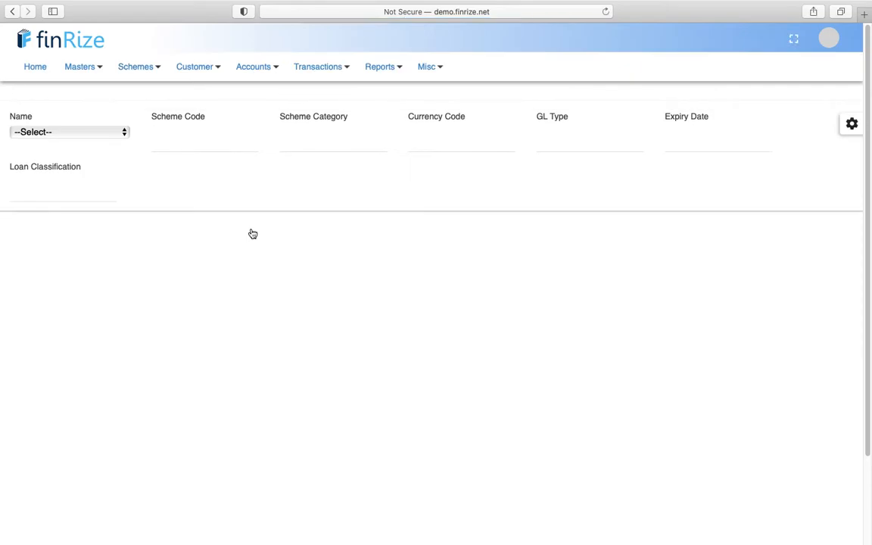
pyautogui.click(118, 133)
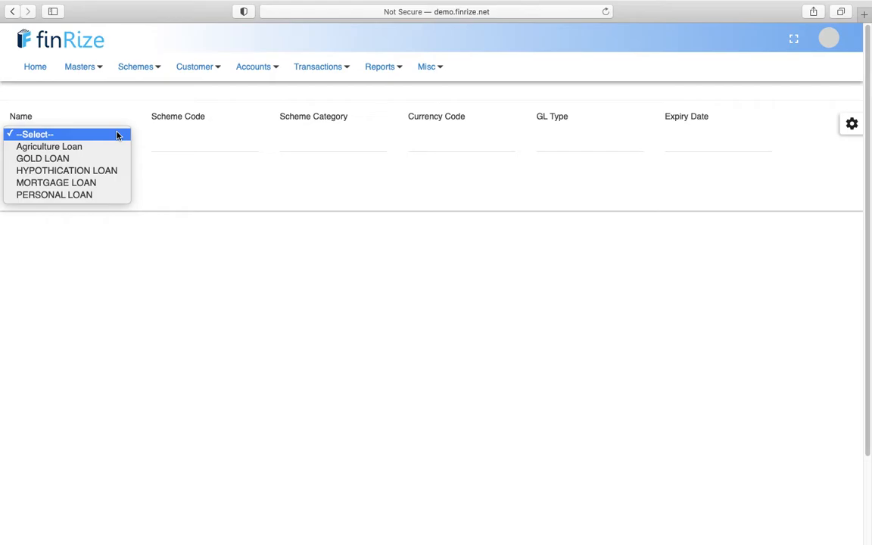
# - Load PERSONAL LOAN and confirm On Repayment interest calculation with rates 1.00–20.00
pyautogui.click(76, 195)
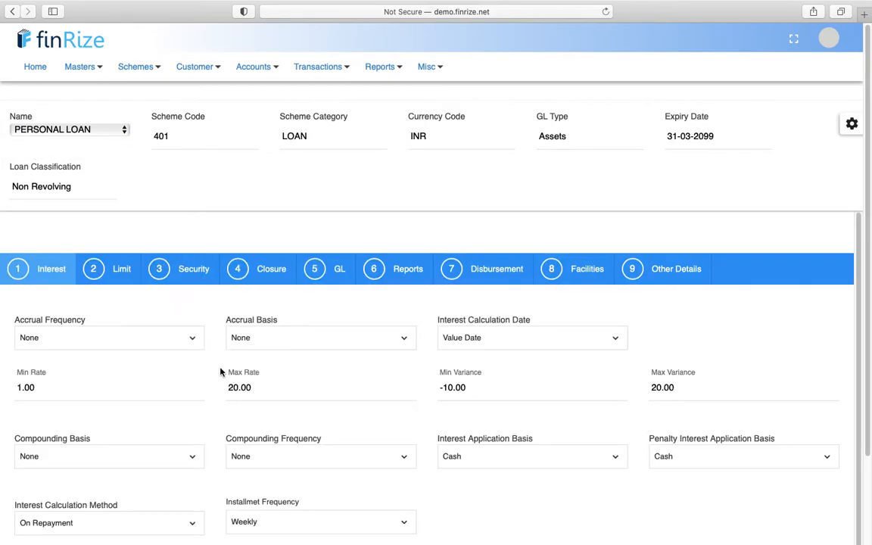
pyautogui.scroll(-1, 221, 335)
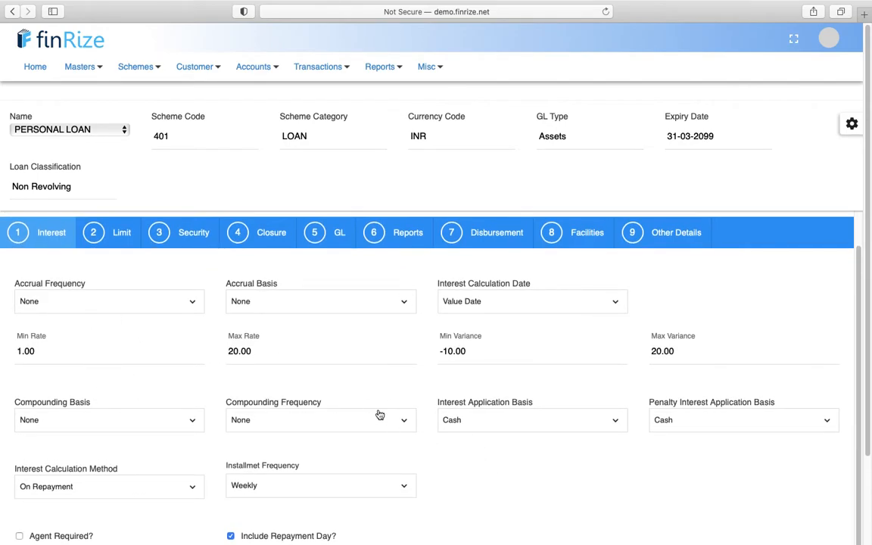
pyautogui.scroll(-3, 401, 342)
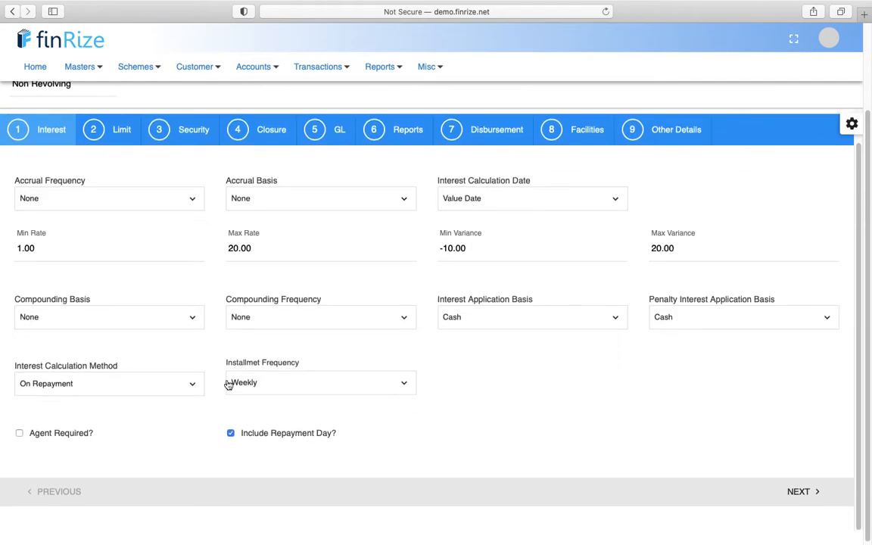
pyautogui.click(195, 386)
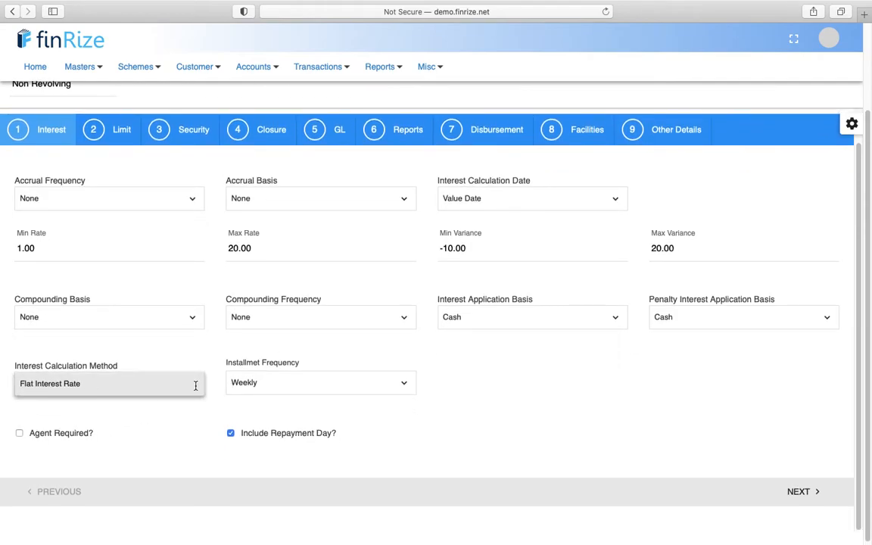
pyautogui.click(198, 356)
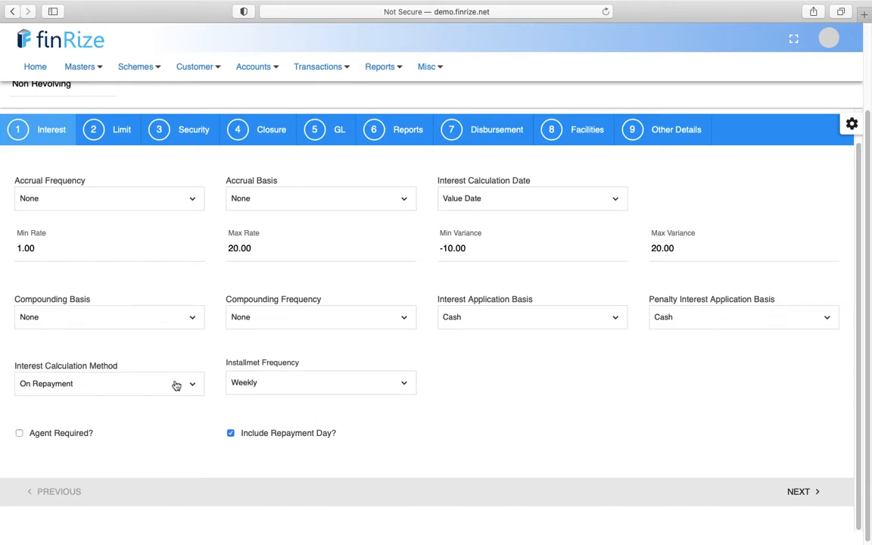
pyautogui.scroll(1, 217, 299)
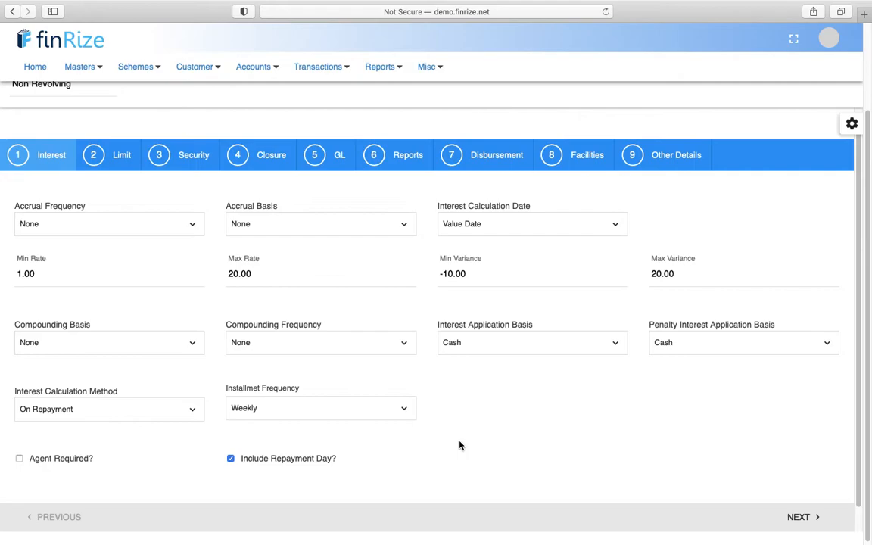
pyautogui.scroll(1, 460, 445)
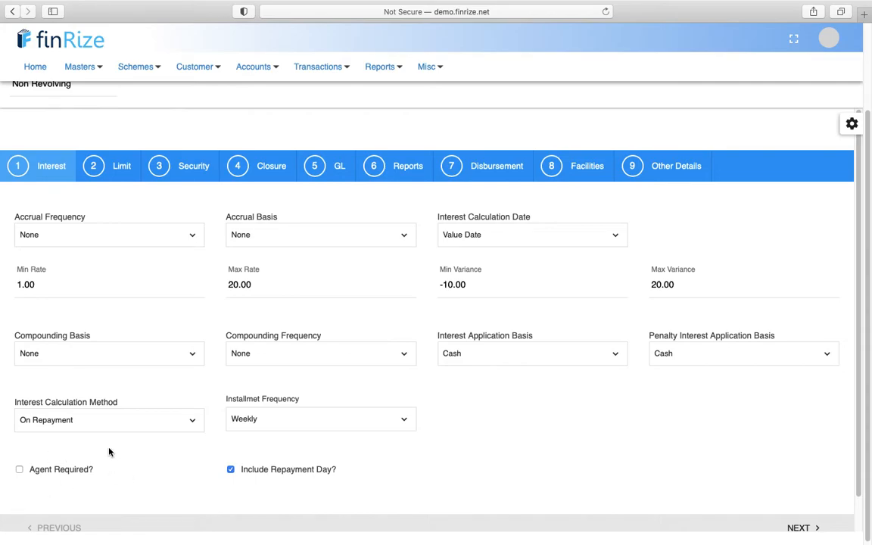
# - Step through the Limit tab to the Security tab, showing Guarantor security and no revaluation
pyautogui.click(800, 525)
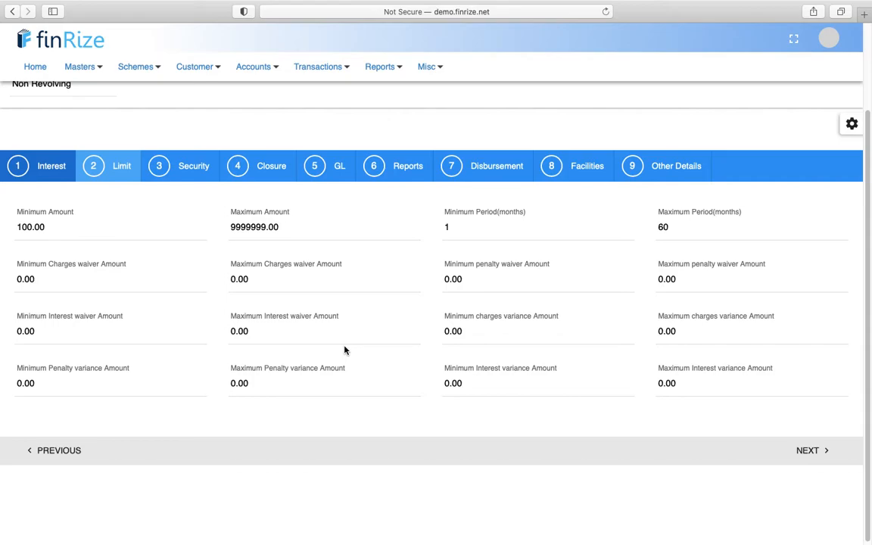
pyautogui.click(807, 451)
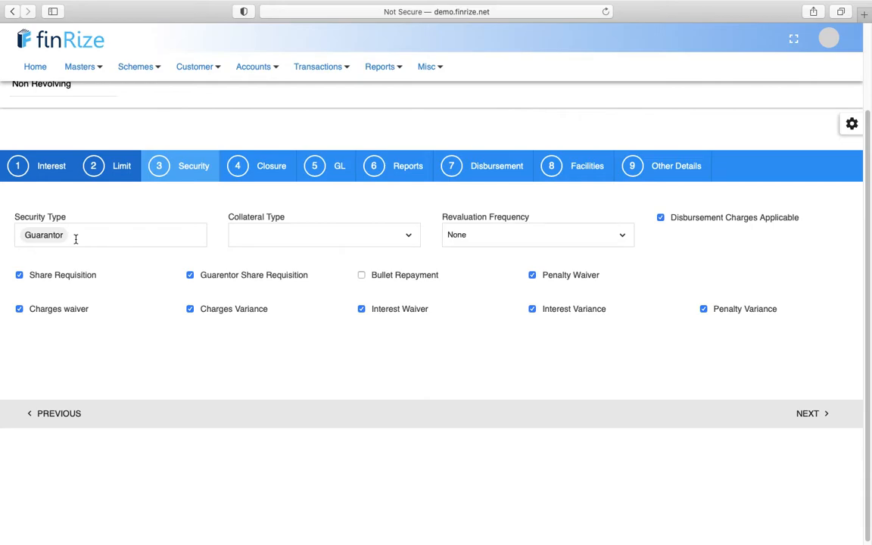
# - Keep Guarantor as the security type, then advance past Closure to the GL mapping step
pyautogui.scroll(1, 75, 239)
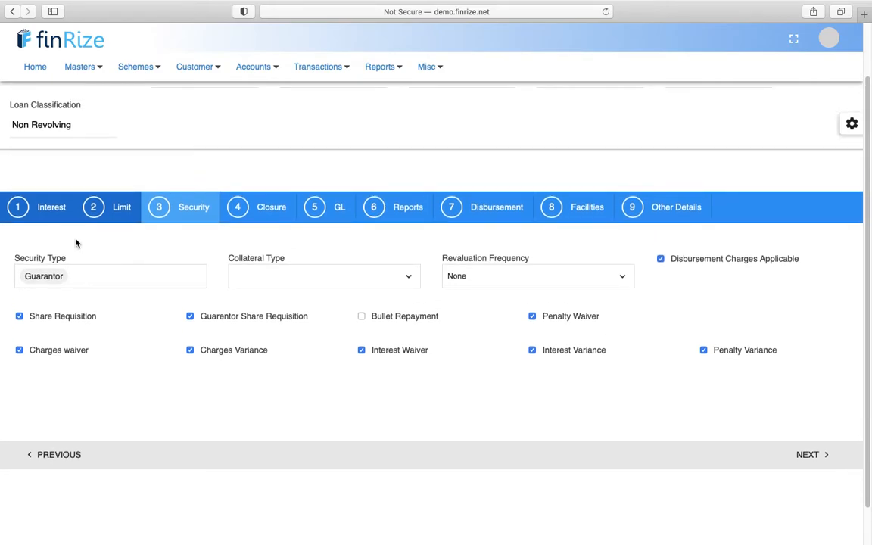
pyautogui.click(104, 284)
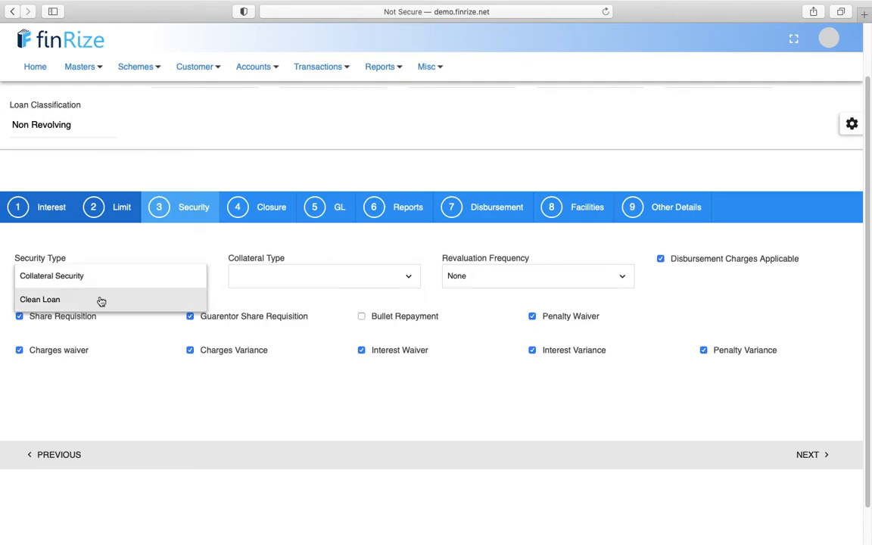
pyautogui.click(144, 253)
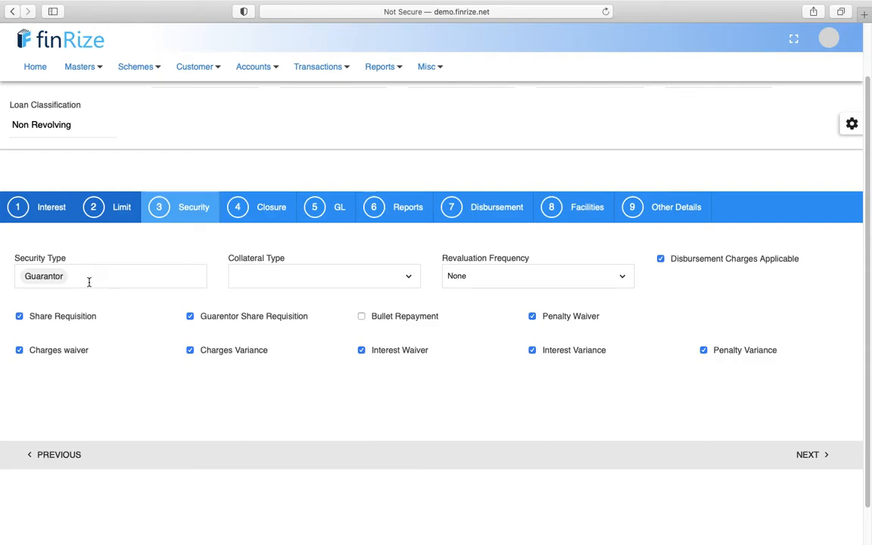
pyautogui.click(89, 281)
pyautogui.click(173, 232)
pyautogui.scroll(2, 156, 342)
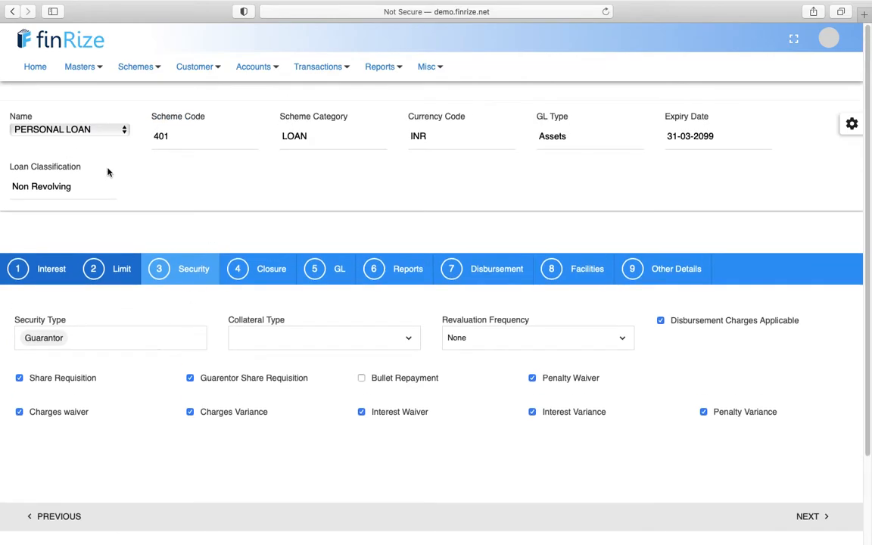
pyautogui.scroll(-2, 124, 345)
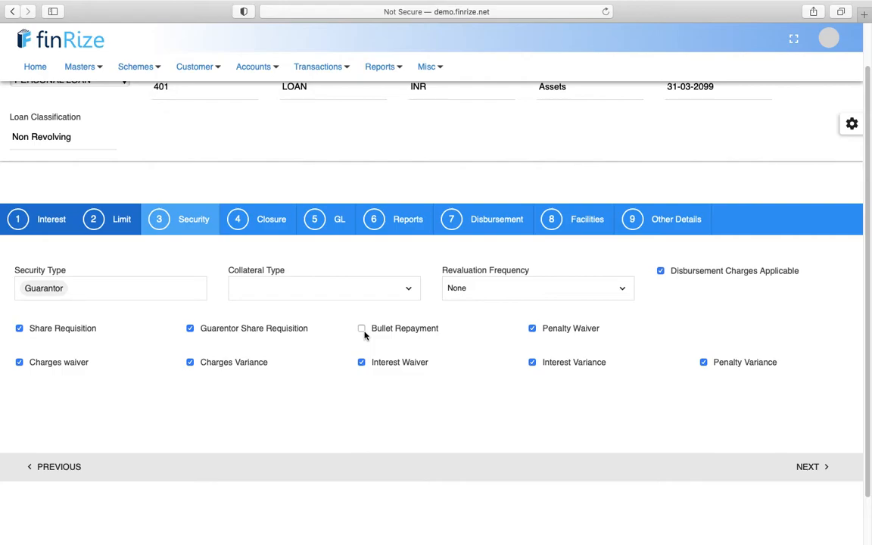
pyautogui.scroll(1, 155, 227)
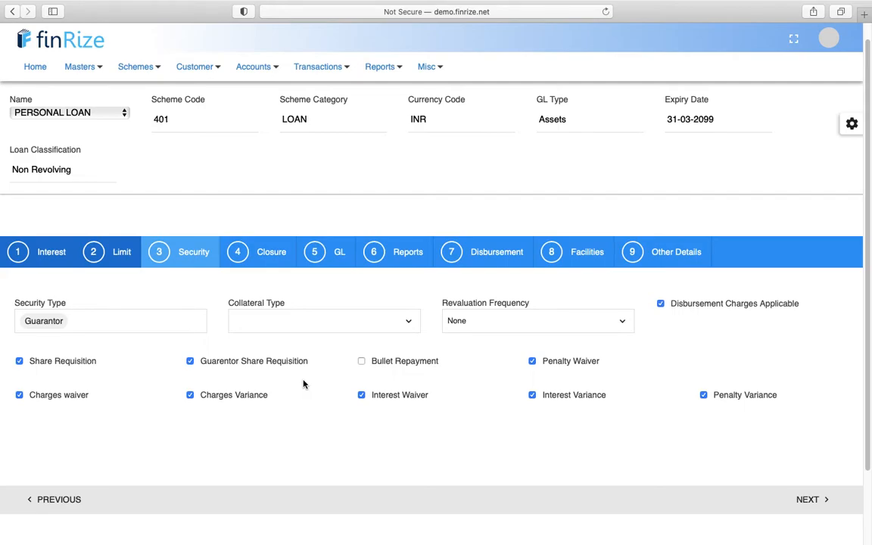
pyautogui.click(807, 503)
pyautogui.click(808, 498)
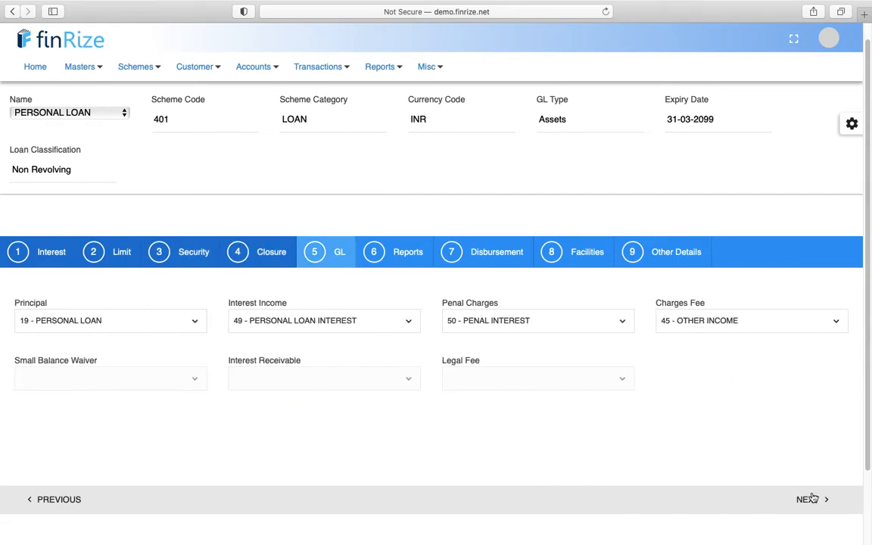
# - Advance the Personal Loan scheme through Reports, Disbursement and Facilities to the final Other Details step
pyautogui.click(812, 498)
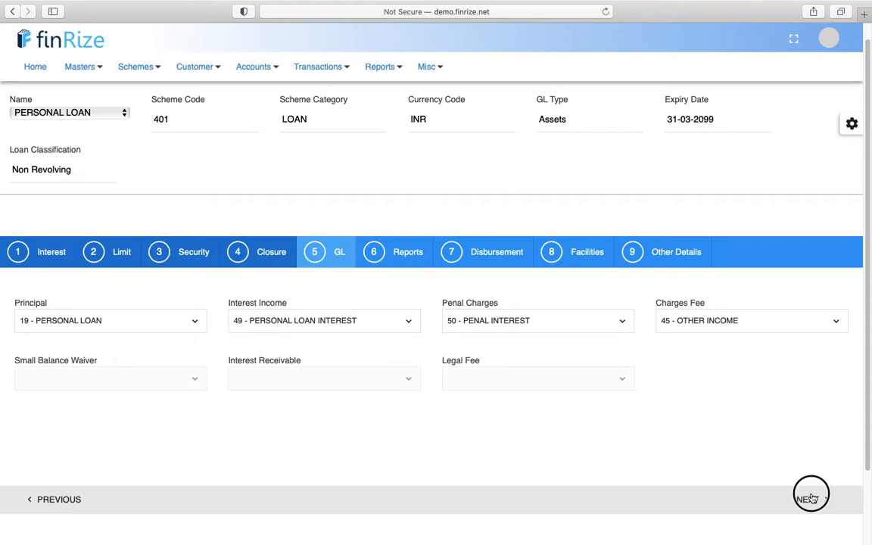
pyautogui.click(811, 498)
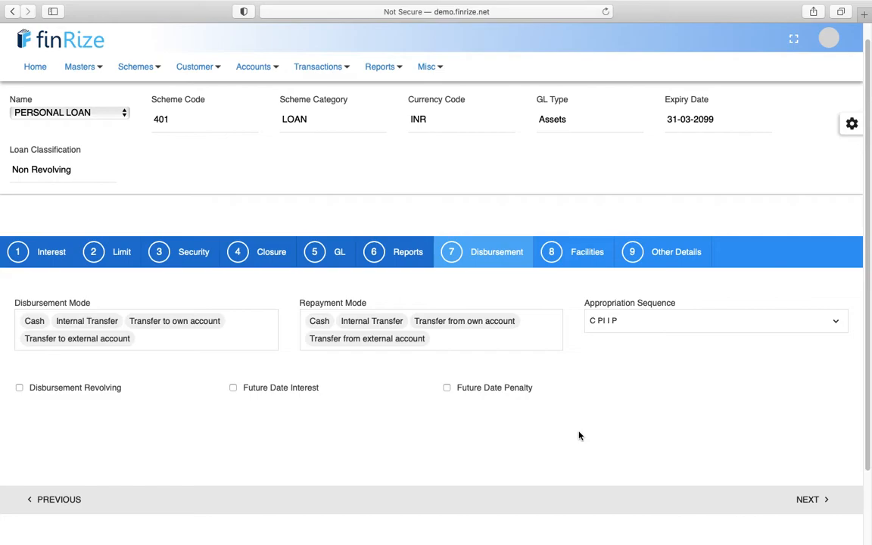
pyautogui.click(815, 505)
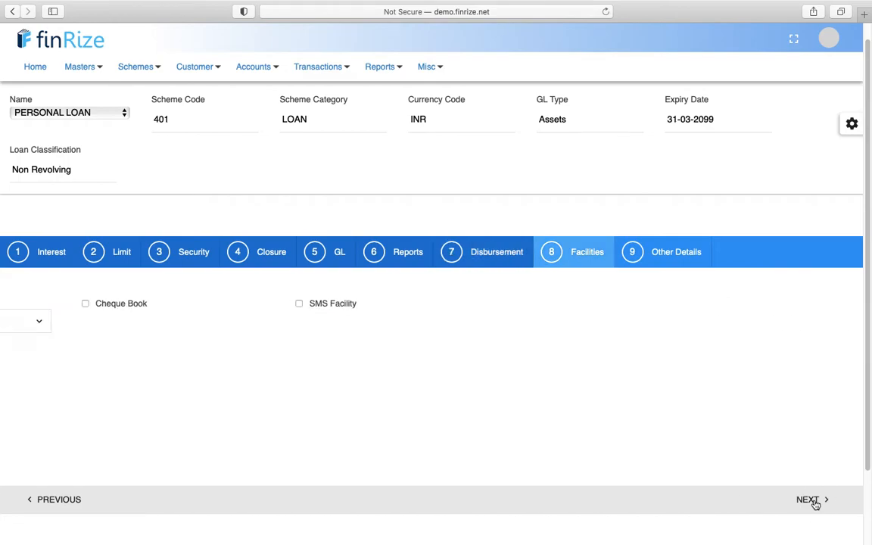
pyautogui.click(815, 504)
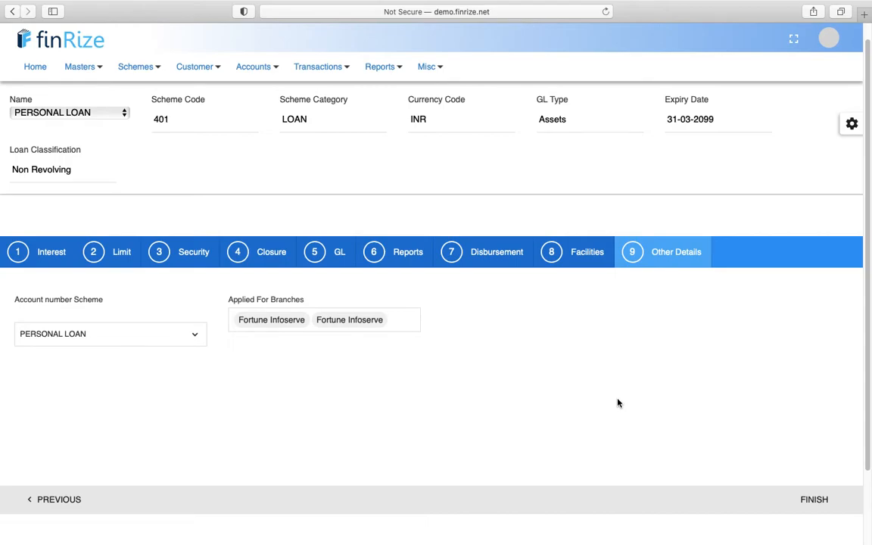
pyautogui.scroll(1, 529, 341)
pyautogui.click(114, 133)
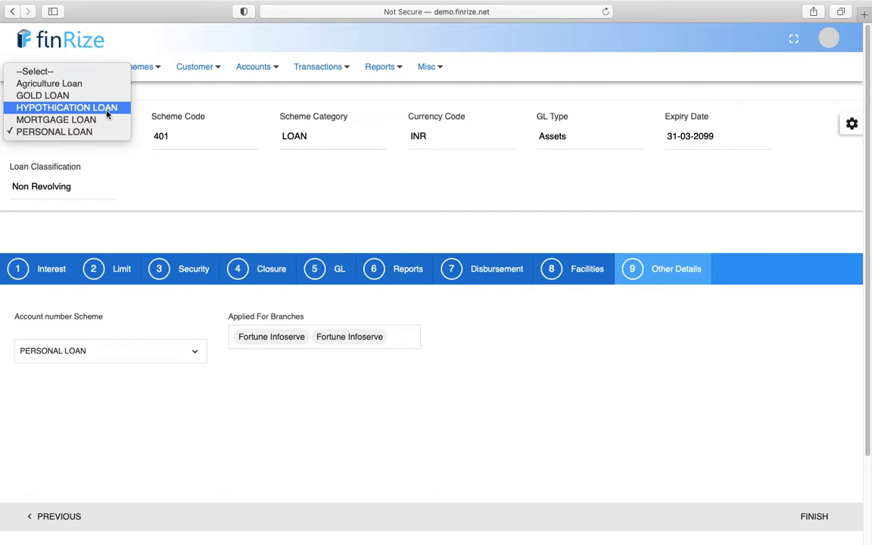
# - Load the GOLD LOAN scheme (code 403) and review its Interest settings
pyautogui.click(96, 96)
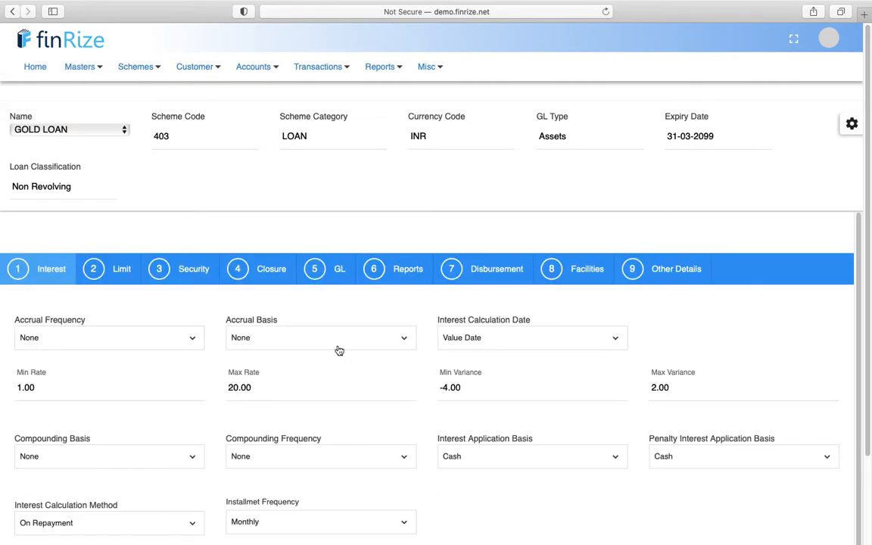
pyautogui.scroll(-1, 337, 349)
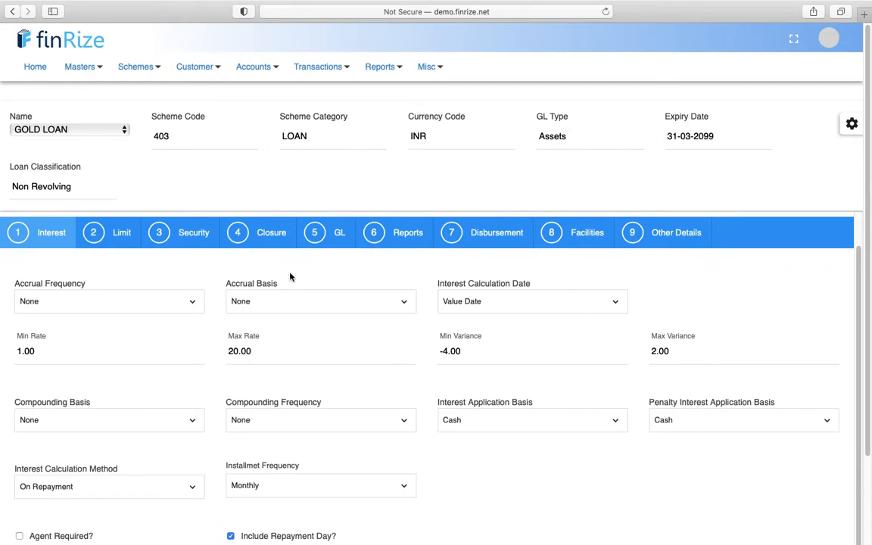
pyautogui.scroll(-1, 421, 366)
# - Advance to the Limit and Security steps, checking collateral type choices while keeping Gold
pyautogui.click(796, 539)
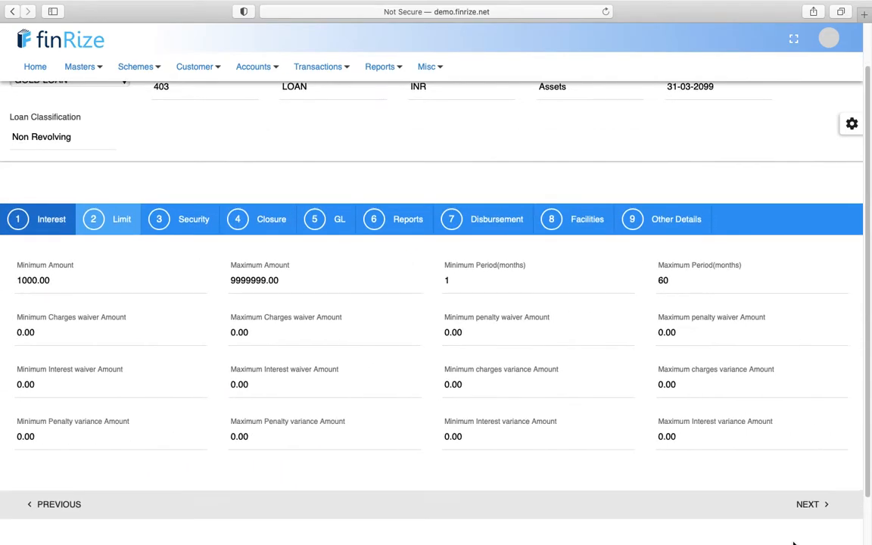
pyautogui.click(813, 506)
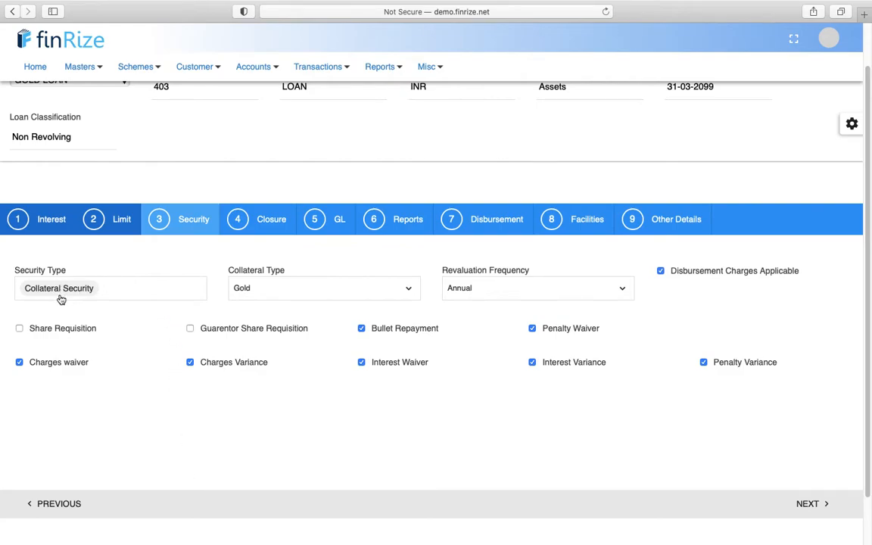
pyautogui.click(404, 294)
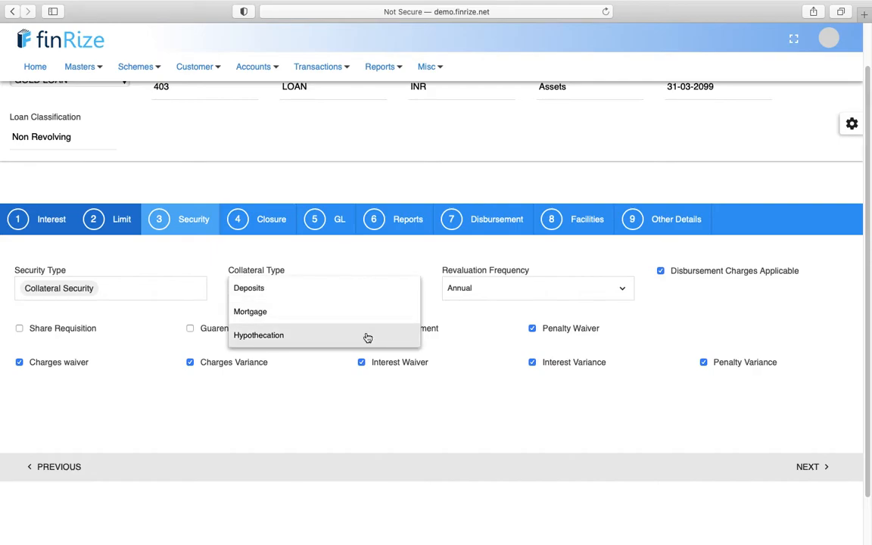
pyautogui.click(343, 418)
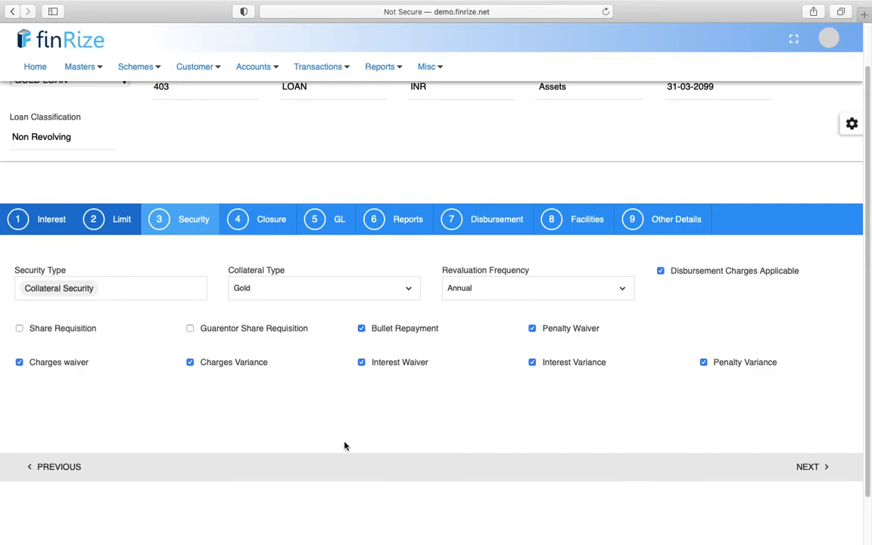
pyautogui.scroll(2, 335, 415)
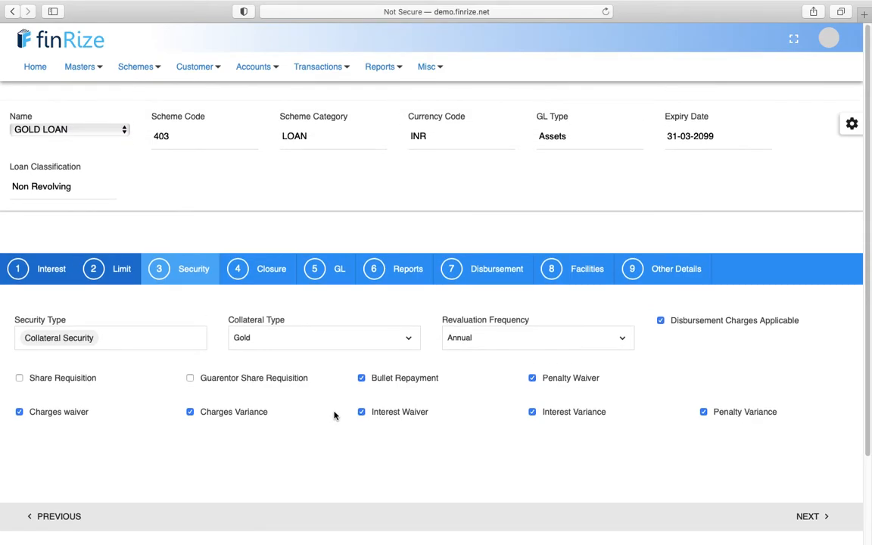
# - From Schemes > Interest Rate > LOAN, edit the 401 PERSONAL LOAN interest rate record
pyautogui.click(154, 78)
pyautogui.moveTo(165, 139)
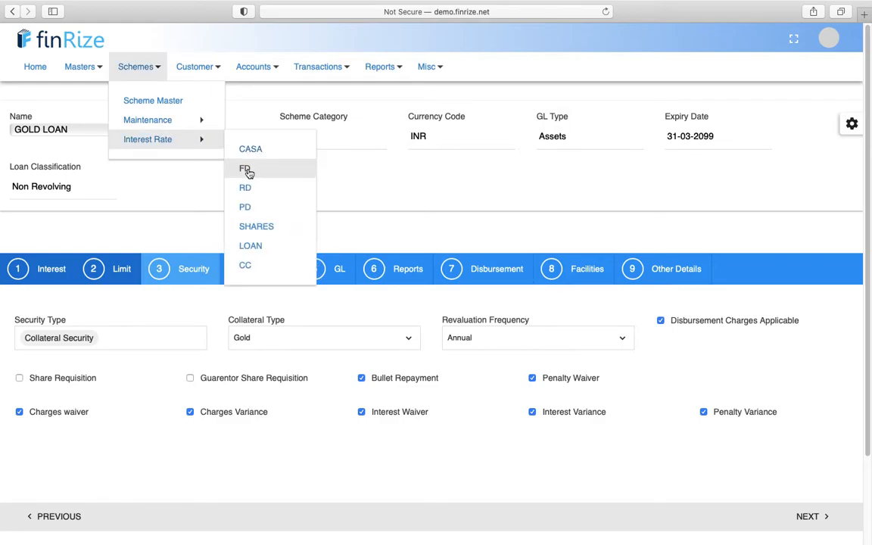
pyautogui.click(249, 247)
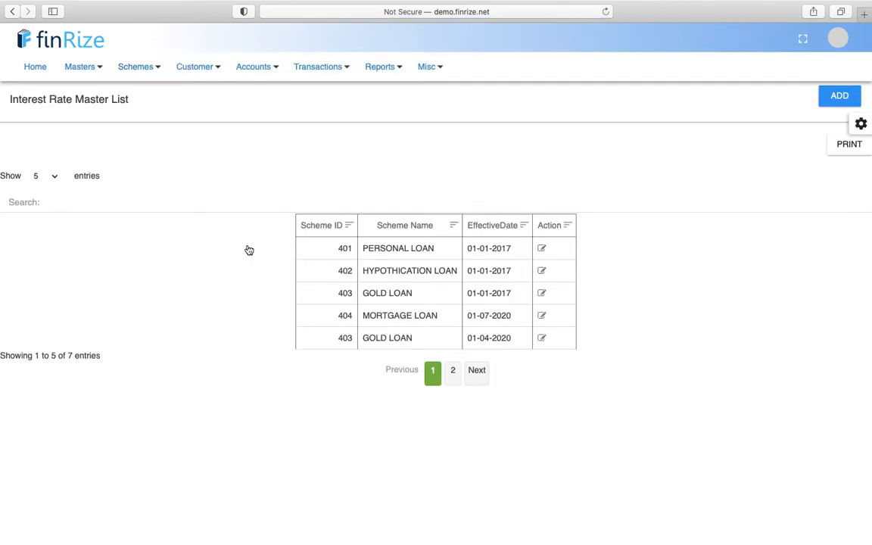
pyautogui.click(542, 249)
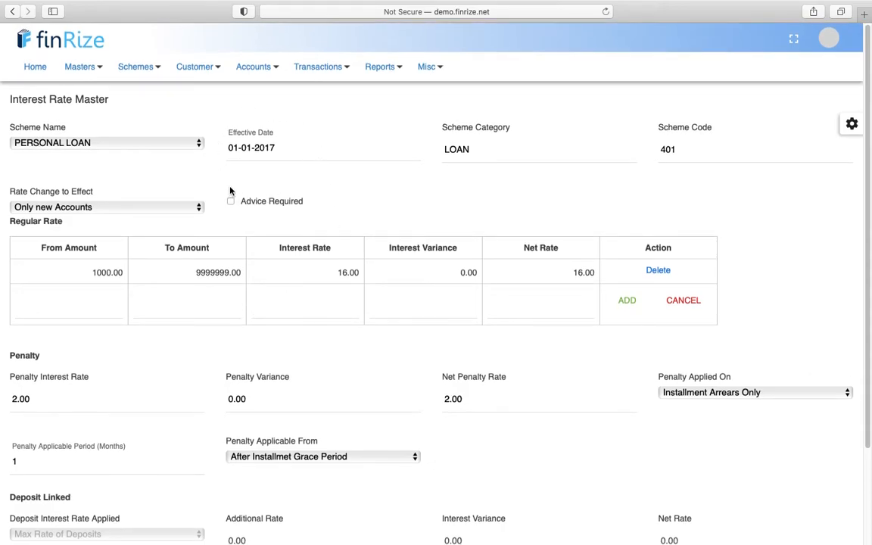
pyautogui.scroll(-3, 230, 302)
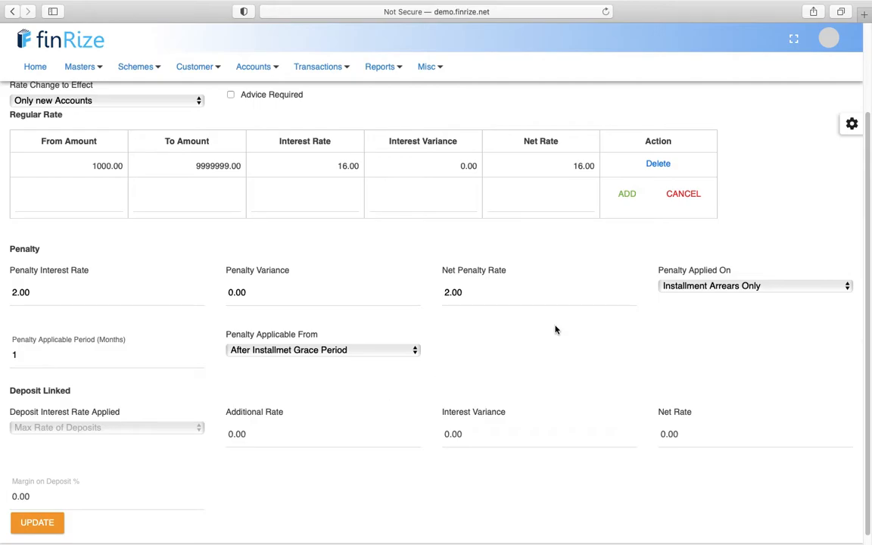
pyautogui.click(769, 286)
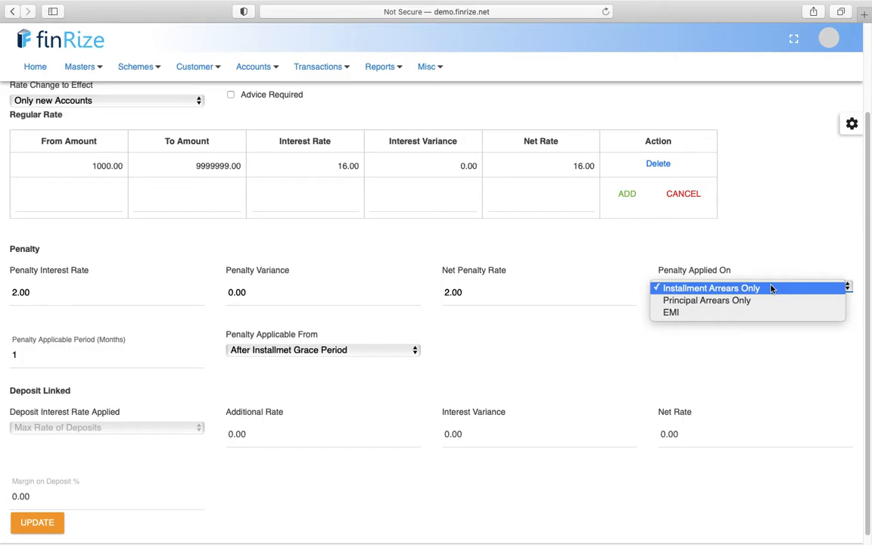
pyautogui.click(420, 350)
pyautogui.click(405, 349)
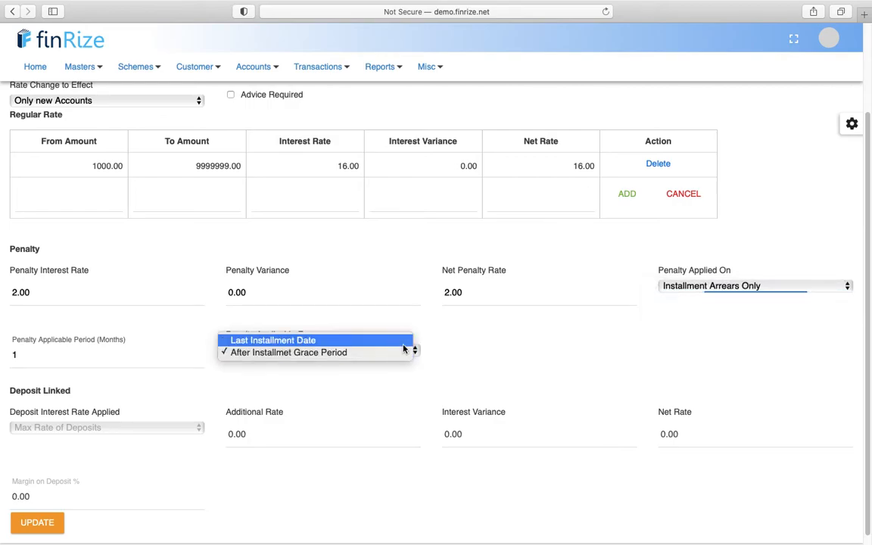
pyautogui.click(479, 347)
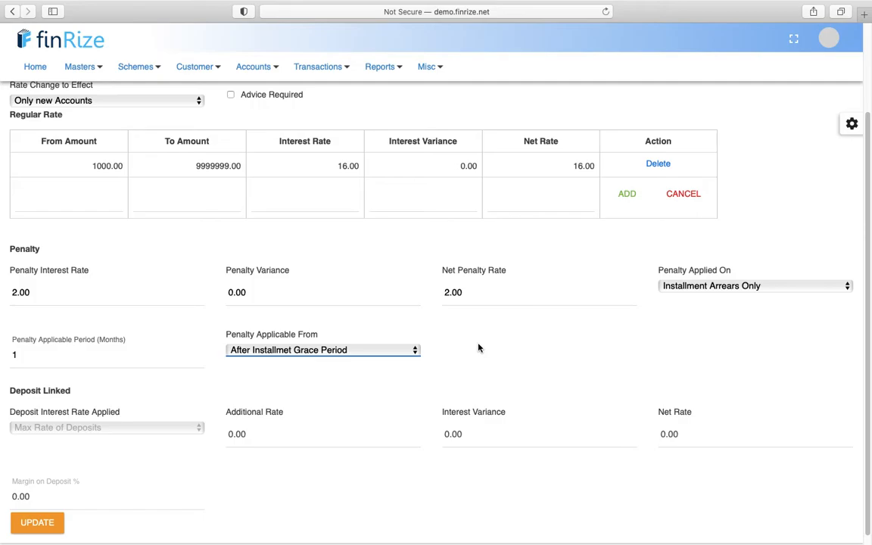
pyautogui.click(412, 352)
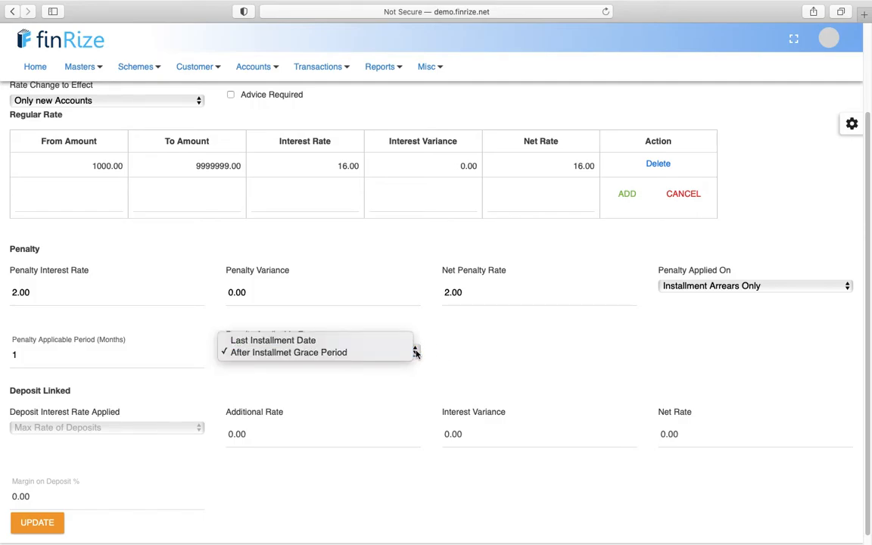
pyautogui.click(522, 345)
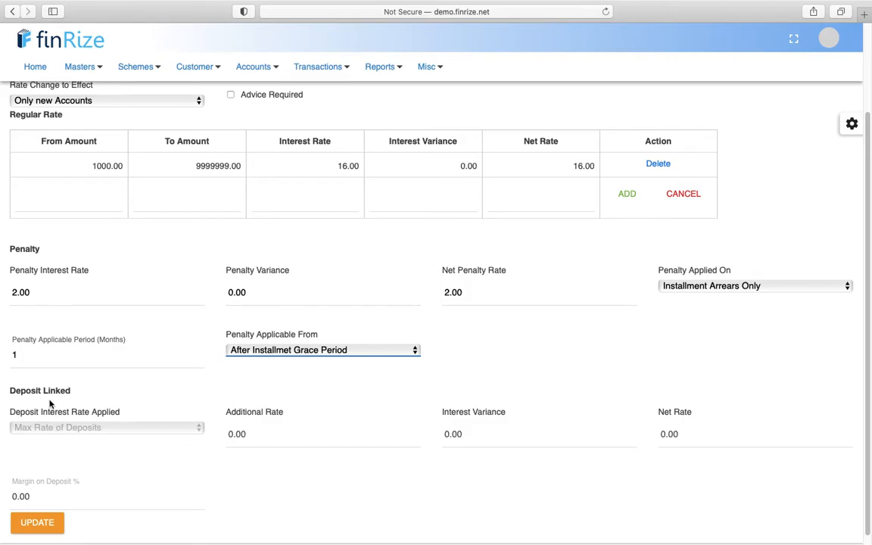
pyautogui.scroll(-1, 84, 481)
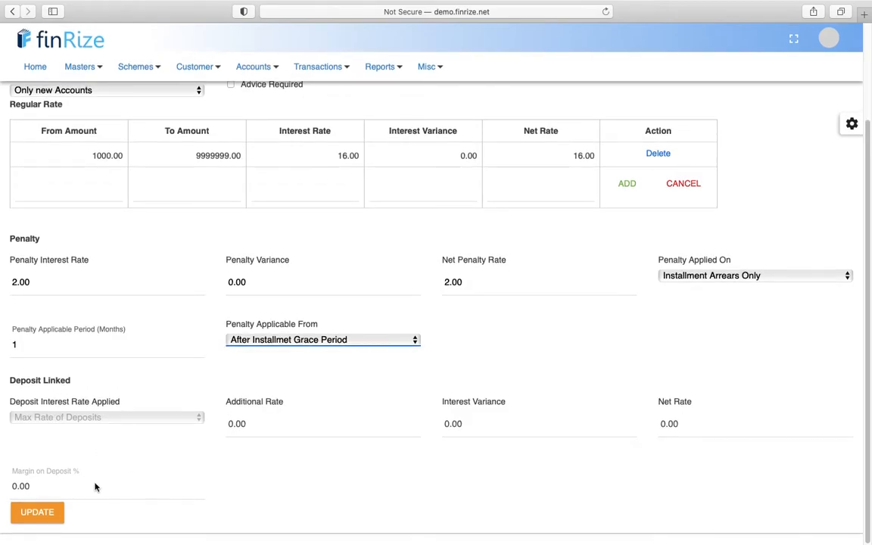
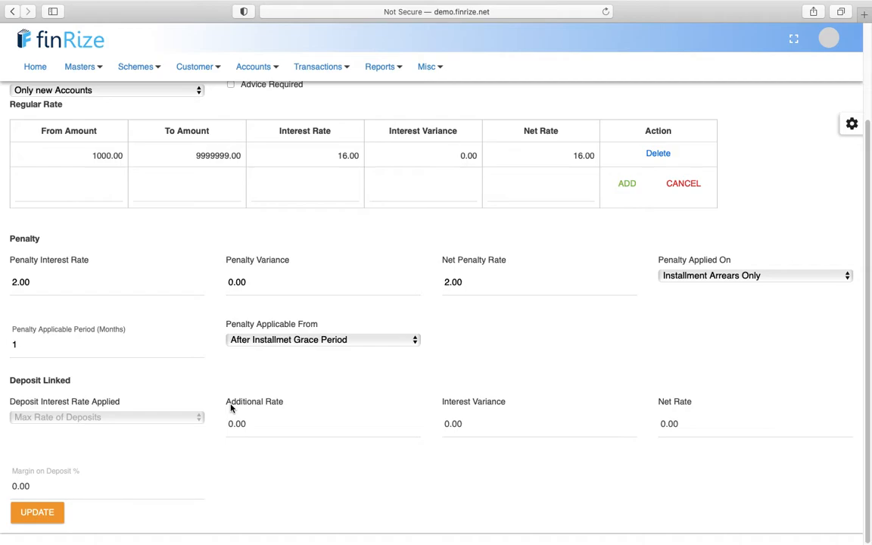
# - Look over the scheme setup and master data menus, then close the master data list
pyautogui.scroll(3, 205, 318)
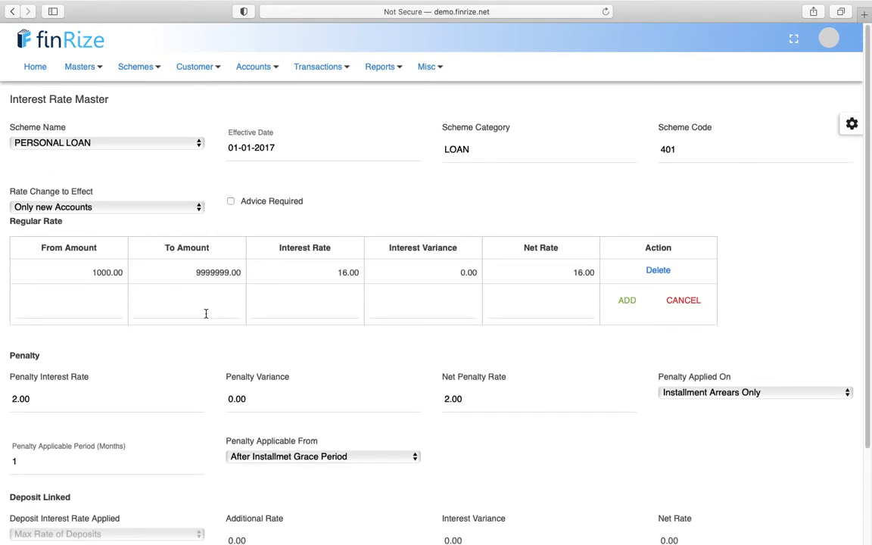
pyautogui.click(145, 68)
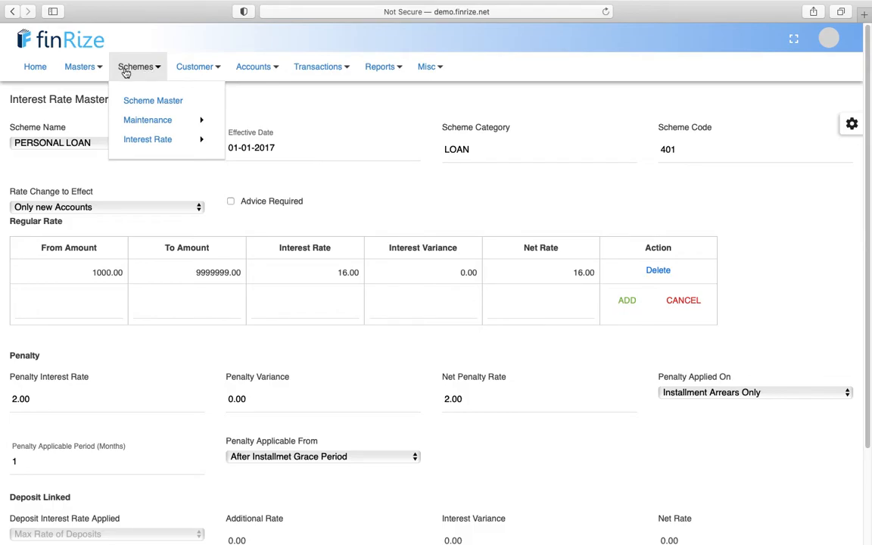
pyautogui.click(96, 69)
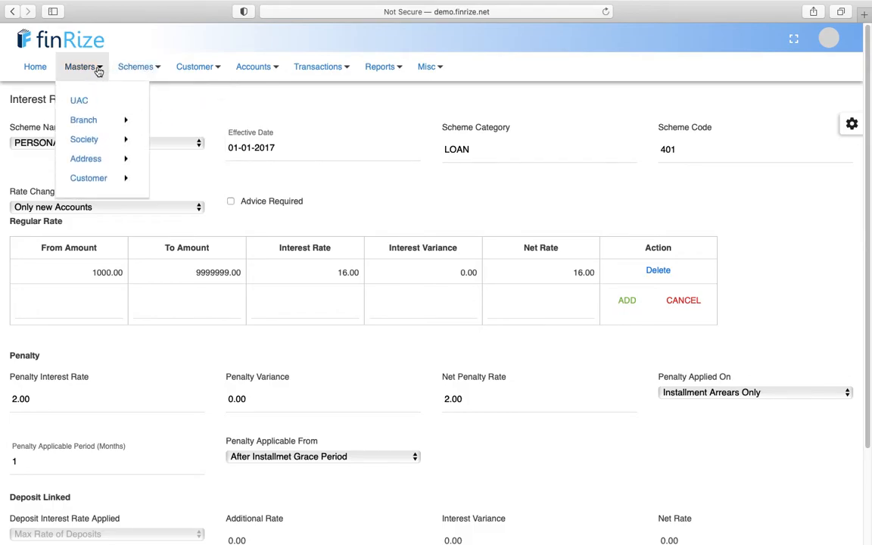
pyautogui.click(230, 256)
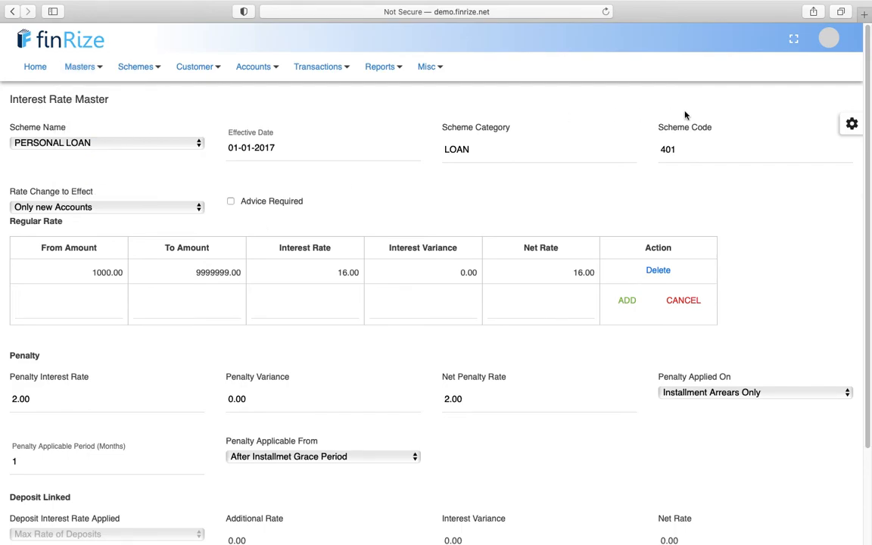
# - Log out of the admin session, sign in with the checker login, and decline Safari's password prompt
pyautogui.click(829, 38)
pyautogui.click(770, 191)
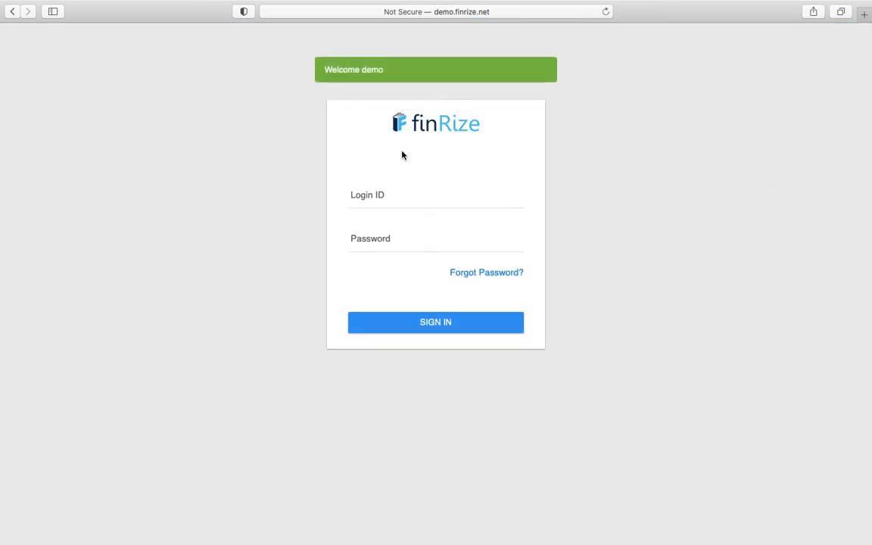
pyautogui.click(385, 191)
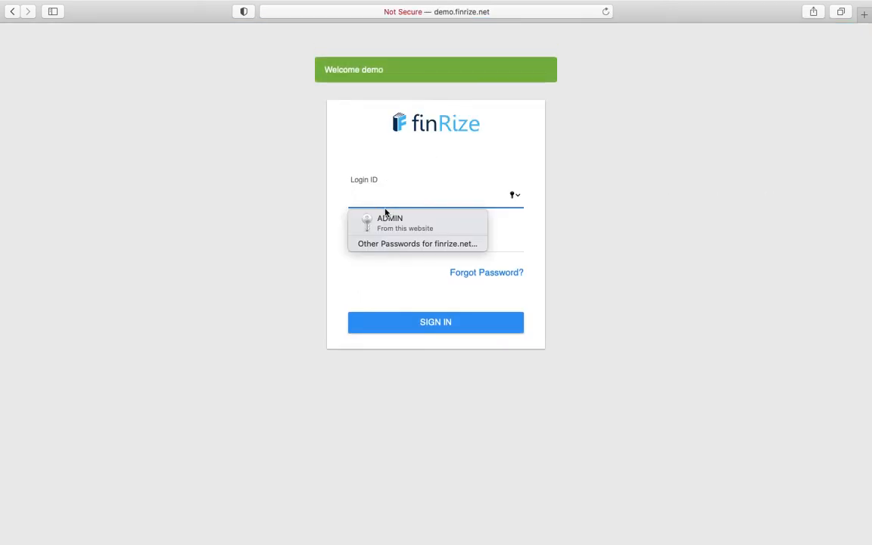
pyautogui.write('m')
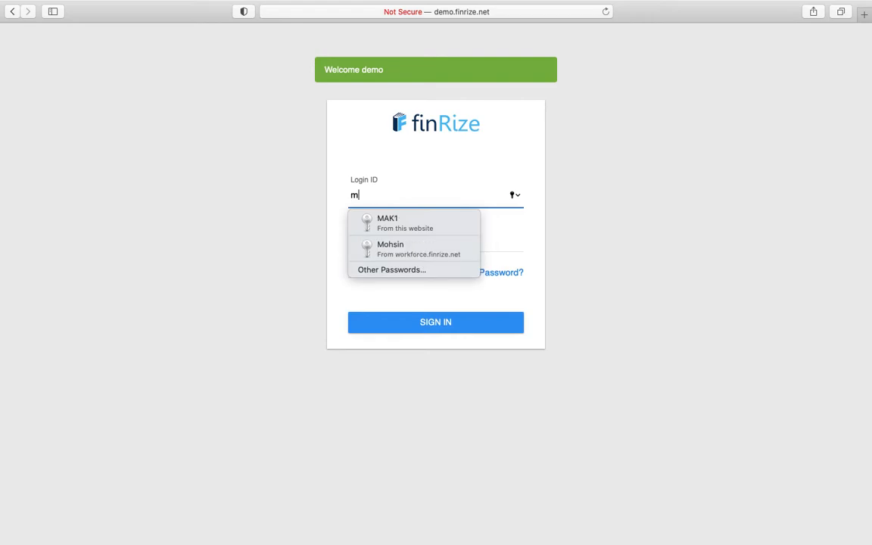
pyautogui.click(389, 223)
pyautogui.press('BackSpace')
pyautogui.write('2')
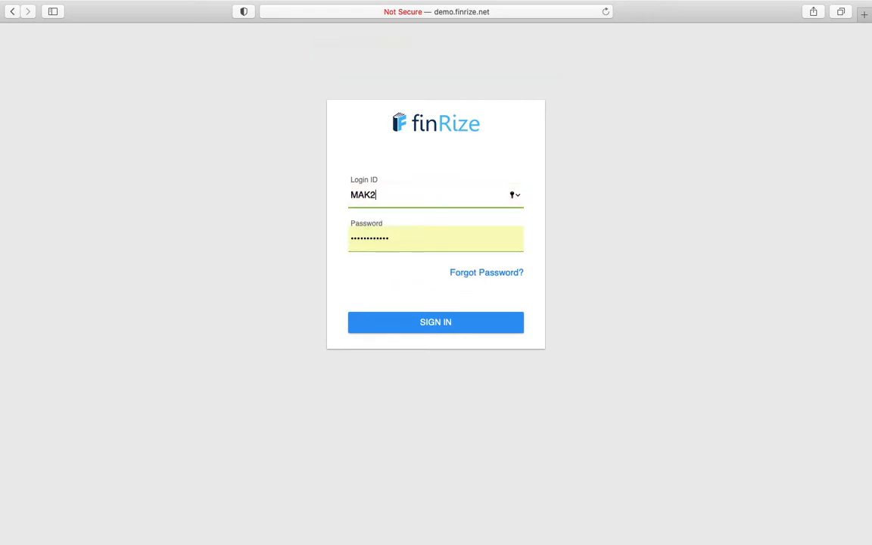
pyautogui.click(242, 254)
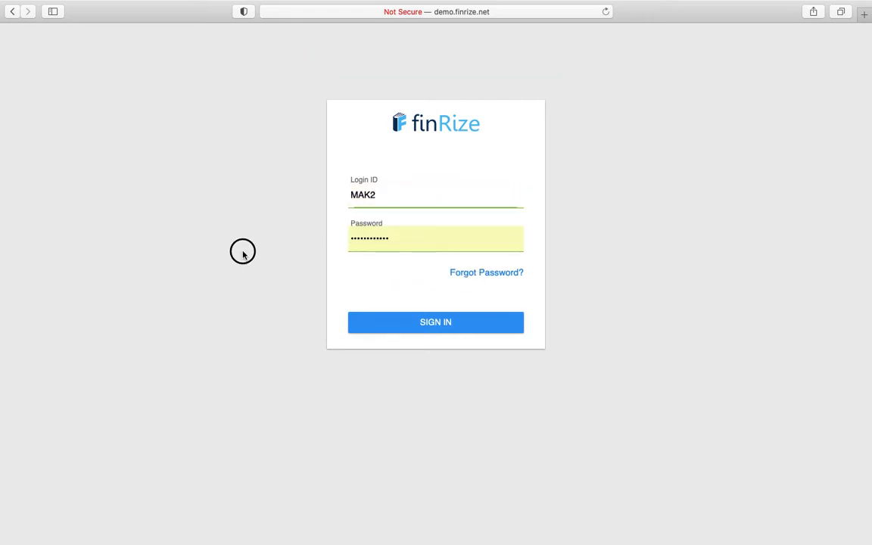
pyautogui.click(402, 323)
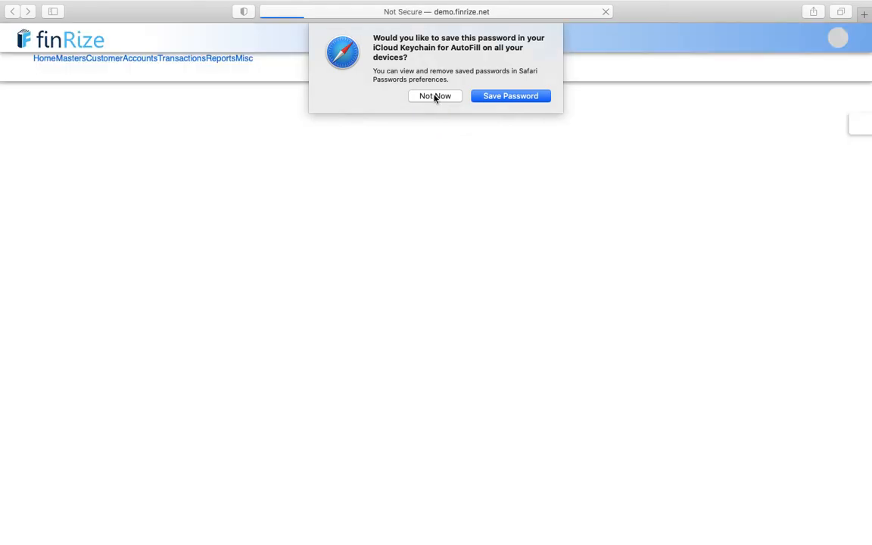
pyautogui.click(435, 96)
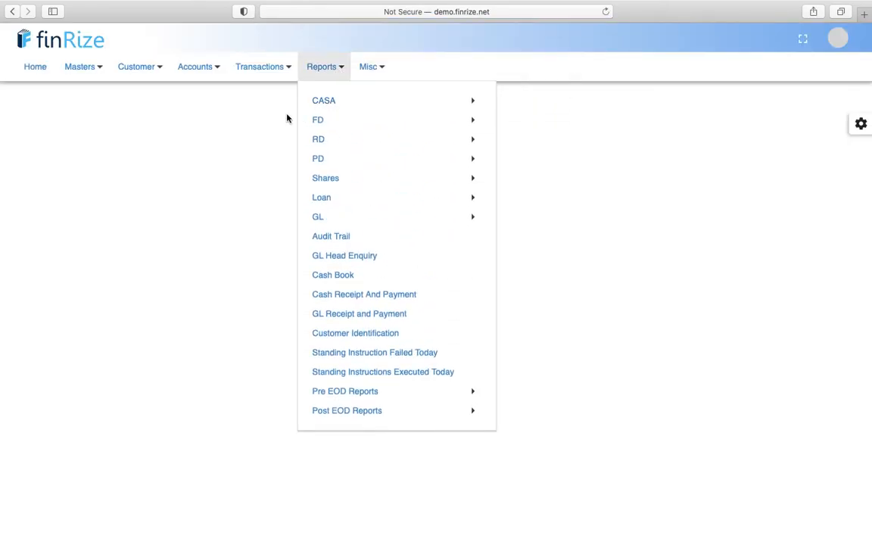
# - Open Reports > GL > BalanceSheet for branch 1002 as on 31-03-2021 and dismiss the low-battery notice
pyautogui.moveTo(319, 61)
pyautogui.moveTo(362, 215)
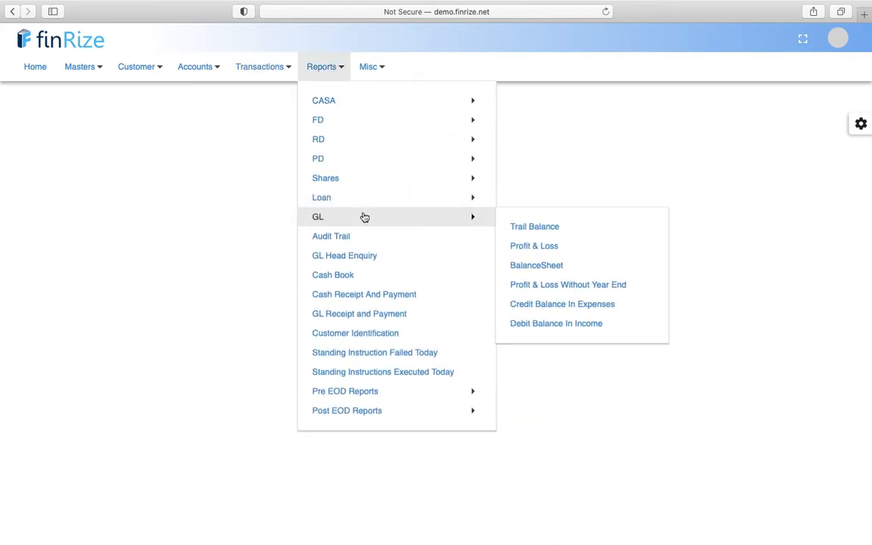
pyautogui.click(539, 263)
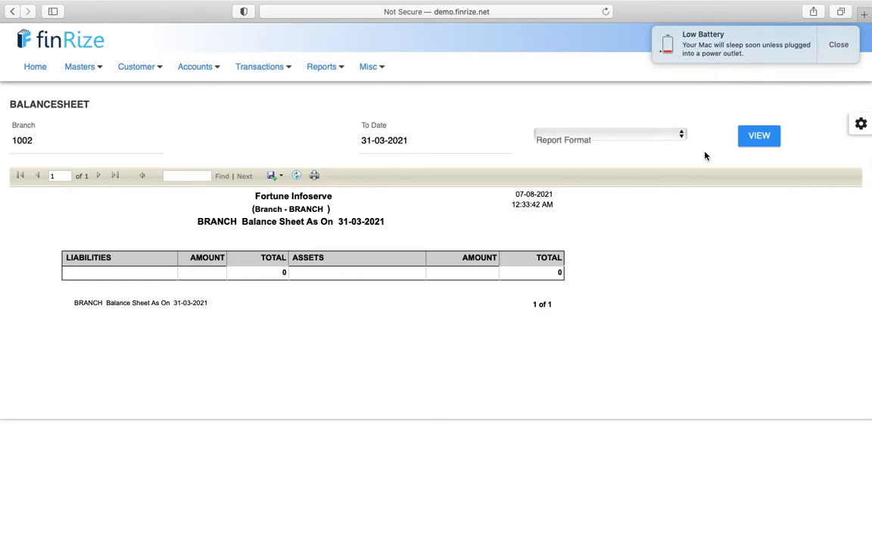
pyautogui.click(840, 47)
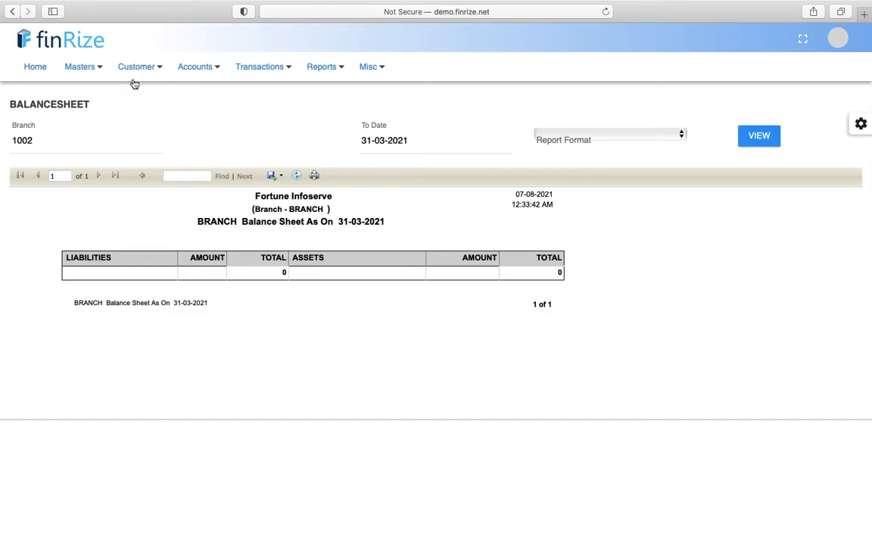
pyautogui.click(140, 77)
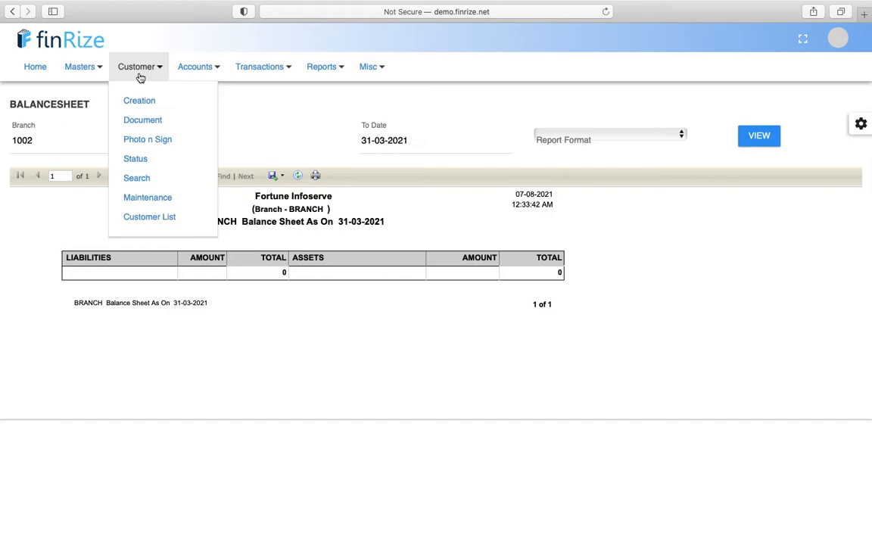
pyautogui.click(207, 71)
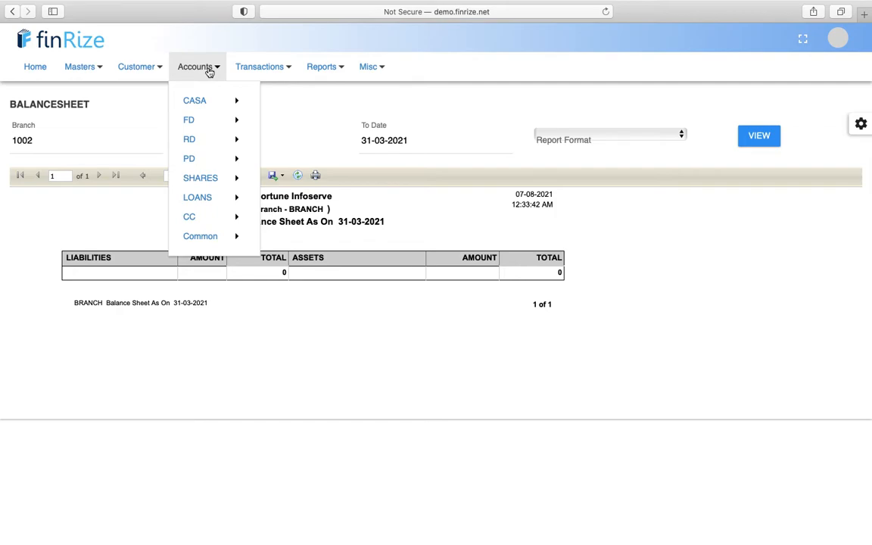
pyautogui.moveTo(218, 109)
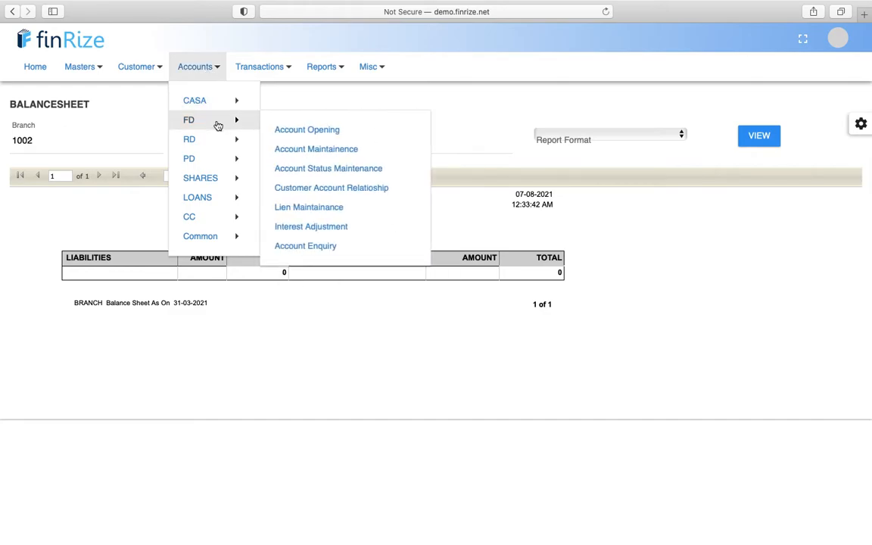
pyautogui.moveTo(218, 140)
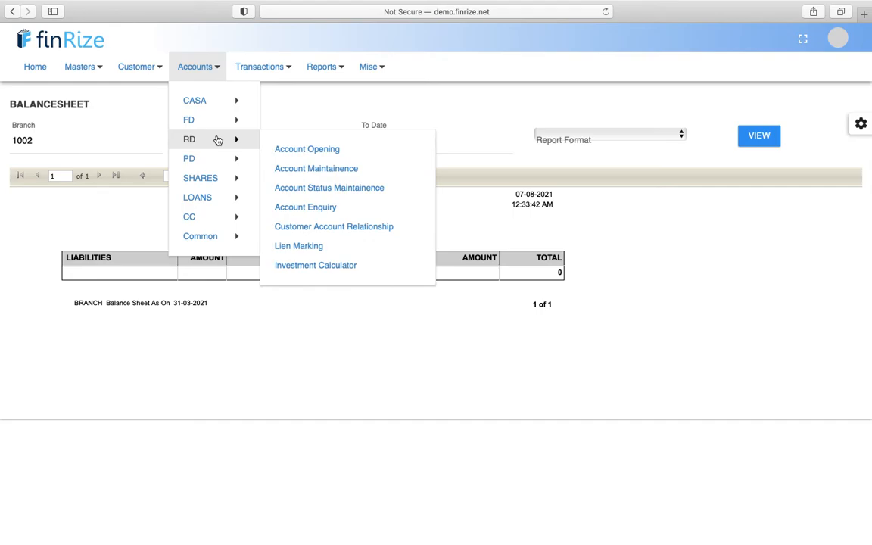
pyautogui.click(255, 73)
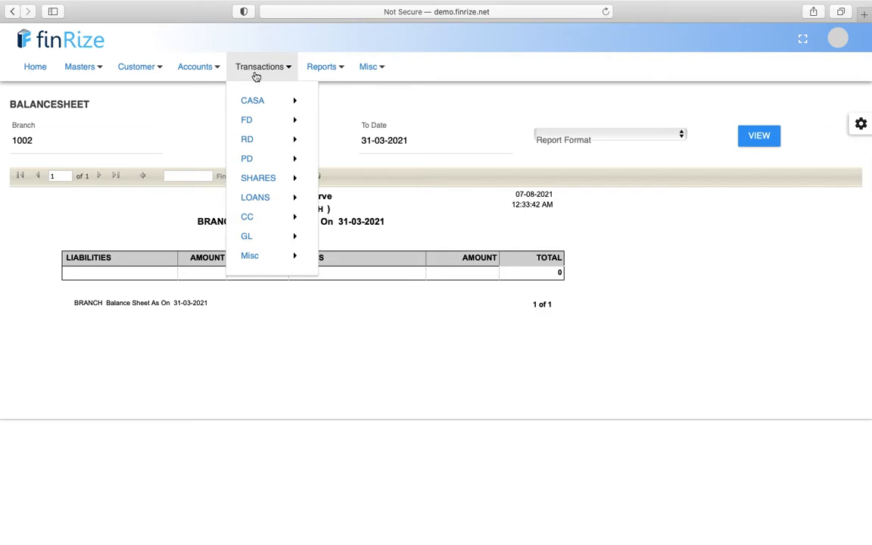
pyautogui.moveTo(262, 103)
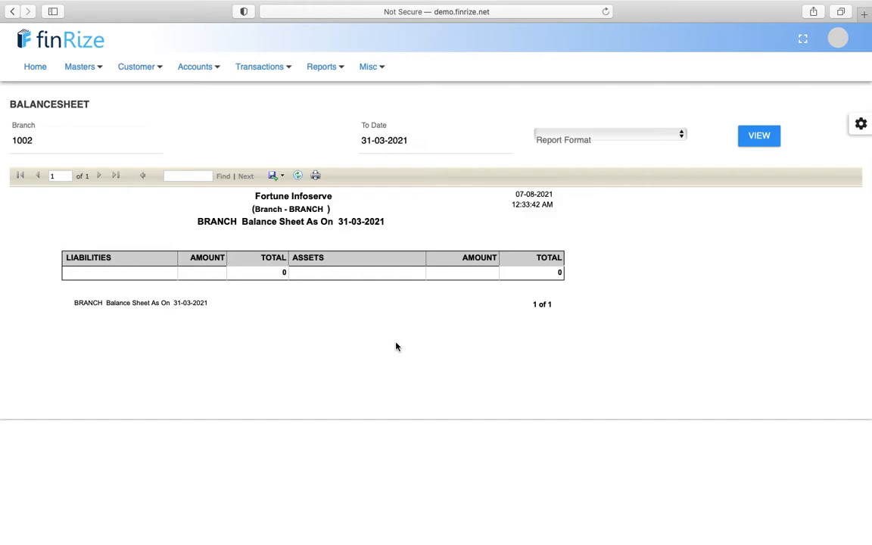
pyautogui.tripleClick(309, 199)
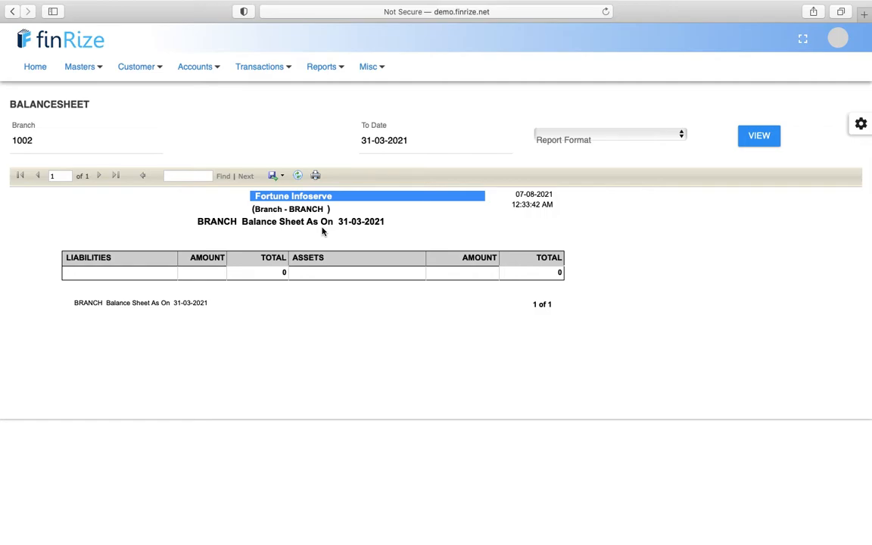
pyautogui.click(148, 73)
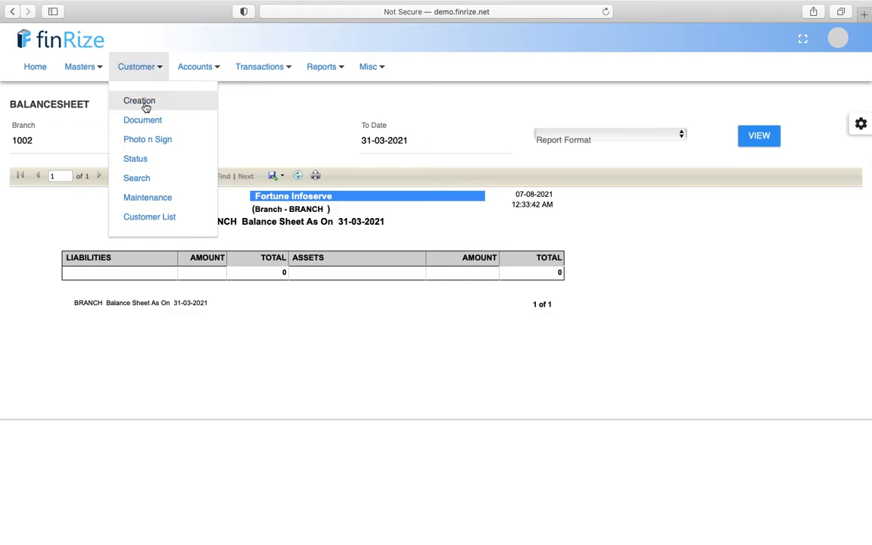
# - Open Customer Creation and scroll the new customer form down to the contact details
pyautogui.click(143, 103)
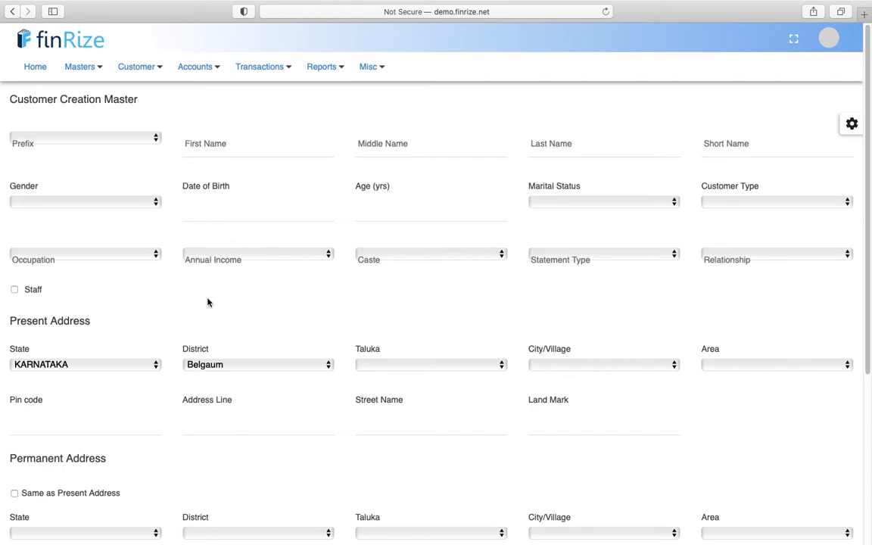
pyautogui.scroll(-1, 208, 302)
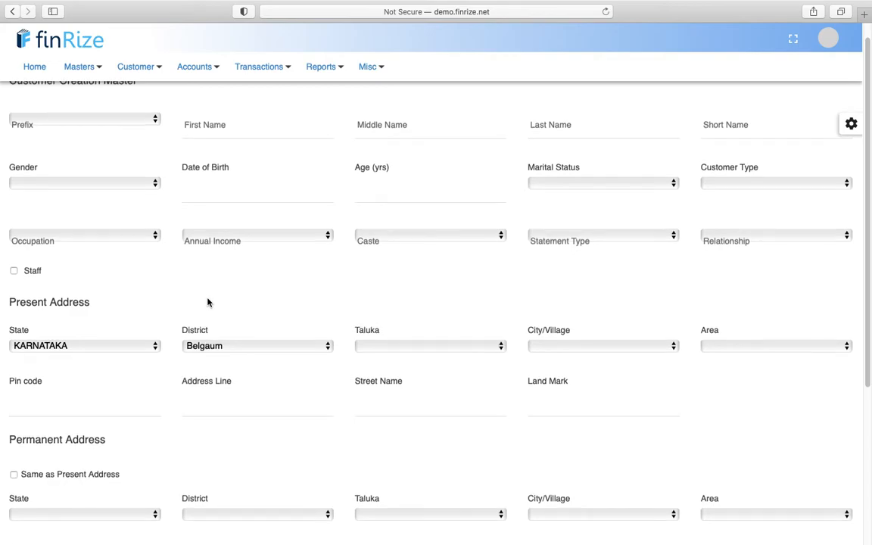
pyautogui.scroll(1, 207, 302)
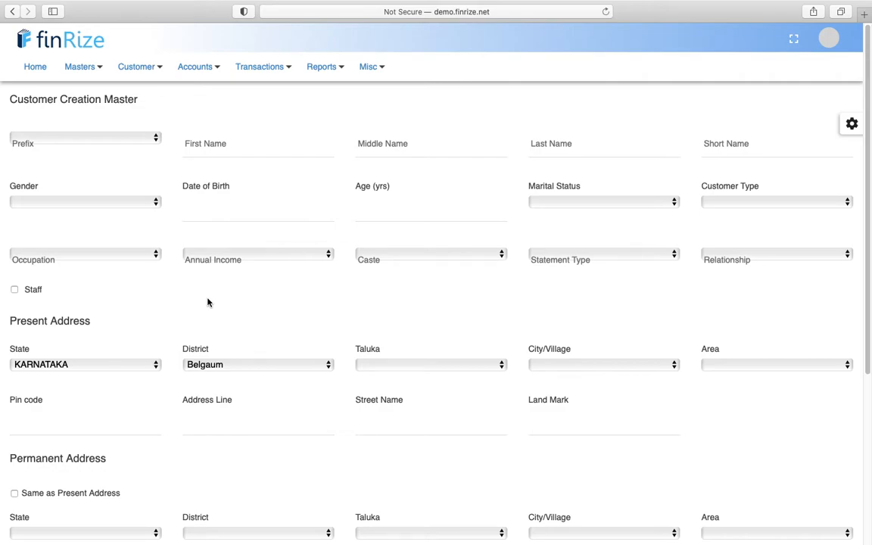
pyautogui.scroll(-5, 208, 303)
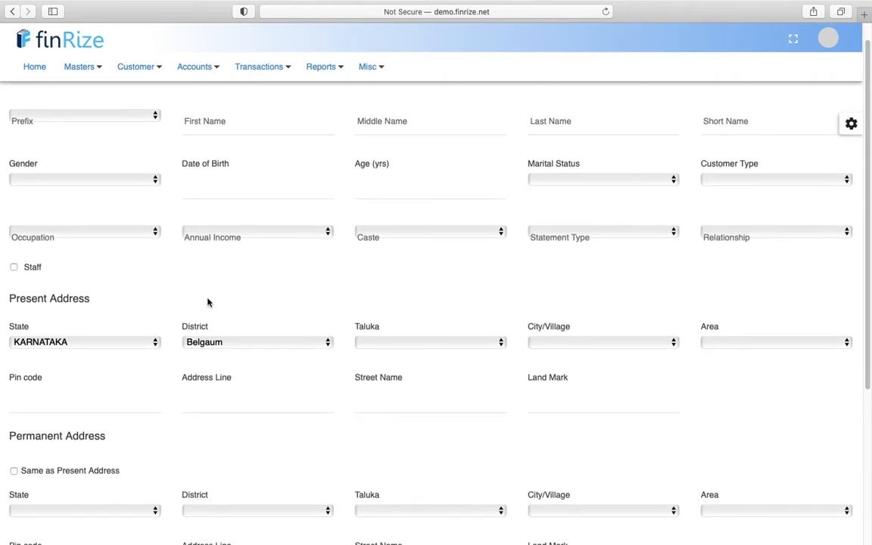
pyautogui.scroll(-3, 209, 302)
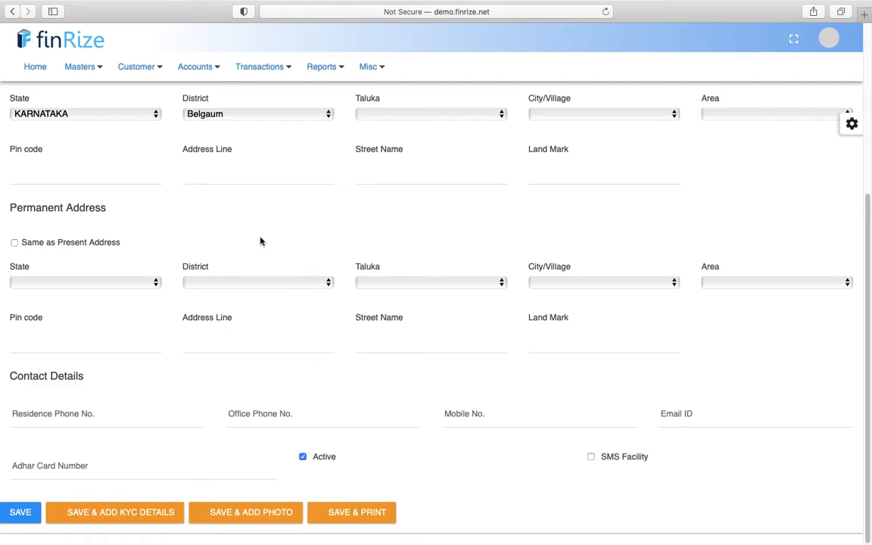
pyautogui.click(207, 68)
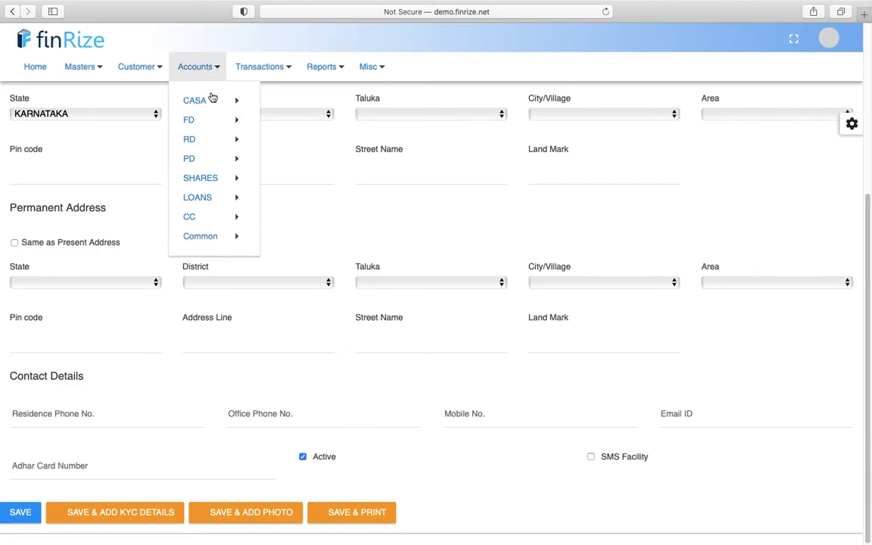
# - Start a CASA account opening with the SAVING DEPOSIT scheme and enter the existing customer's ID
pyautogui.moveTo(213, 101)
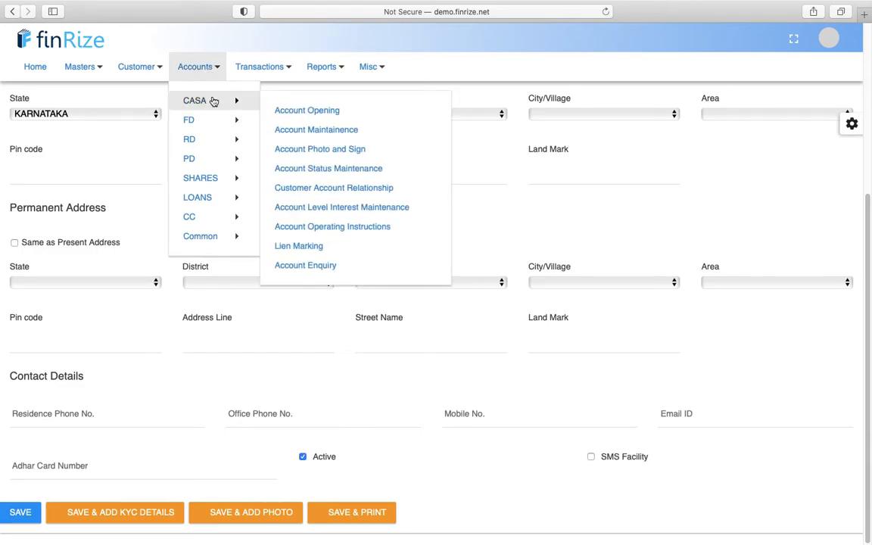
pyautogui.click(305, 110)
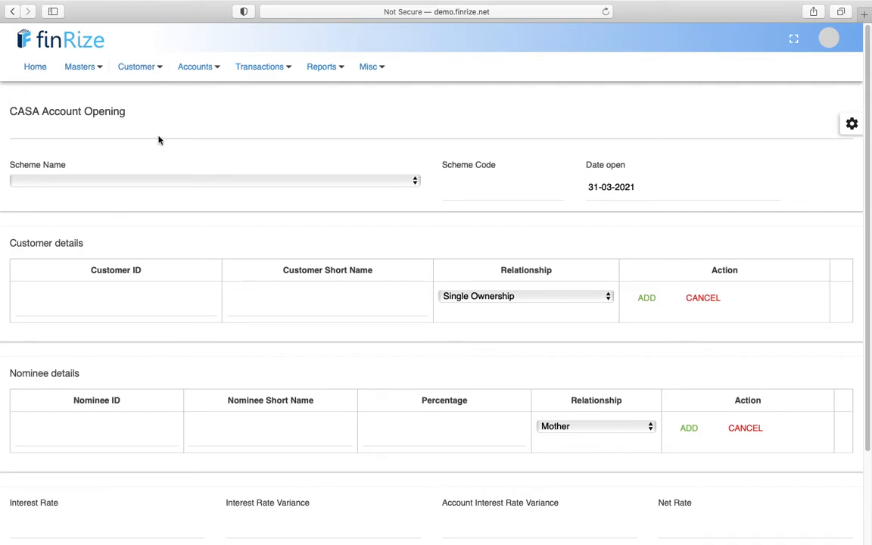
pyautogui.click(159, 184)
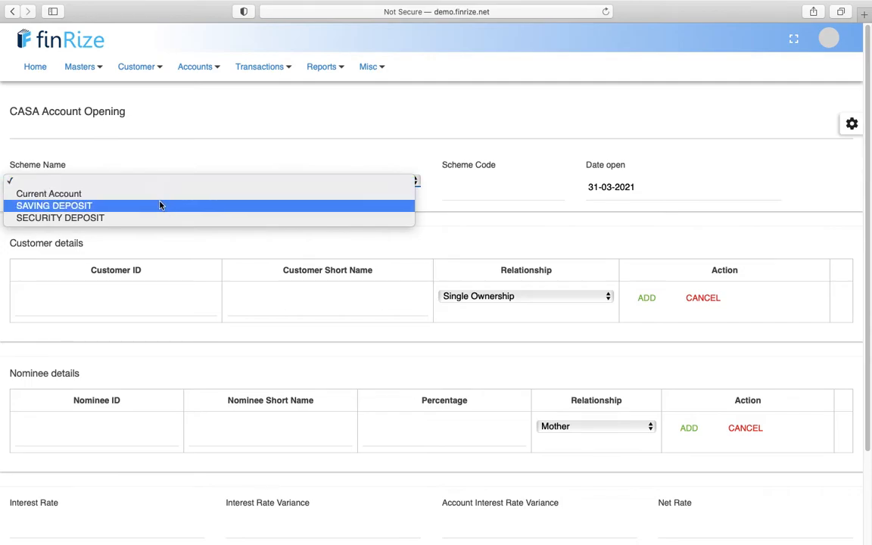
pyautogui.click(160, 206)
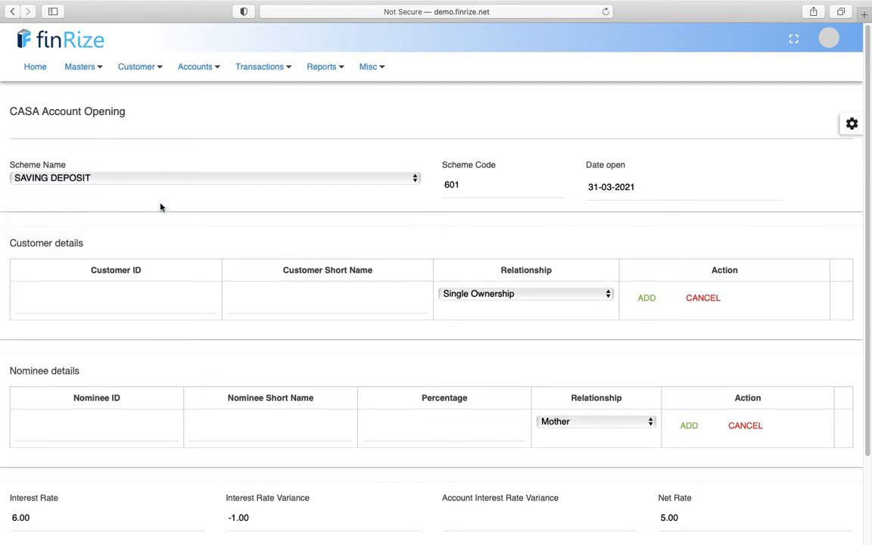
pyautogui.click(133, 300)
pyautogui.write('100100001')
pyautogui.press('Tab')
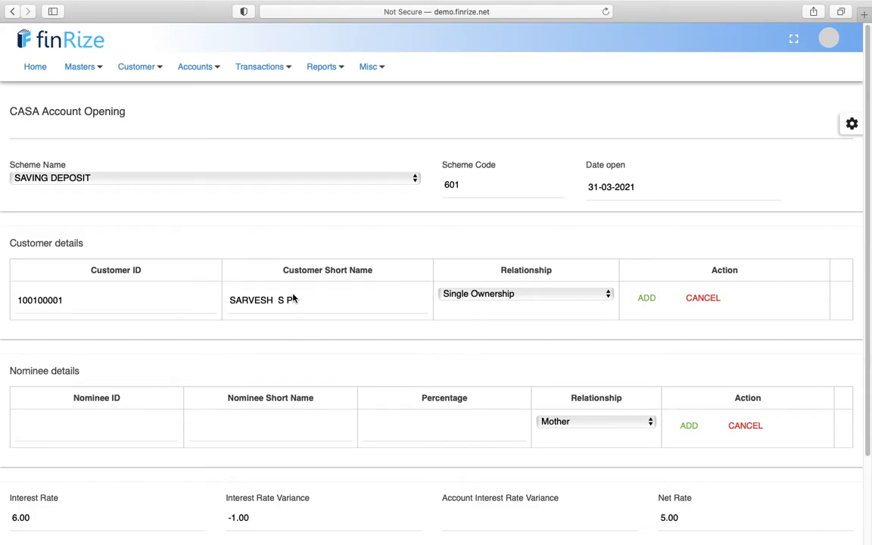
# - Add the customer as single-ownership holder and fill in the remaining account details
pyautogui.scroll(-2, 293, 300)
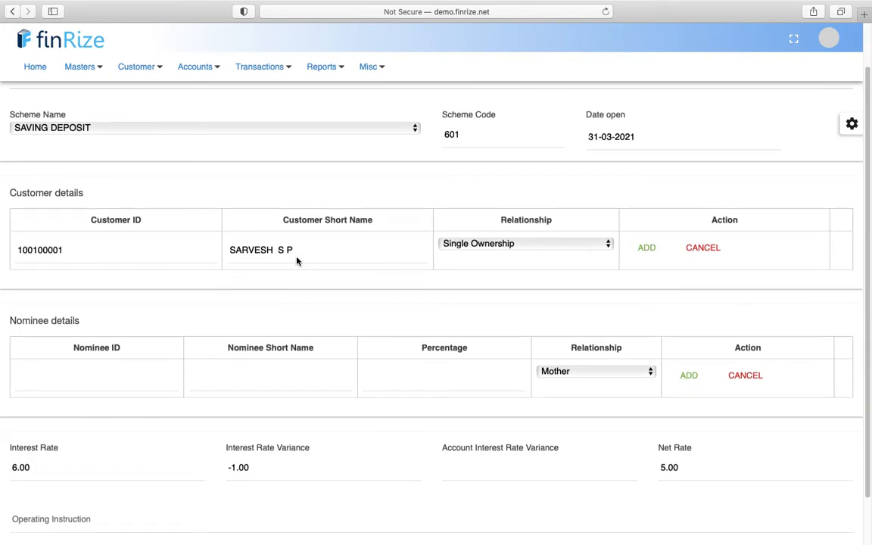
pyautogui.click(645, 248)
pyautogui.click(38, 265)
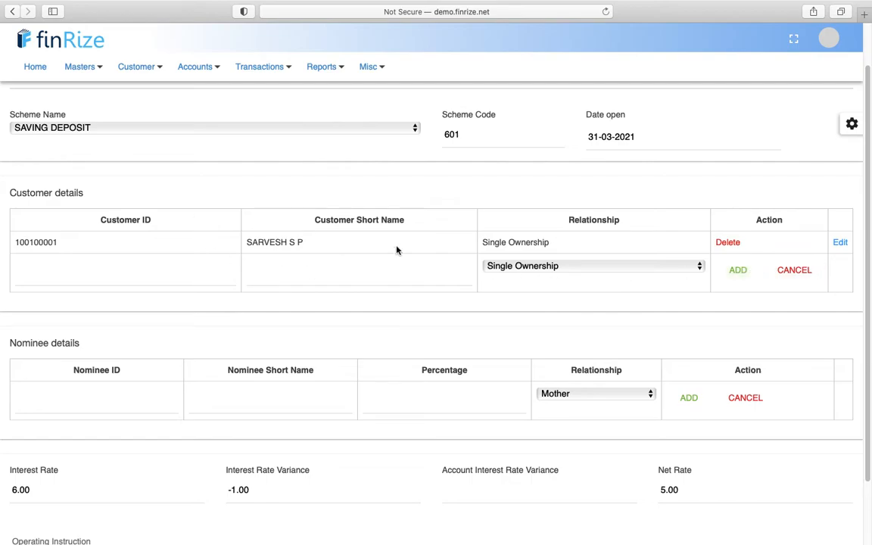
pyautogui.scroll(-1, 396, 250)
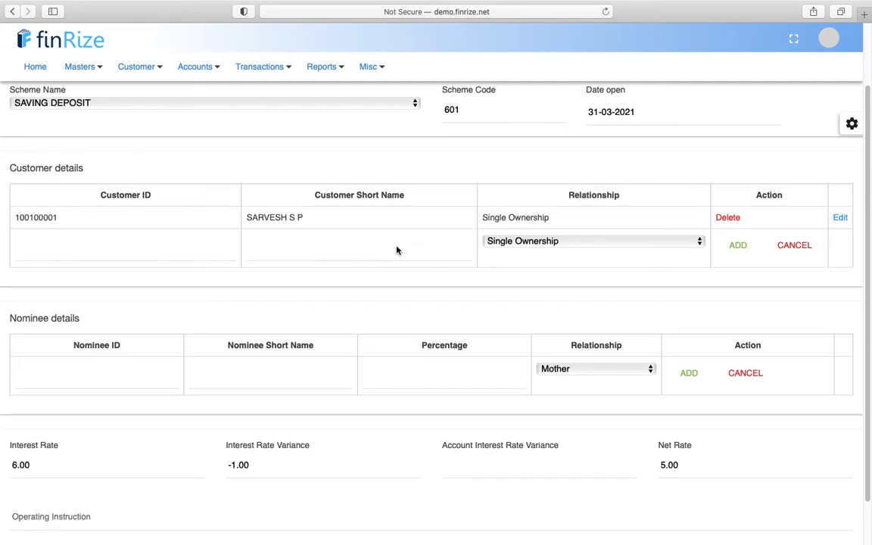
pyautogui.click(87, 376)
pyautogui.scroll(-2, 86, 378)
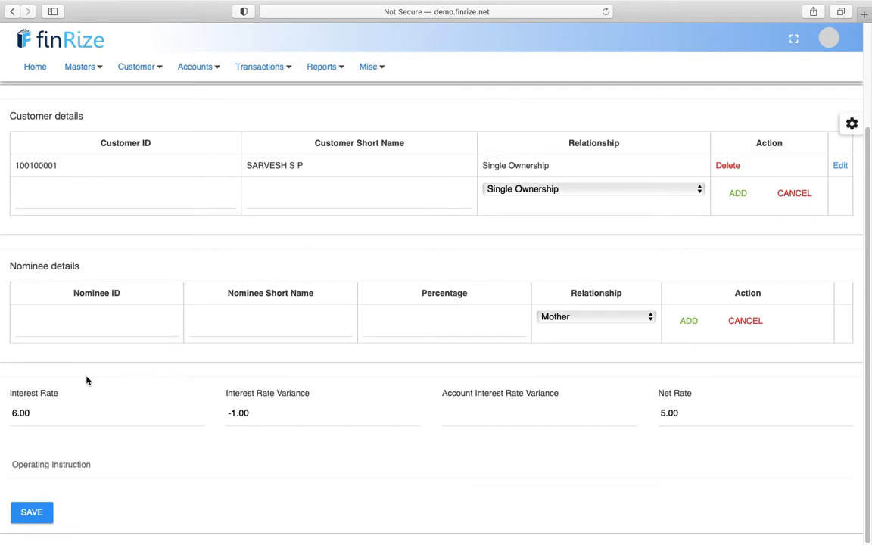
pyautogui.click(408, 321)
# - Review the form and save it, creating the new SAVING DEPOSIT account
pyautogui.scroll(-1, 306, 243)
pyautogui.scroll(3, 45, 412)
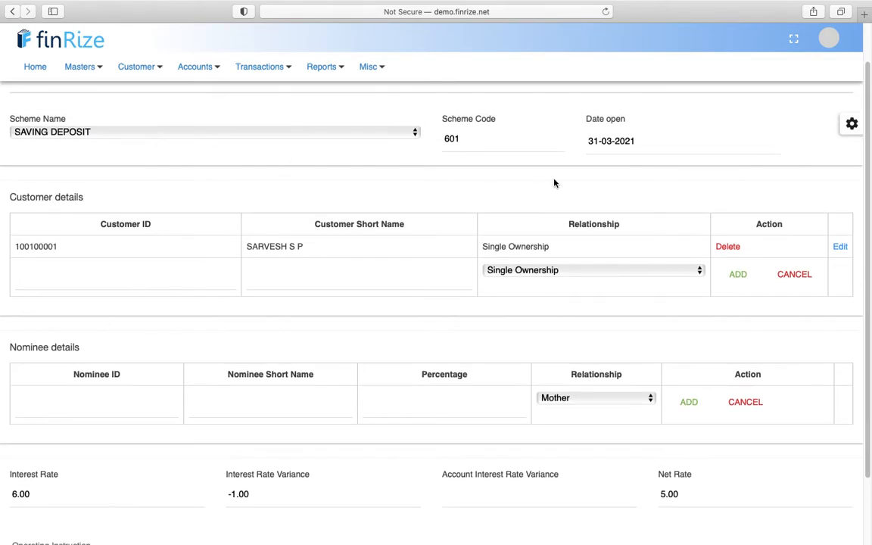
pyautogui.scroll(-3, 262, 277)
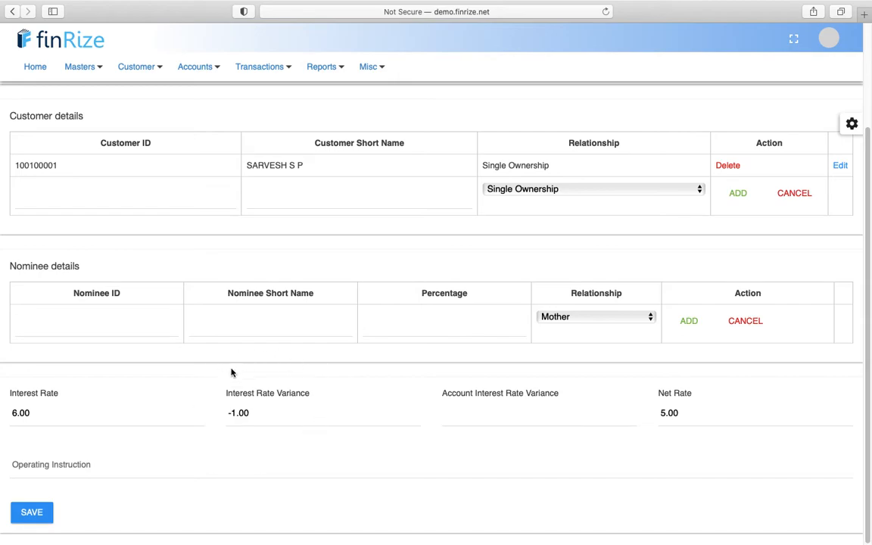
pyautogui.click(511, 413)
pyautogui.click(35, 513)
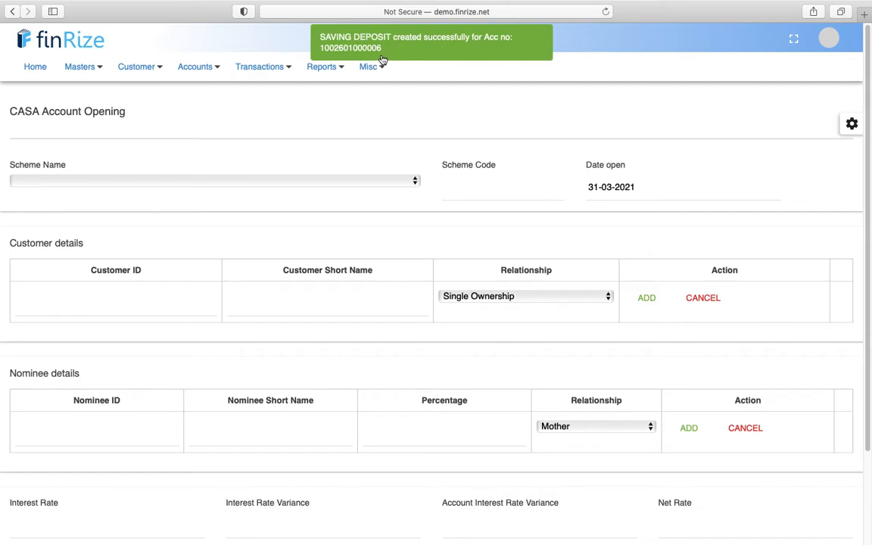
pyautogui.click(206, 81)
pyautogui.click(259, 76)
# - Open Cash Deposit and select the customer's new SAVING DEPOSIT account by searching 'sarv'
pyautogui.moveTo(265, 102)
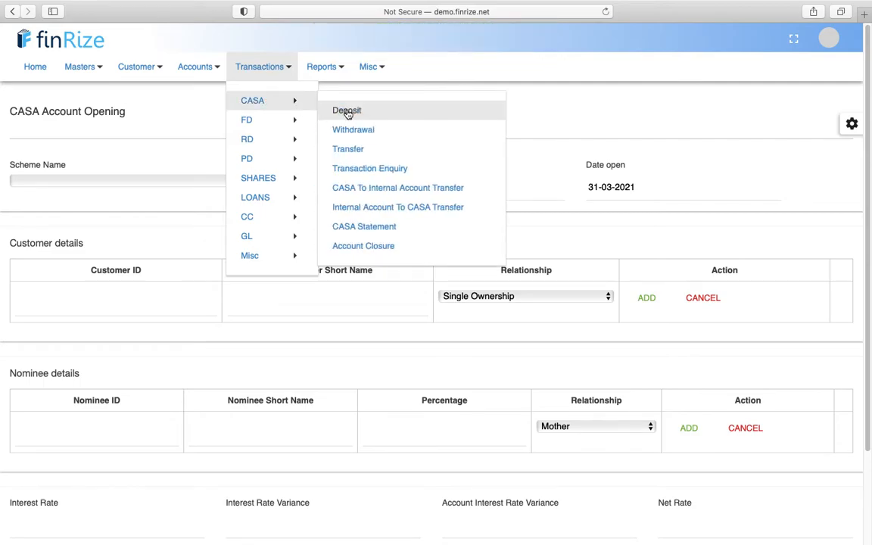
pyautogui.click(416, 113)
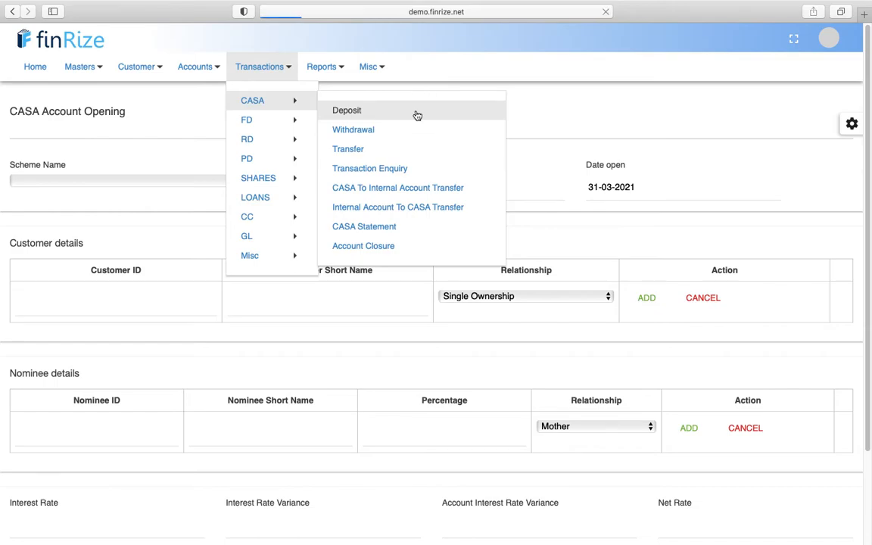
pyautogui.click(115, 155)
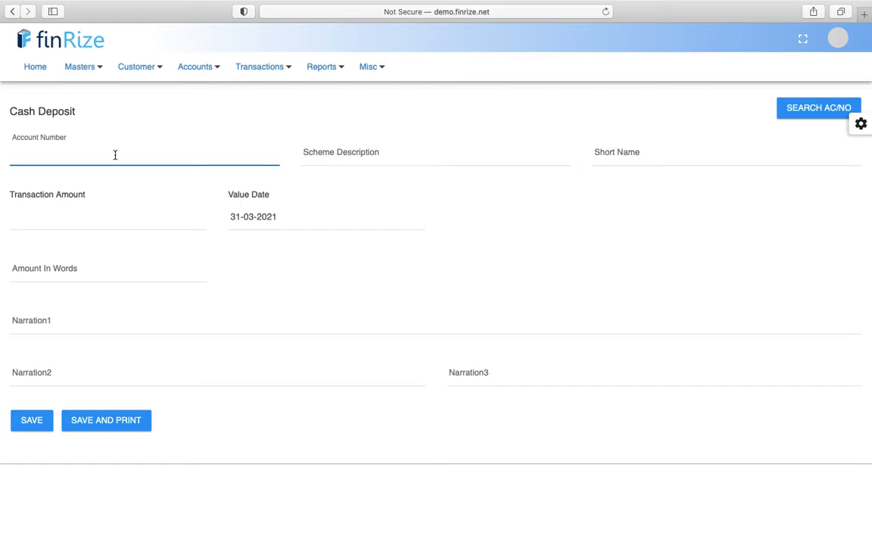
pyautogui.write('sarve')
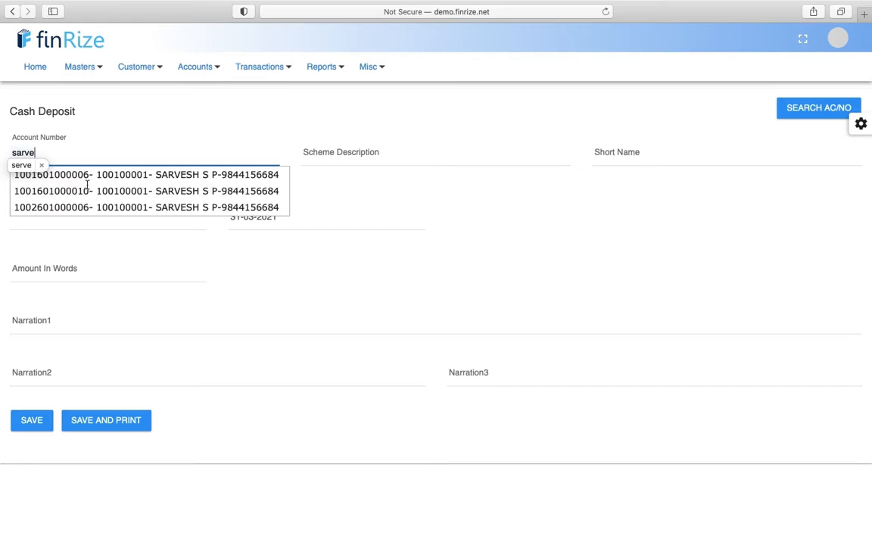
pyautogui.click(75, 197)
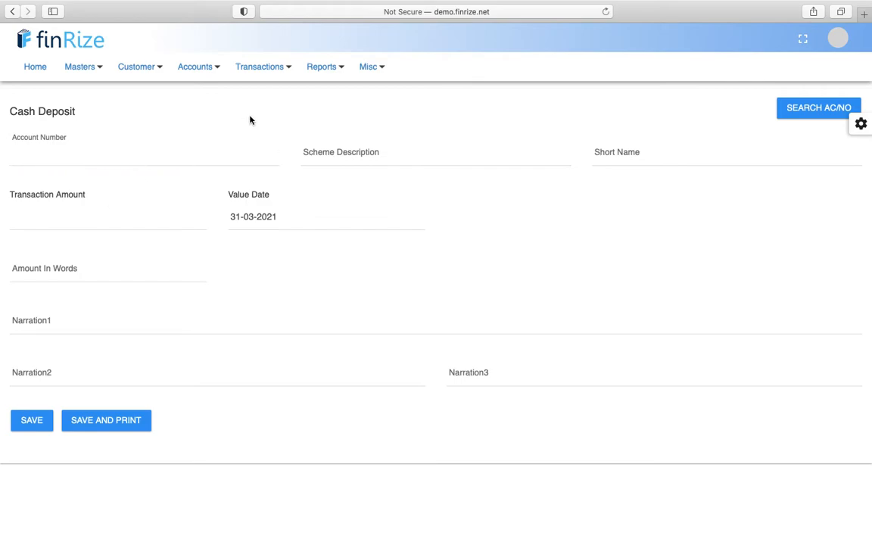
pyautogui.click(142, 153)
pyautogui.write('sarv')
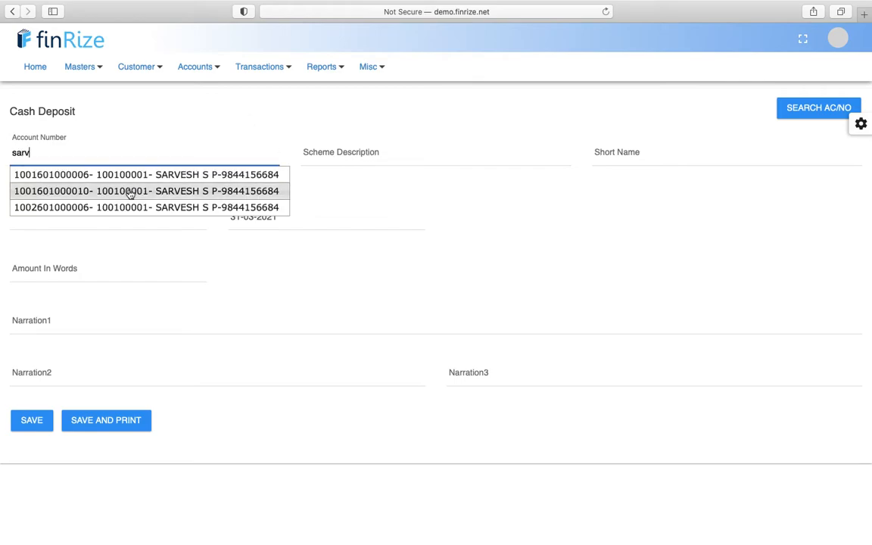
pyautogui.click(121, 206)
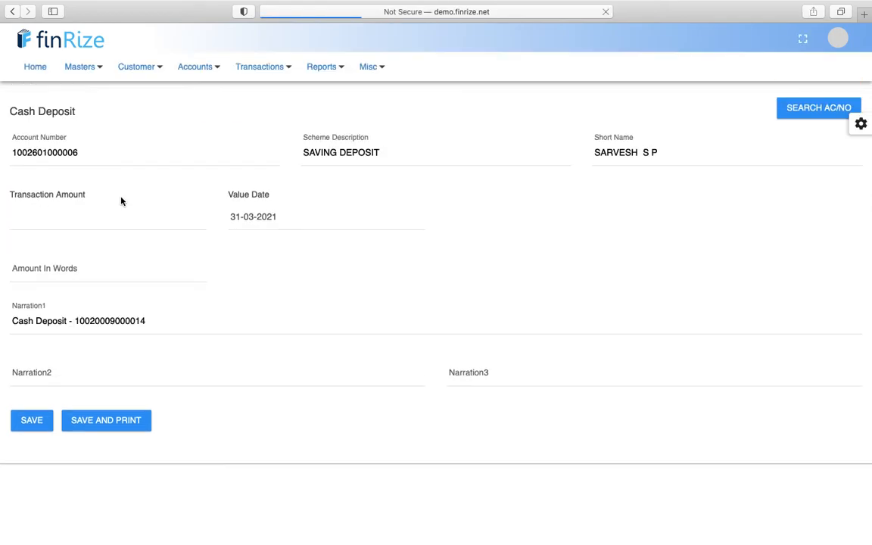
# - Enter a deposit amount of 100000 and save the voucher for authorisation
pyautogui.click(88, 222)
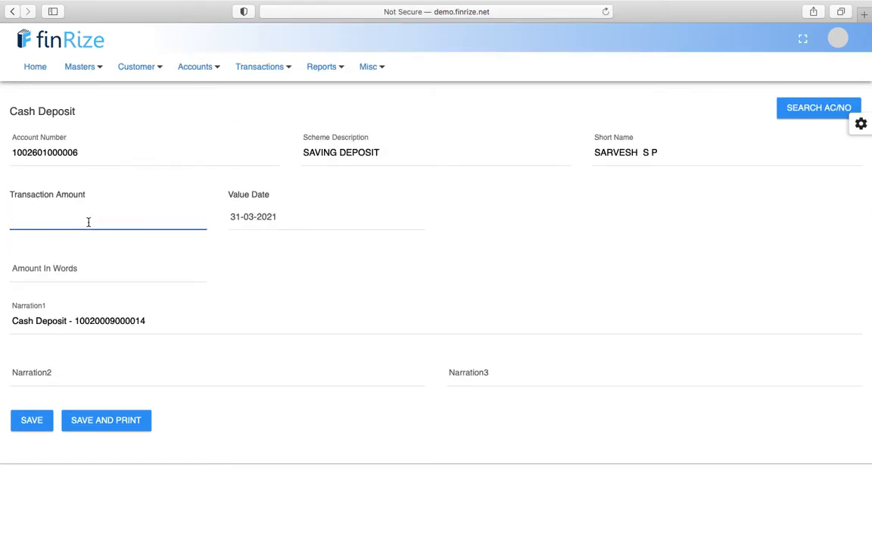
pyautogui.write('100000')
pyautogui.click(395, 307)
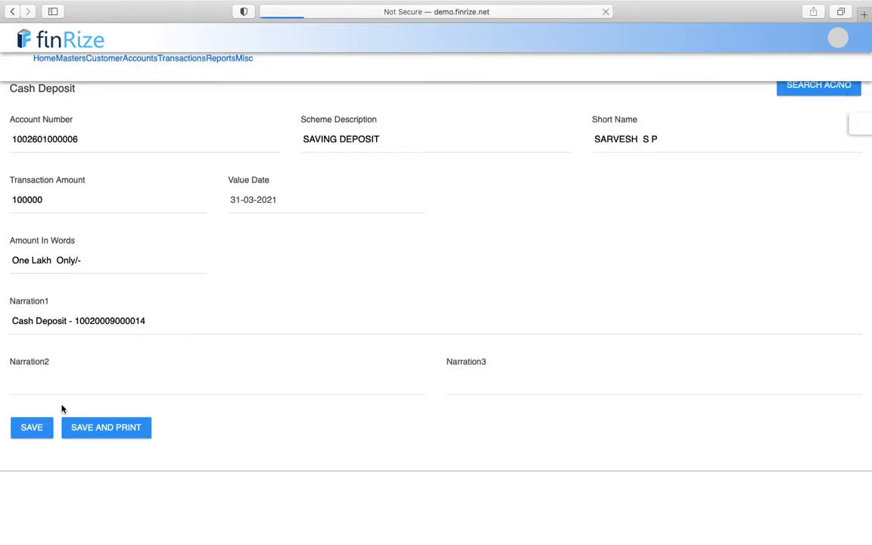
pyautogui.click(28, 422)
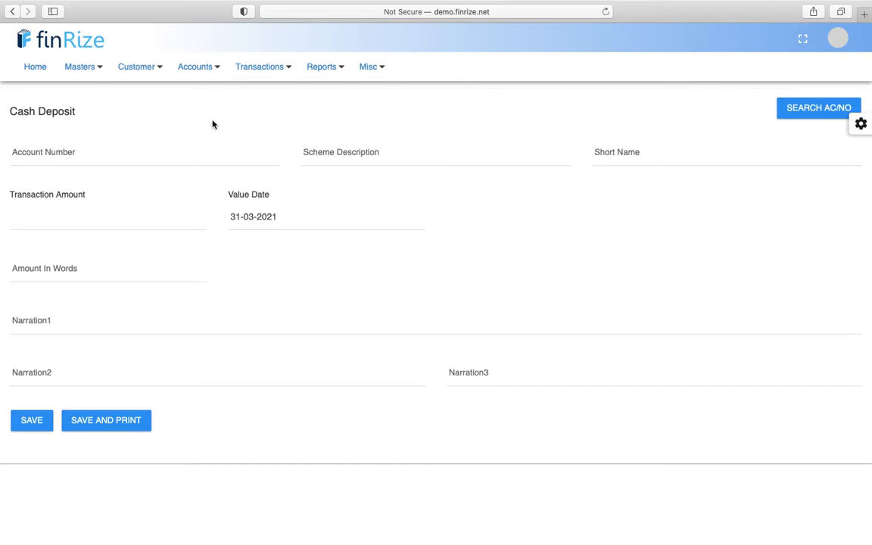
# - Open the Loan Account Opening form from Accounts > LOANS
pyautogui.click(192, 70)
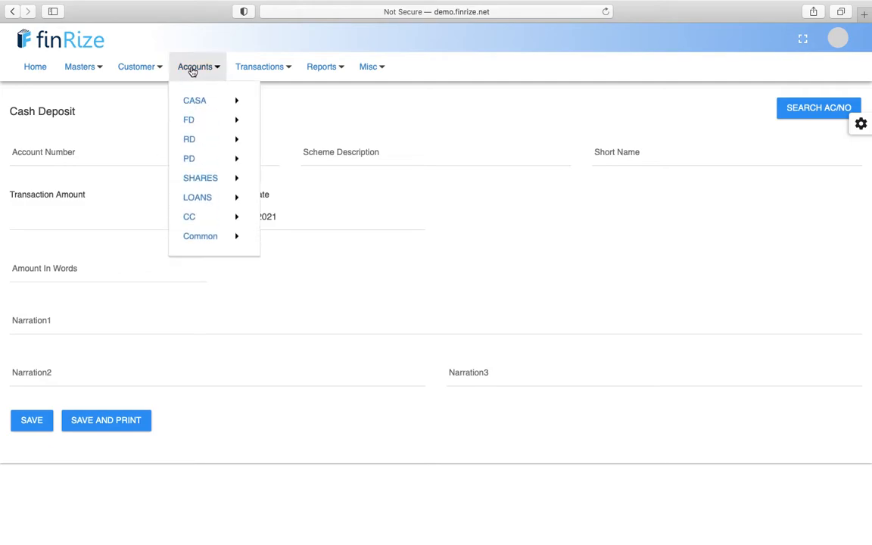
pyautogui.moveTo(200, 101)
pyautogui.moveTo(190, 118)
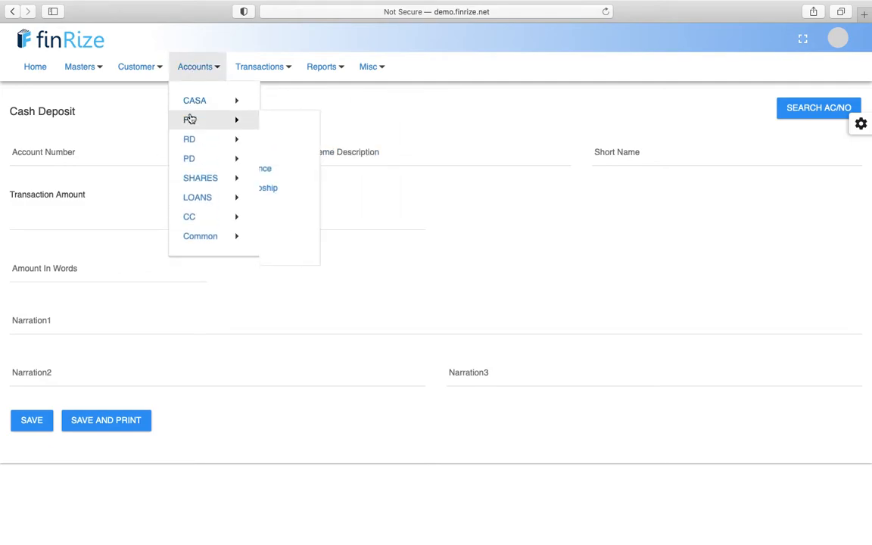
pyautogui.moveTo(211, 203)
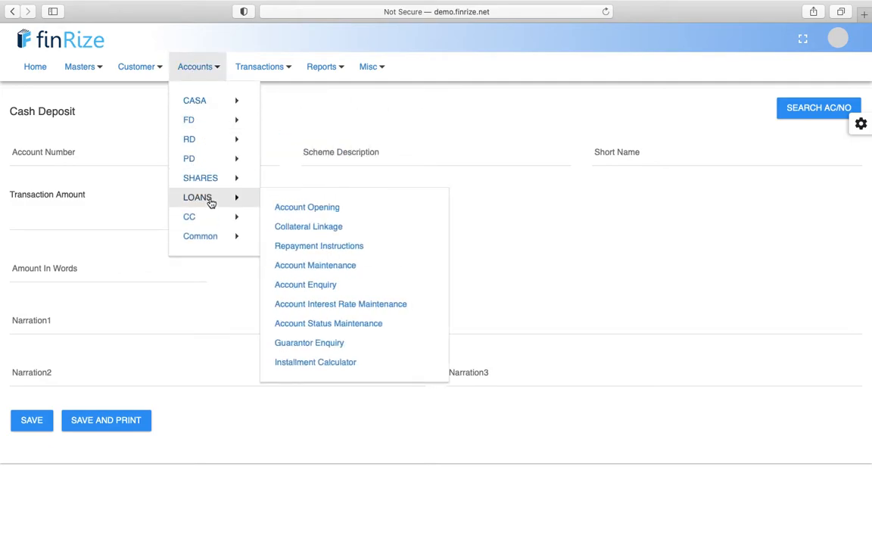
pyautogui.click(331, 206)
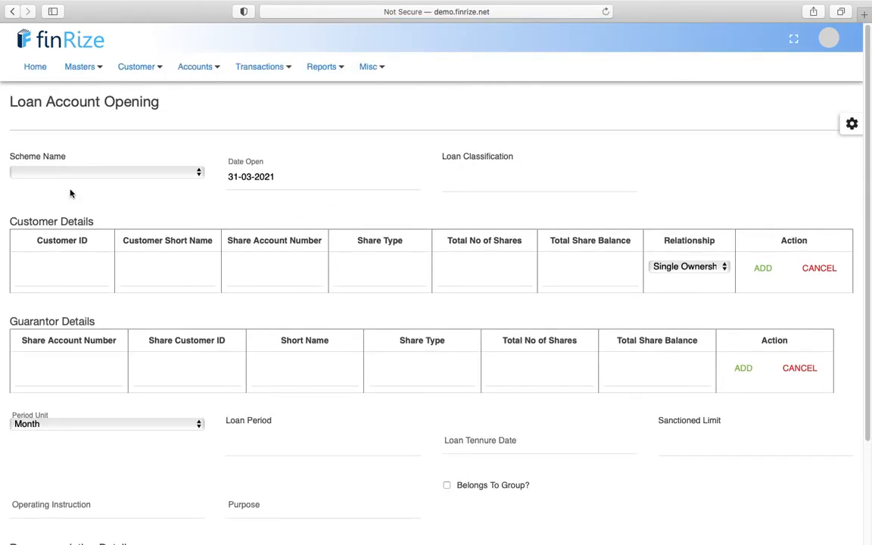
# - Choose the PERSONAL LOAN scheme, correct the borrower's customer ID, and add them as single-ownership borrower
pyautogui.click(66, 174)
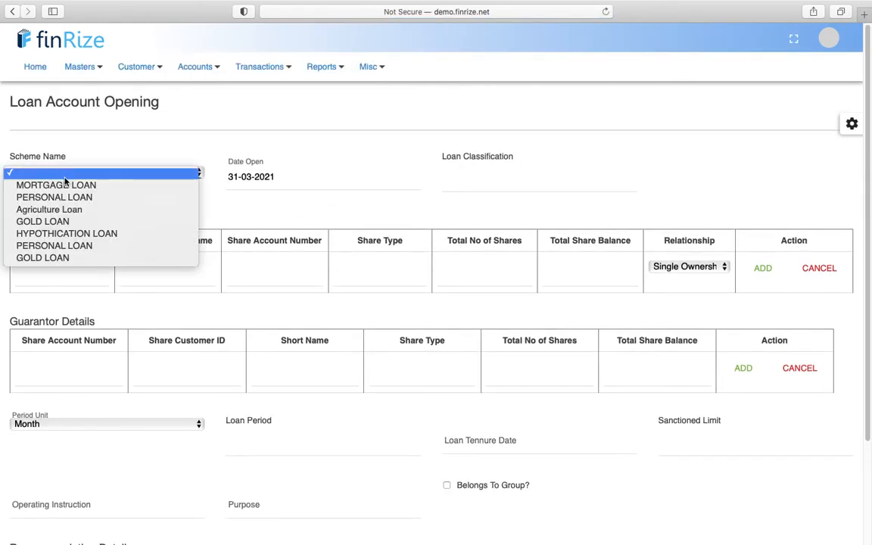
pyautogui.click(53, 245)
pyautogui.click(34, 267)
pyautogui.write('1001')
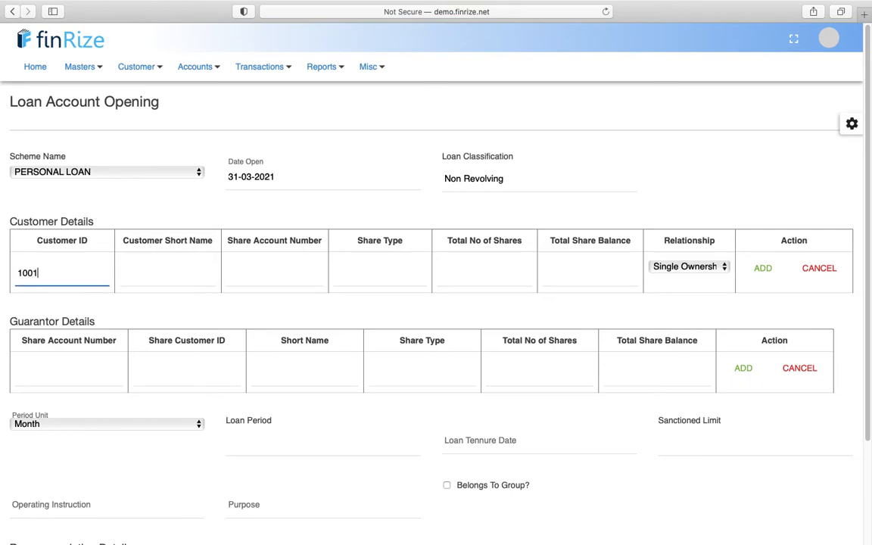
pyautogui.write('00')
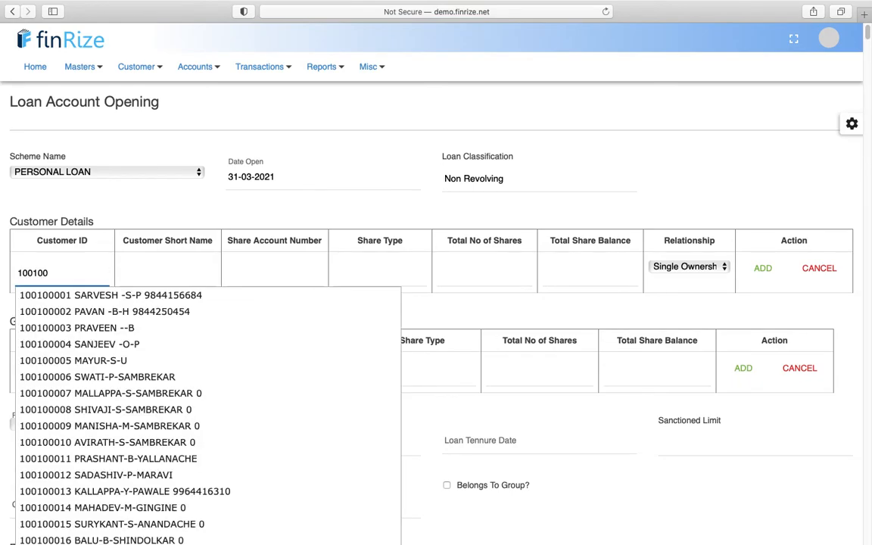
pyautogui.write('04')
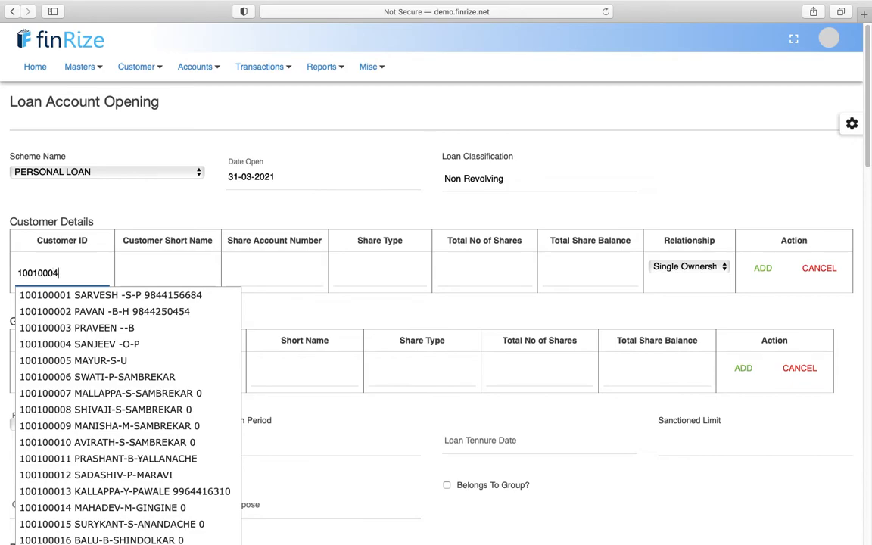
pyautogui.press('Left')
pyautogui.write('0')
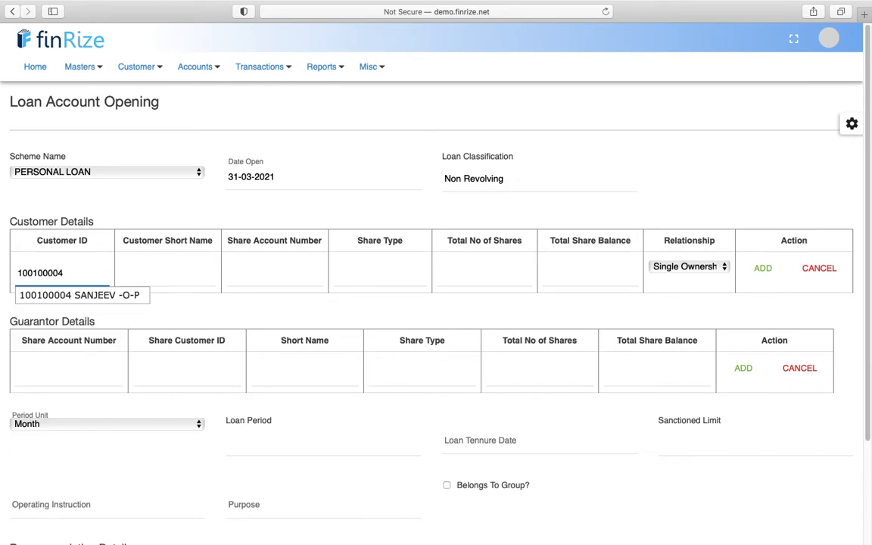
pyautogui.click(30, 294)
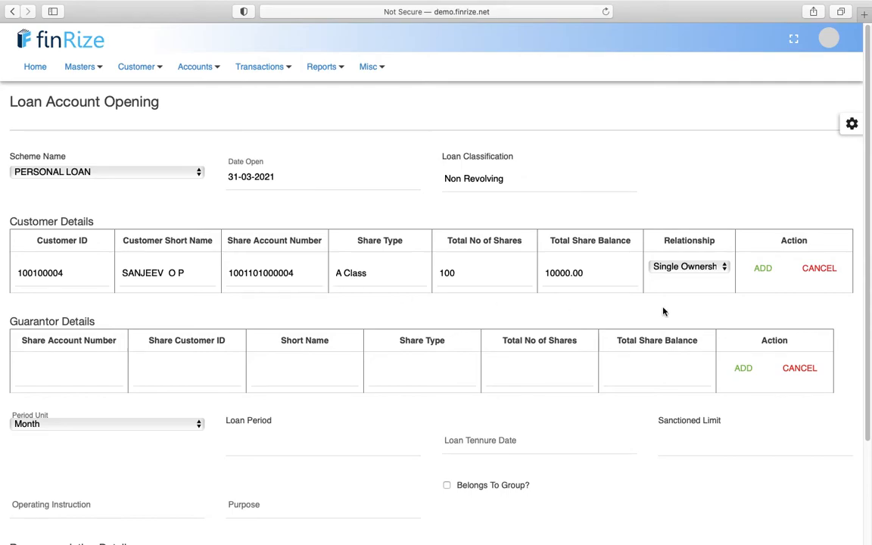
pyautogui.click(763, 270)
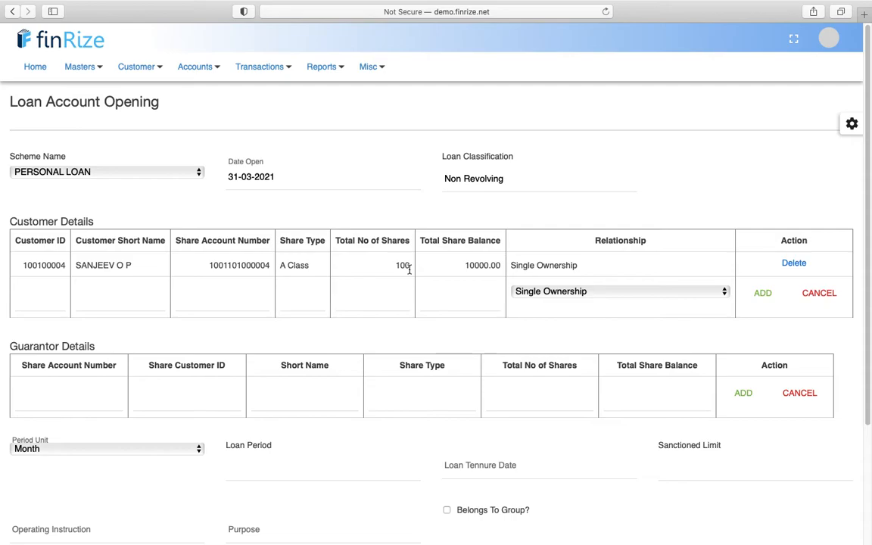
# - Enter a 12-month loan period, giving a tenure date of 31-03-2022
pyautogui.scroll(-2, 409, 270)
pyautogui.click(69, 342)
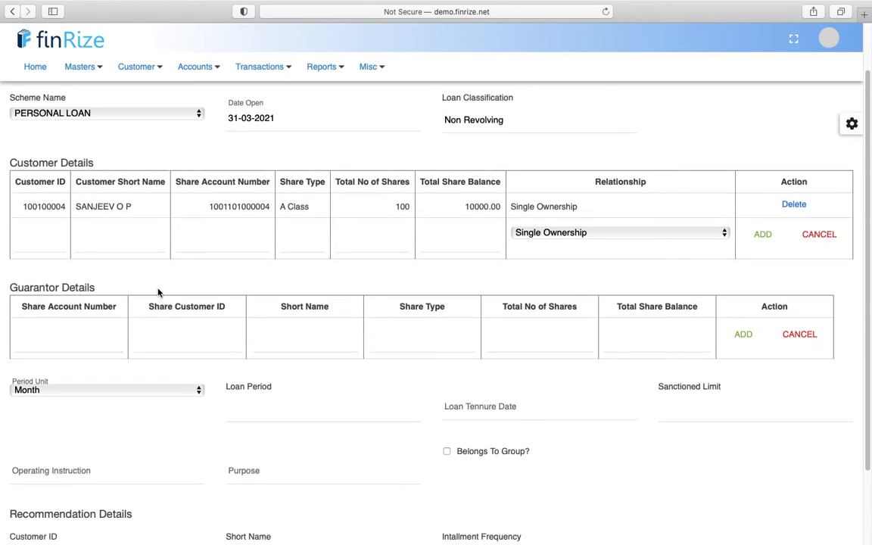
pyautogui.click(57, 349)
pyautogui.click(252, 405)
pyautogui.write('12')
pyautogui.press('Tab')
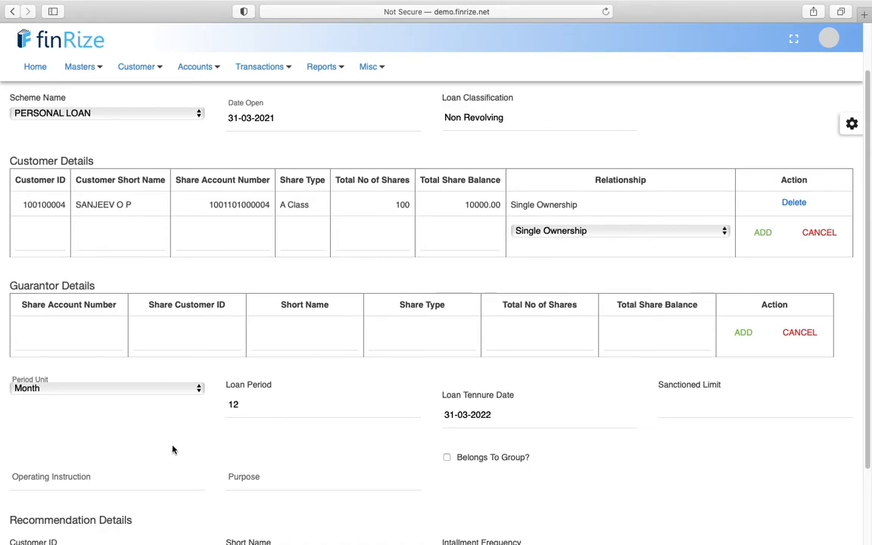
# - Check the user's branch and session details, then set installment frequency to Weekly
pyautogui.click(830, 39)
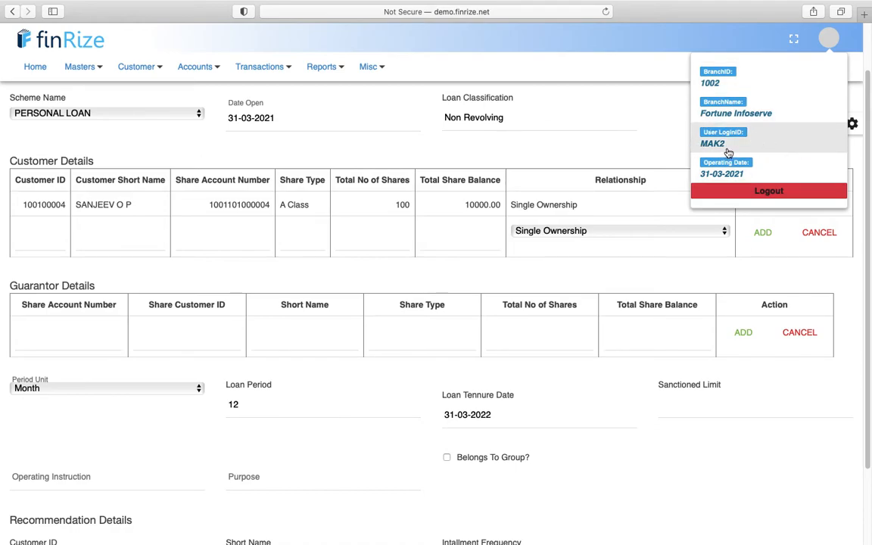
pyautogui.click(433, 375)
pyautogui.scroll(-2, 432, 376)
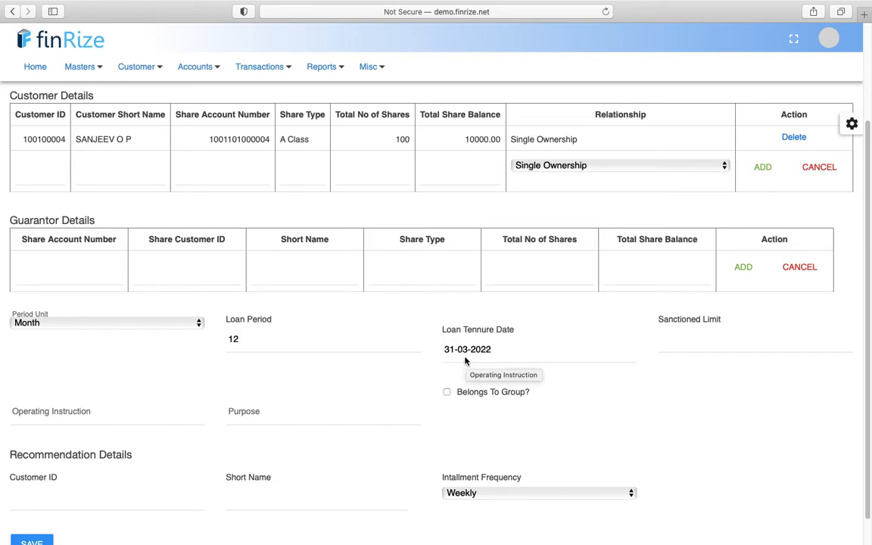
pyautogui.scroll(-1, 407, 361)
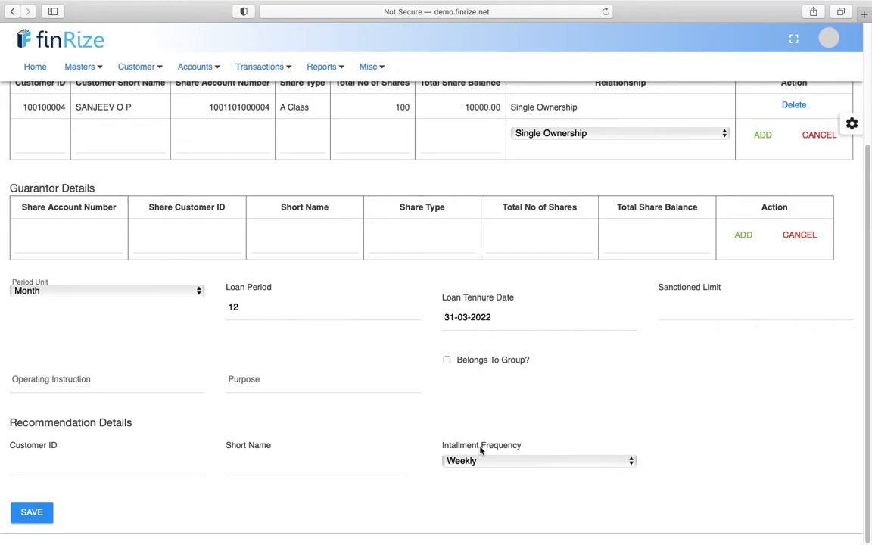
pyautogui.click(484, 459)
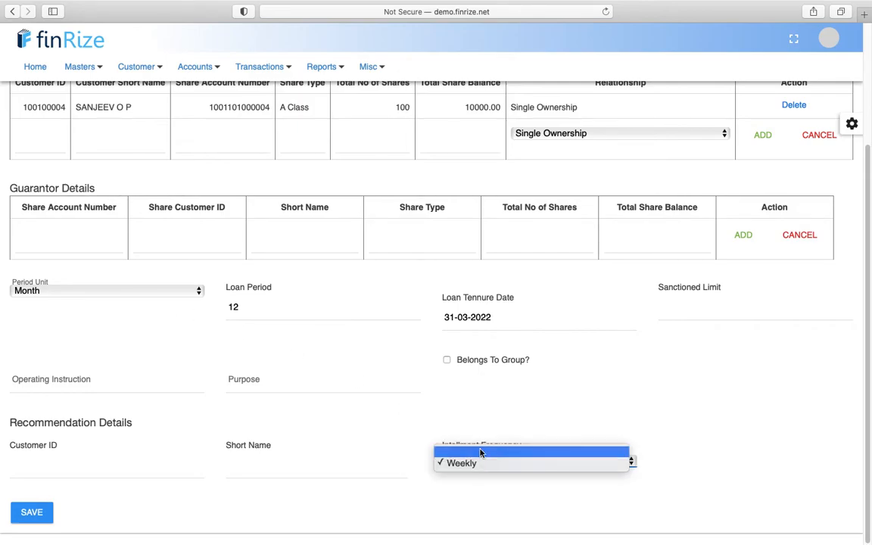
pyautogui.click(480, 452)
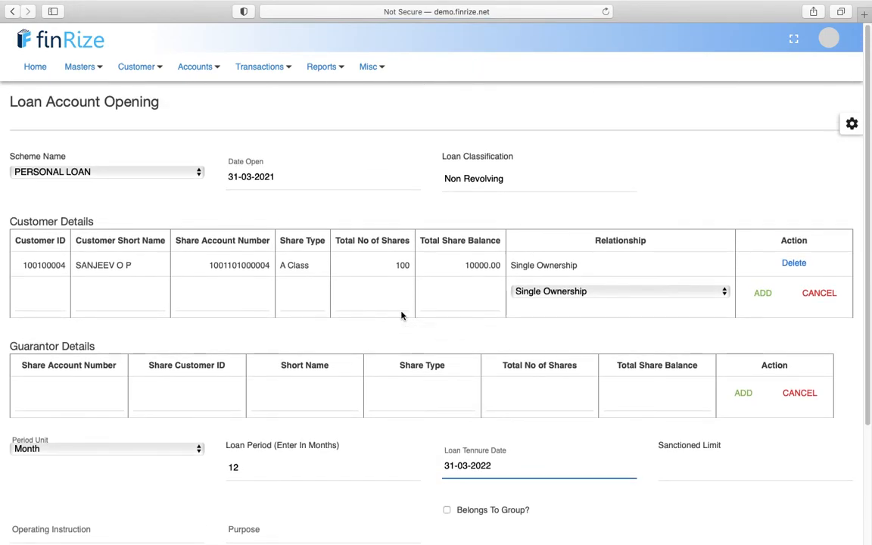
pyautogui.click(486, 457)
pyautogui.click(485, 472)
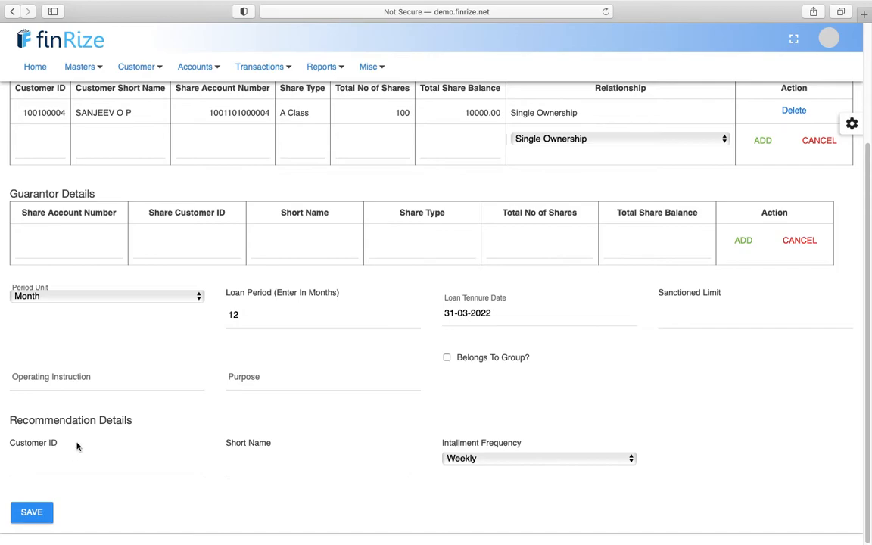
# - Enter a 200000 sanctioned limit and save, creating the personal loan account
pyautogui.scroll(2, 108, 387)
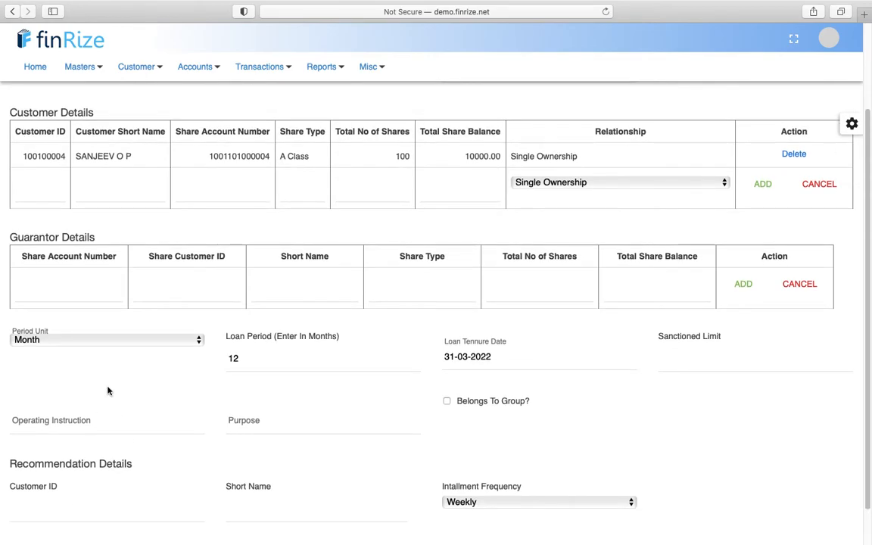
pyautogui.scroll(3, 108, 390)
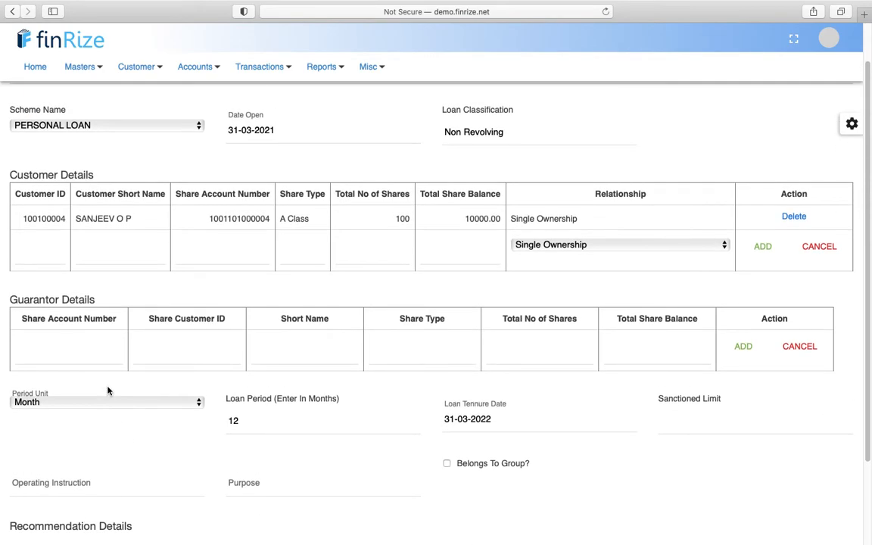
pyautogui.scroll(2, 107, 390)
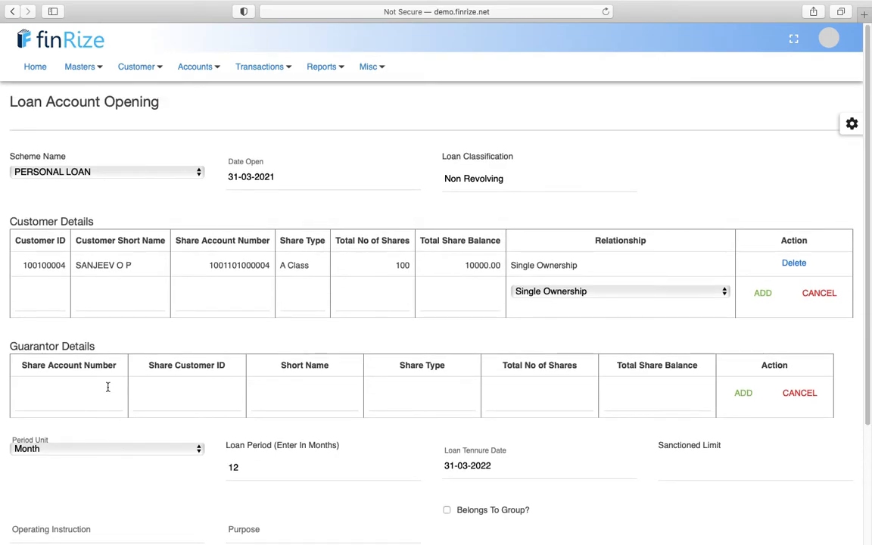
pyautogui.scroll(-7, 108, 387)
pyautogui.click(33, 514)
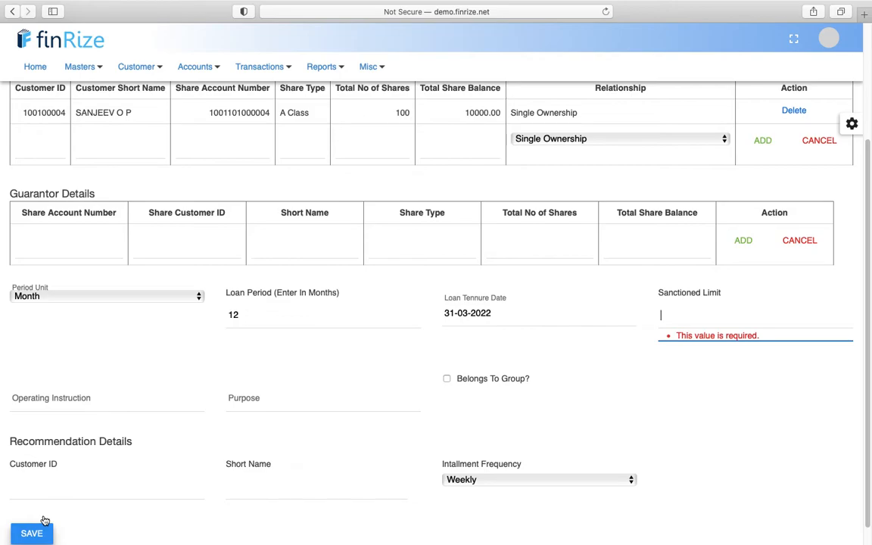
pyautogui.click(705, 334)
pyautogui.write('2000')
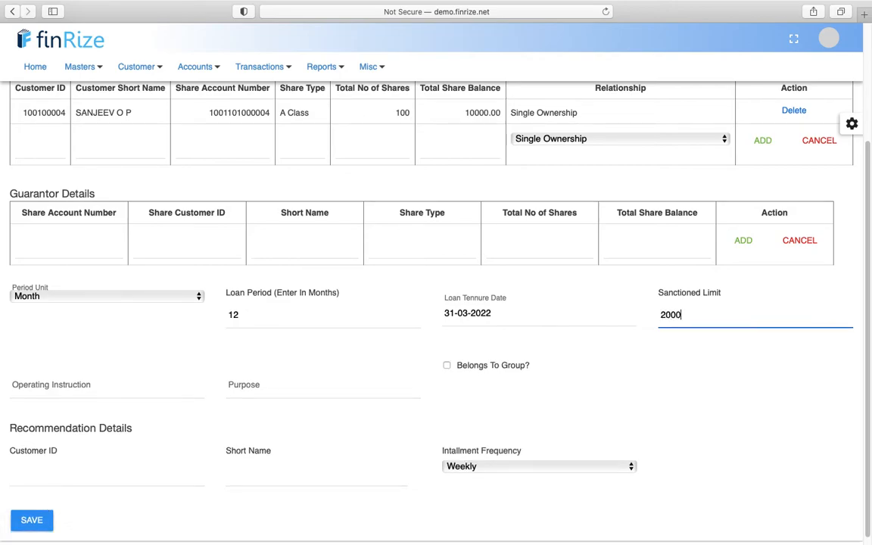
pyautogui.write('00')
pyautogui.click(695, 384)
pyautogui.click(31, 517)
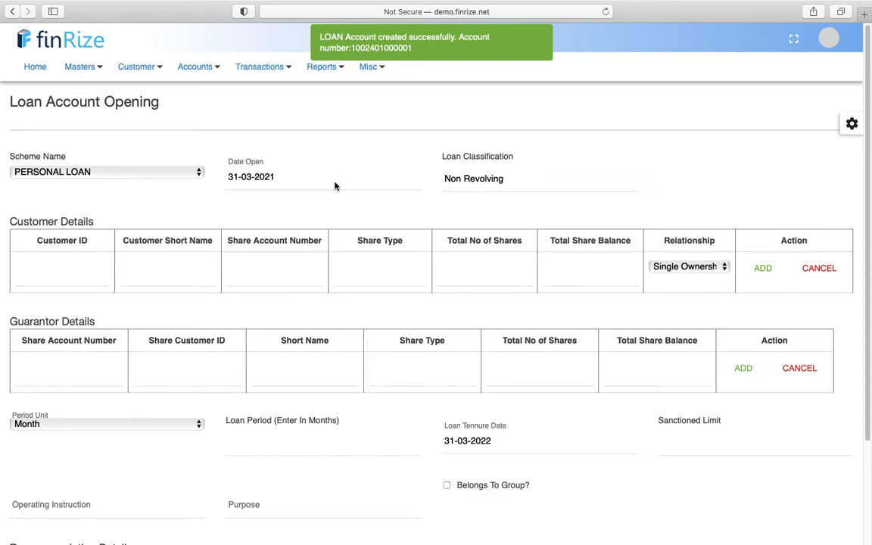
# - Open the Disbursement form from Transactions > LOANS
pyautogui.click(270, 69)
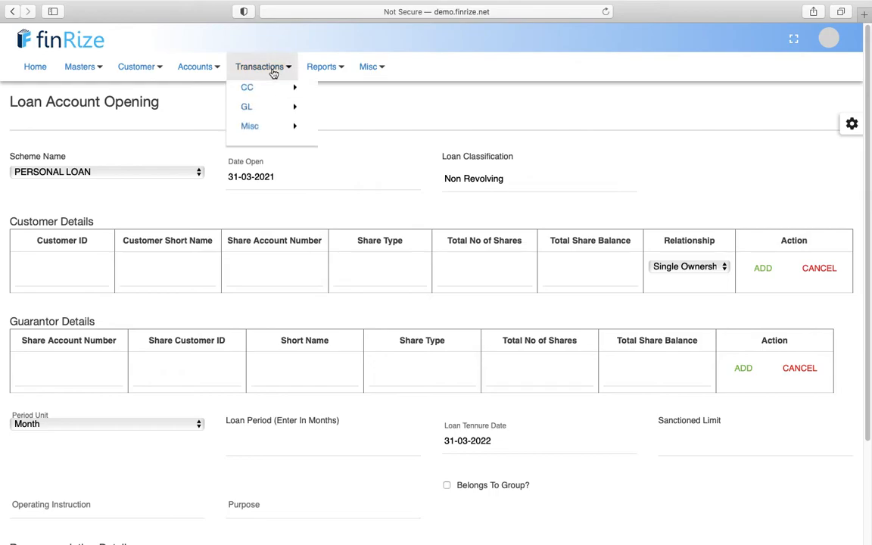
pyautogui.moveTo(291, 208)
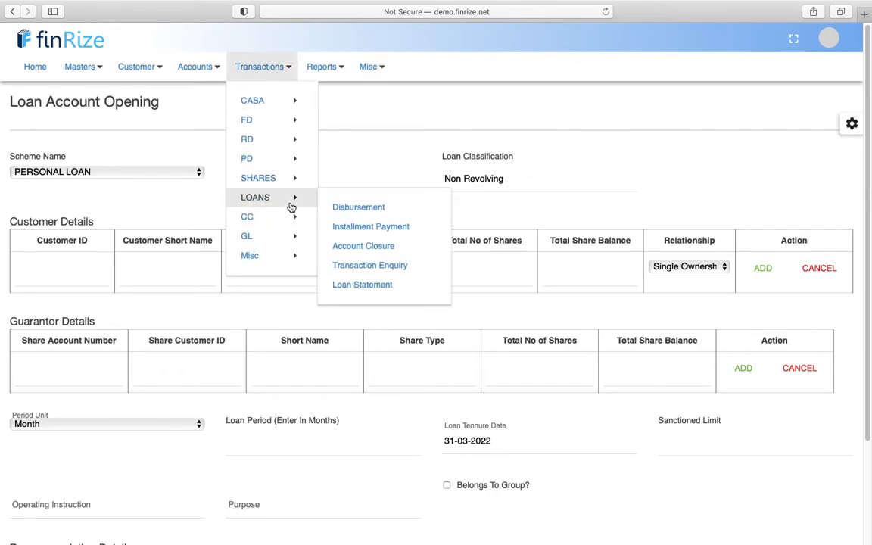
pyautogui.click(348, 209)
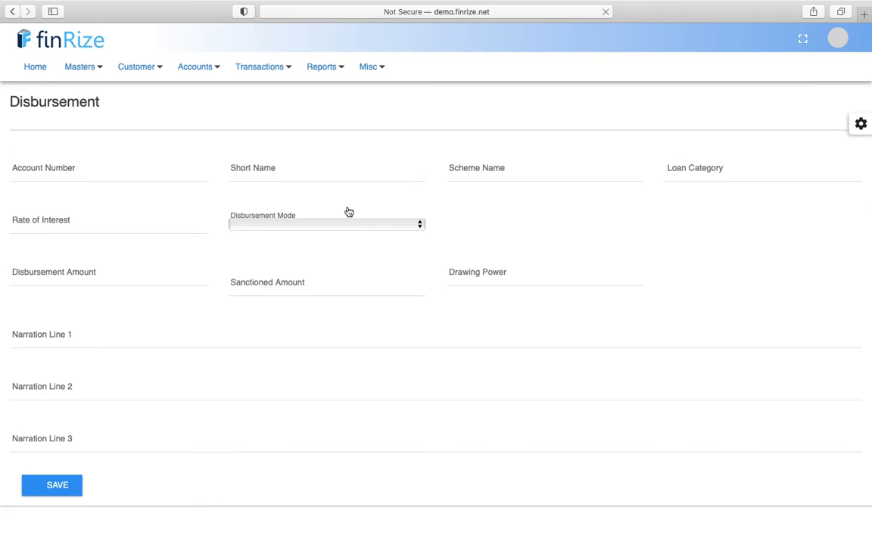
# - Search the customer's name in Account Number and load their new personal loan (16.00%, 200000 sanctioned)
pyautogui.click(97, 156)
pyautogui.write('sanjee')
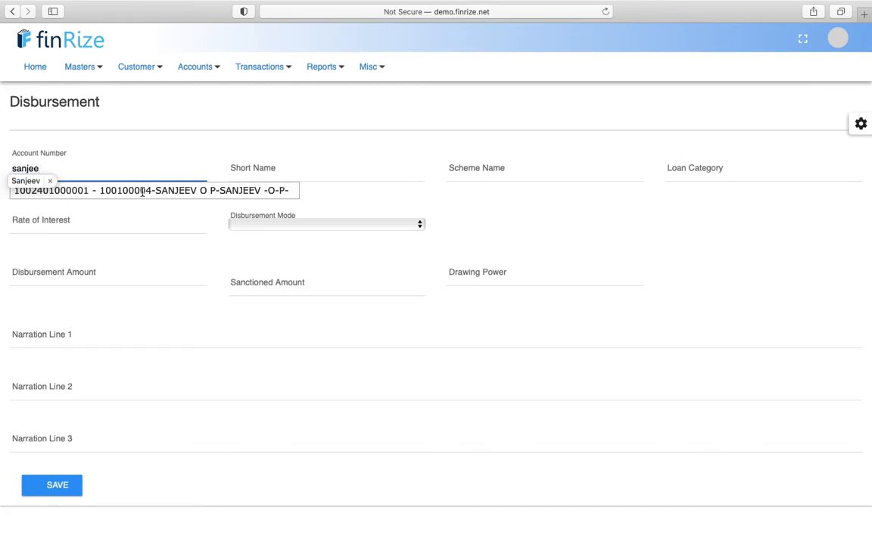
pyautogui.click(108, 193)
pyautogui.click(113, 172)
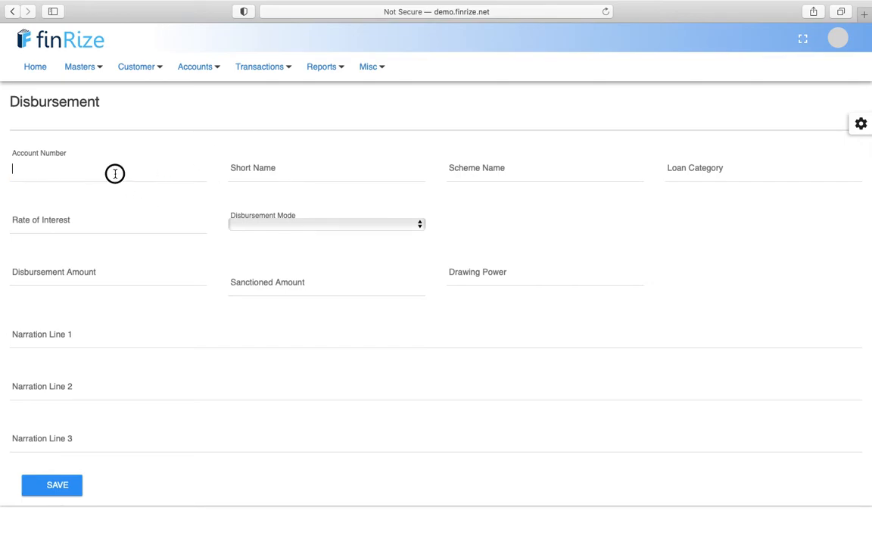
pyautogui.write('sanjee')
pyautogui.click(107, 193)
pyautogui.click(100, 171)
pyautogui.write('sa')
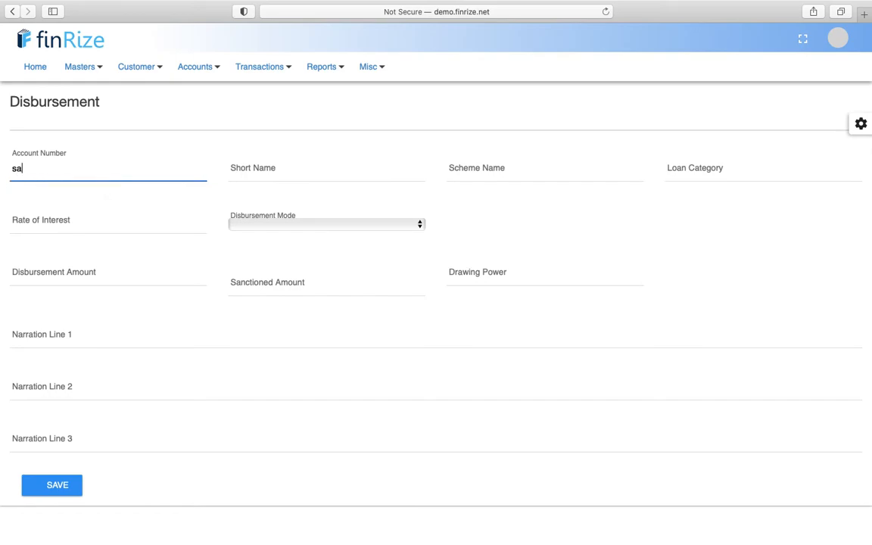
pyautogui.write('nj')
pyautogui.click(66, 193)
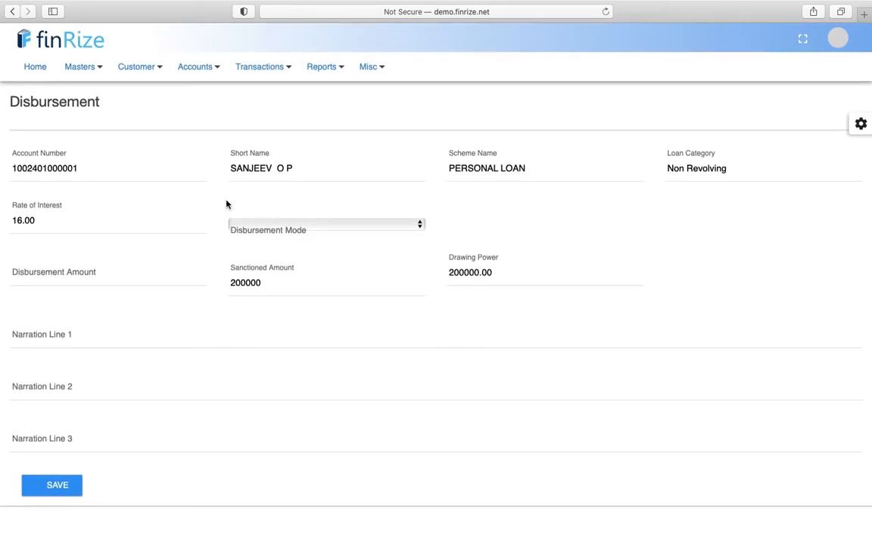
pyautogui.click(65, 226)
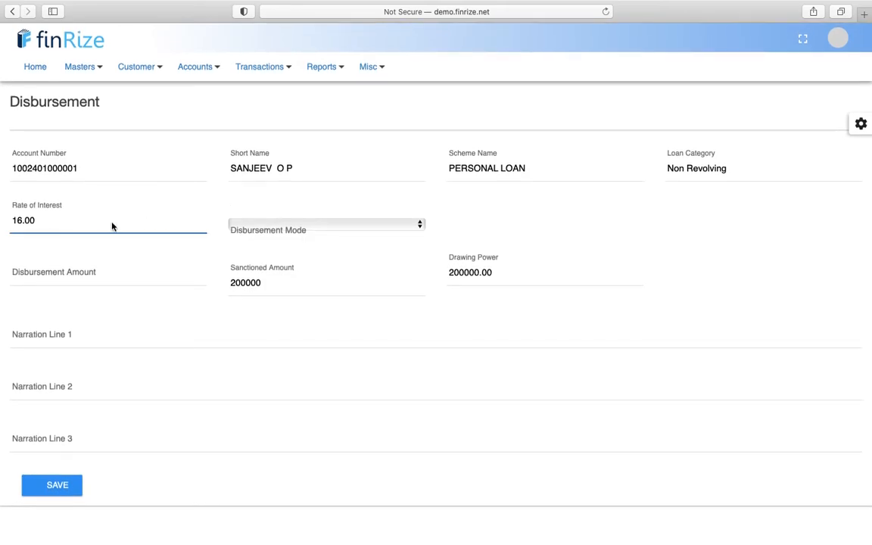
pyautogui.click(279, 226)
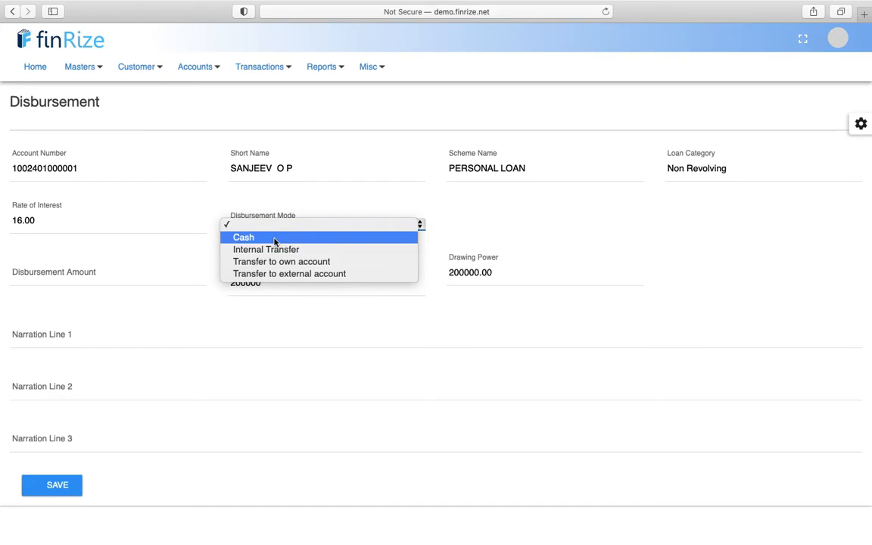
# - Set the disbursement mode to Cash
pyautogui.press('Down')
pyautogui.press('Down')
pyautogui.press('Return')
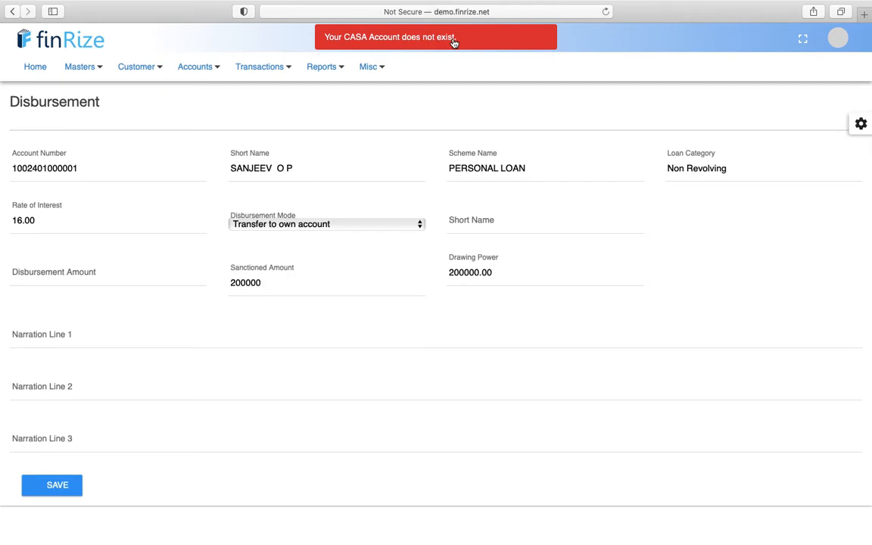
pyautogui.click(403, 231)
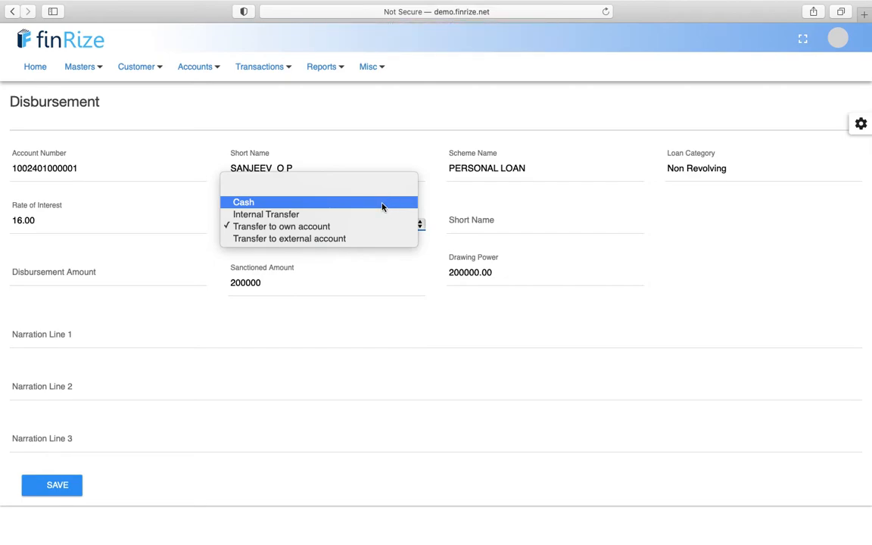
pyautogui.click(383, 203)
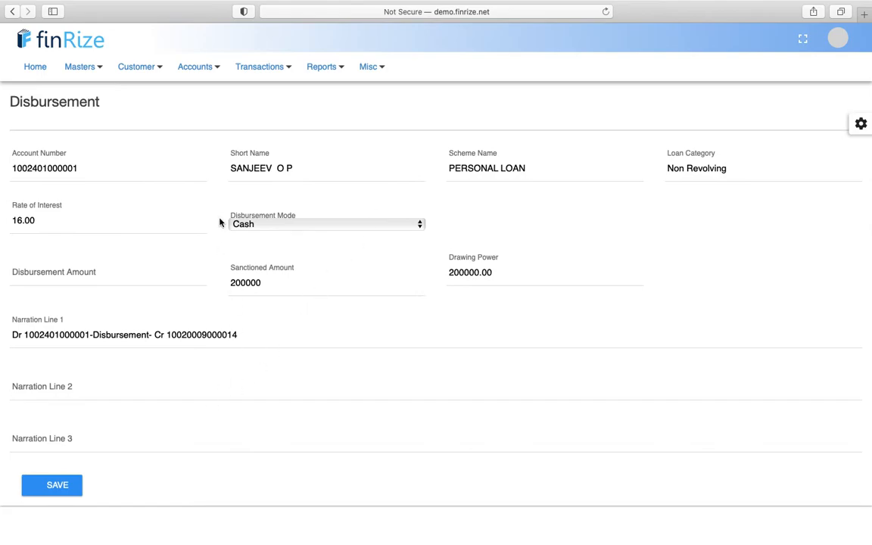
pyautogui.scroll(-1, 221, 306)
# - Enter a disbursement amount of 200000 and save the disbursement
pyautogui.click(105, 276)
pyautogui.write('200000')
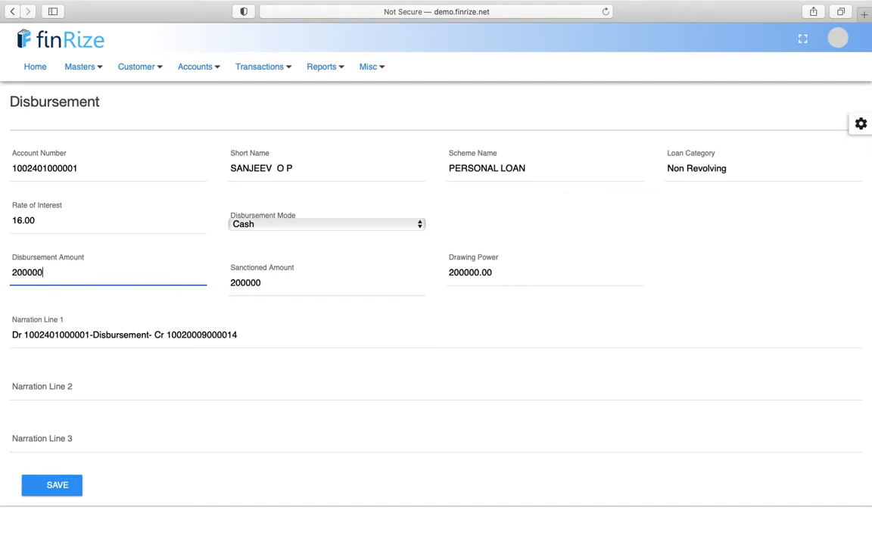
pyautogui.press('Tab')
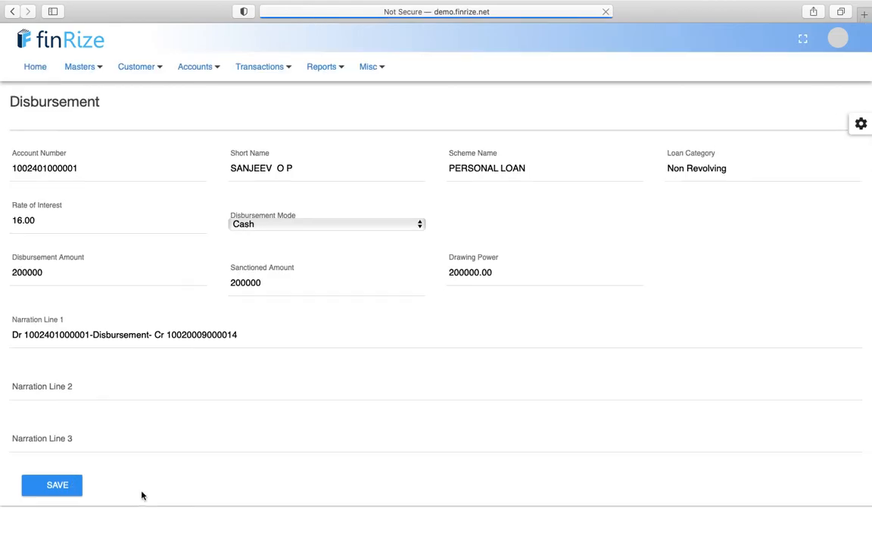
pyautogui.click(52, 487)
pyautogui.click(52, 487)
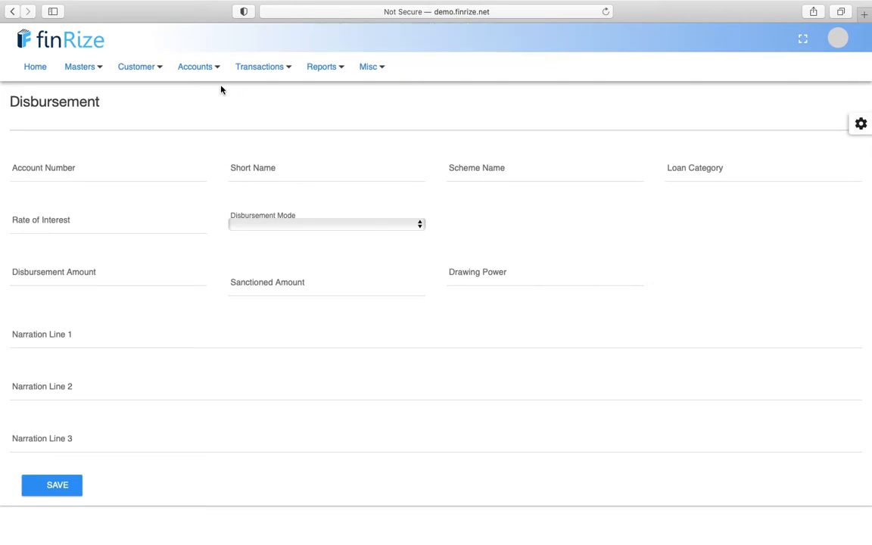
# - Open Loans Account Opening and choose the GOLD LOAN scheme
pyautogui.click(203, 70)
pyautogui.moveTo(216, 203)
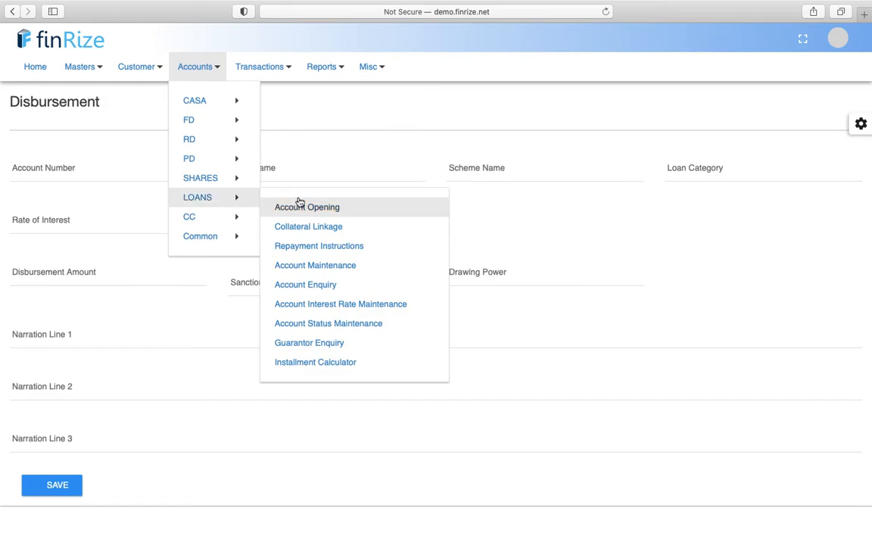
pyautogui.click(201, 66)
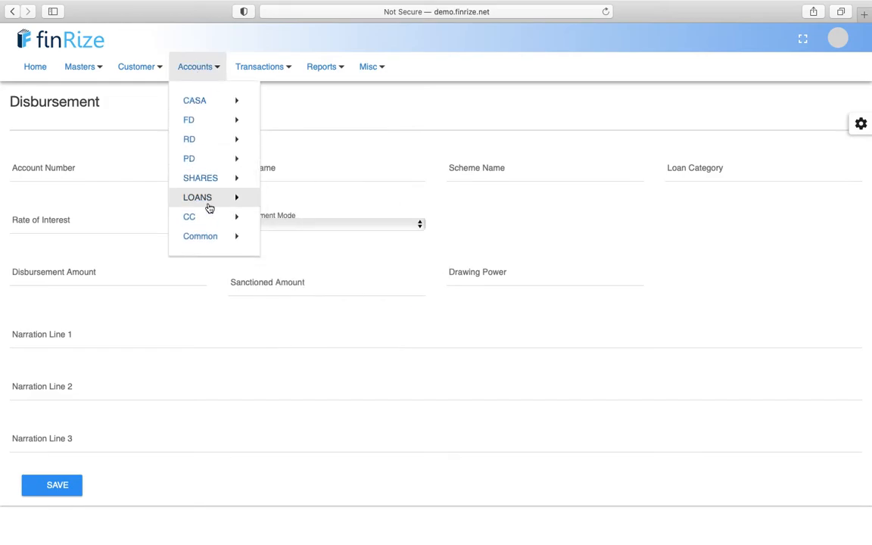
pyautogui.click(203, 67)
pyautogui.moveTo(221, 181)
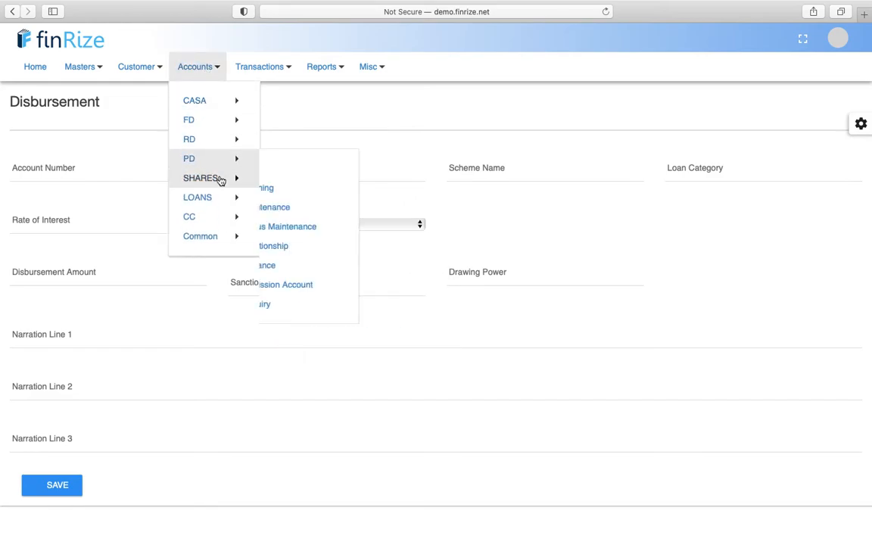
pyautogui.moveTo(228, 197)
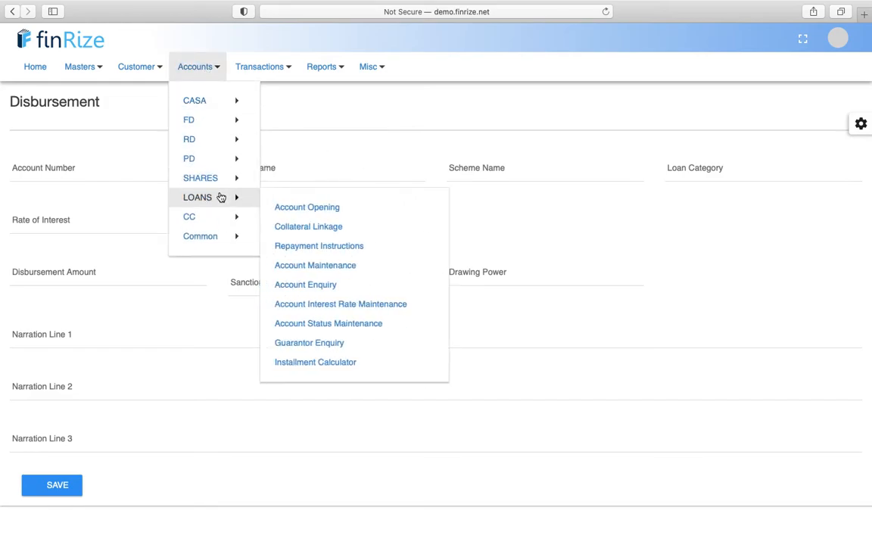
pyautogui.click(286, 211)
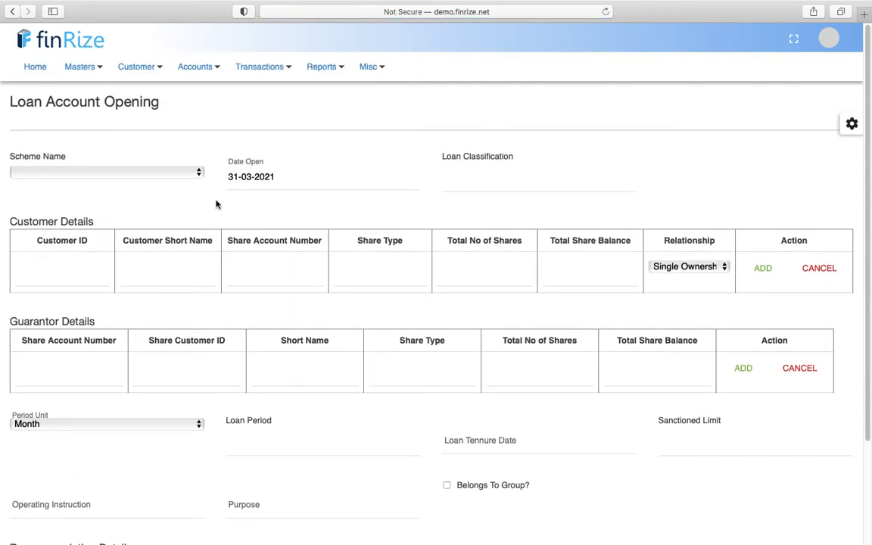
pyautogui.click(152, 173)
pyautogui.click(102, 221)
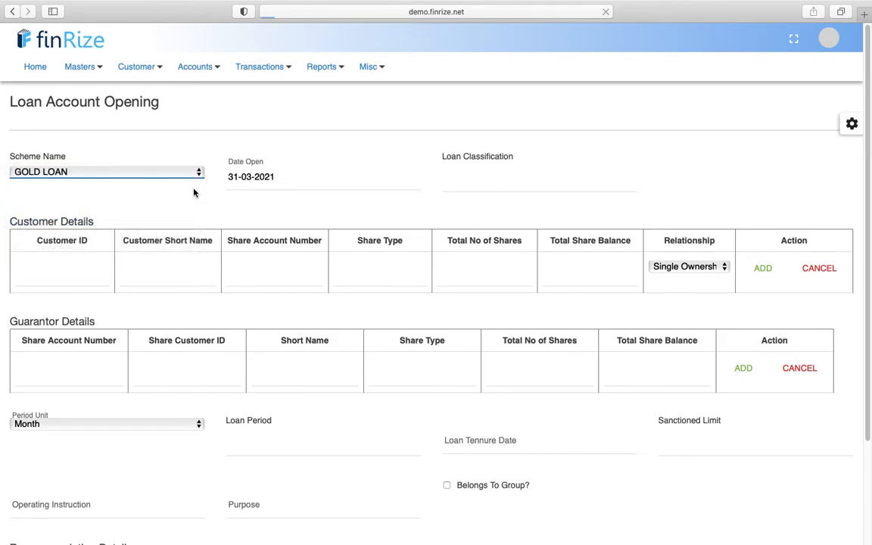
# - Enter the borrower's customer ID and select the matching customer
pyautogui.click(72, 270)
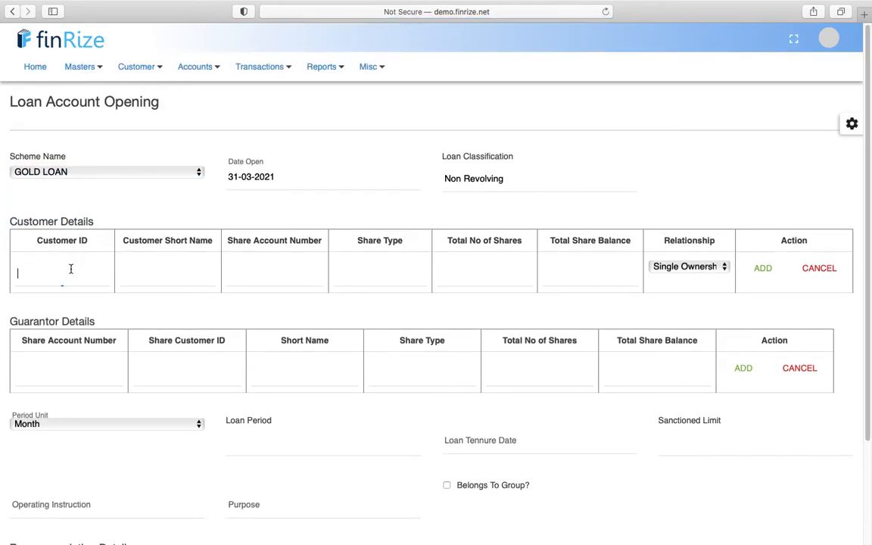
pyautogui.write('100100')
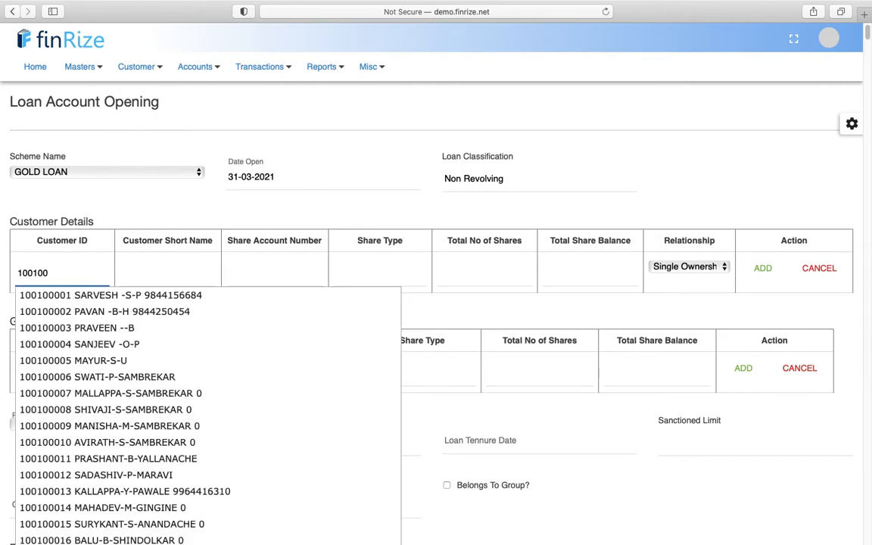
pyautogui.write('05')
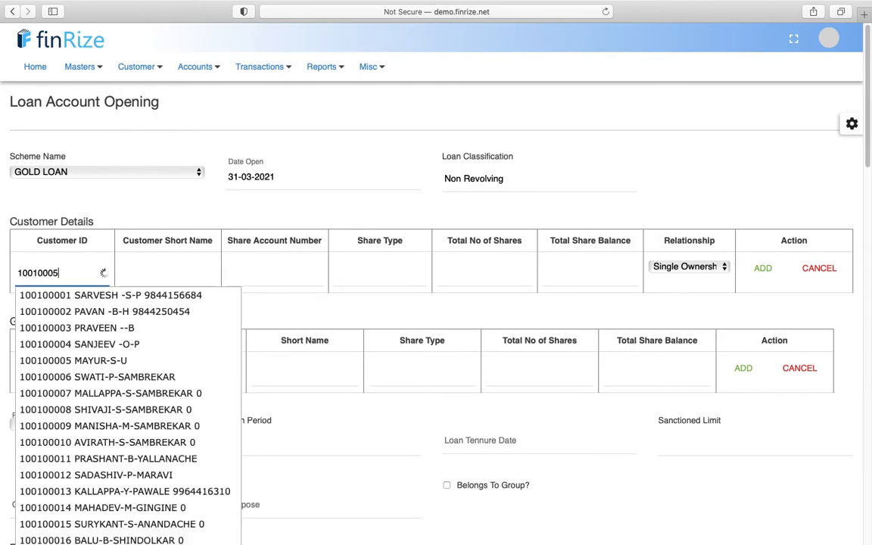
pyautogui.press('BackSpace')
pyautogui.write('05')
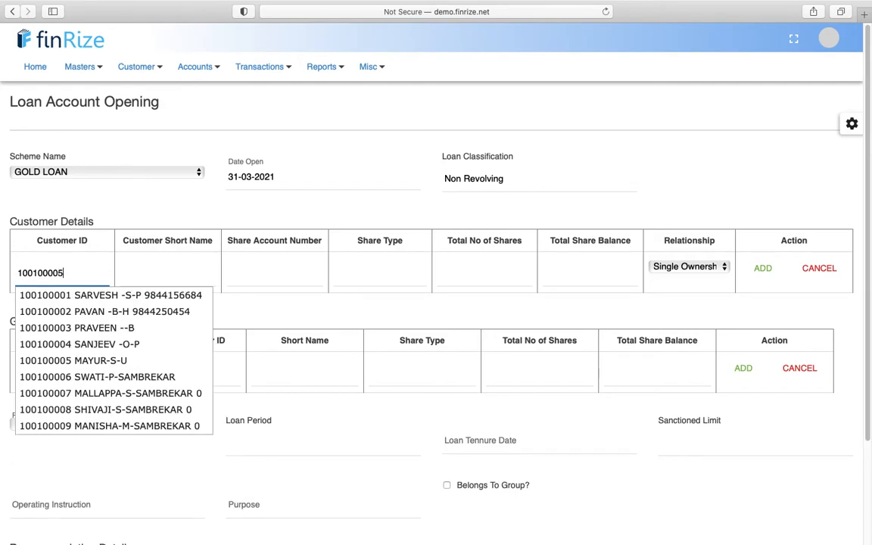
pyautogui.click(24, 296)
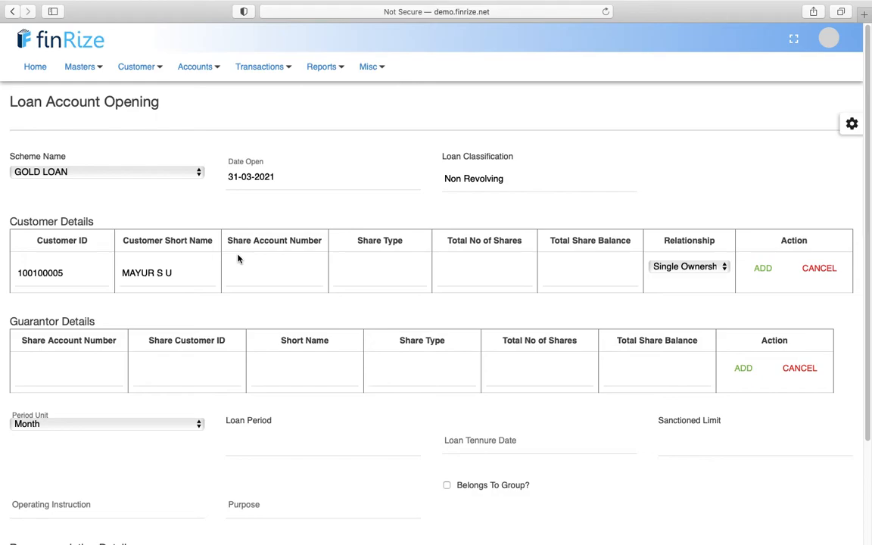
# - Add the customer to the loan and set a 24-month loan period
pyautogui.click(744, 270)
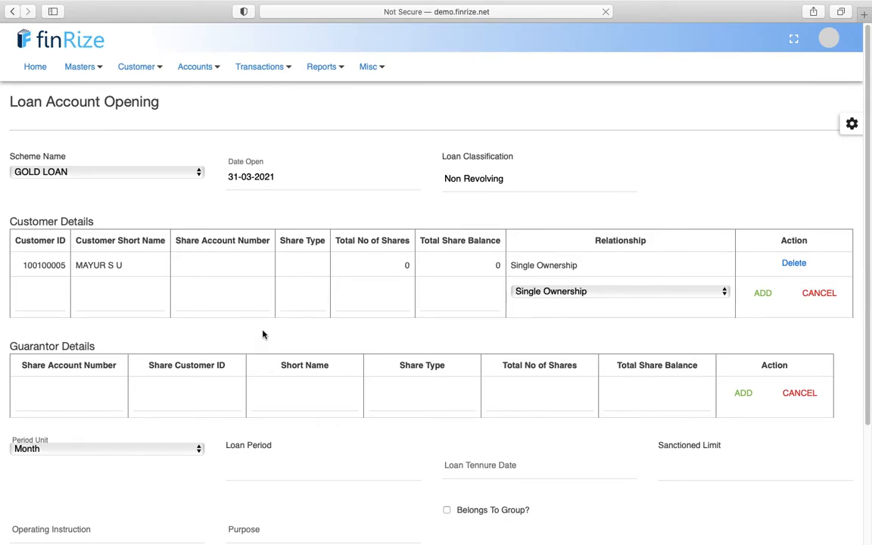
pyautogui.scroll(-3, 262, 333)
pyautogui.click(248, 375)
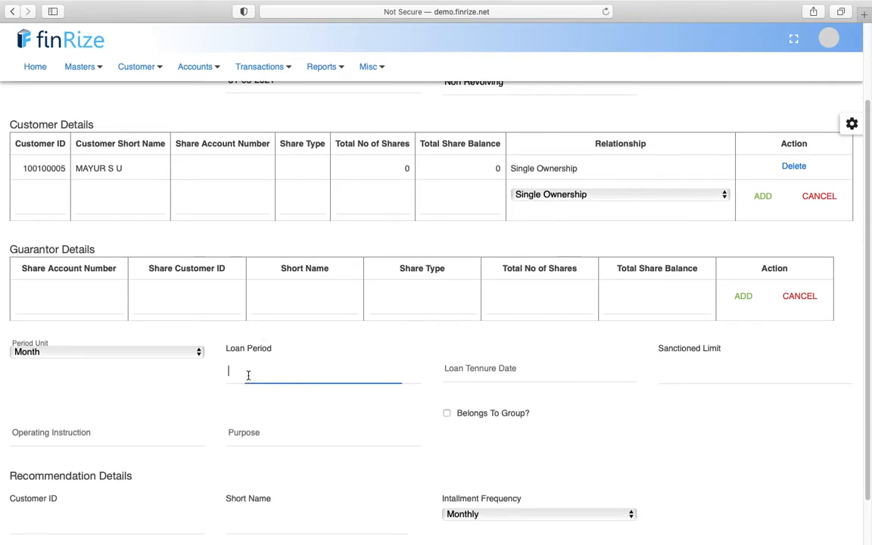
pyautogui.write('24')
pyautogui.press('Tab')
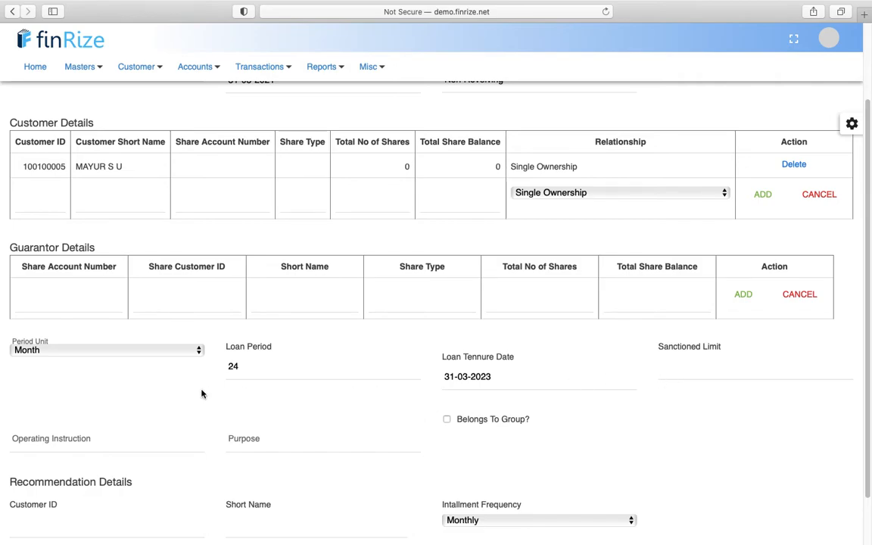
pyautogui.click(702, 373)
# - Save the new gold loan account
pyautogui.scroll(-2, 702, 374)
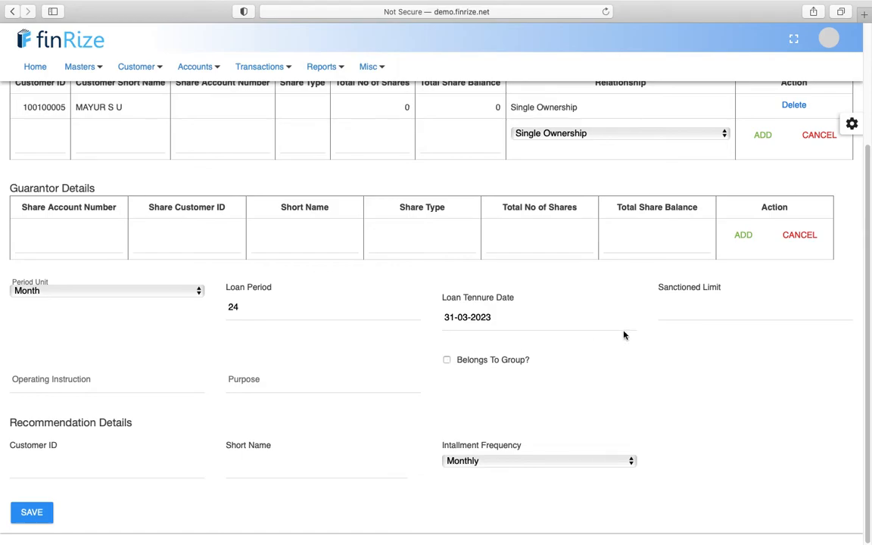
pyautogui.scroll(3, 624, 335)
pyautogui.scroll(-3, 624, 334)
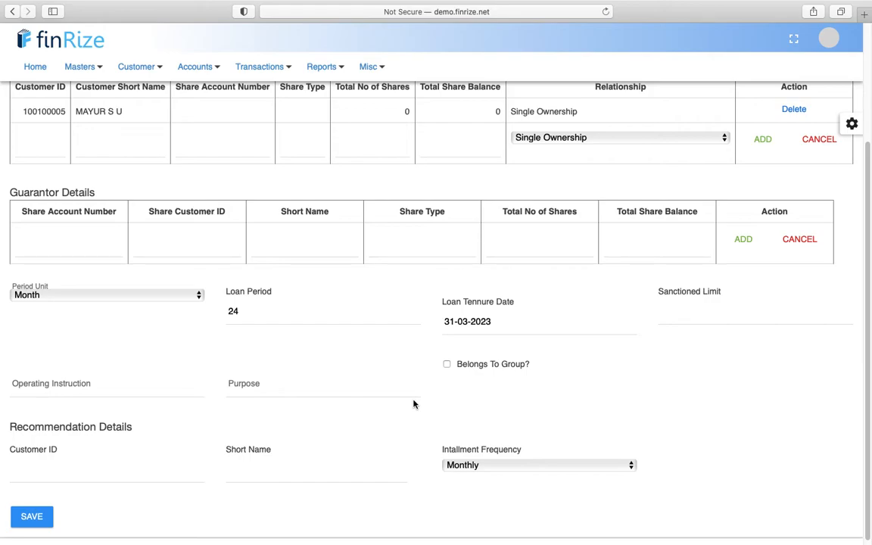
pyautogui.click(32, 517)
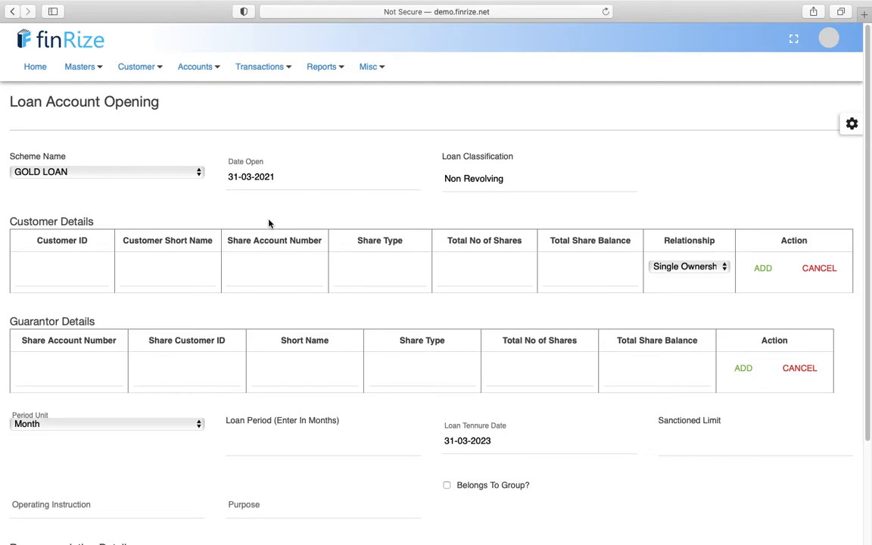
# - Open Collateral Linkage and search the customer's name for their gold loan account
pyautogui.click(213, 71)
pyautogui.moveTo(224, 206)
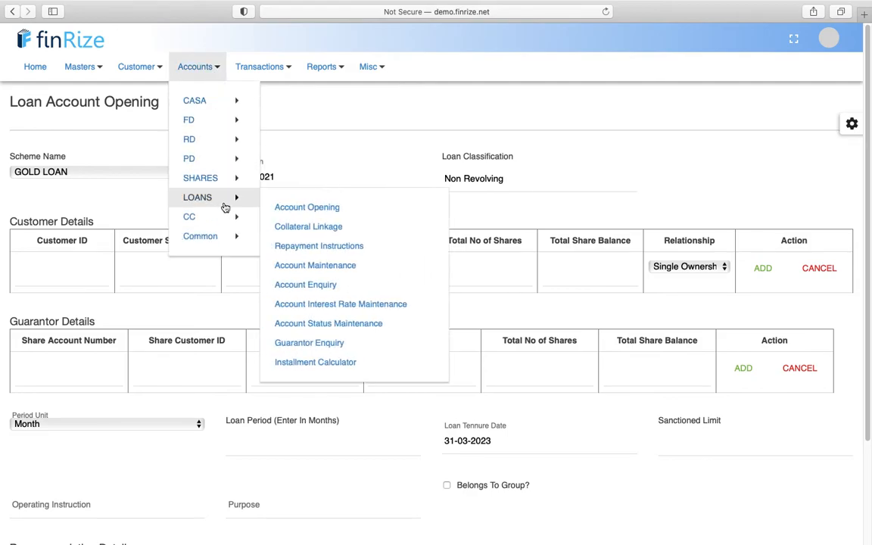
pyautogui.click(331, 227)
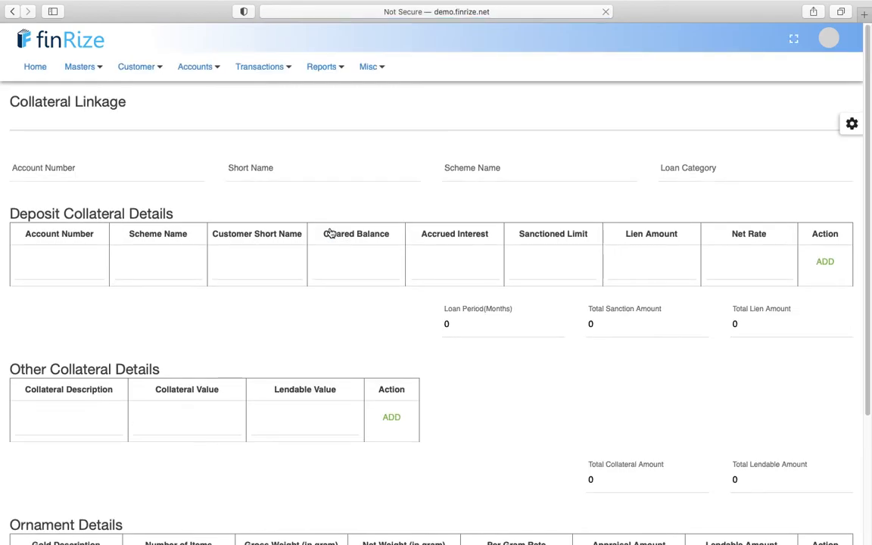
pyautogui.click(127, 172)
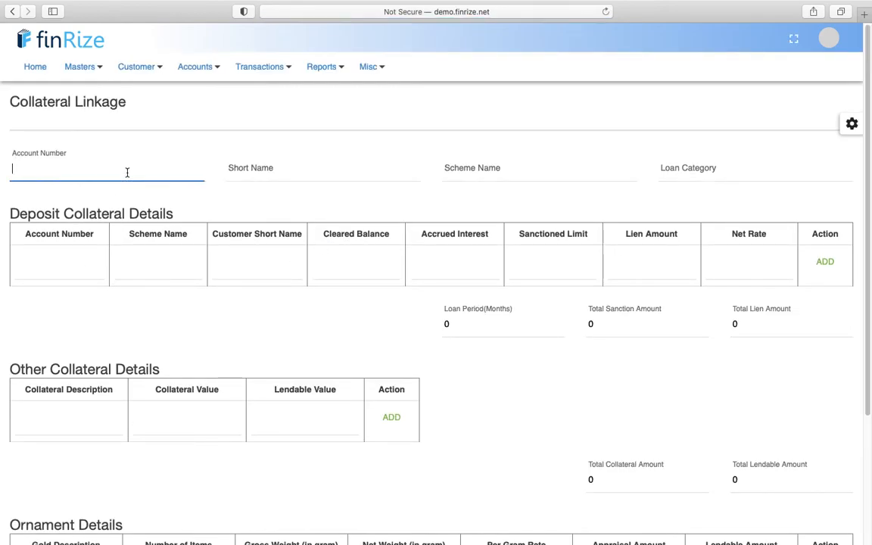
pyautogui.write('mayu')
pyautogui.press('BackSpace')
pyautogui.press('BackSpace')
pyautogui.write('yu')
pyautogui.click(133, 185)
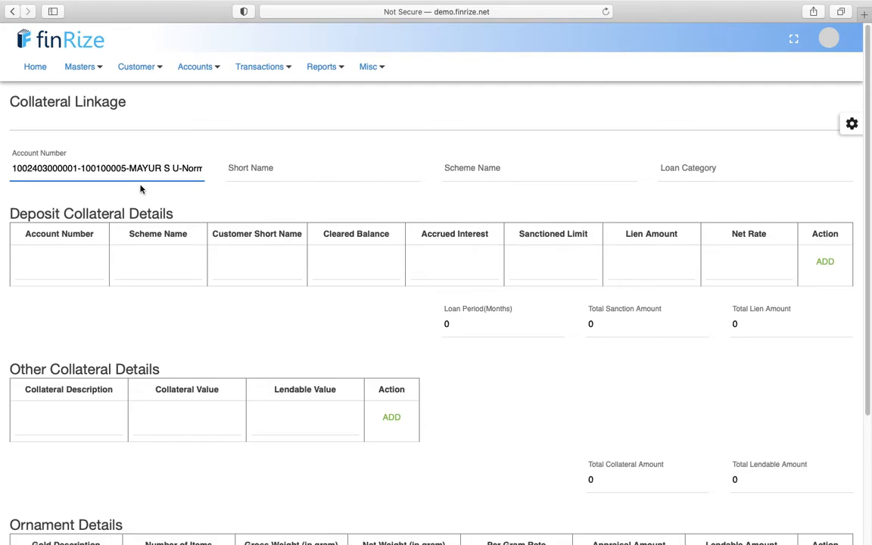
# - Reselect the gold loan account until its GOLD LOAN, Non Revolving details load
pyautogui.click(156, 172)
pyautogui.write('mayu')
pyautogui.click(148, 189)
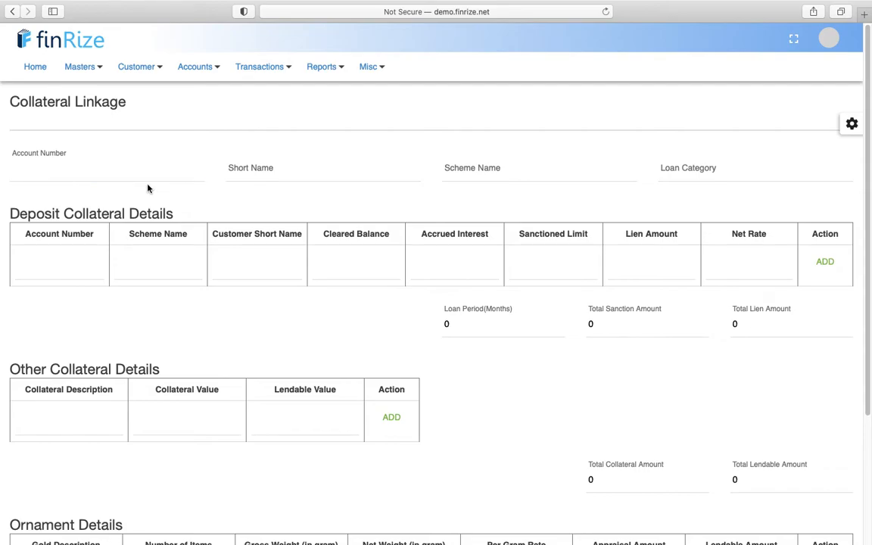
pyautogui.click(144, 176)
pyautogui.write('may')
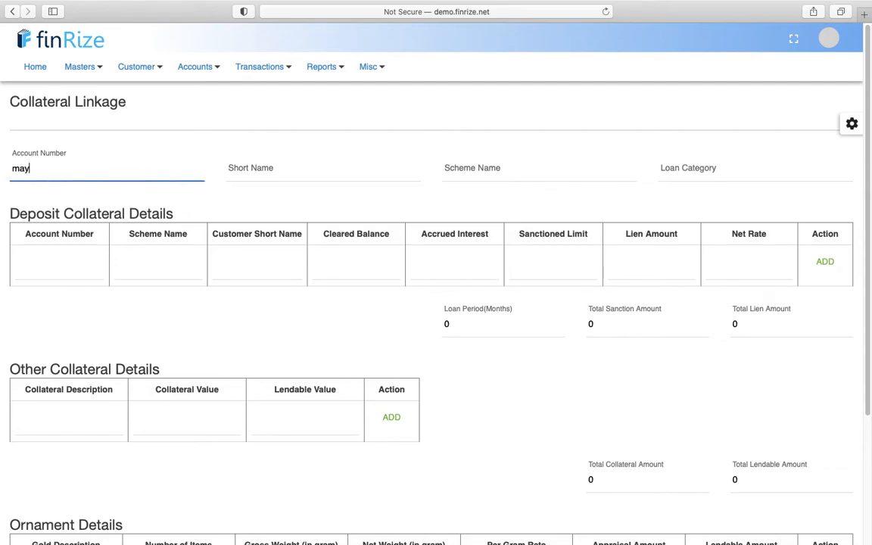
pyautogui.write('u')
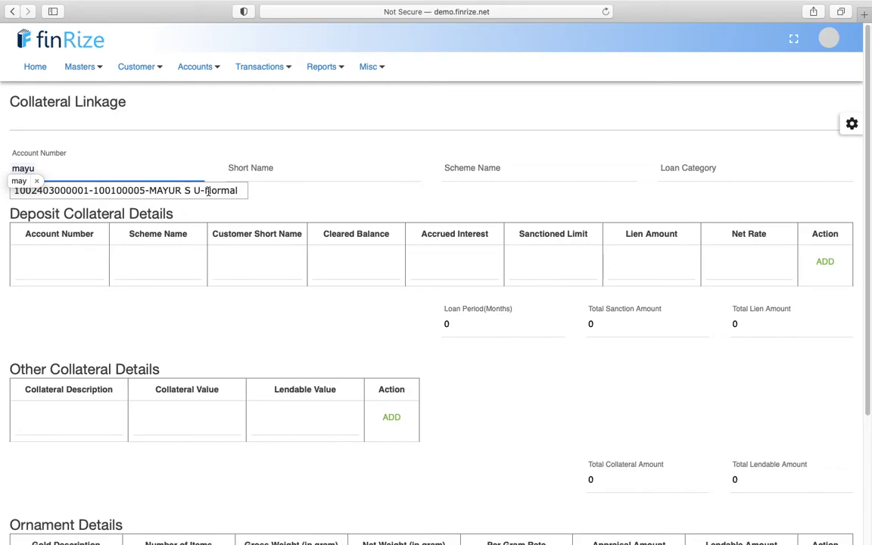
pyautogui.click(209, 190)
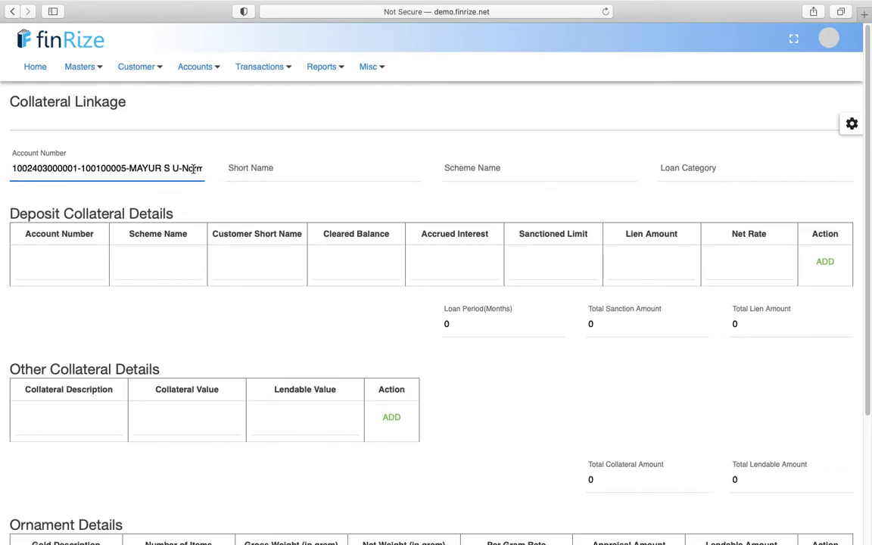
pyautogui.press('Tab')
pyautogui.click(160, 172)
pyautogui.write('mayu')
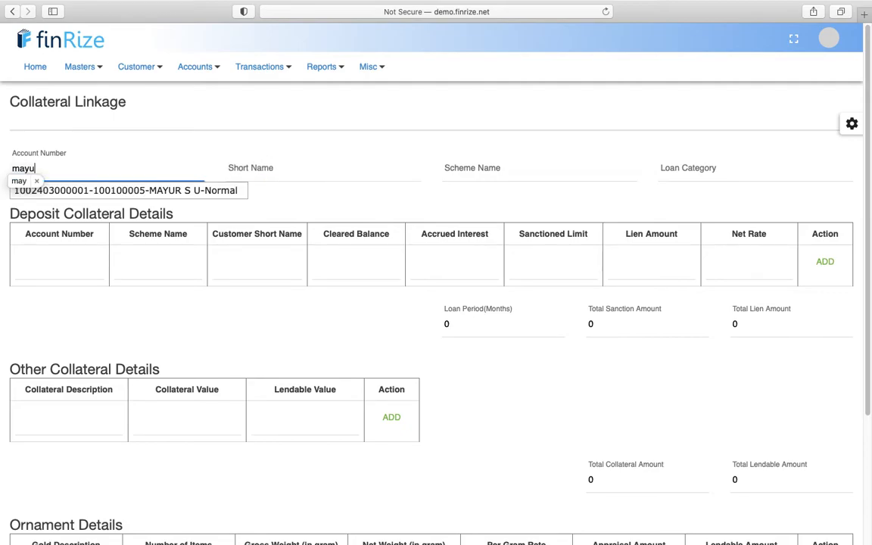
pyautogui.click(136, 192)
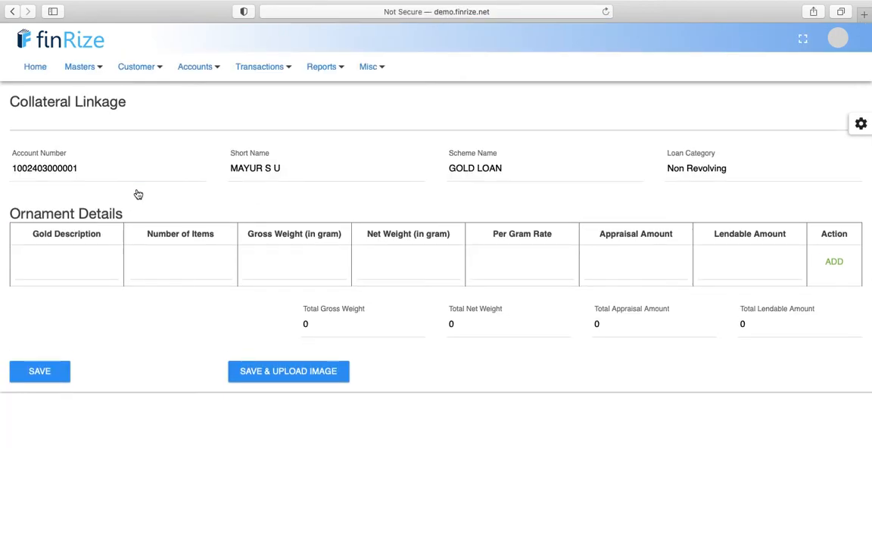
# - Fill a Ring ornament row: 2 items, 100 g gross, 80 g net, 4000 per gram
pyautogui.click(74, 270)
pyautogui.write('Ring')
pyautogui.press('Tab')
pyautogui.write('2')
pyautogui.press('Tab')
pyautogui.write('100')
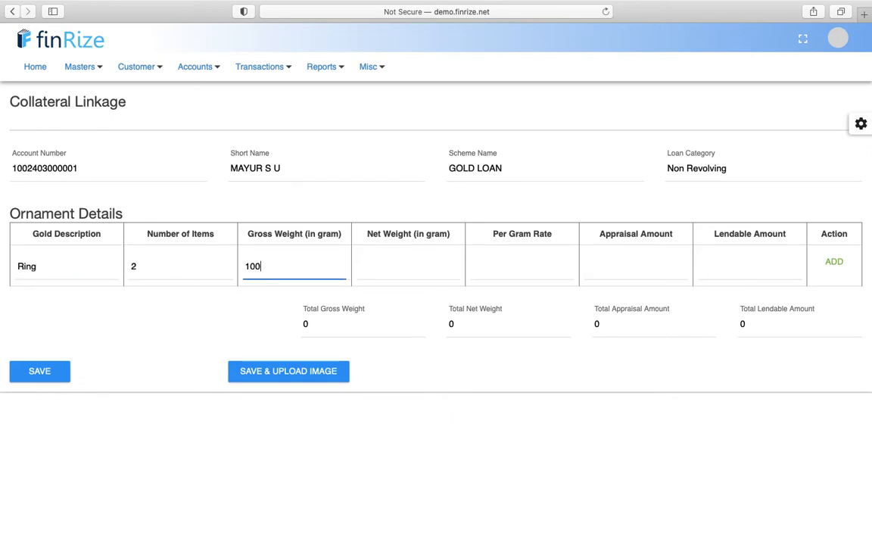
pyautogui.press('Tab')
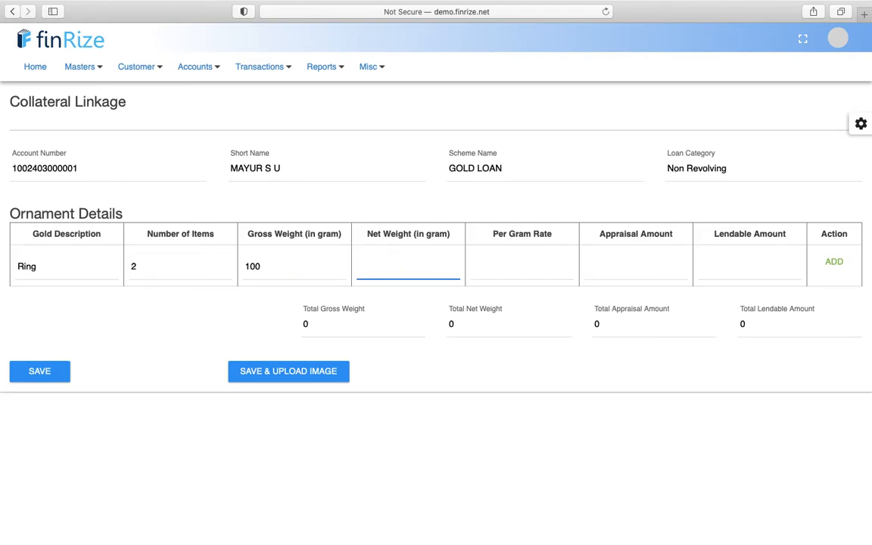
pyautogui.write('80')
pyautogui.press('Tab')
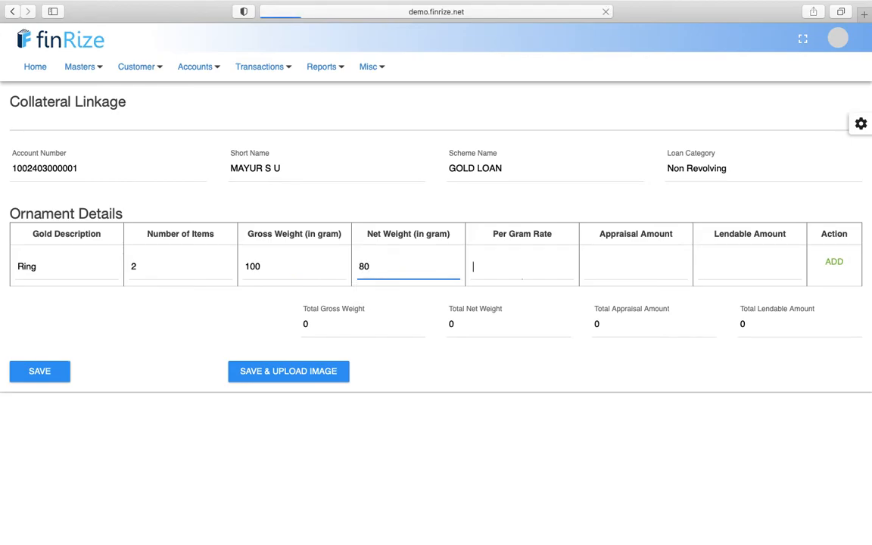
pyautogui.click(480, 262)
pyautogui.write('4000')
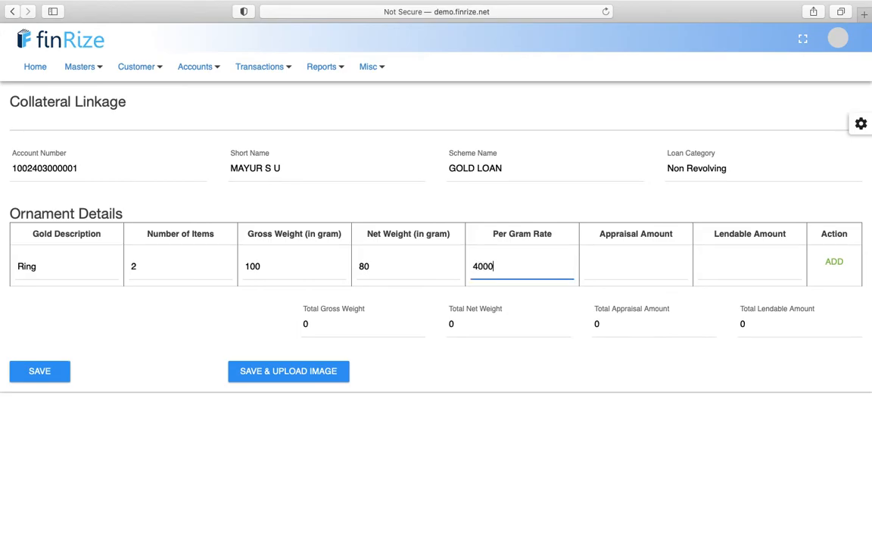
pyautogui.press('Tab')
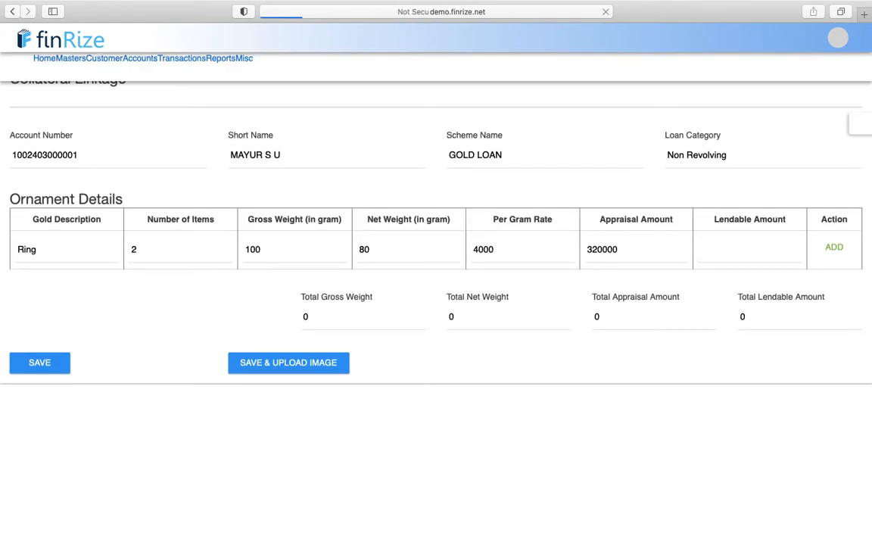
# - Check the 320000 appraisal, set lendable amount to 250000, and add the row
pyautogui.click(598, 266)
pyautogui.doubleClick(598, 266)
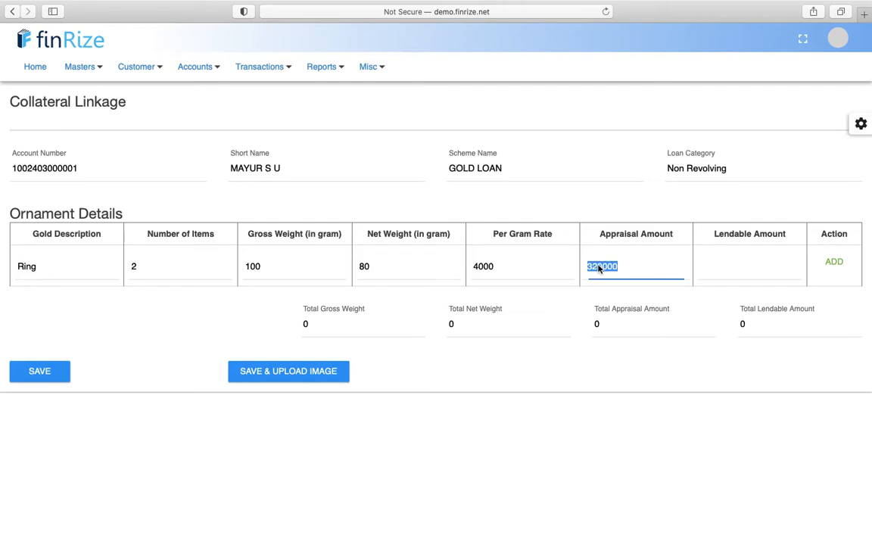
pyautogui.click(742, 259)
pyautogui.write('250000')
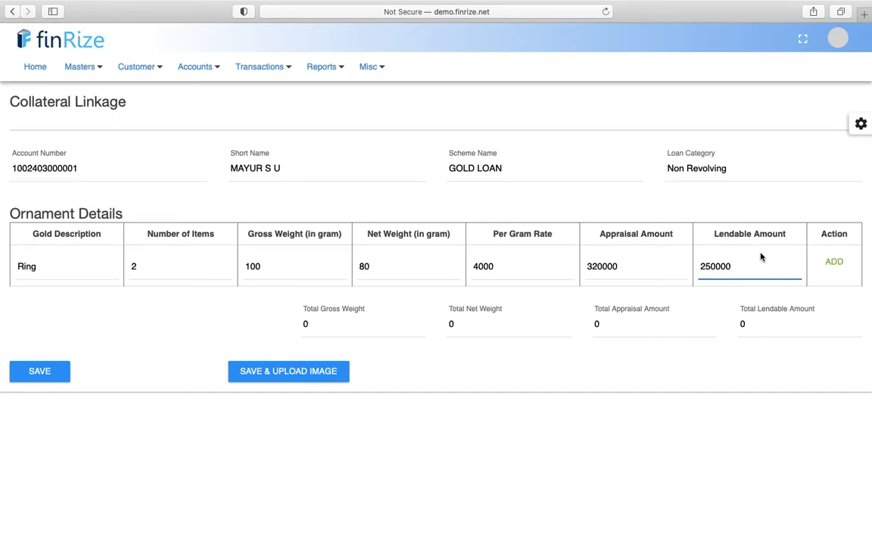
pyautogui.click(833, 267)
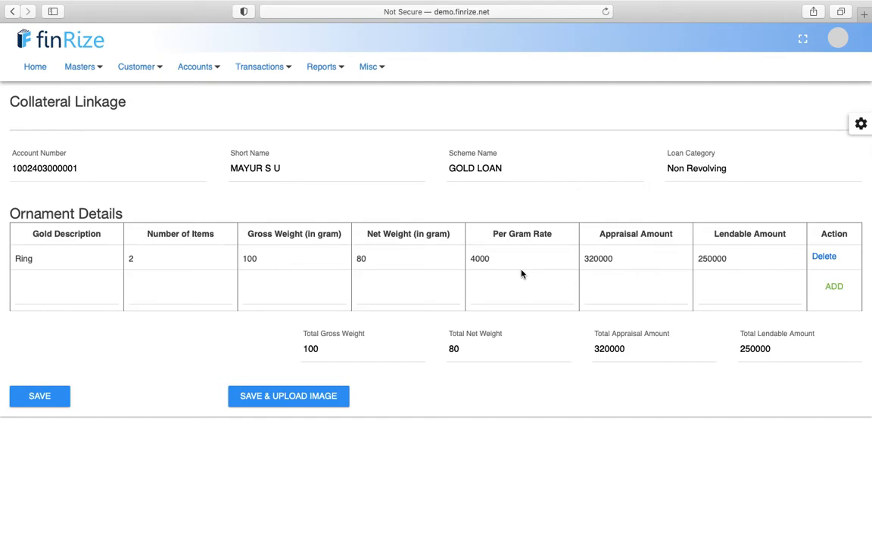
# - Save the ornament details and open the Ring's image upload, attaching no photo
pyautogui.click(246, 402)
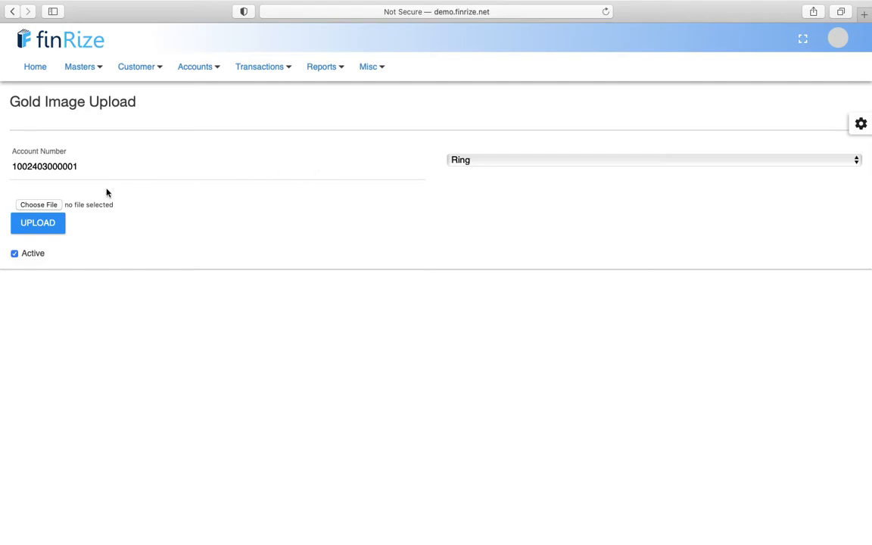
pyautogui.click(54, 204)
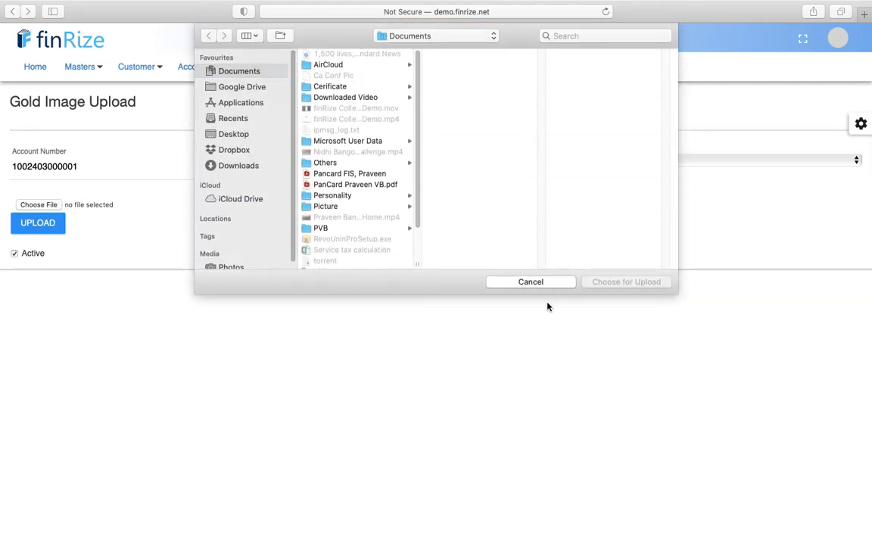
pyautogui.click(531, 281)
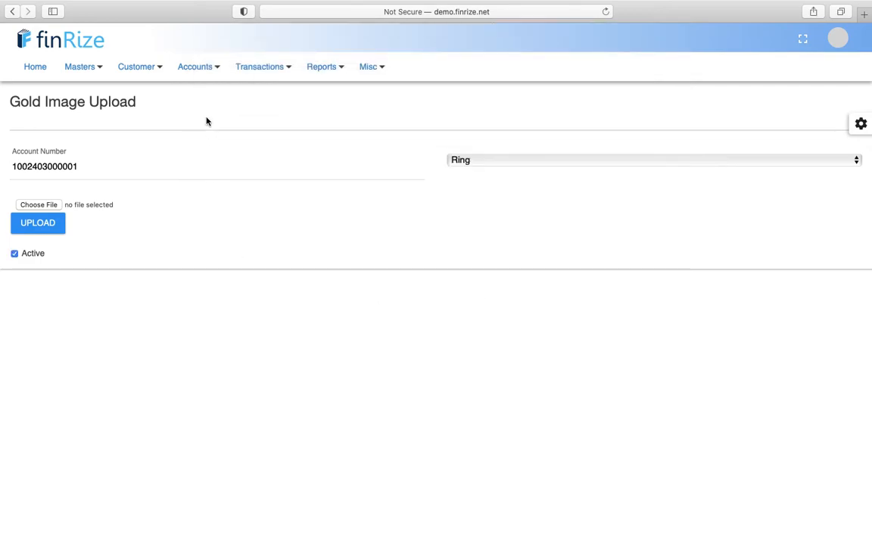
# - Load the gold loan (20.00%, 250000 sanctioned) into Disbursement and try Transfer to own account
pyautogui.moveTo(263, 66)
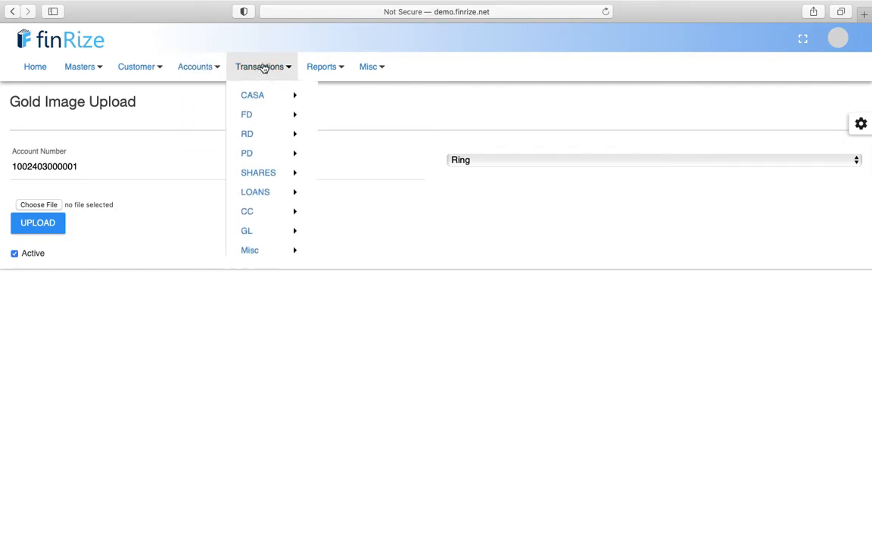
pyautogui.moveTo(283, 200)
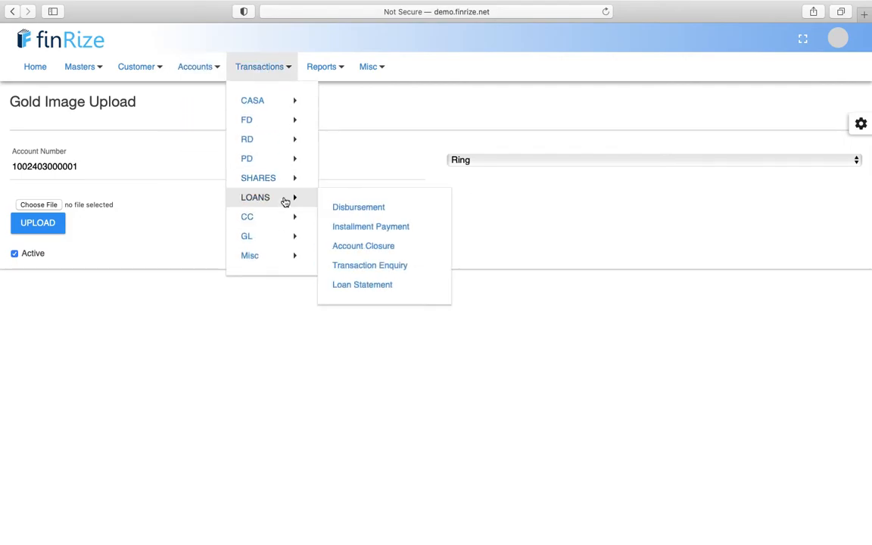
pyautogui.click(371, 213)
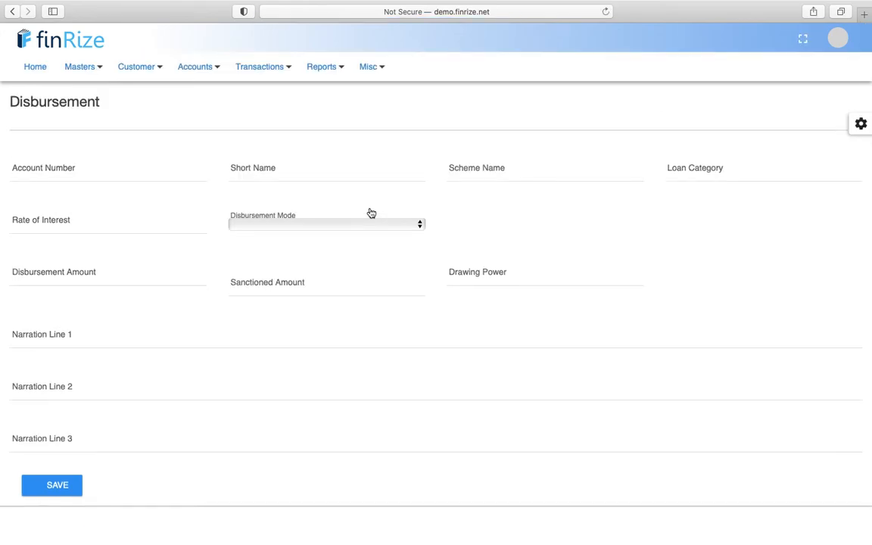
pyautogui.click(169, 166)
pyautogui.write('mayu')
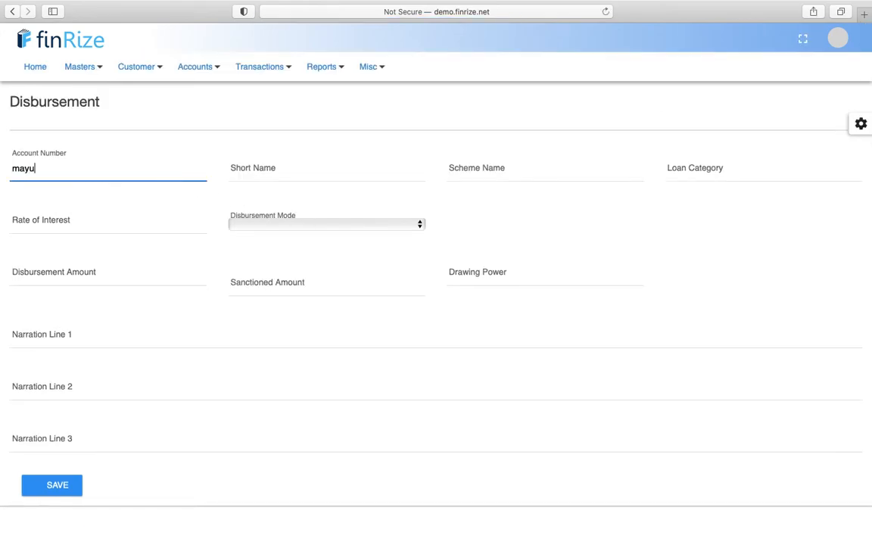
pyautogui.click(136, 189)
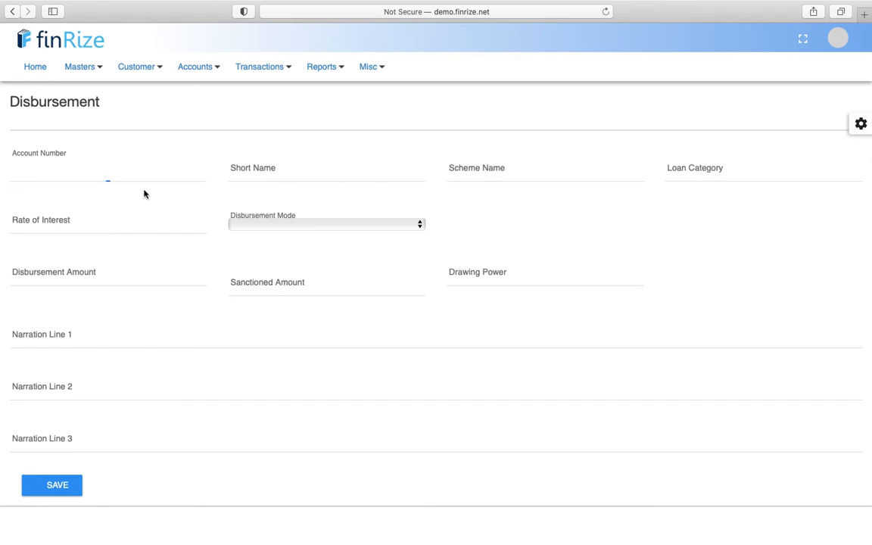
pyautogui.click(131, 176)
pyautogui.write('mayu')
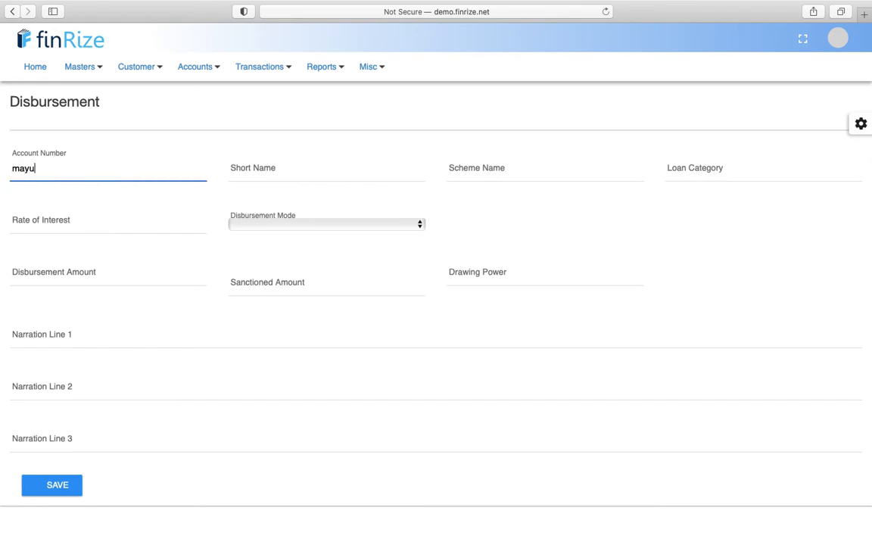
pyautogui.click(124, 191)
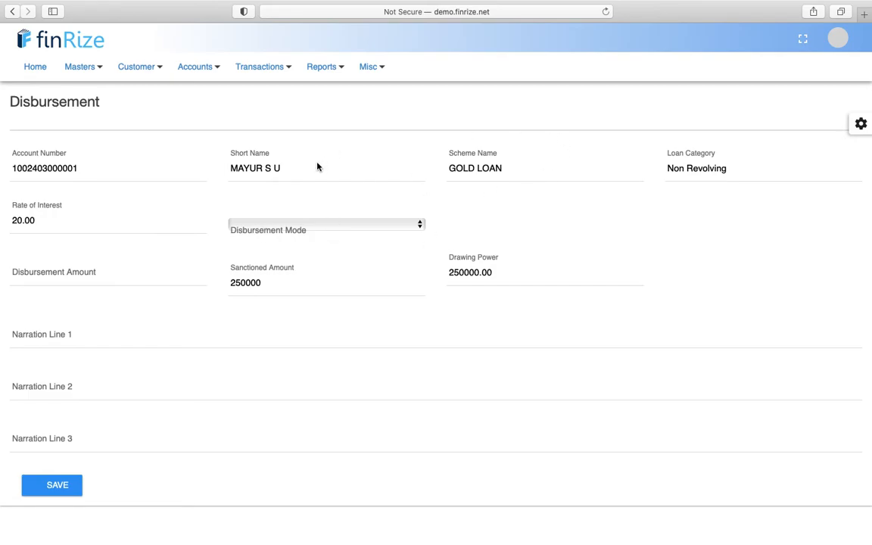
pyautogui.click(282, 225)
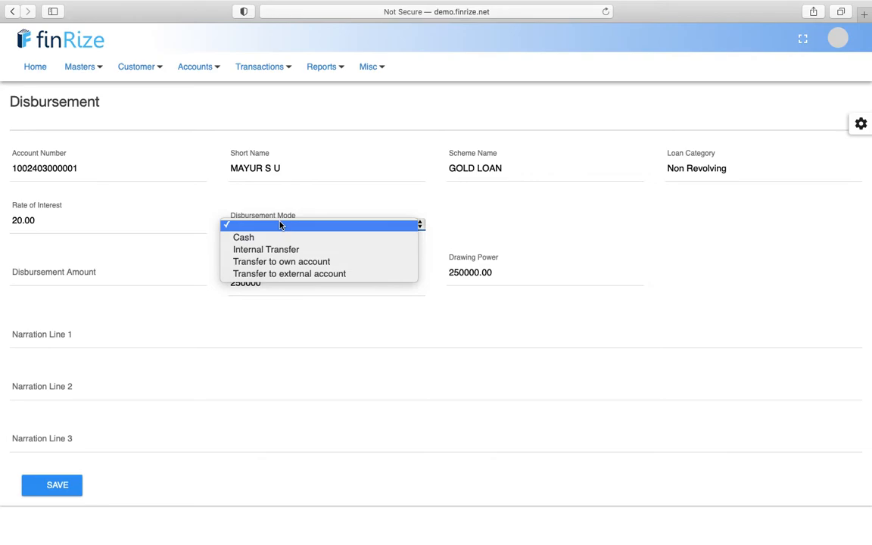
pyautogui.click(282, 263)
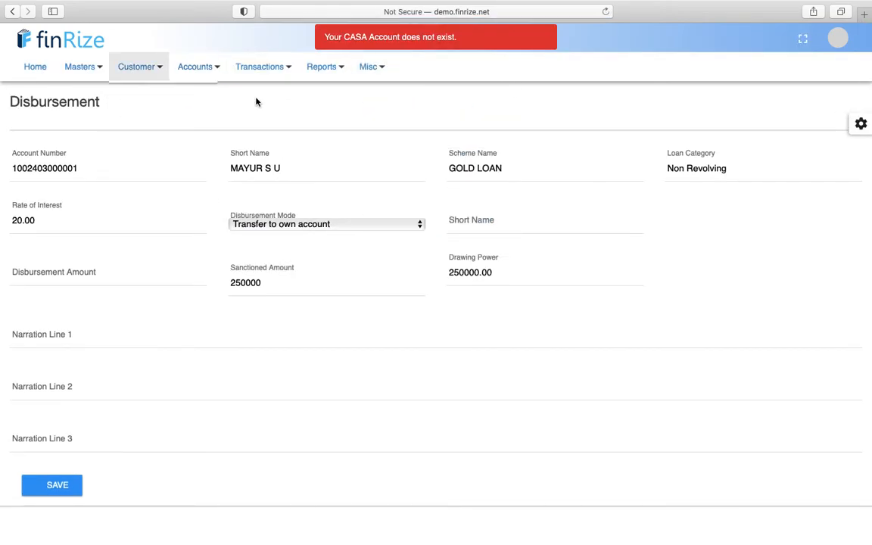
# - Open CASA Account Opening and choose the SAVING DEPOSIT scheme
pyautogui.moveTo(203, 65)
pyautogui.moveTo(205, 101)
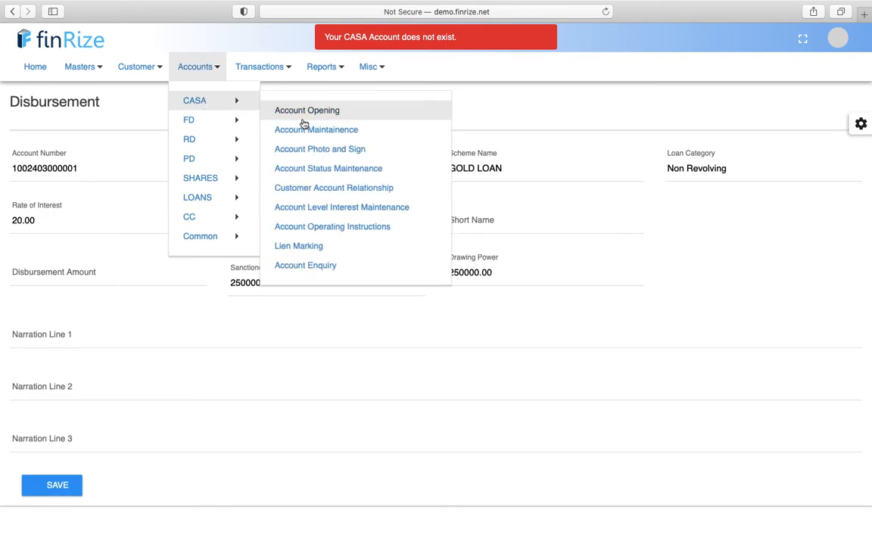
pyautogui.click(305, 111)
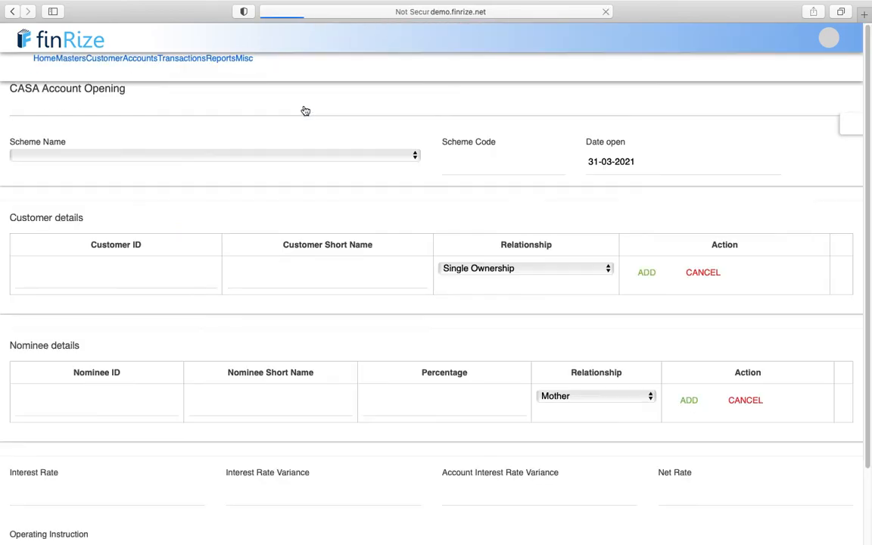
pyautogui.click(90, 181)
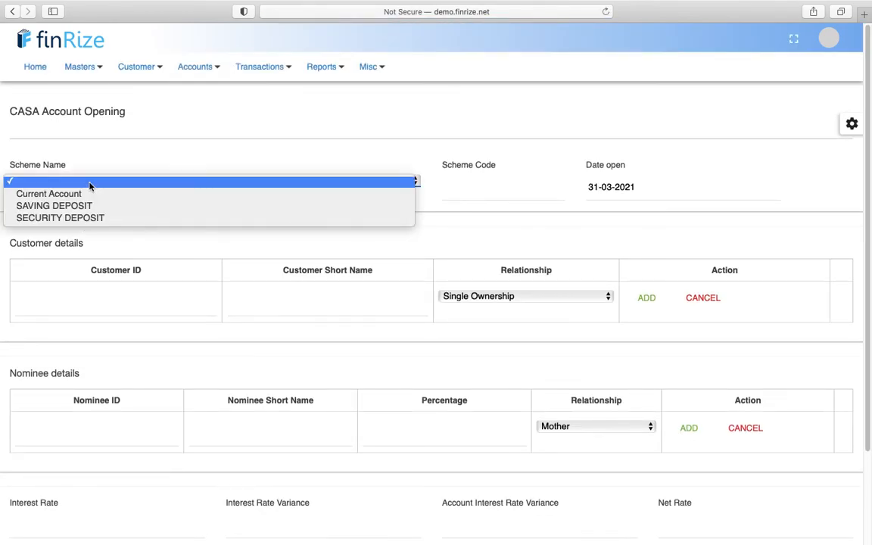
pyautogui.click(54, 205)
# - Enter the customer's ID, add them as single owner, and save the account
pyautogui.click(56, 308)
pyautogui.write('100100005')
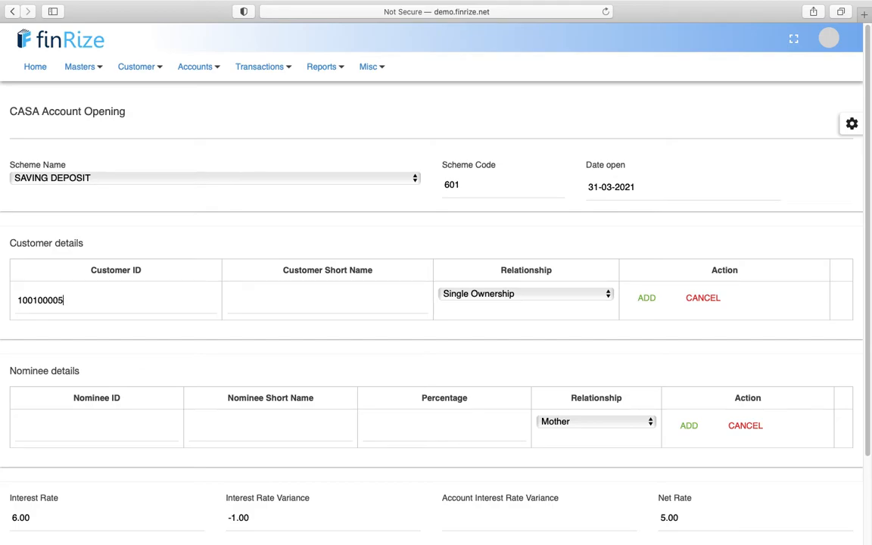
pyautogui.press('Tab')
pyautogui.click(646, 298)
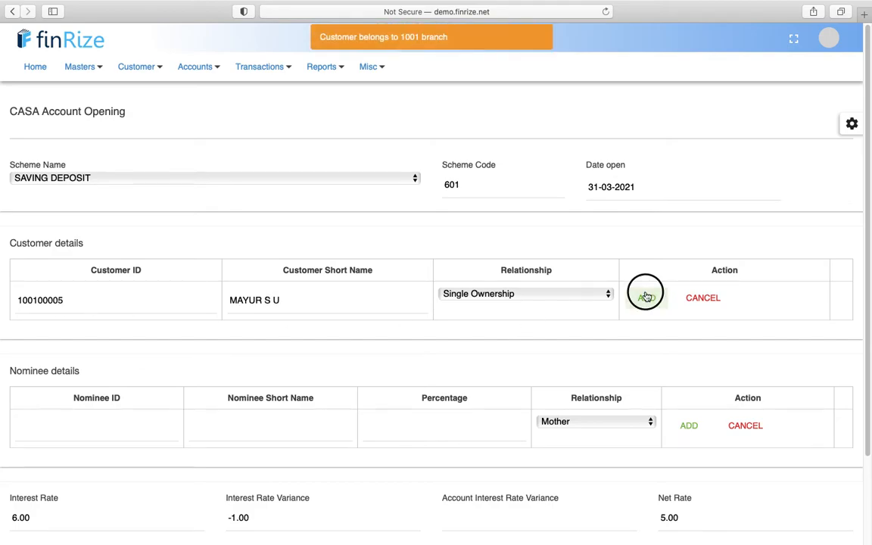
pyautogui.scroll(-4, 371, 356)
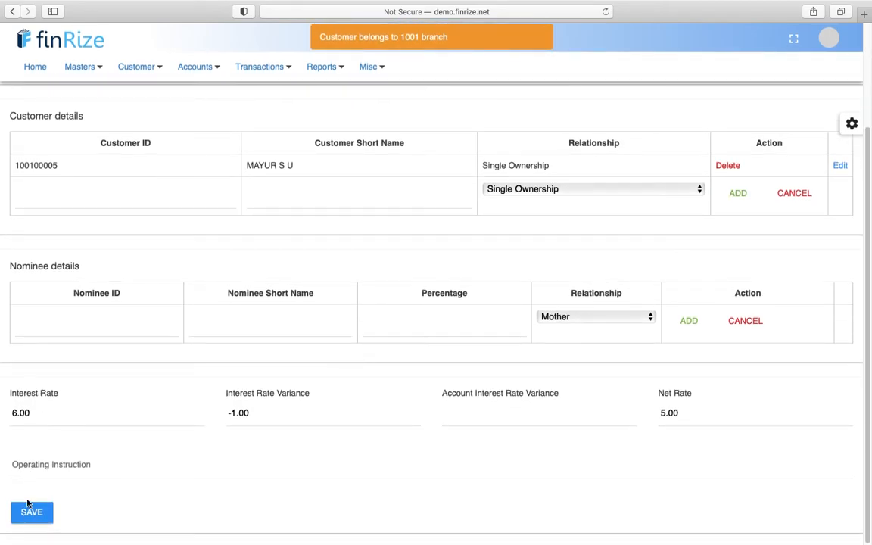
pyautogui.click(25, 512)
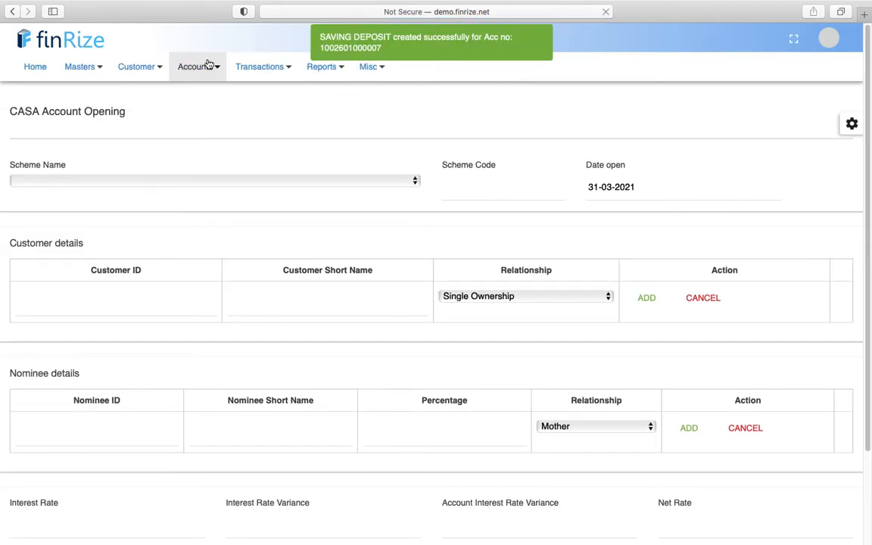
# - Load the borrower's gold loan in Disbursement with mode Transfer to own account
pyautogui.moveTo(254, 66)
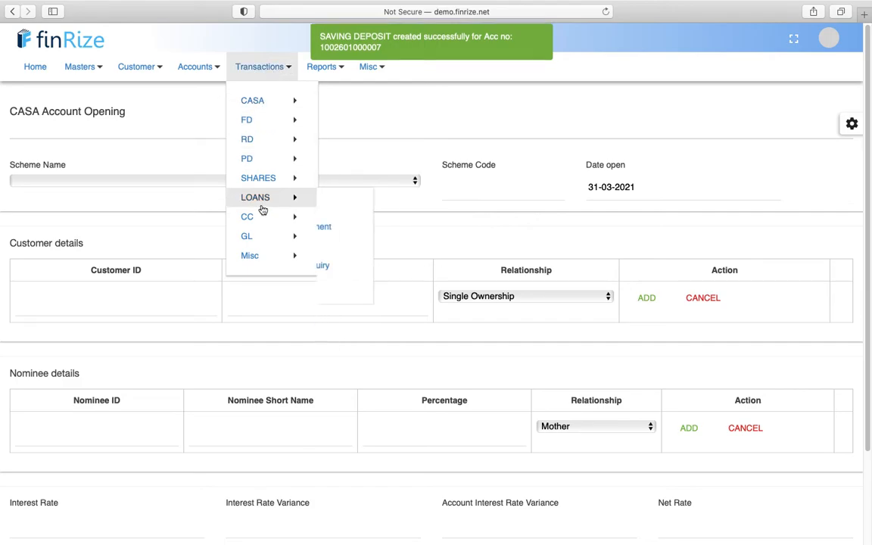
pyautogui.moveTo(271, 201)
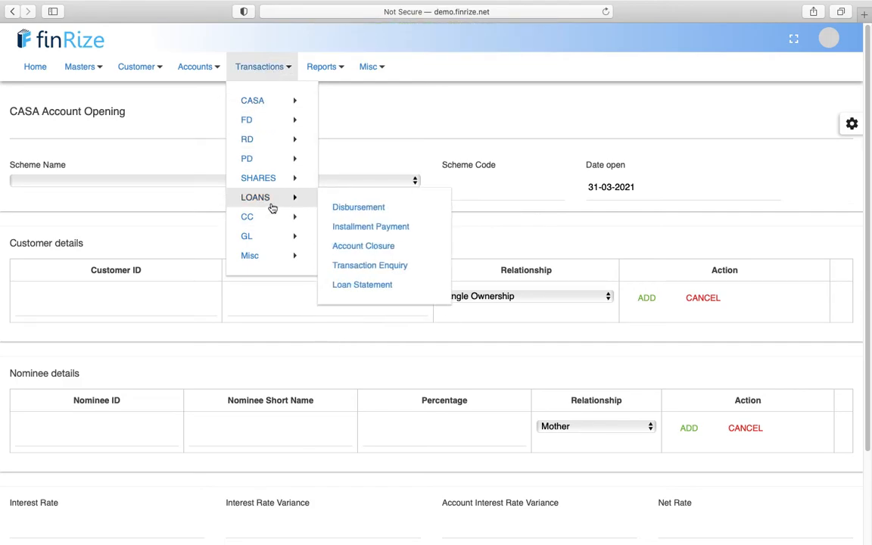
pyautogui.click(368, 215)
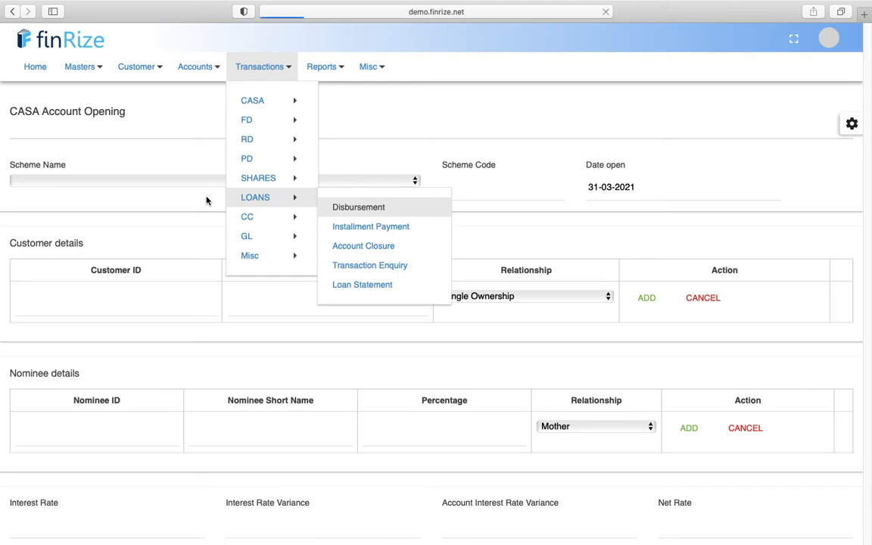
pyautogui.click(85, 168)
pyautogui.write('mayu')
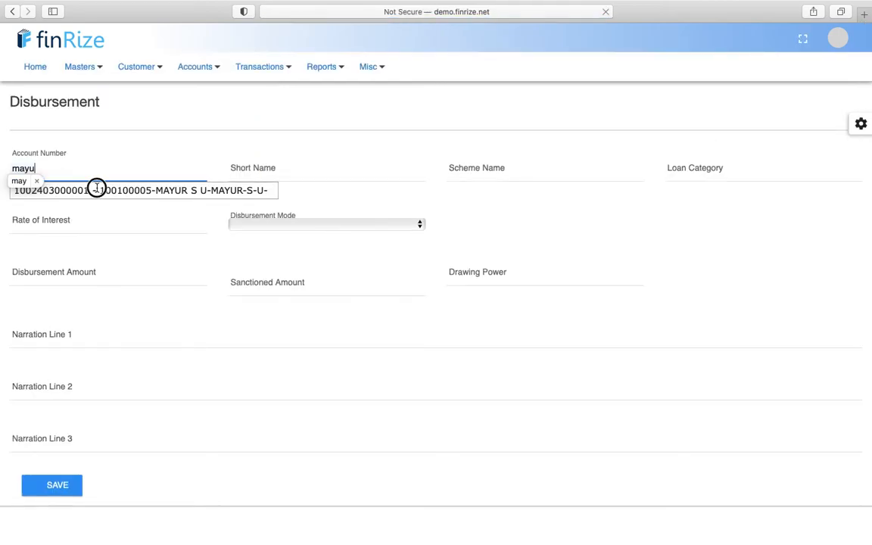
pyautogui.click(97, 190)
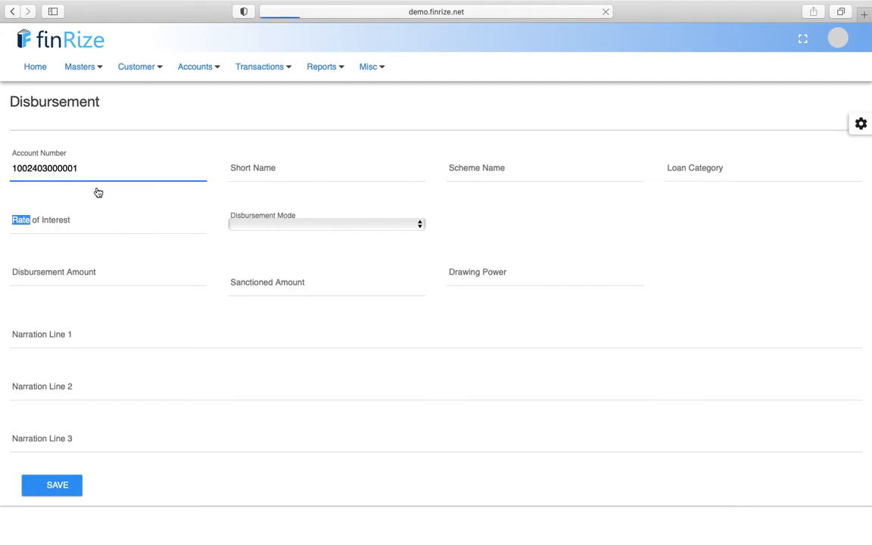
pyautogui.click(292, 229)
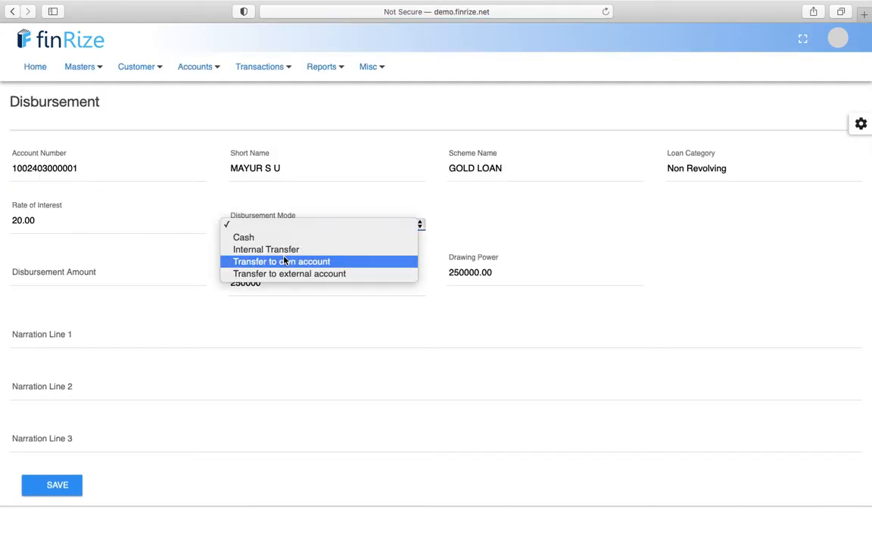
pyautogui.click(286, 262)
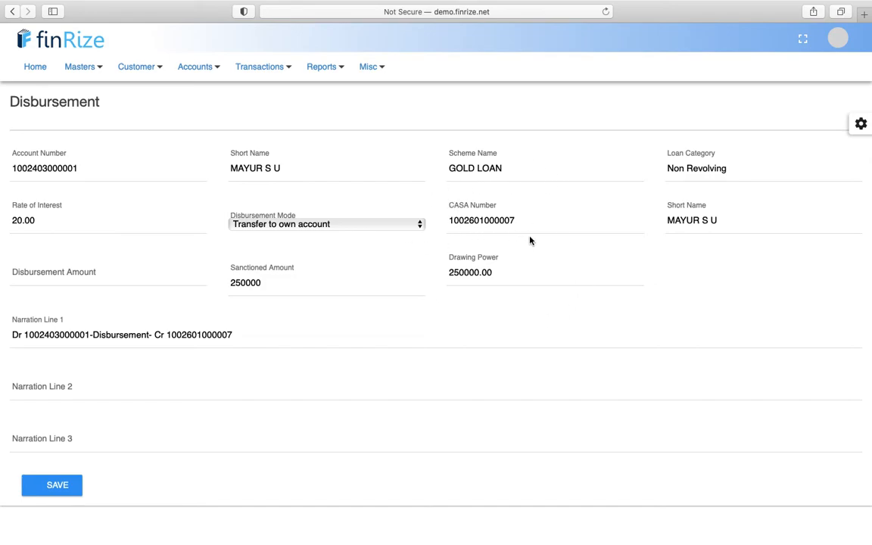
# - Enter a 250000 disbursement amount and save it for authorisation
pyautogui.click(93, 270)
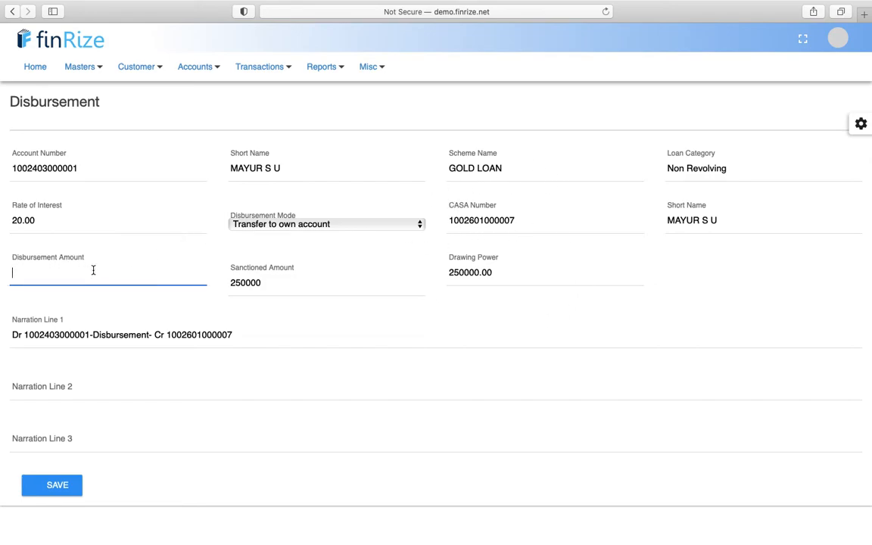
pyautogui.write('250000')
pyautogui.press('Tab')
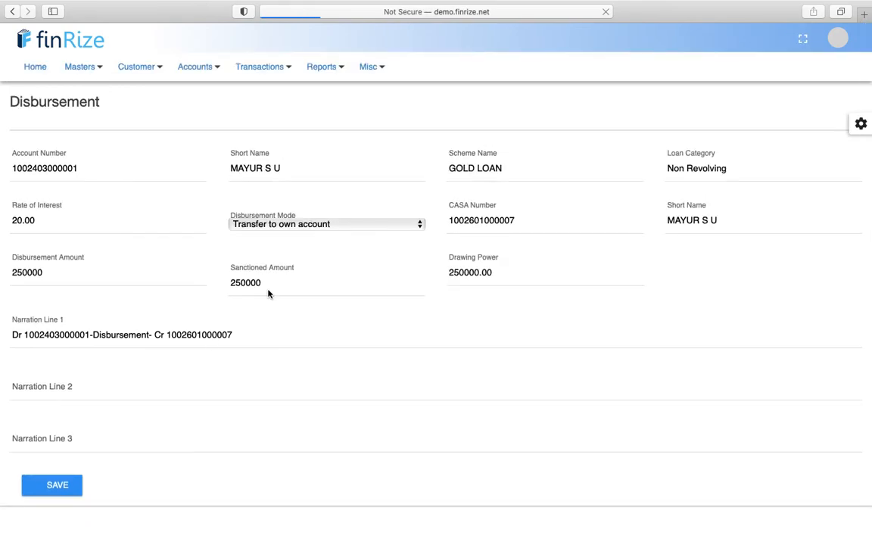
pyautogui.click(55, 485)
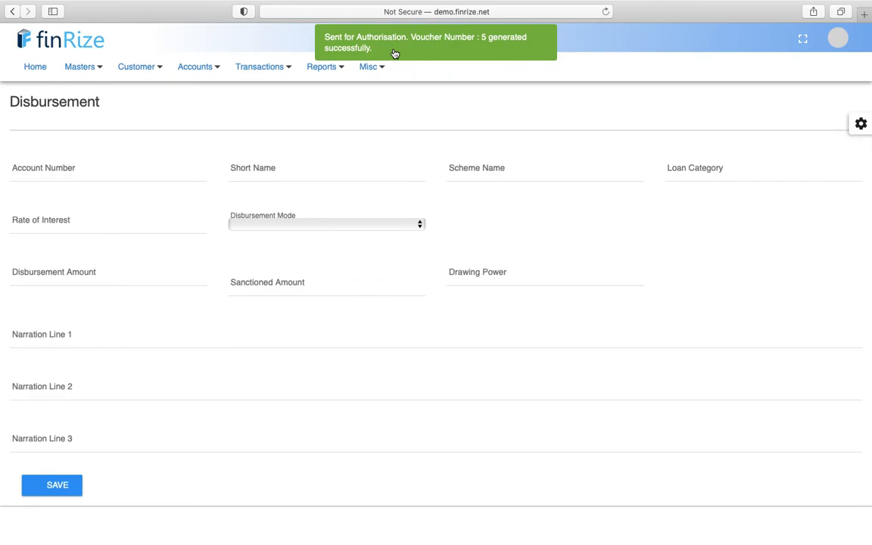
# - Start a new loan account application under the Agriculture Loan scheme
pyautogui.click(185, 75)
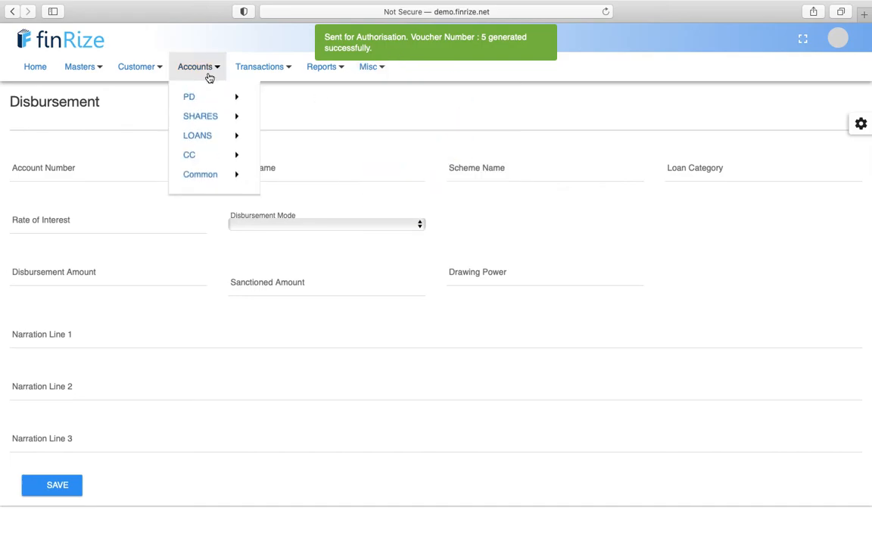
pyautogui.moveTo(222, 200)
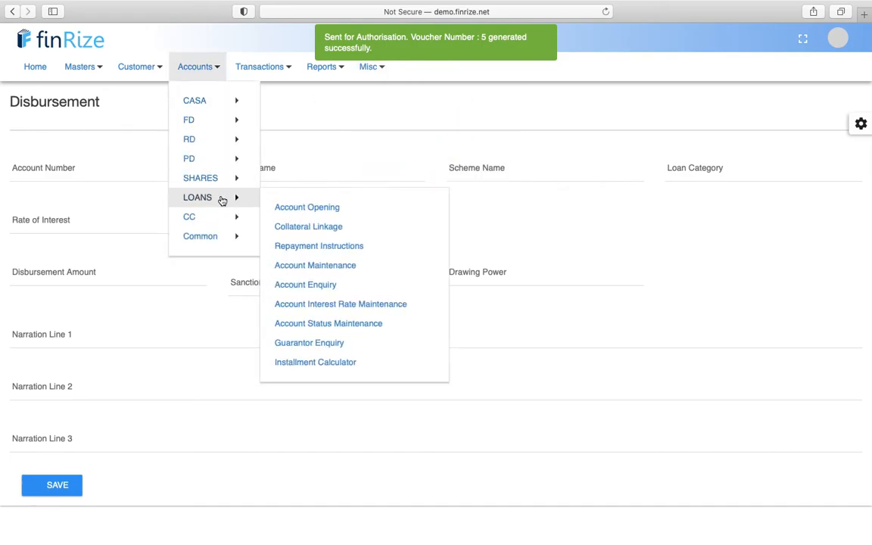
pyautogui.click(290, 212)
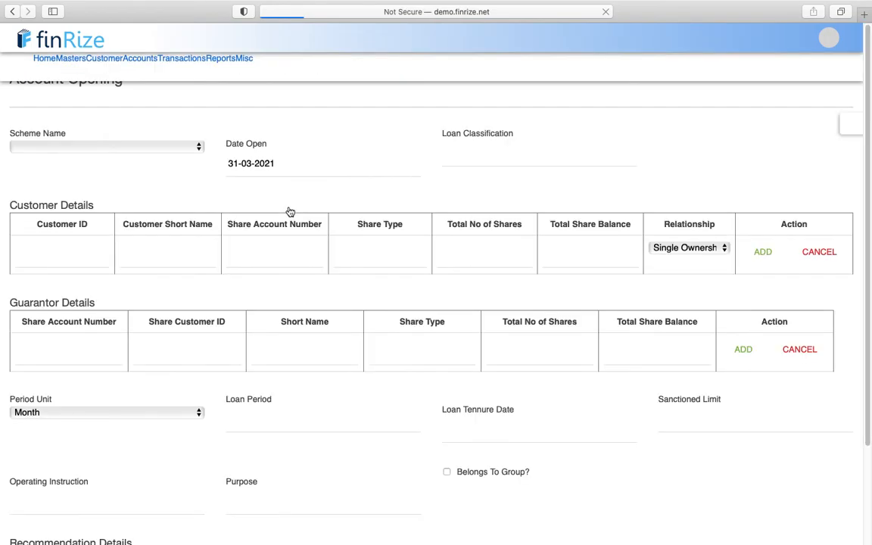
pyautogui.click(96, 173)
pyautogui.click(78, 208)
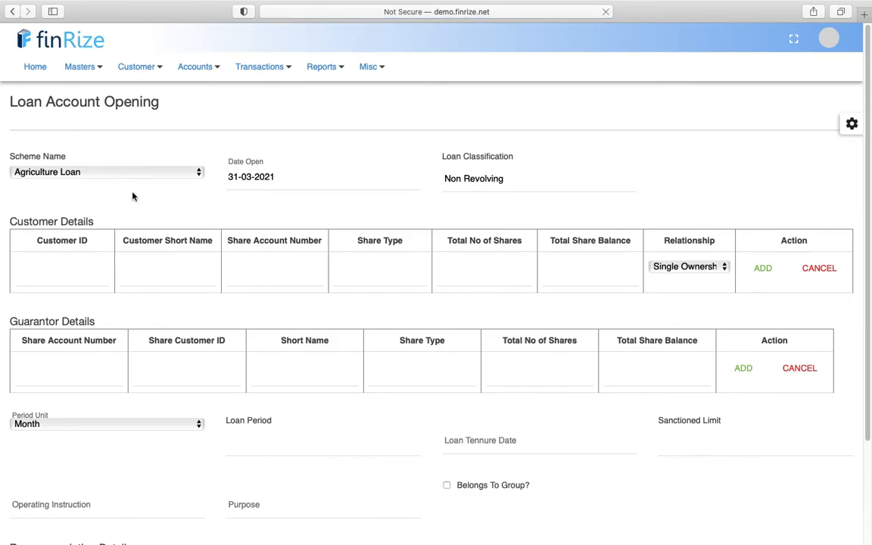
# - Enter the customer's ID, pick the matching customer and add them as the single owner
pyautogui.click(81, 269)
pyautogui.write('10010003')
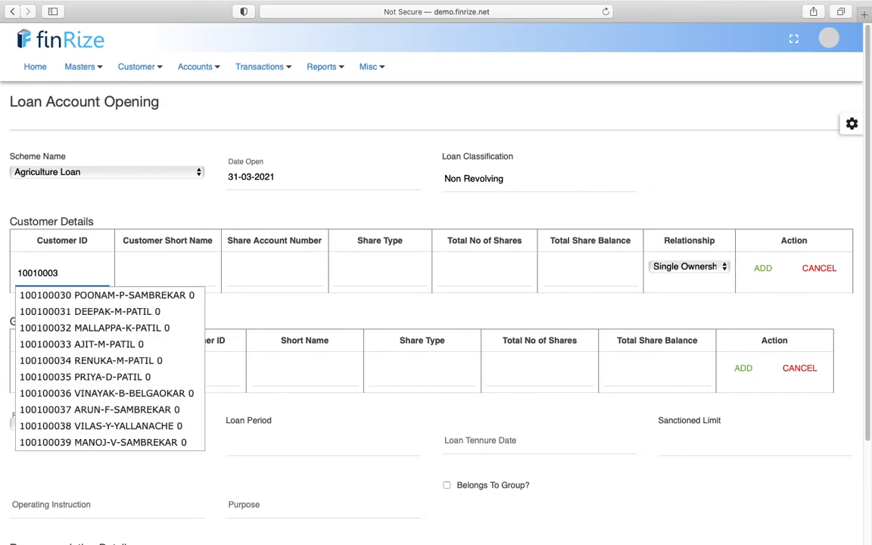
pyautogui.press('BackSpace')
pyautogui.write('03')
pyautogui.click(85, 296)
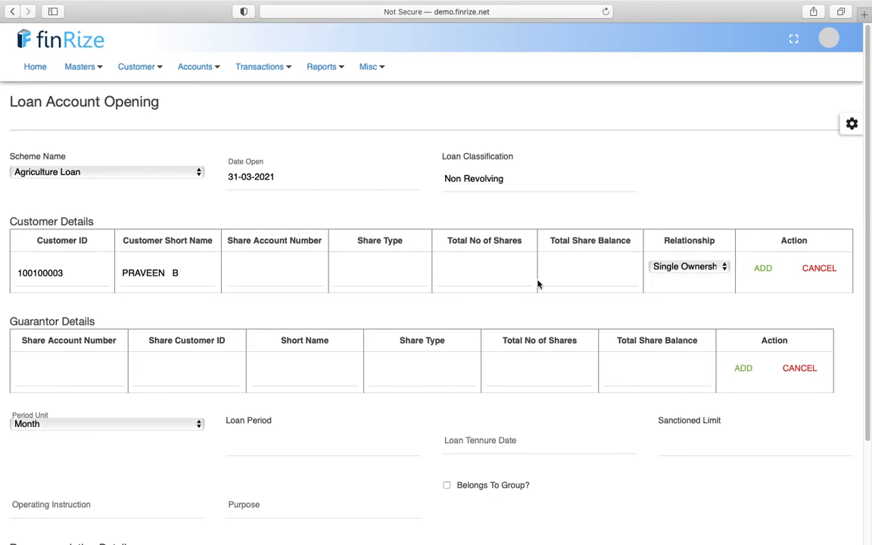
pyautogui.click(763, 274)
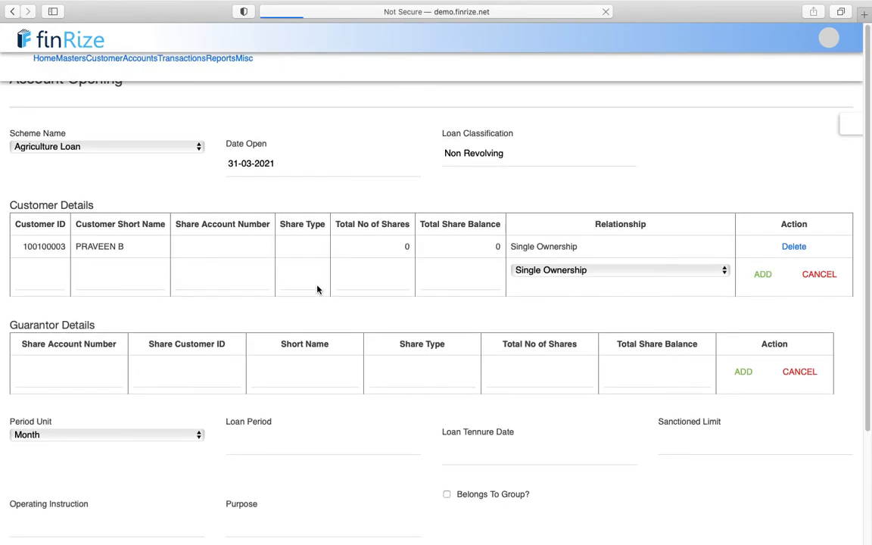
pyautogui.scroll(-4, 317, 290)
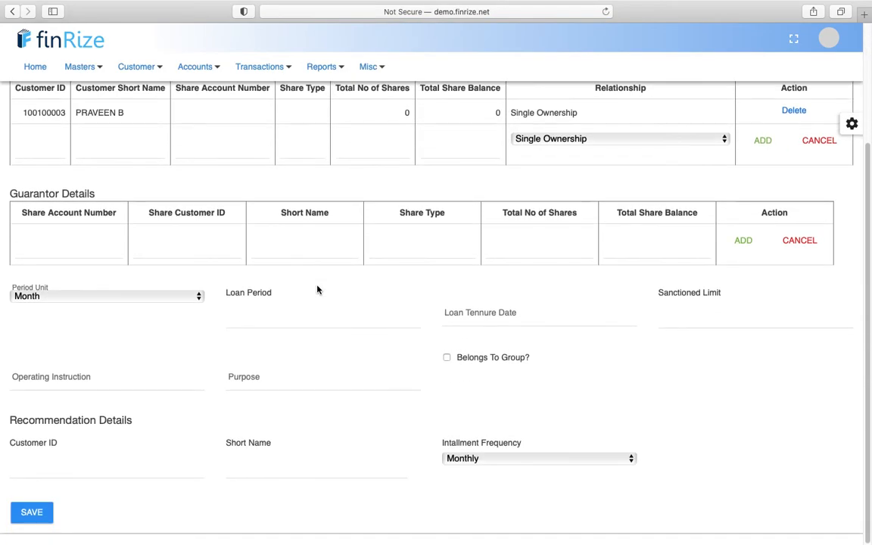
pyautogui.click(718, 310)
# - Set the sanctioned limit to 200000, replacing the 300000 first entered
pyautogui.write('300000')
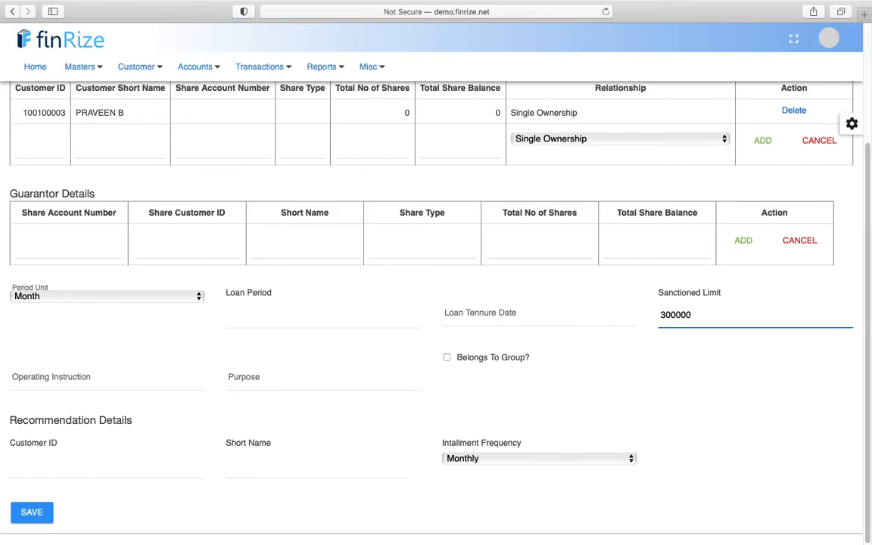
pyautogui.press('Tab')
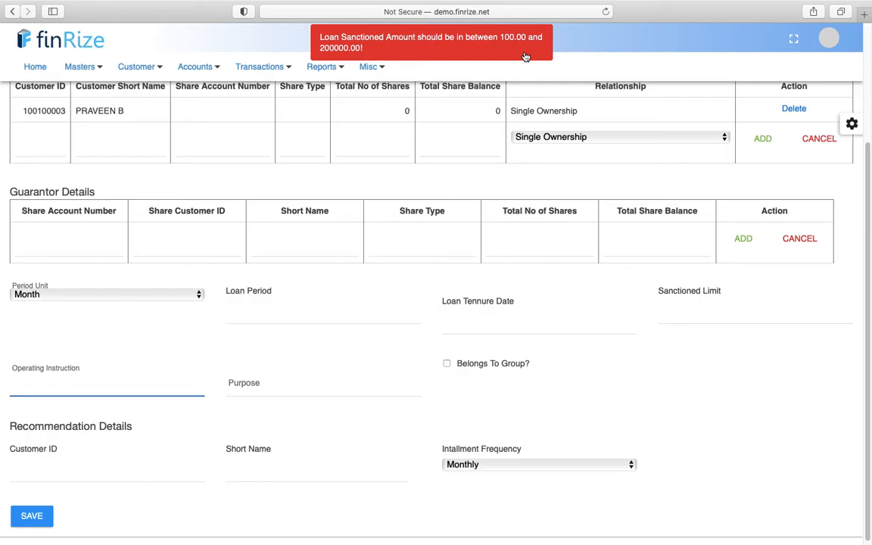
pyautogui.click(693, 307)
pyautogui.write('200000')
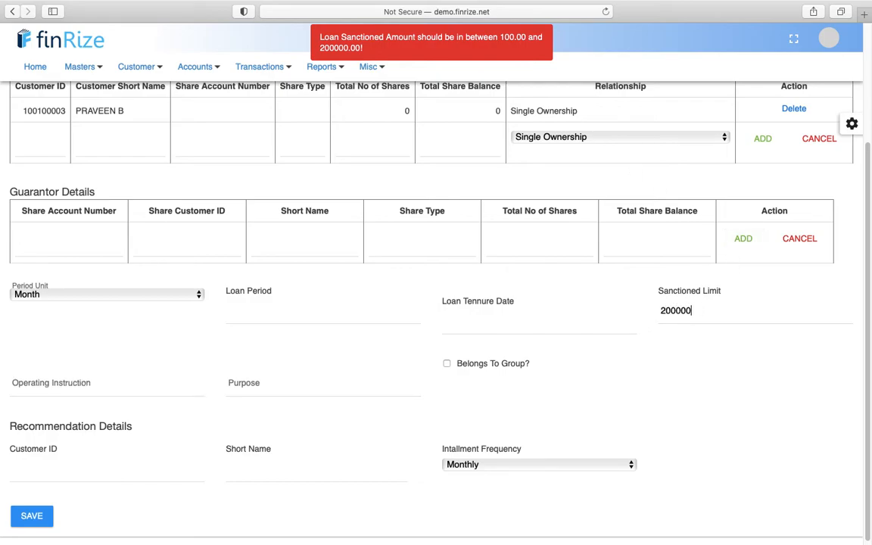
pyautogui.click(106, 386)
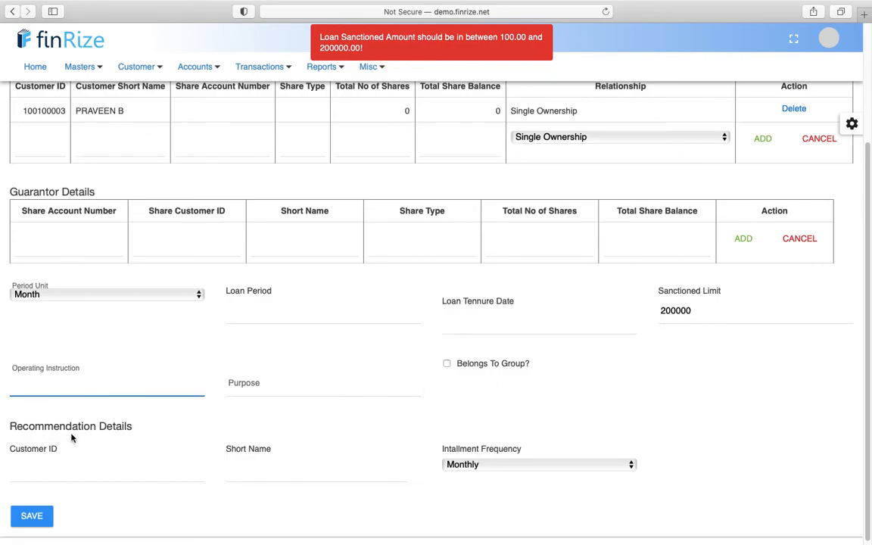
pyautogui.click(206, 425)
pyautogui.click(106, 386)
pyautogui.click(289, 378)
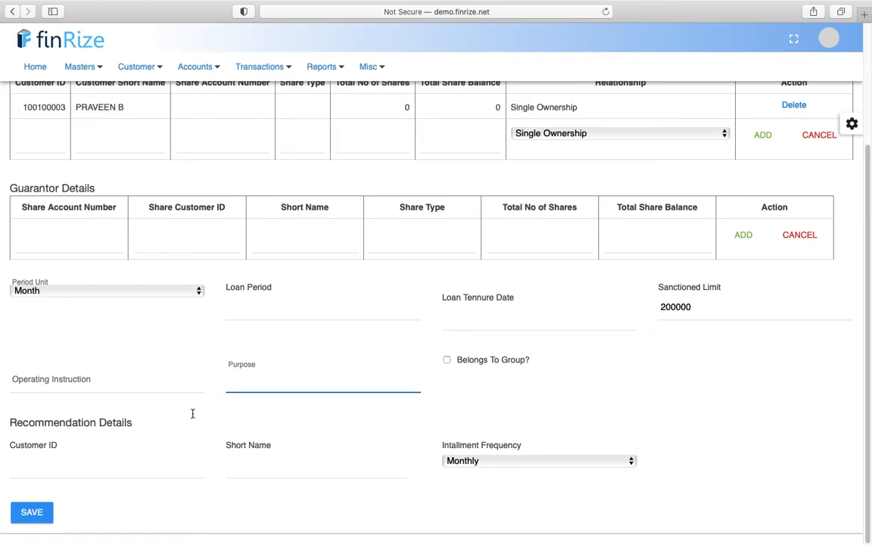
# - Set a 32-month loan period after 36 was rejected, and save the loan account
pyautogui.click(34, 515)
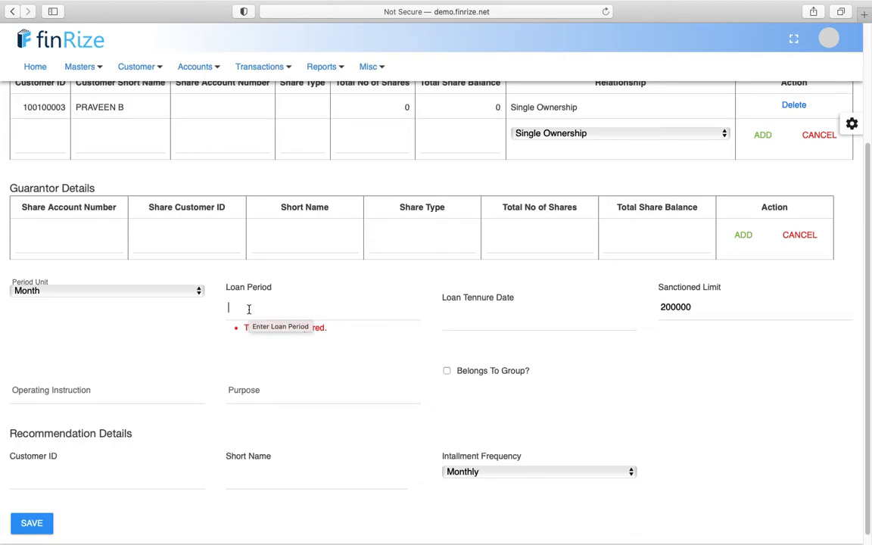
pyautogui.write('36')
pyautogui.press('Tab')
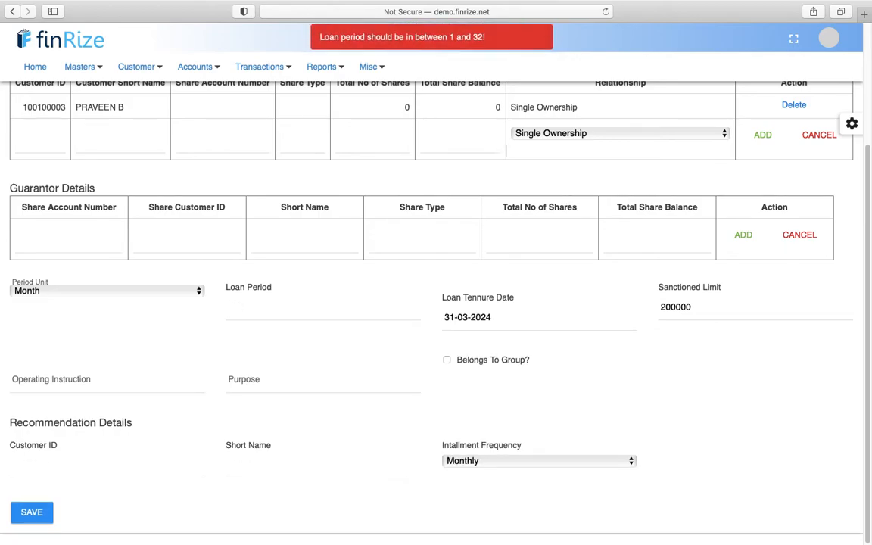
pyautogui.click(268, 305)
pyautogui.write('32')
pyautogui.click(21, 514)
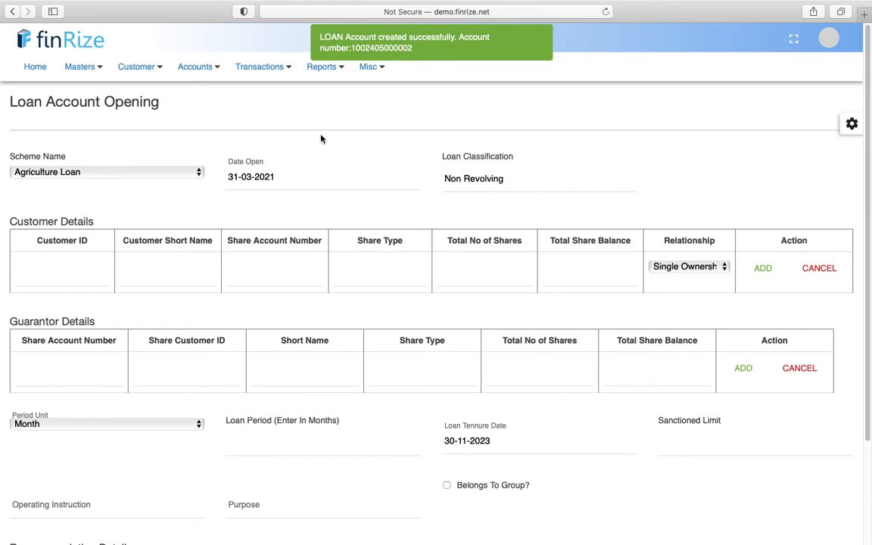
pyautogui.click(265, 70)
# - Load the customer's Agriculture Loan on the Disbursement form by searching the customer's name
pyautogui.moveTo(278, 216)
pyautogui.moveTo(296, 198)
pyautogui.click(371, 214)
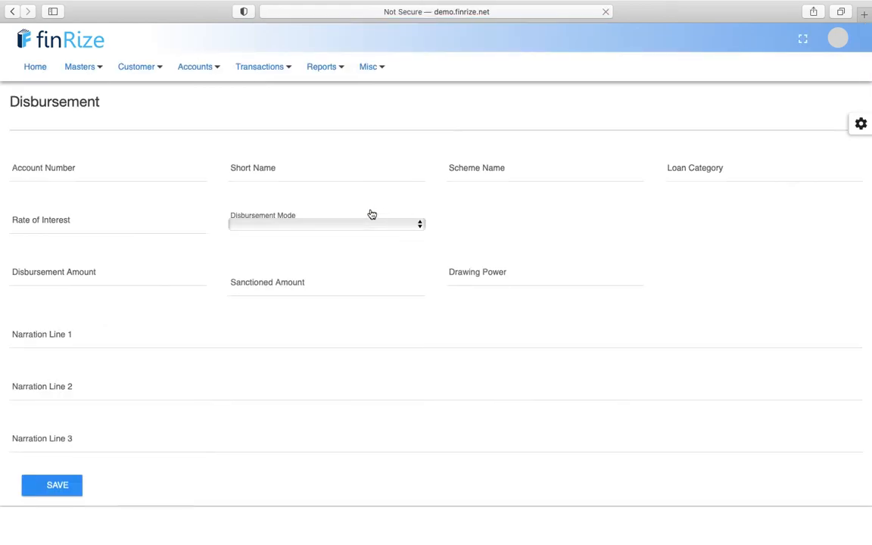
pyautogui.click(89, 160)
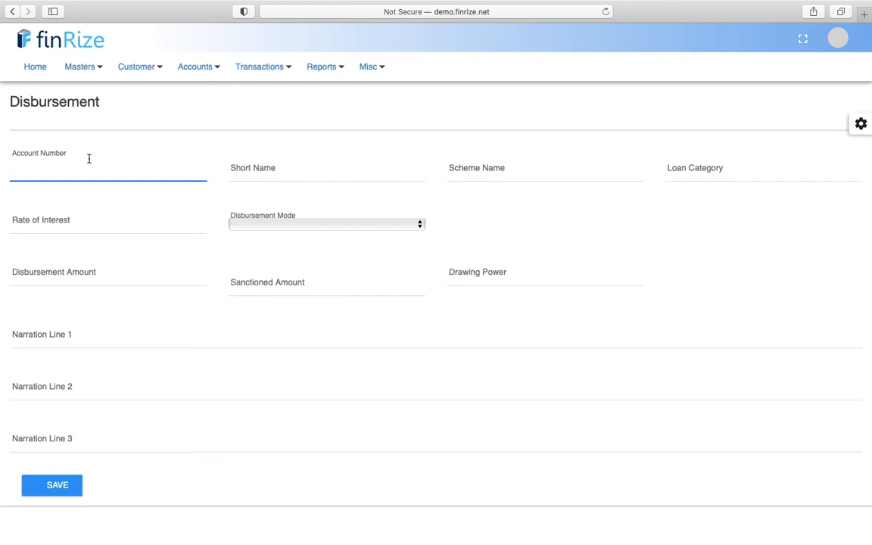
pyautogui.write('pravee')
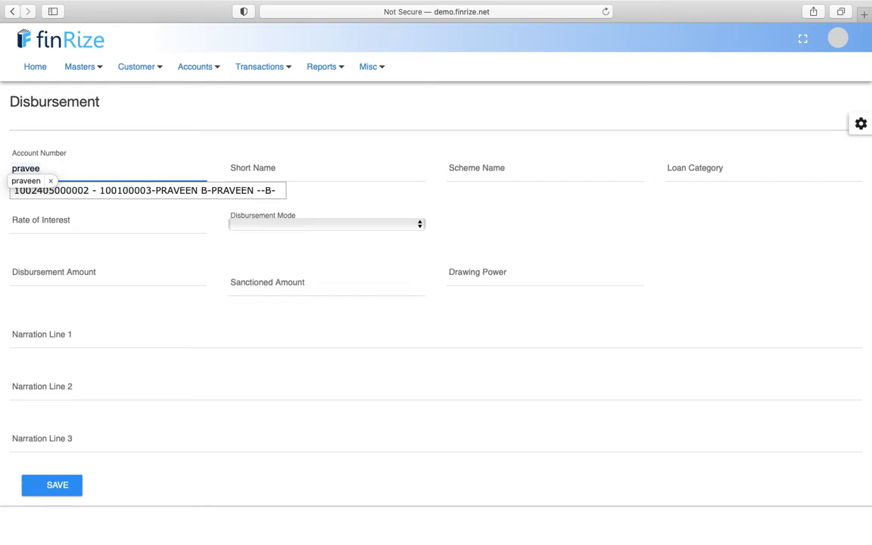
pyautogui.write('n')
pyautogui.click(112, 194)
pyautogui.click(220, 139)
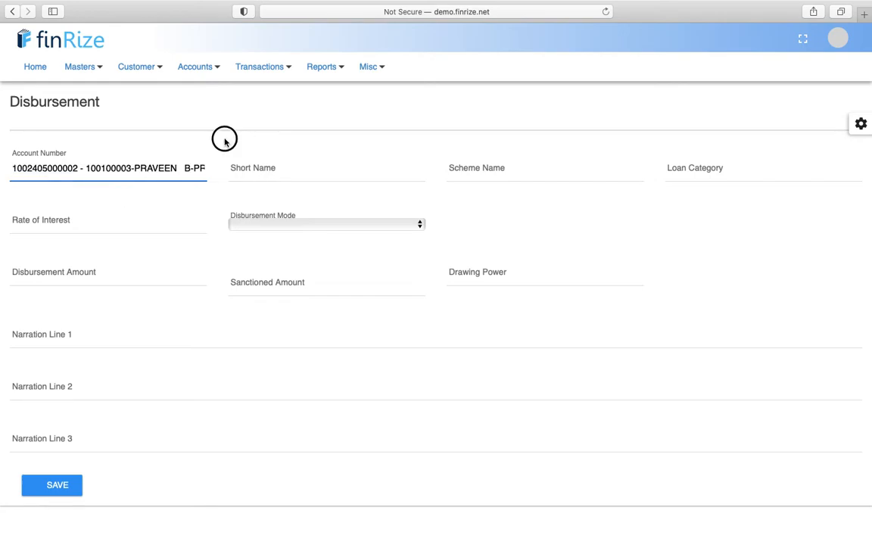
pyautogui.click(140, 167)
pyautogui.write('prav')
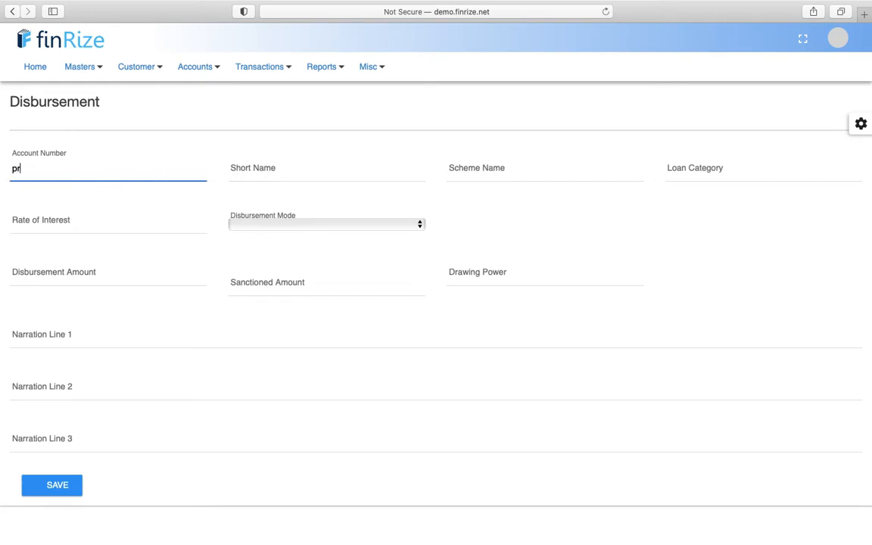
pyautogui.click(127, 190)
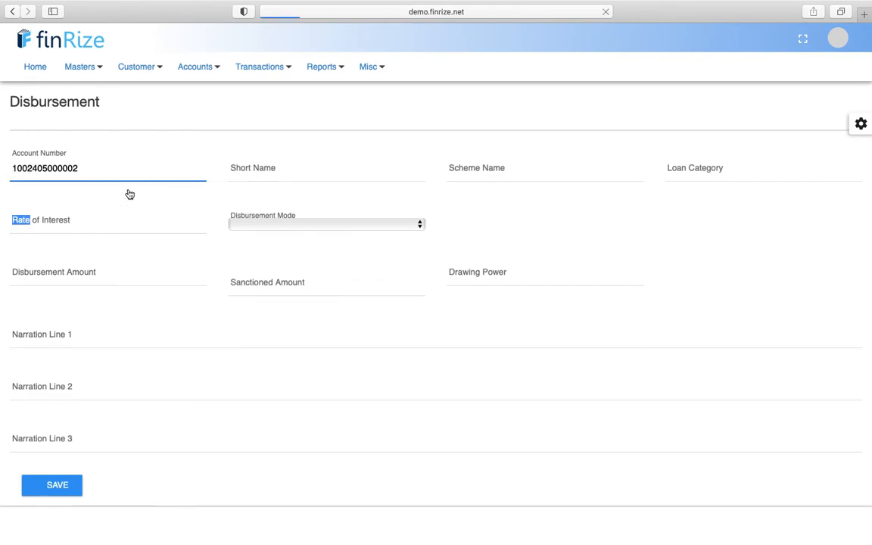
# - Set the disbursement mode to Transfer to own account
pyautogui.click(260, 223)
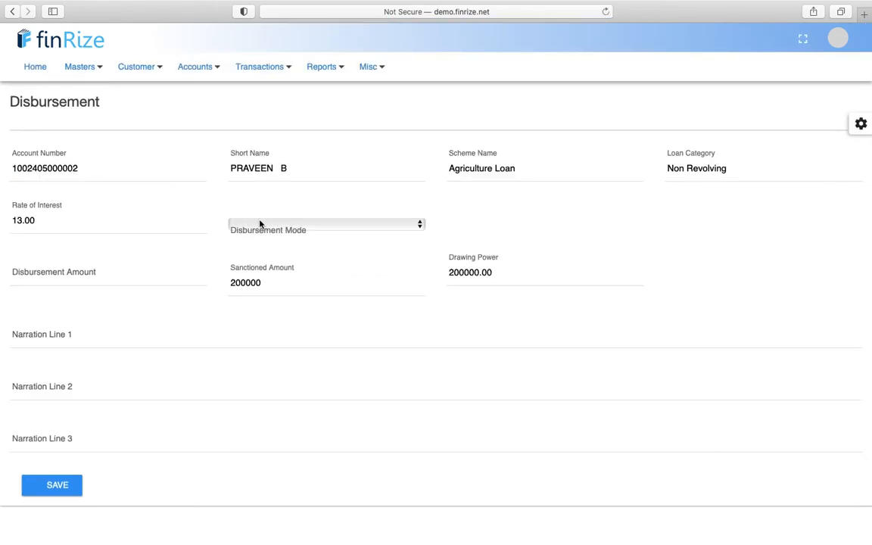
pyautogui.click(364, 195)
pyautogui.click(330, 225)
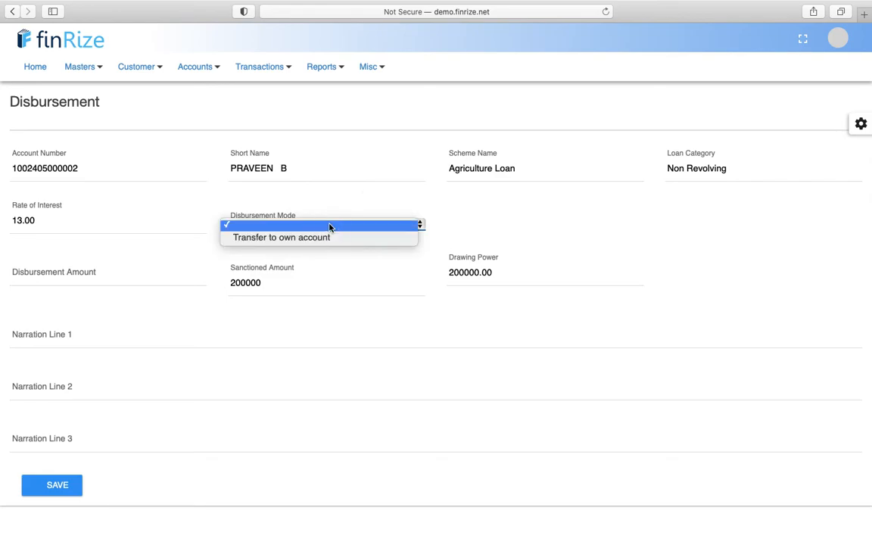
pyautogui.click(476, 200)
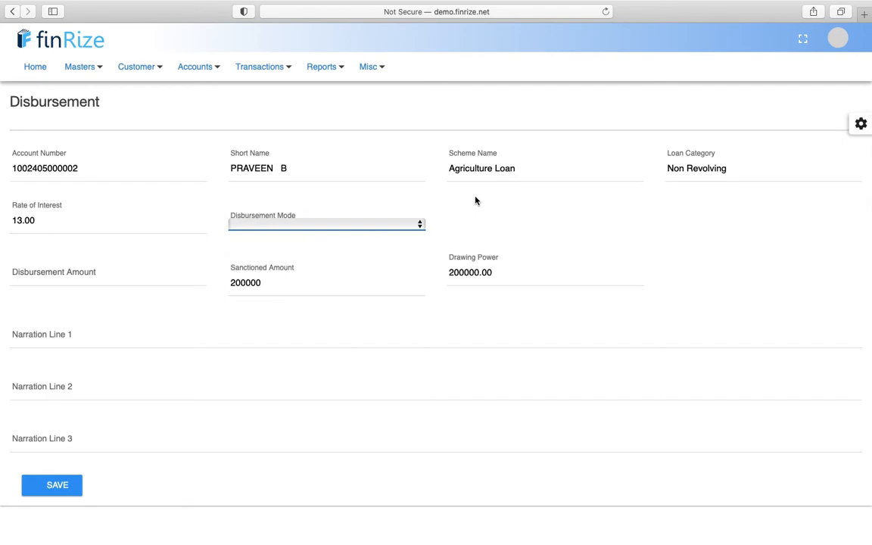
pyautogui.click(417, 225)
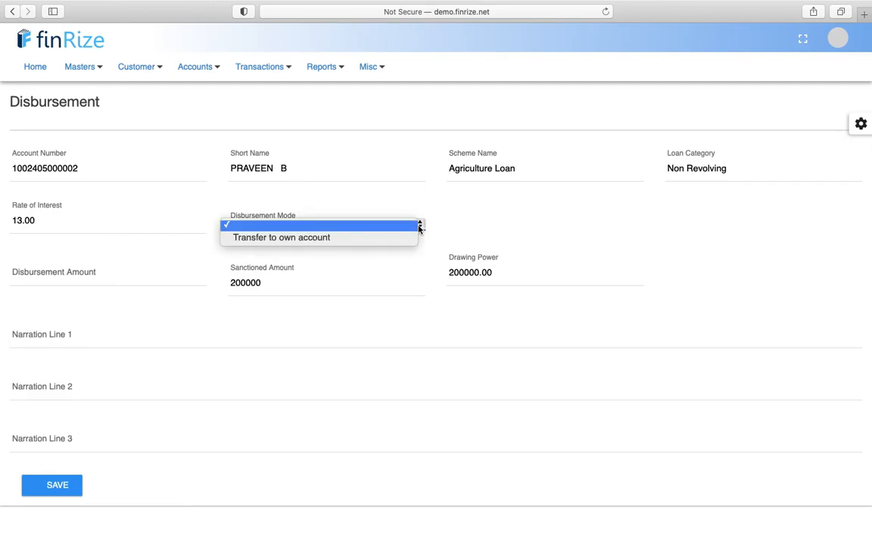
pyautogui.click(395, 238)
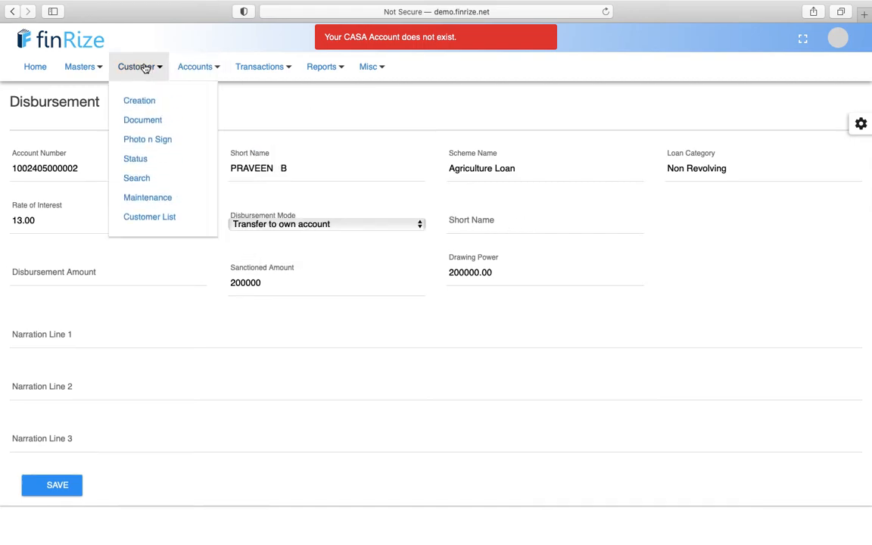
# - Start a CASA account opening under the SAVING DEPOSIT scheme
pyautogui.moveTo(194, 70)
pyautogui.moveTo(204, 98)
pyautogui.click(289, 107)
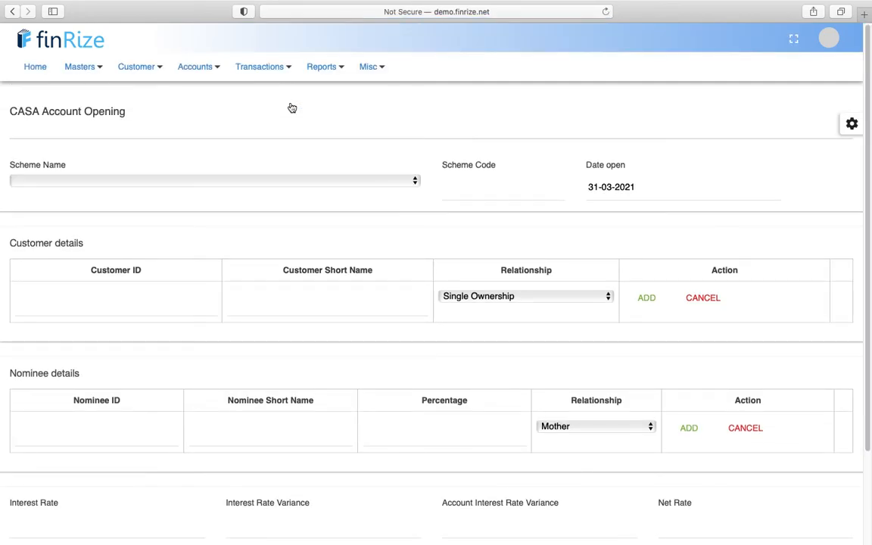
pyautogui.click(273, 180)
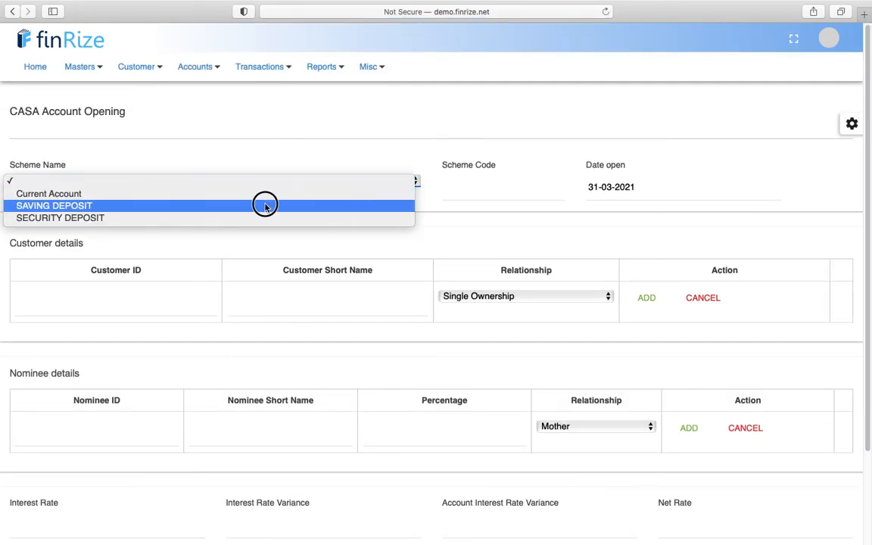
pyautogui.click(265, 206)
# - Add the loan customer by customer ID as single owner and save the savings account
pyautogui.click(88, 303)
pyautogui.write('100100003')
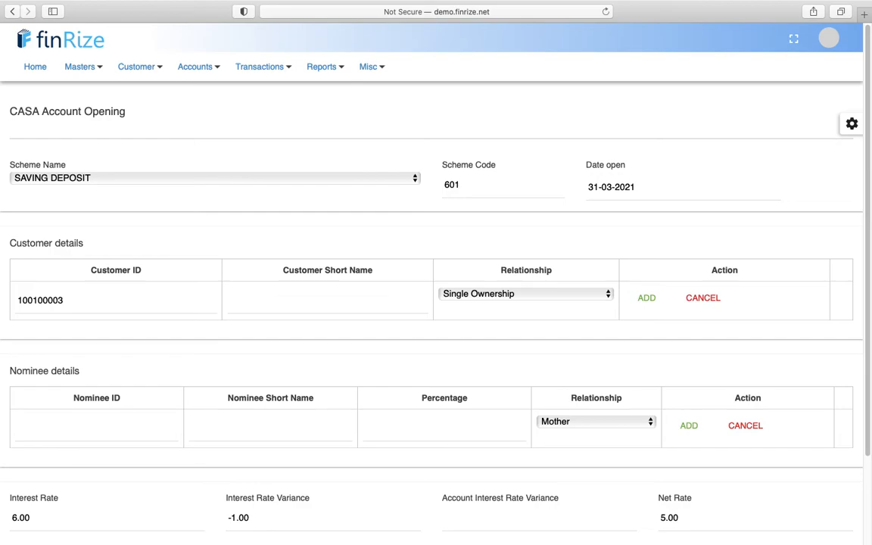
pyautogui.scroll(-3, 188, 342)
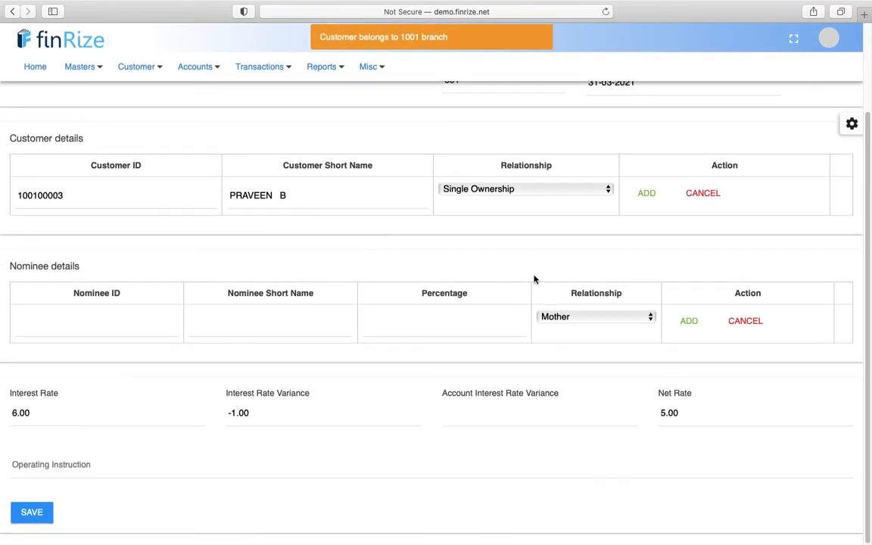
pyautogui.click(648, 194)
pyautogui.click(237, 280)
pyautogui.scroll(-1, 237, 280)
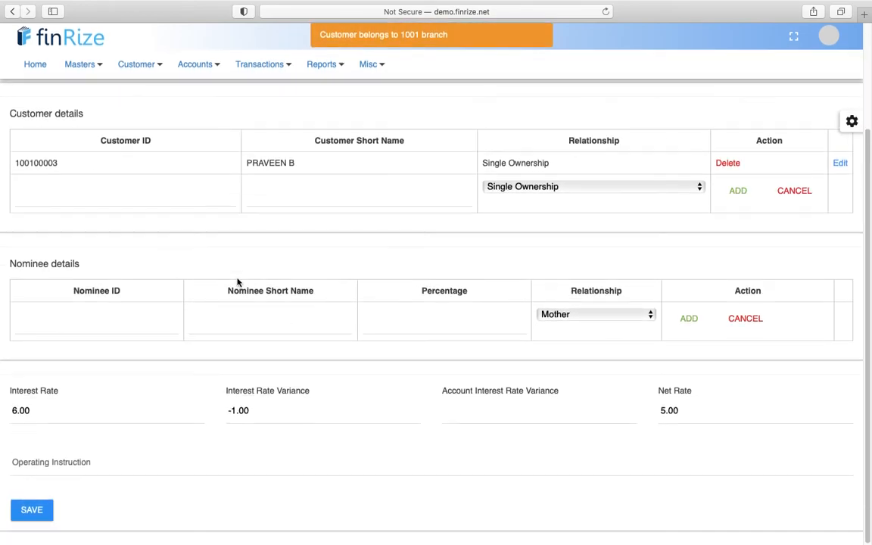
pyautogui.click(34, 518)
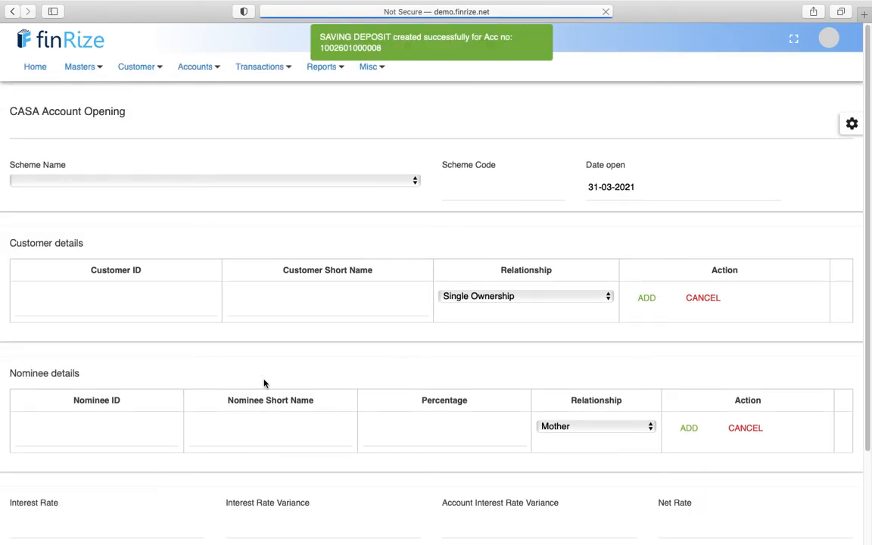
pyautogui.click(376, 69)
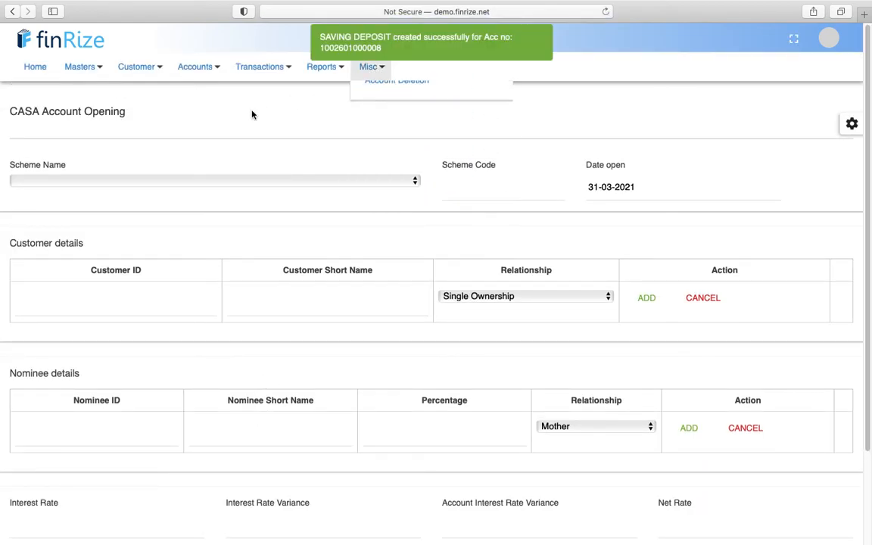
pyautogui.click(270, 76)
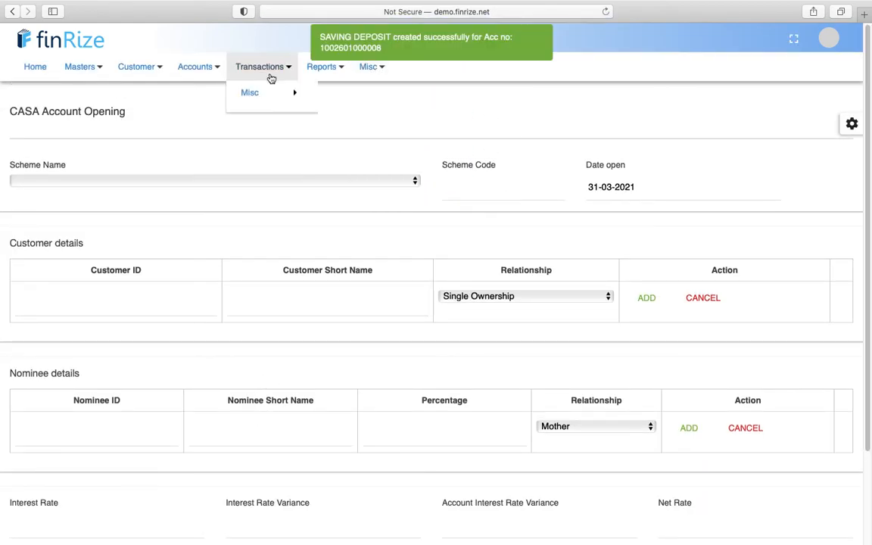
# - Select the customer's Agriculture Loan account on the Disbursement form
pyautogui.moveTo(293, 201)
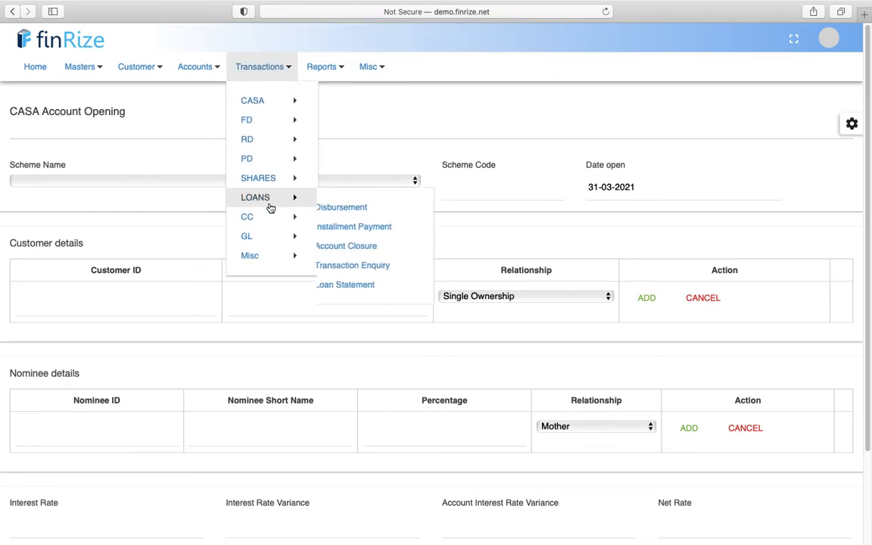
pyautogui.click(355, 214)
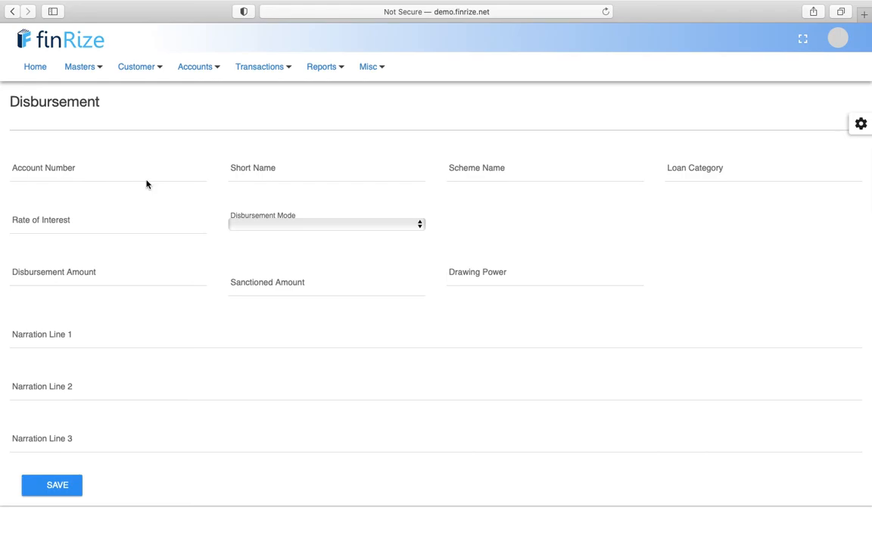
pyautogui.click(139, 173)
pyautogui.write('pravee')
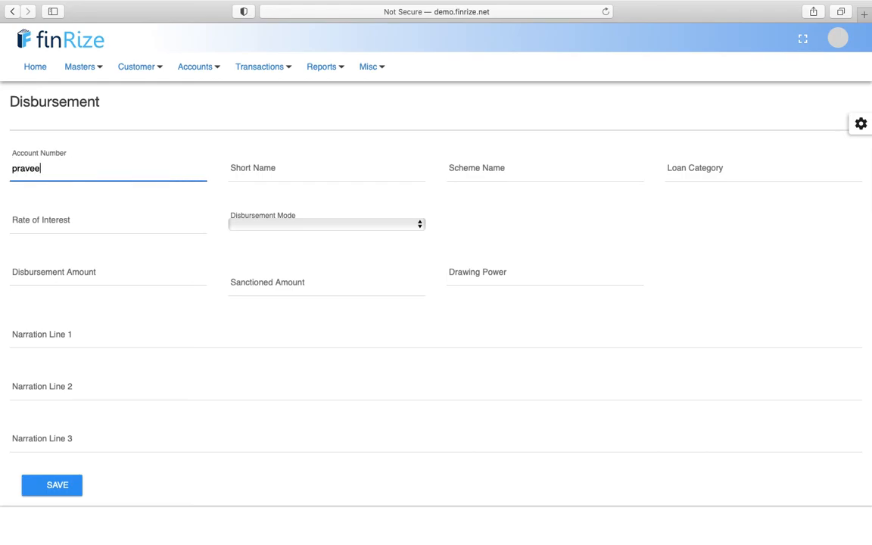
pyautogui.write('n')
pyautogui.click(65, 189)
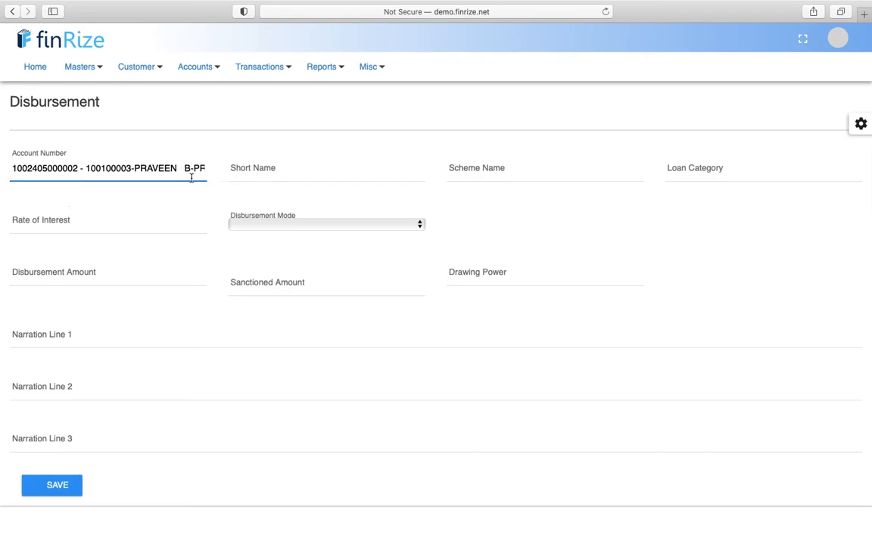
pyautogui.press('Tab')
pyautogui.click(132, 168)
pyautogui.write('pravee')
pyautogui.click(93, 191)
# - Disburse 200000 by transfer to own account and save the disbursement
pyautogui.click(234, 224)
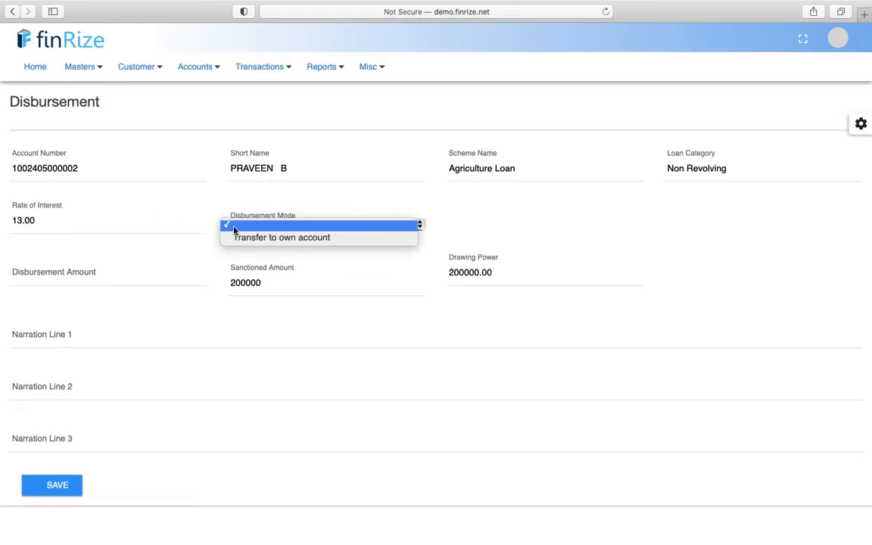
pyautogui.click(257, 239)
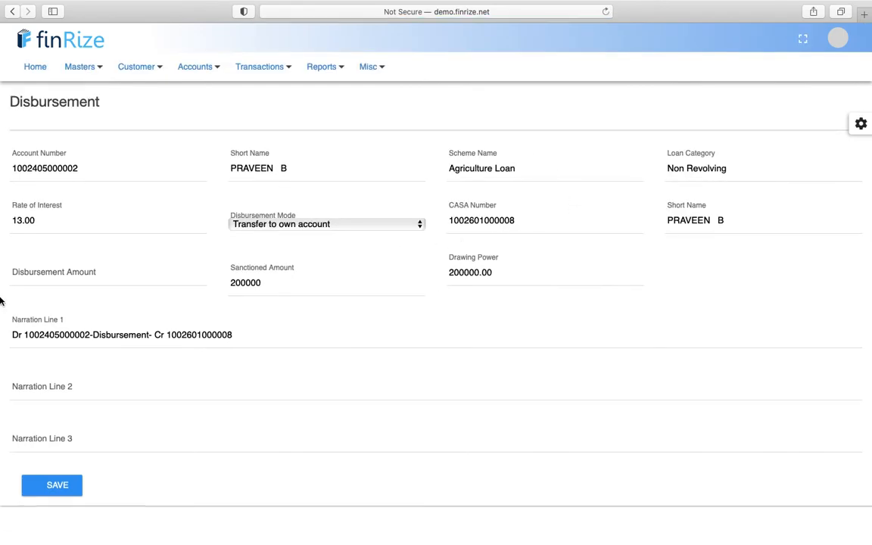
pyautogui.click(89, 273)
pyautogui.write('200000')
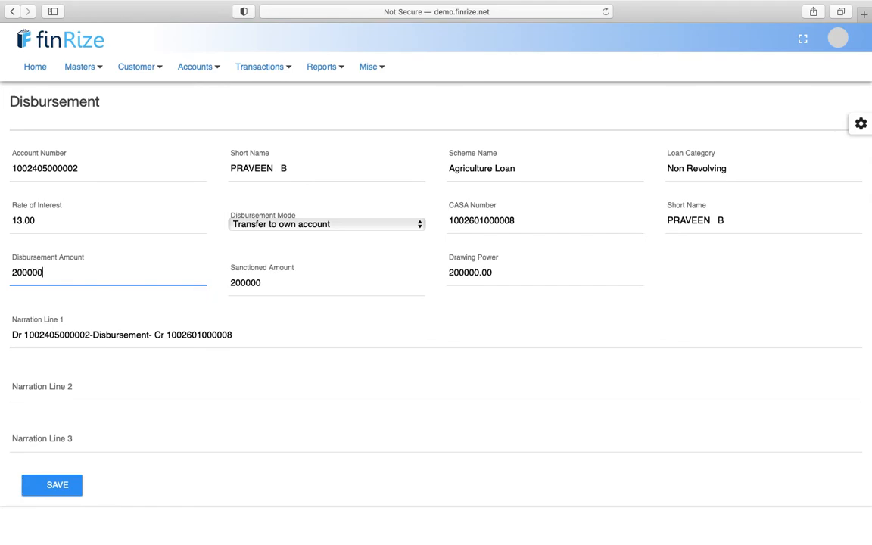
pyautogui.press('Tab')
pyautogui.click(54, 488)
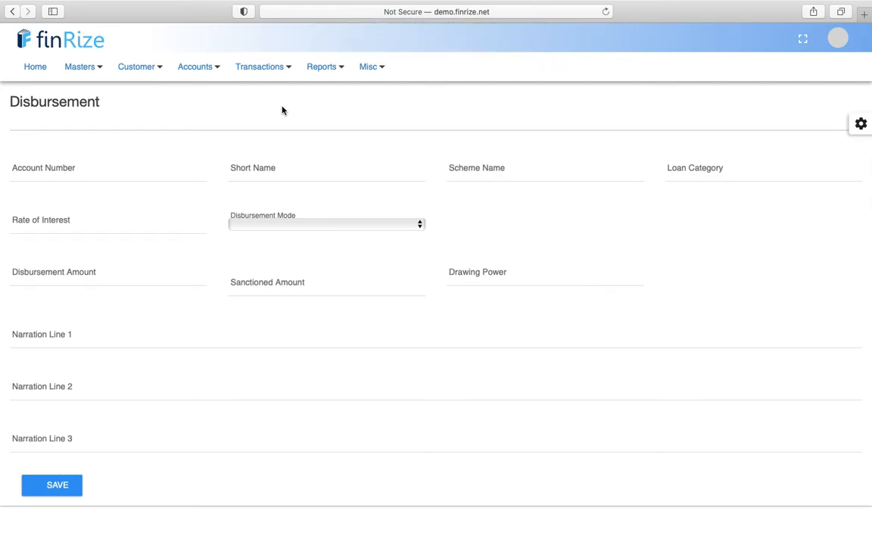
# - Log out and sign back in with the checker's login
pyautogui.click(838, 37)
pyautogui.click(758, 195)
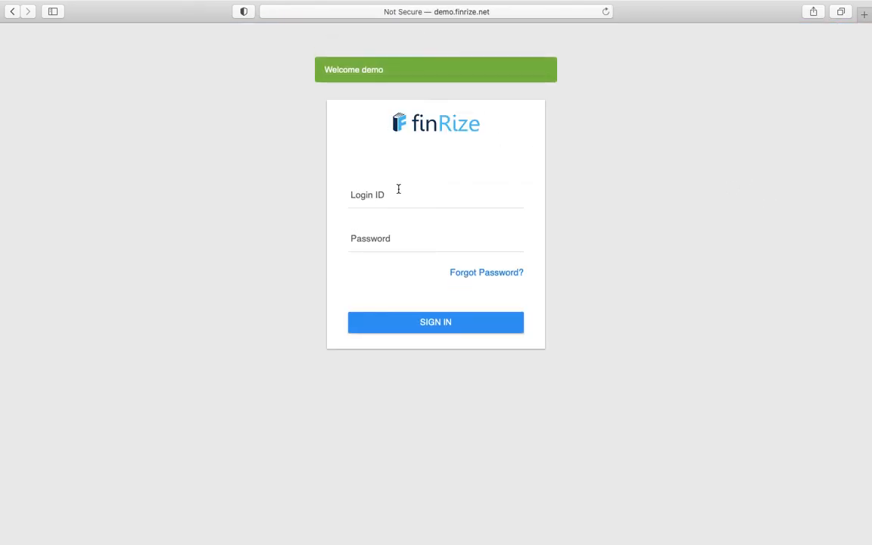
pyautogui.click(399, 189)
pyautogui.click(374, 228)
pyautogui.doubleClick(370, 196)
pyautogui.write('c')
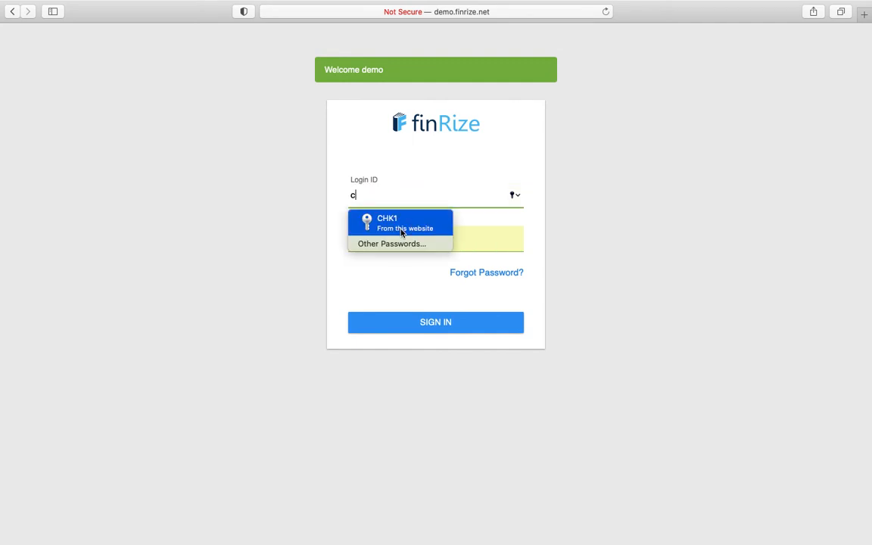
pyautogui.click(401, 227)
pyautogui.click(403, 321)
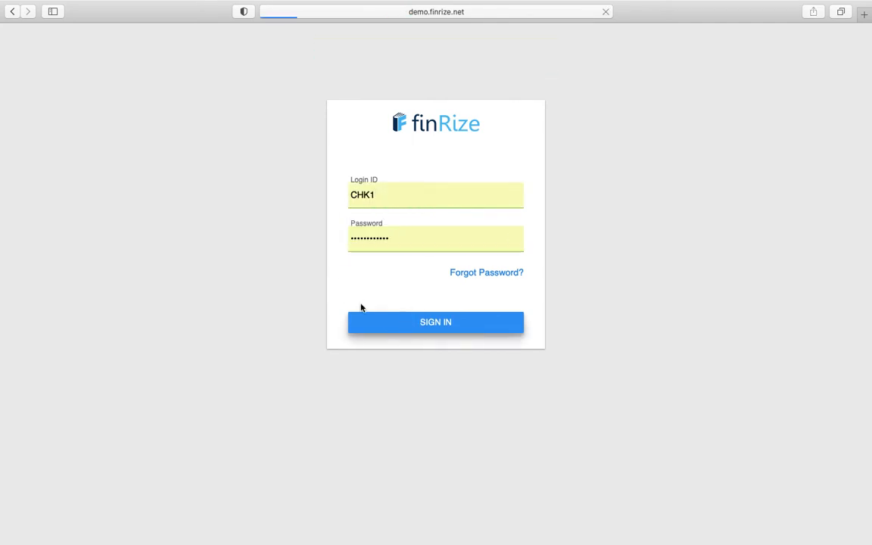
# - Show all pending transactions in the Authorisation list
pyautogui.click(89, 67)
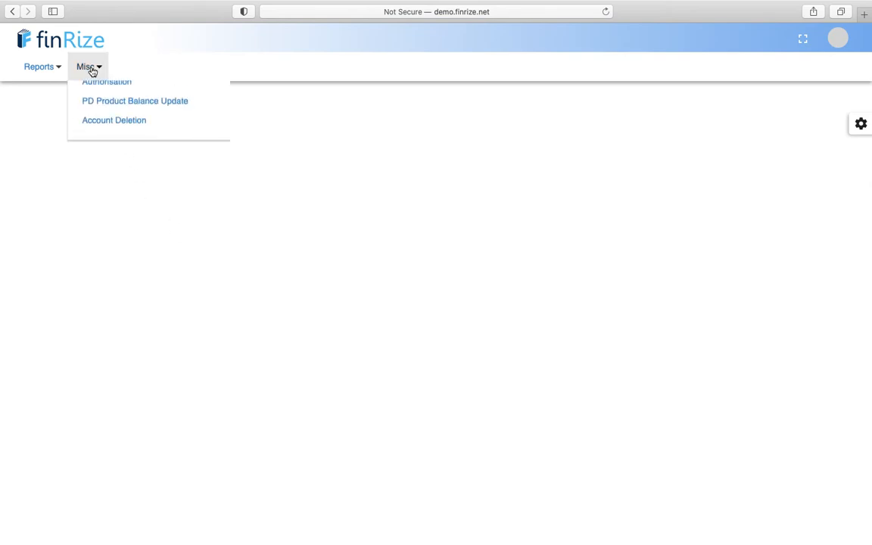
pyautogui.click(102, 197)
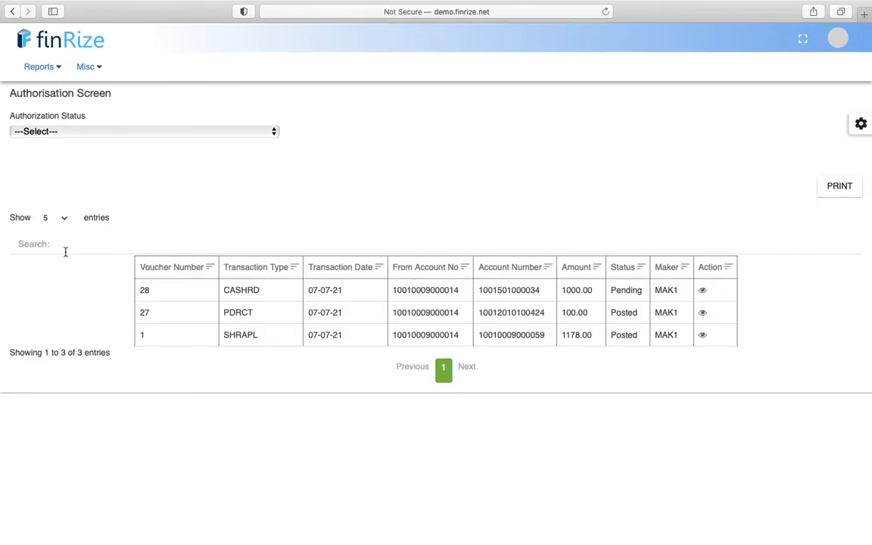
pyautogui.click(60, 221)
pyautogui.click(53, 314)
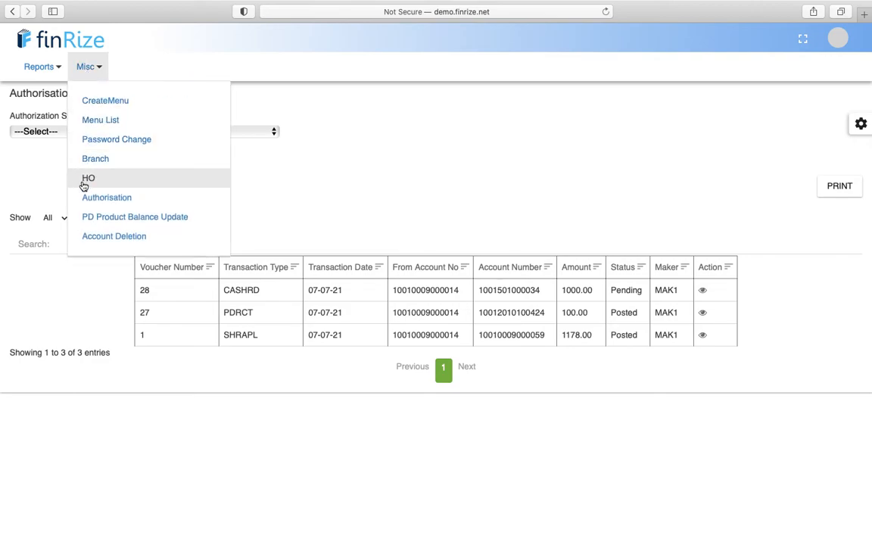
# - Bring up the Cash Book report dated 07-07-2021
pyautogui.moveTo(55, 66)
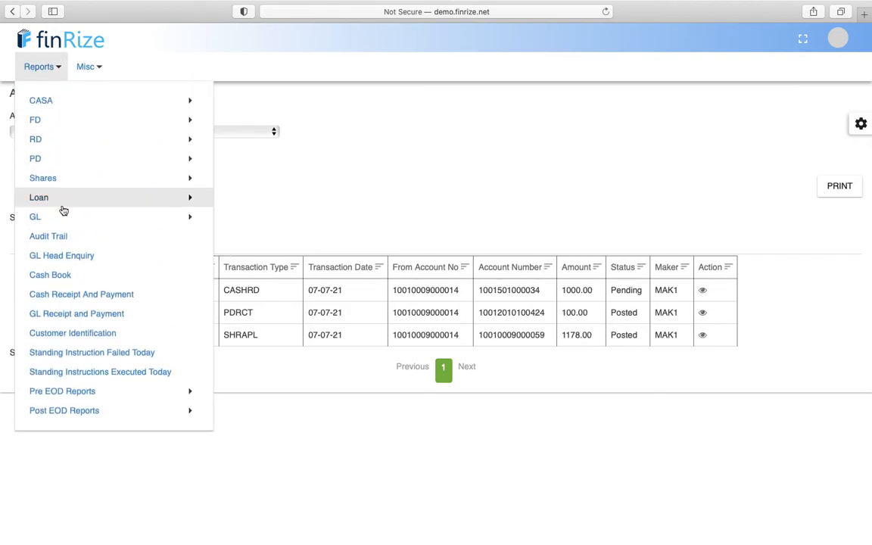
pyautogui.moveTo(63, 221)
pyautogui.click(58, 277)
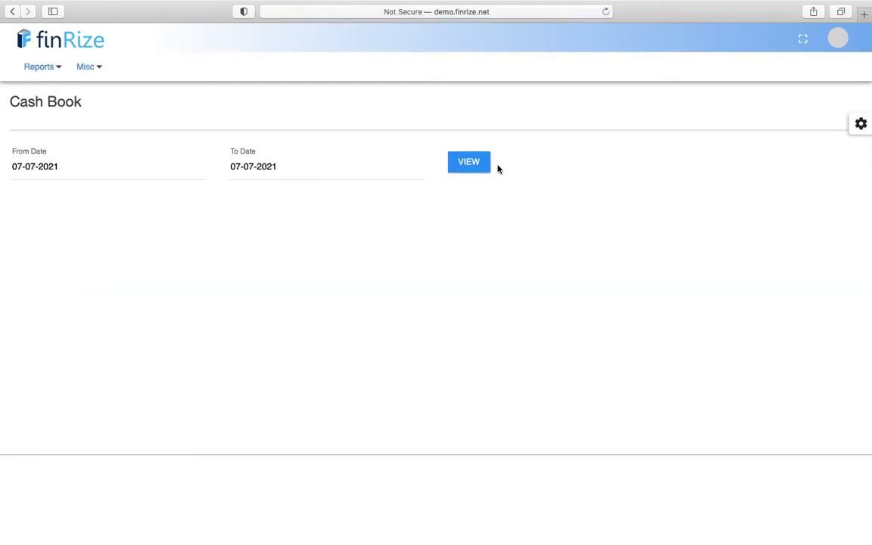
pyautogui.click(838, 37)
# - Log out, sign in as the branch 1002 checker without saving the password, and confirm the user
pyautogui.click(773, 193)
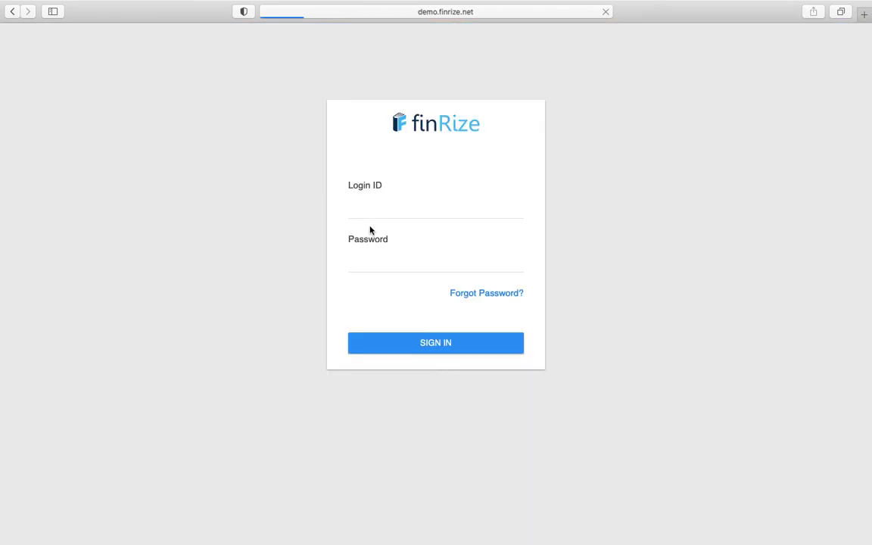
pyautogui.click(386, 201)
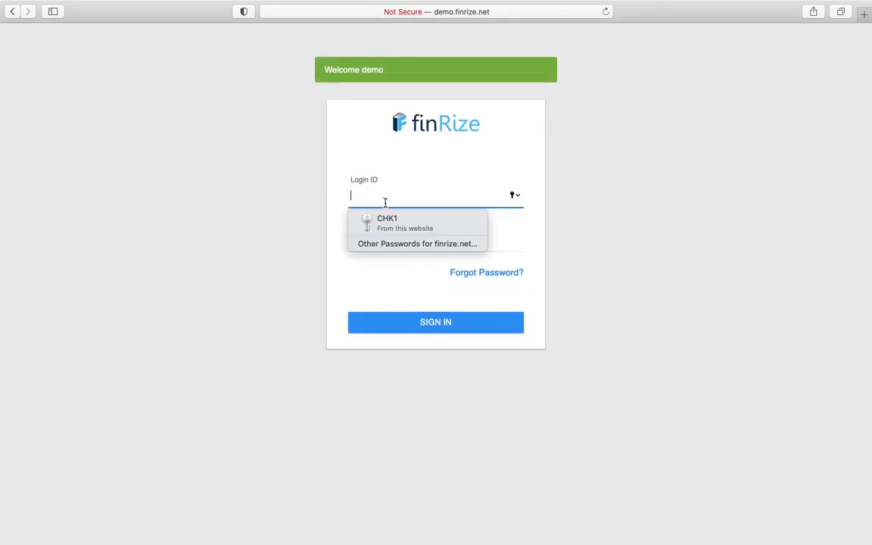
pyautogui.click(389, 222)
pyautogui.press('BackSpace')
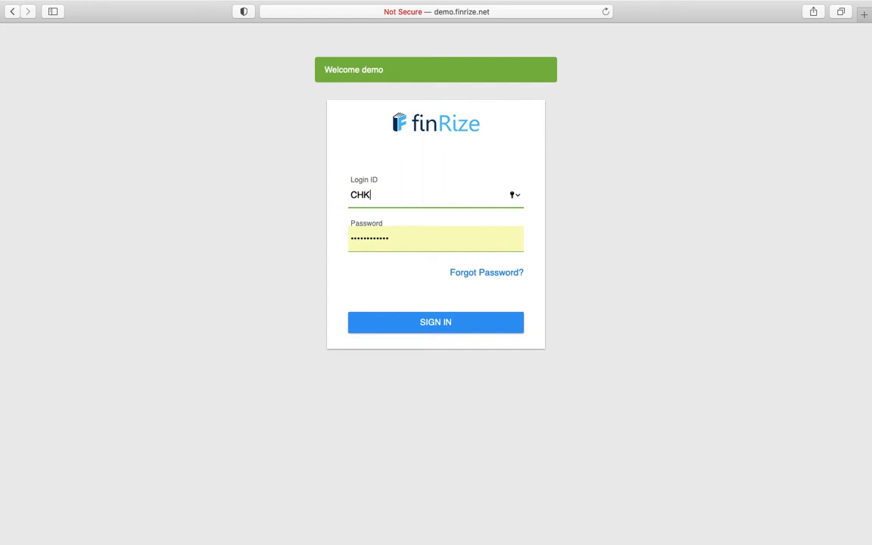
pyautogui.click(403, 317)
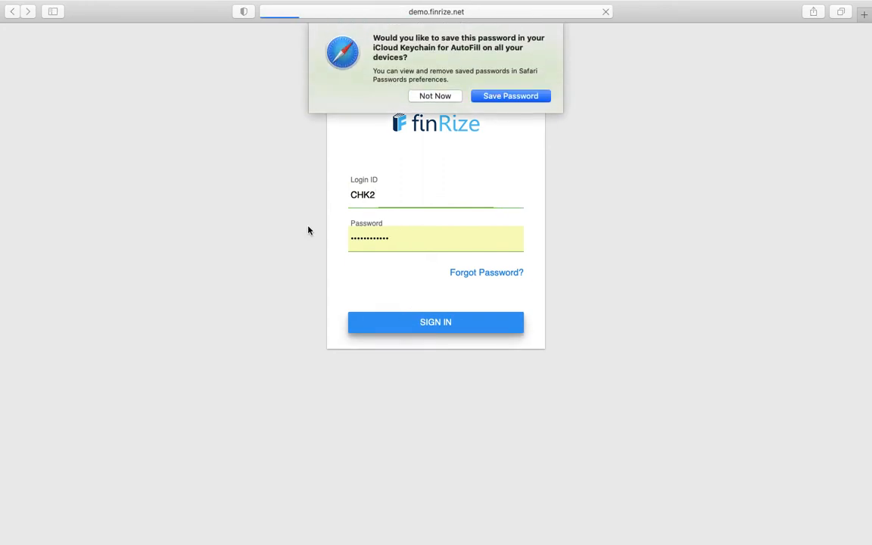
pyautogui.click(435, 96)
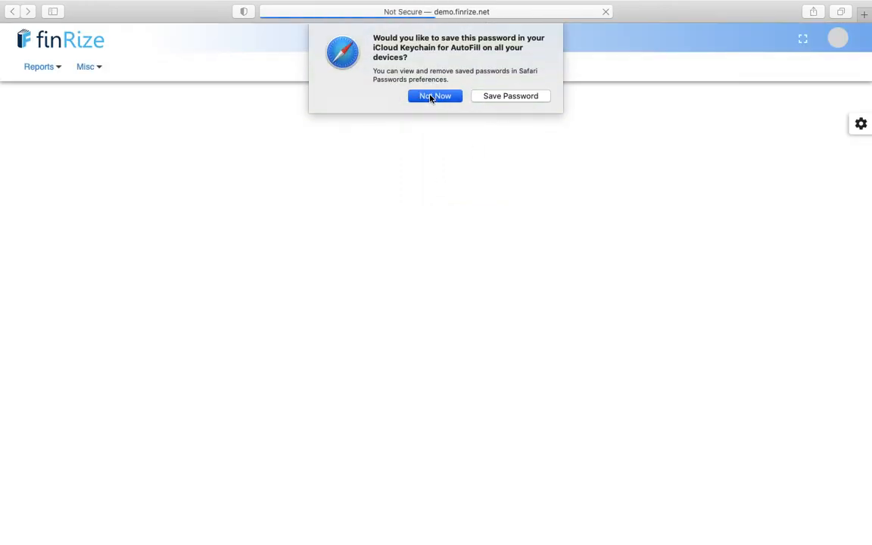
pyautogui.click(839, 42)
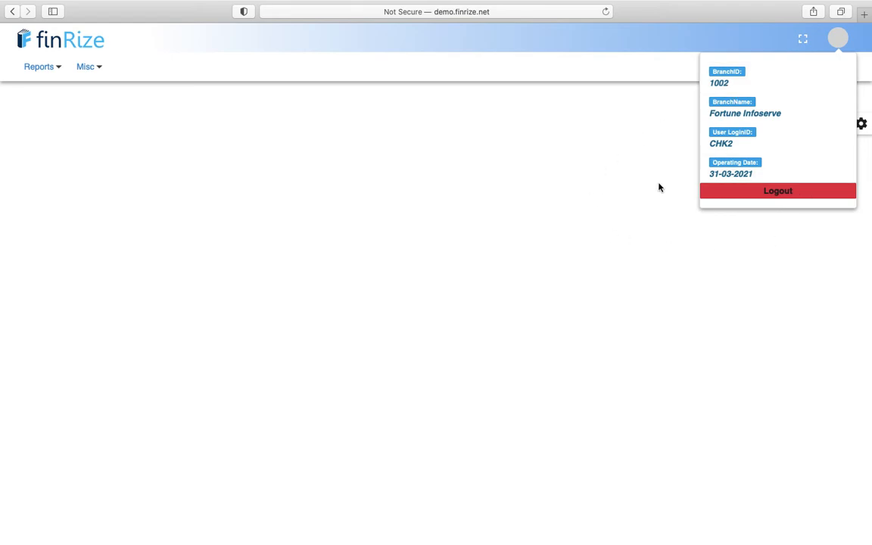
pyautogui.click(379, 180)
# - View the Cash Book report for 31-03-2021
pyautogui.click(85, 66)
pyautogui.click(57, 67)
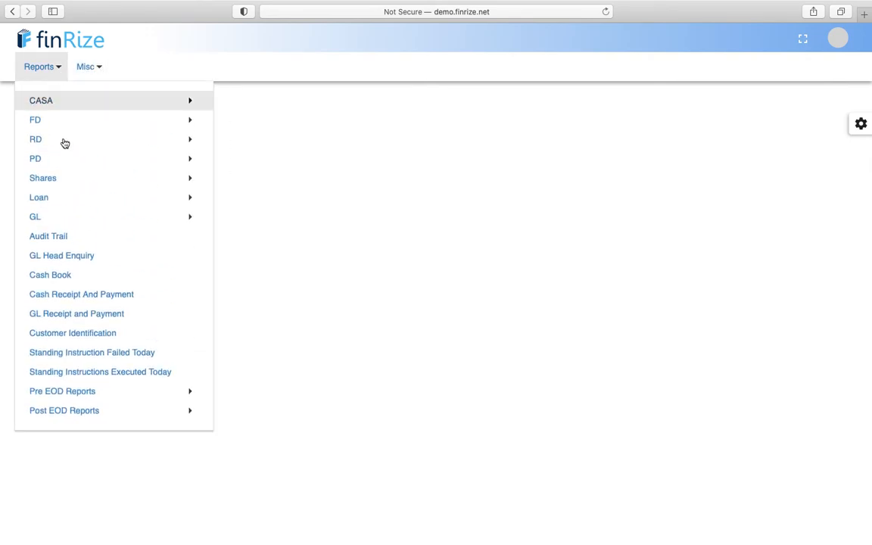
pyautogui.click(57, 278)
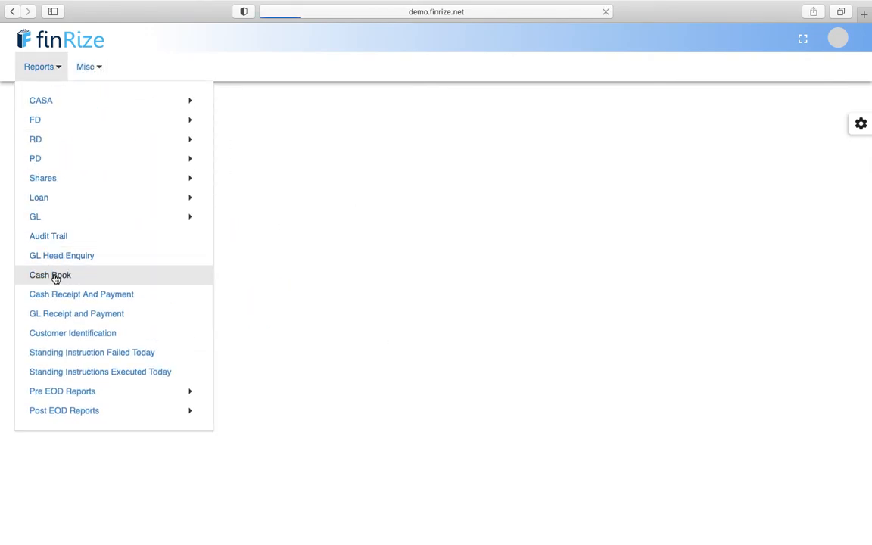
pyautogui.click(469, 163)
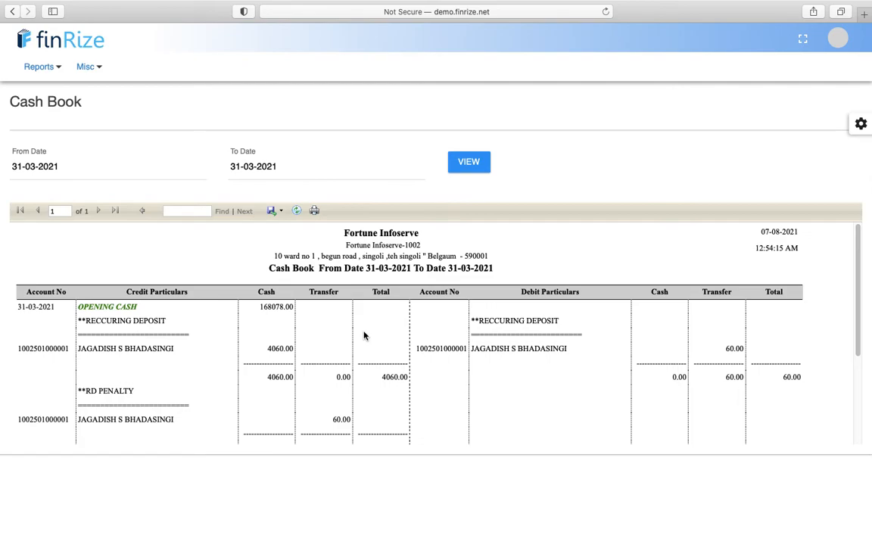
pyautogui.click(84, 67)
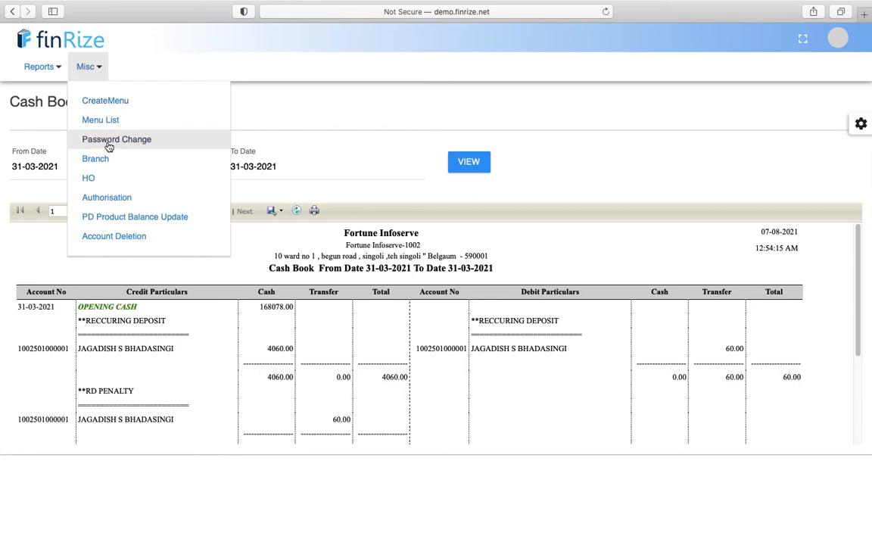
# - List all 6 pending transactions in the Authorisation view
pyautogui.click(106, 200)
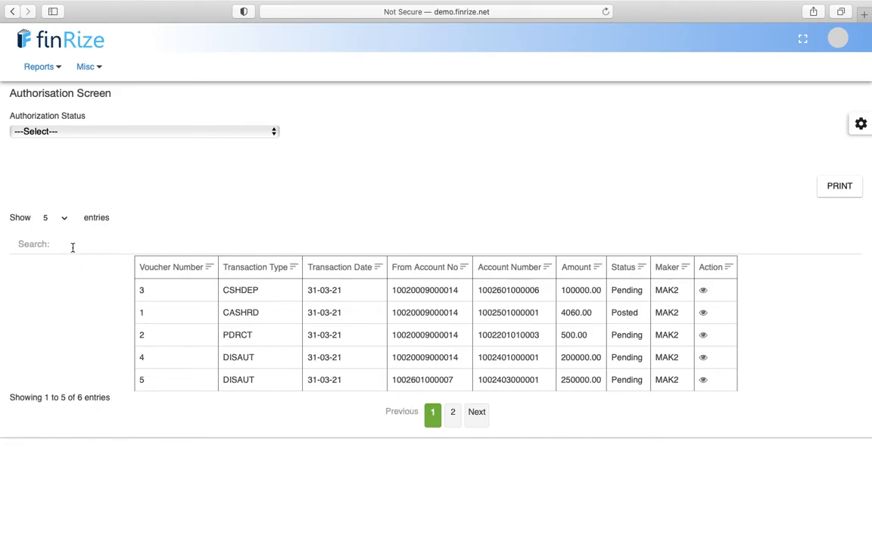
pyautogui.click(64, 221)
pyautogui.click(53, 312)
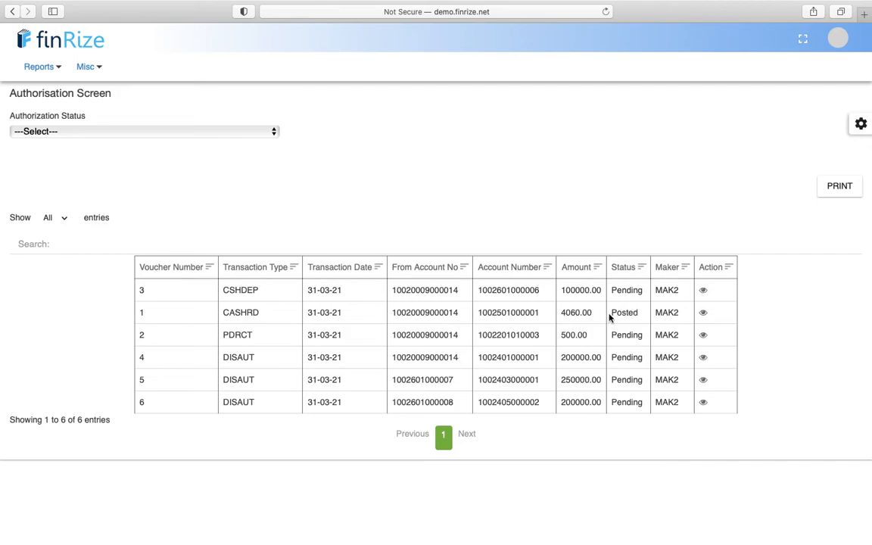
# - Authorise voucher 3's 100000.00 cash deposit and reopen it to confirm it is Posted
pyautogui.click(704, 292)
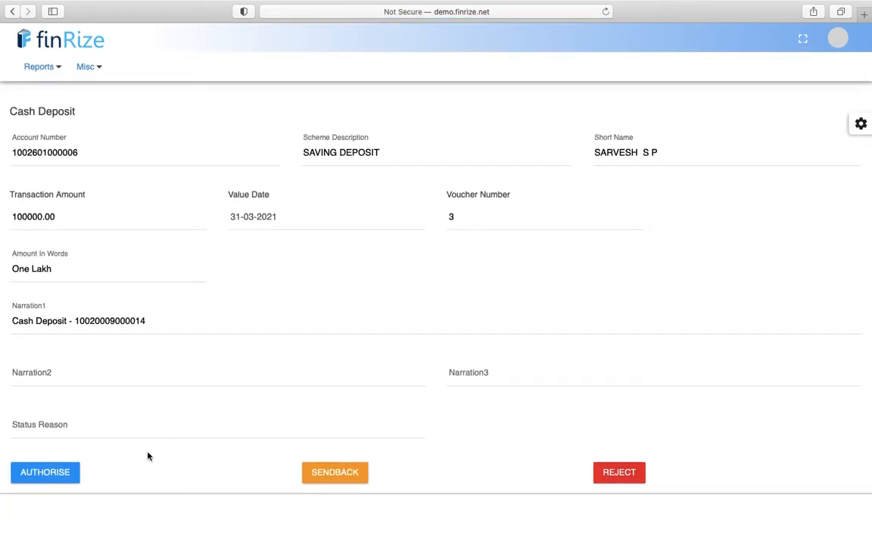
pyautogui.click(59, 475)
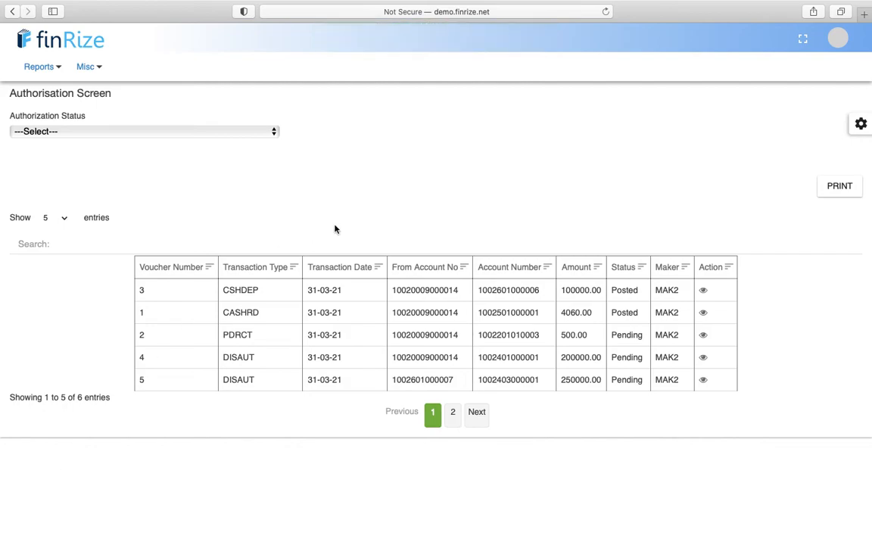
pyautogui.click(704, 292)
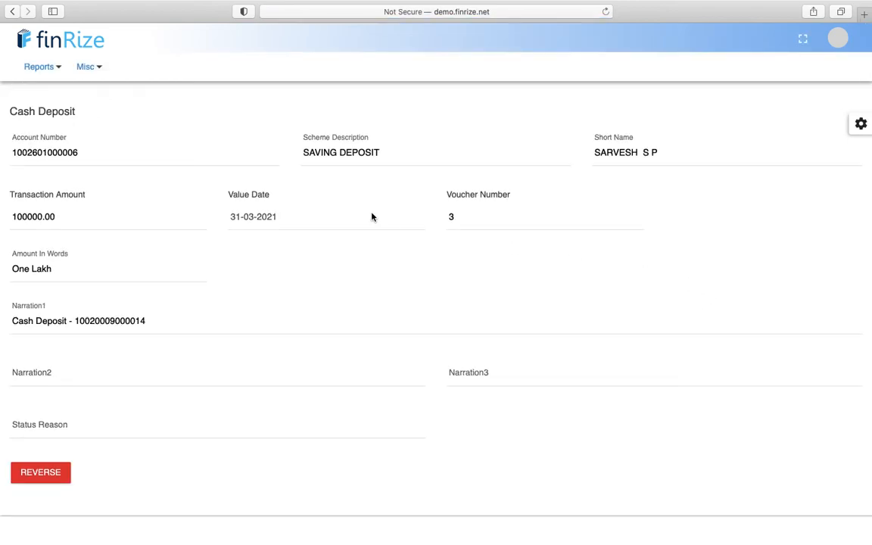
pyautogui.click(86, 67)
pyautogui.click(38, 67)
pyautogui.click(122, 446)
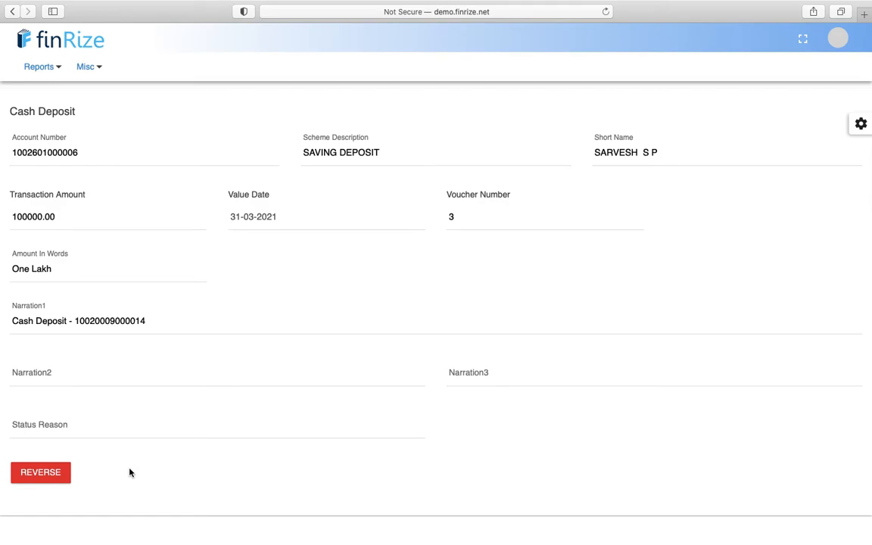
# - Glance at the Misc menu, then open the Reports menu on the Cash Deposit page
pyautogui.click(85, 69)
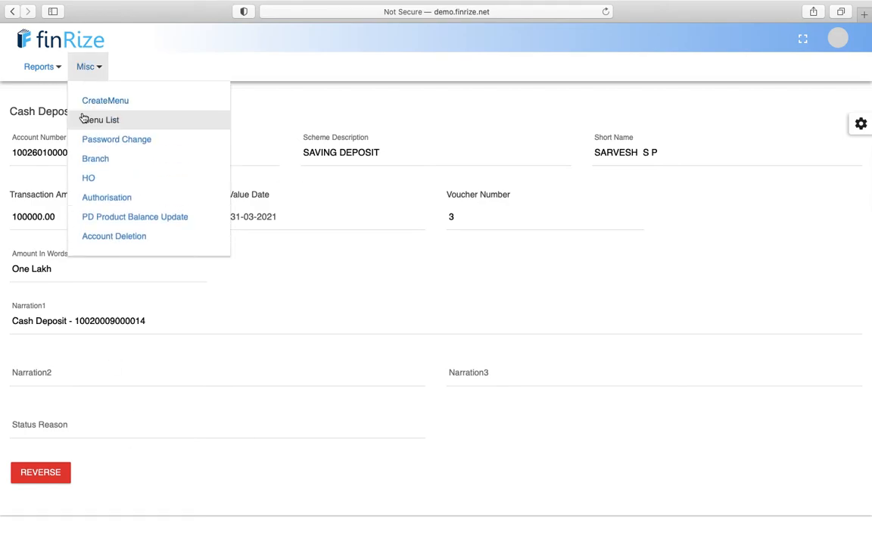
pyautogui.click(46, 68)
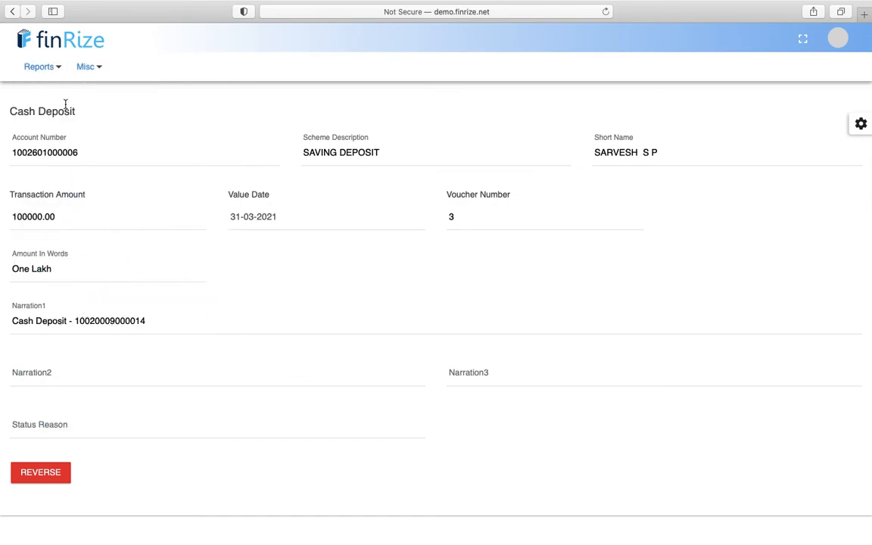
pyautogui.click(53, 70)
# - Generate the Cash Book report for 31-03-2021
pyautogui.moveTo(53, 218)
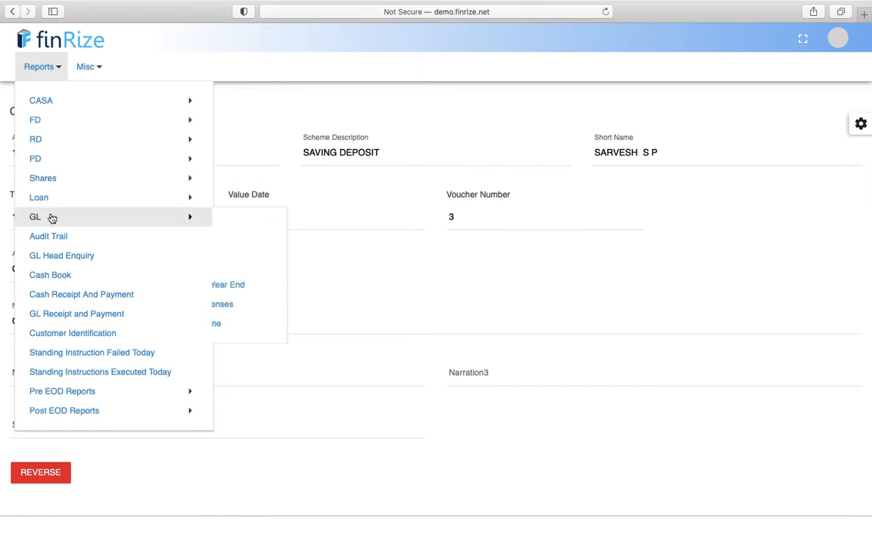
pyautogui.click(56, 282)
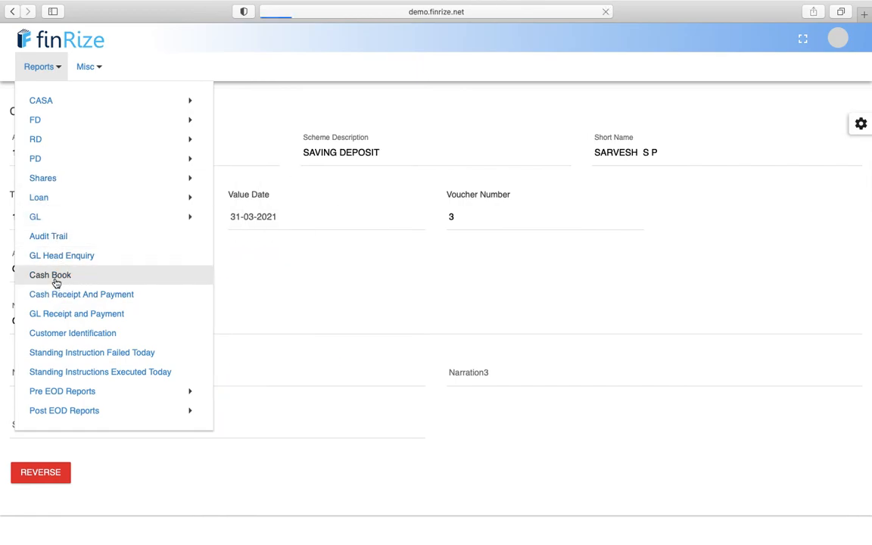
pyautogui.click(467, 164)
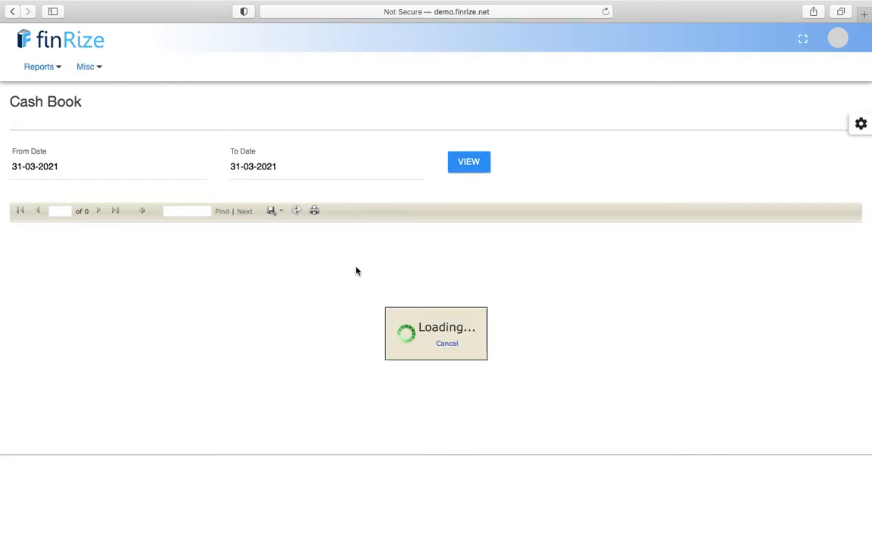
# - Highlight the SAVING DEPOSIT entry with its customer and 100000.00 cash amount in the Cash Book
pyautogui.scroll(-2, 227, 363)
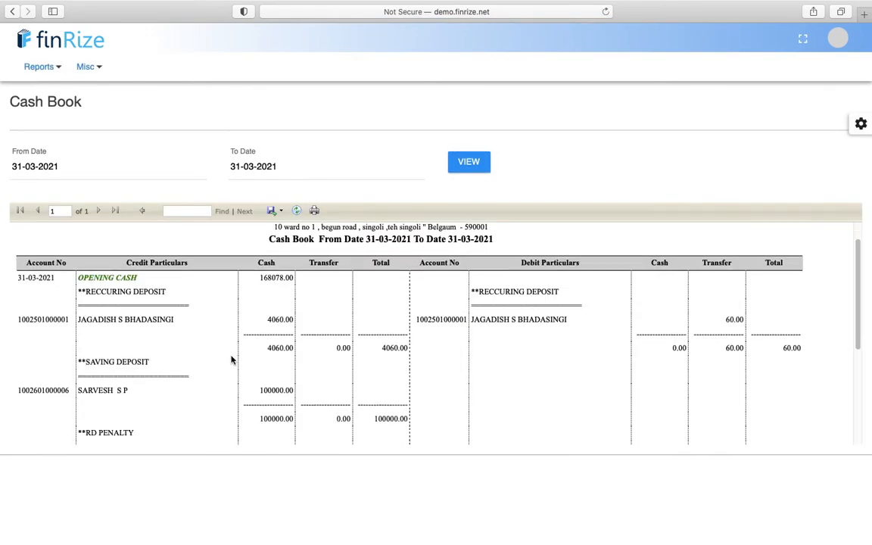
pyautogui.scroll(-3, 143, 388)
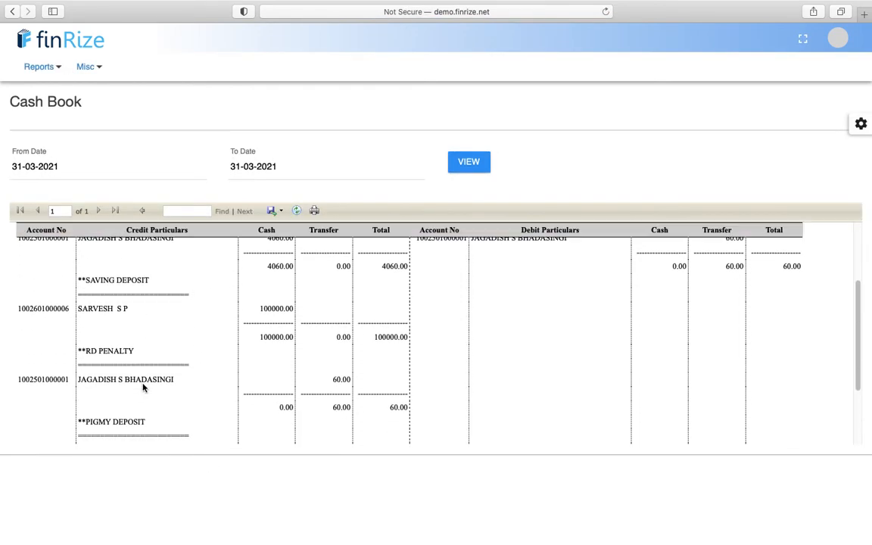
pyautogui.tripleClick(94, 309)
pyautogui.doubleClick(262, 308)
pyautogui.tripleClick(107, 281)
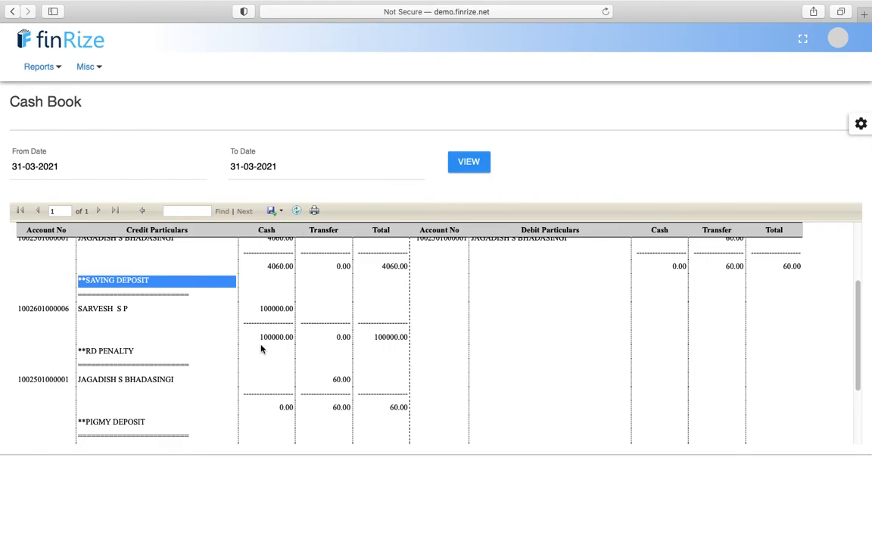
pyautogui.scroll(5, 278, 318)
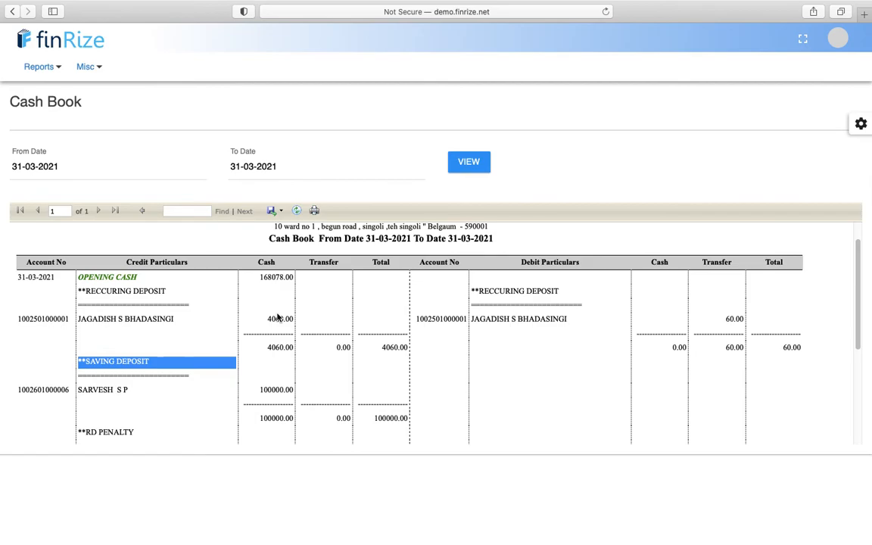
pyautogui.scroll(-4, 278, 318)
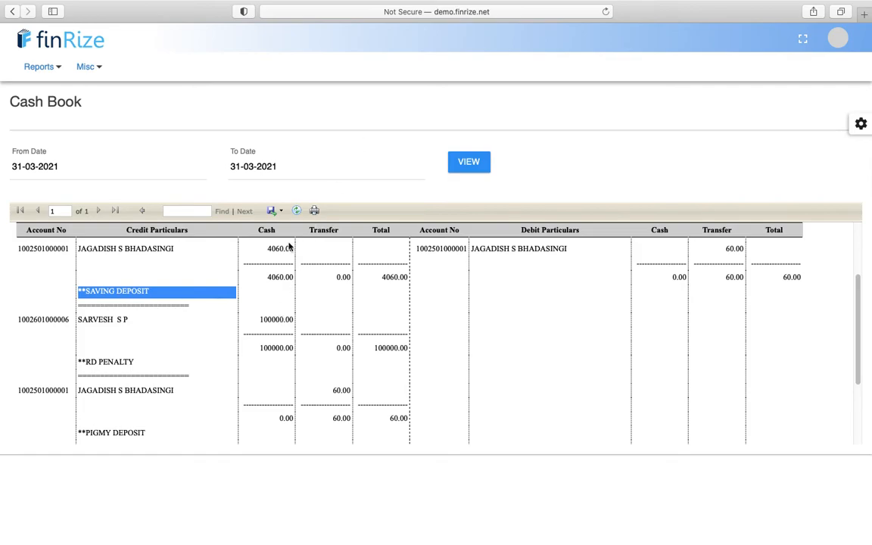
pyautogui.moveTo(50, 74)
# - Log out and sign back in under a different user login, declining the browser's password save
pyautogui.click(838, 36)
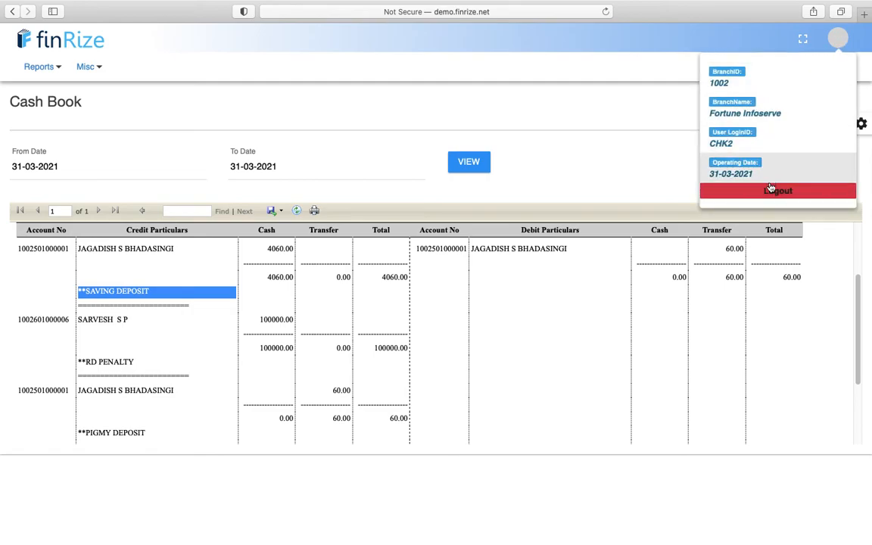
pyautogui.click(769, 189)
pyautogui.click(374, 189)
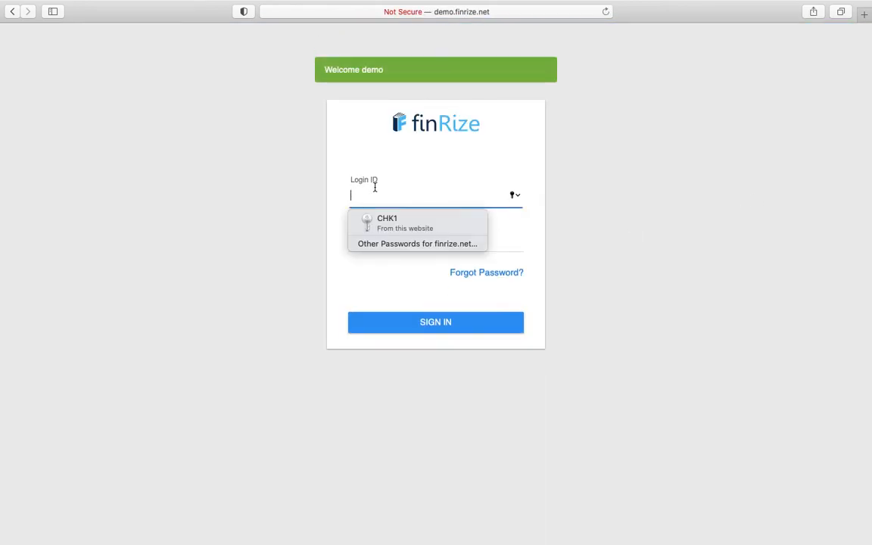
pyautogui.write('m')
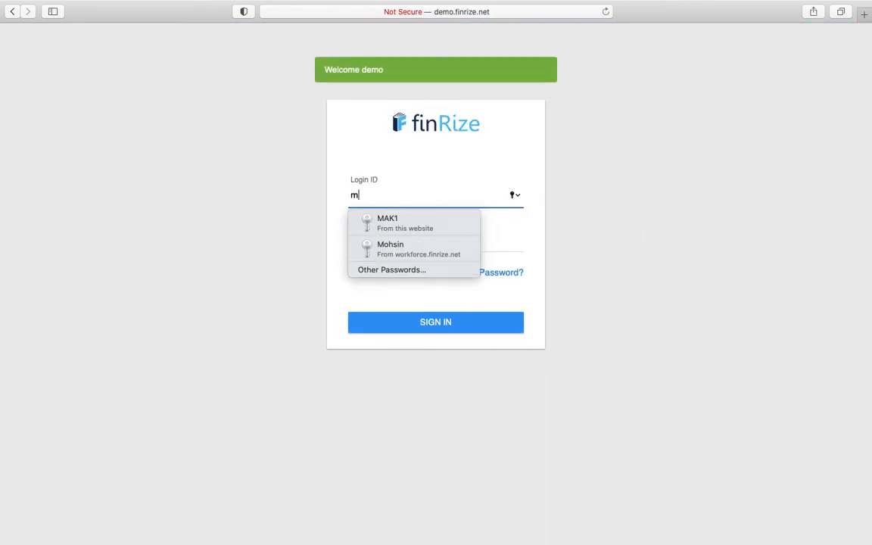
pyautogui.click(403, 220)
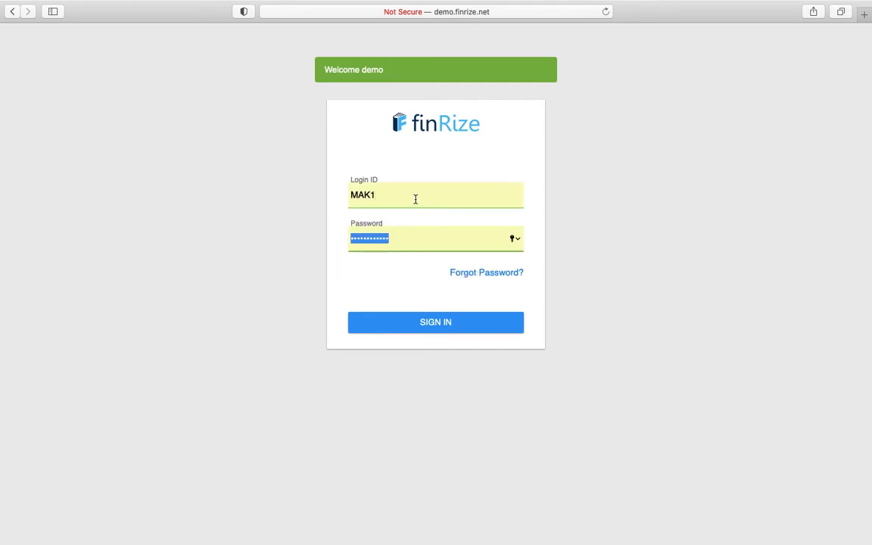
pyautogui.click(415, 198)
pyautogui.press('BackSpace')
pyautogui.write('2')
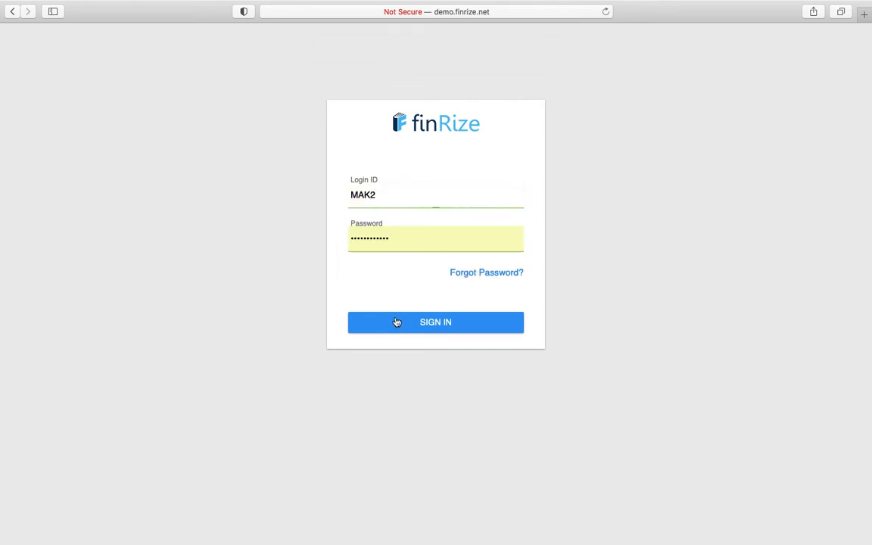
pyautogui.click(395, 323)
pyautogui.click(448, 95)
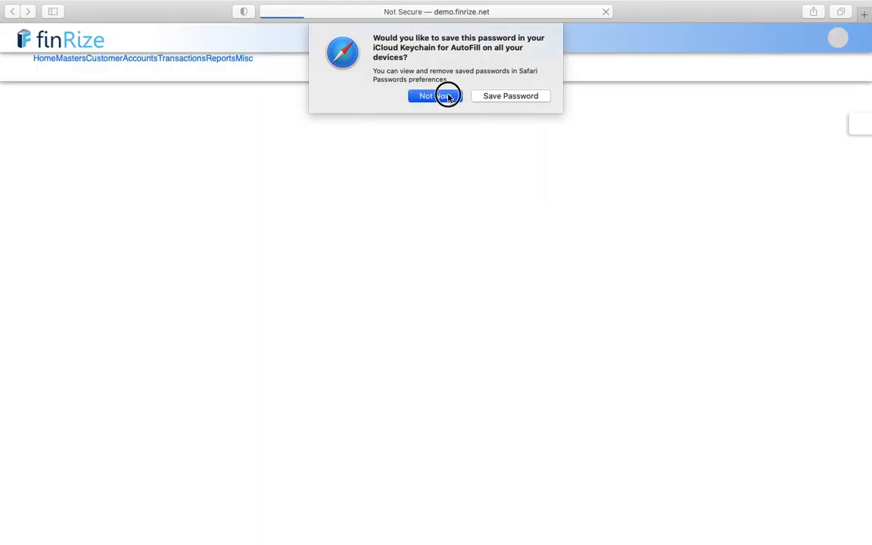
pyautogui.click(189, 75)
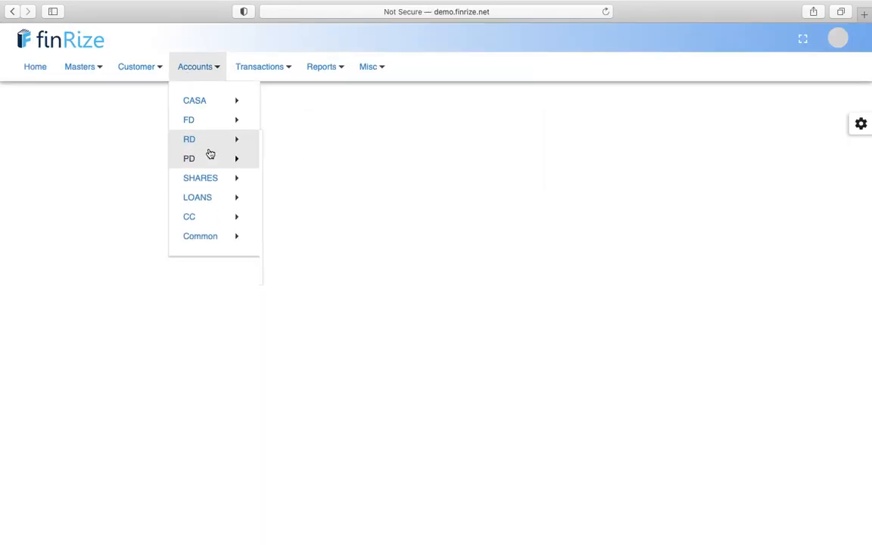
# - Open the FD Account Opening form and enter a customer ID, which is rejected as inactive
pyautogui.moveTo(223, 128)
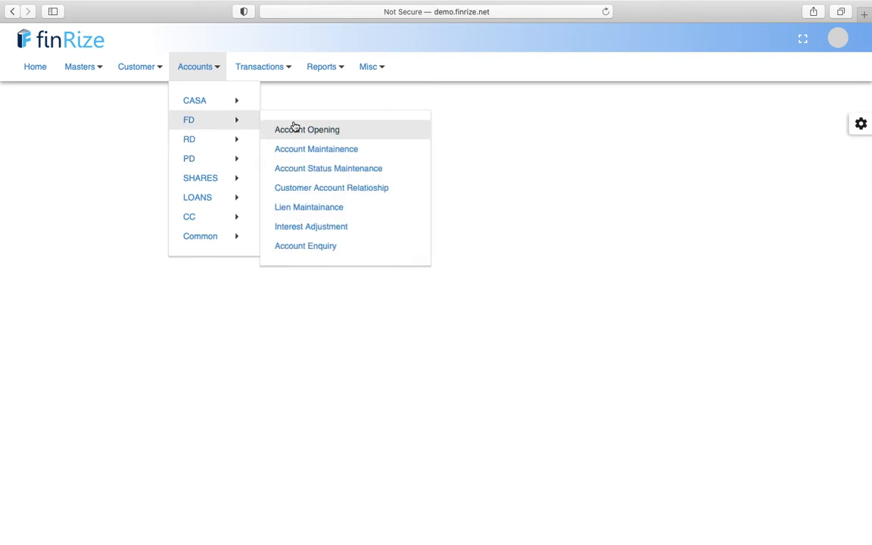
pyautogui.click(294, 129)
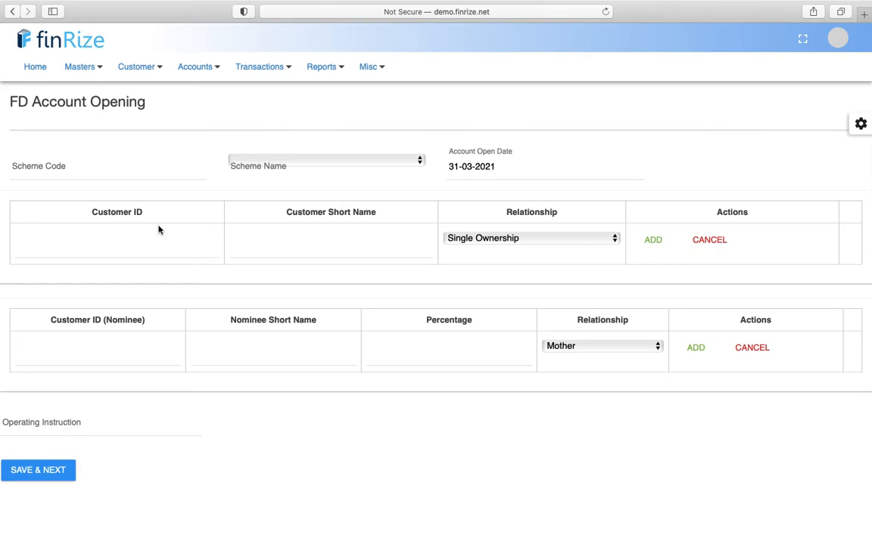
pyautogui.click(125, 246)
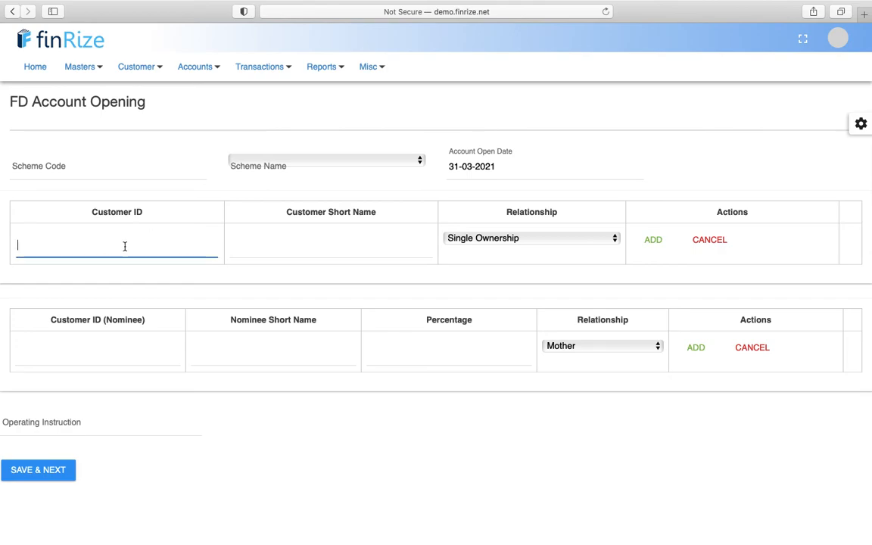
pyautogui.write('1000')
pyautogui.press('BackSpace')
pyautogui.write('10002')
pyautogui.press('Tab')
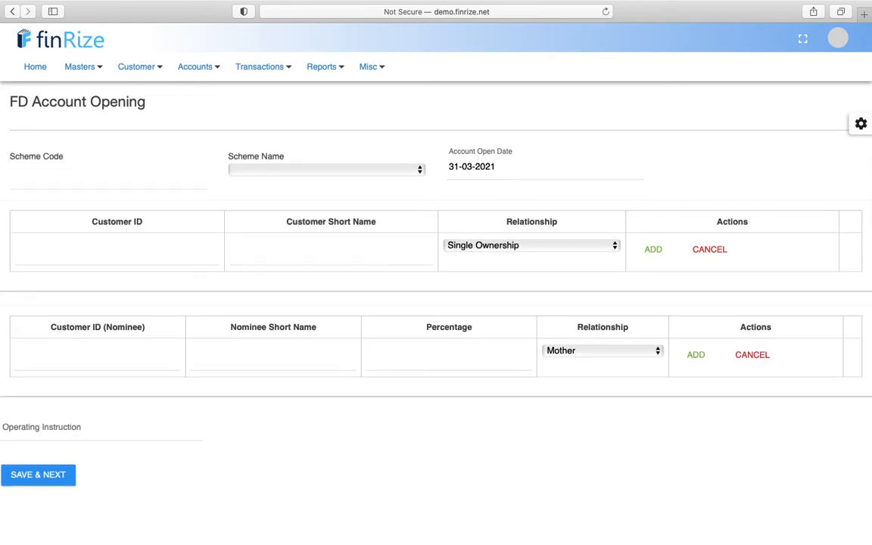
pyautogui.click(115, 242)
pyautogui.write('1000')
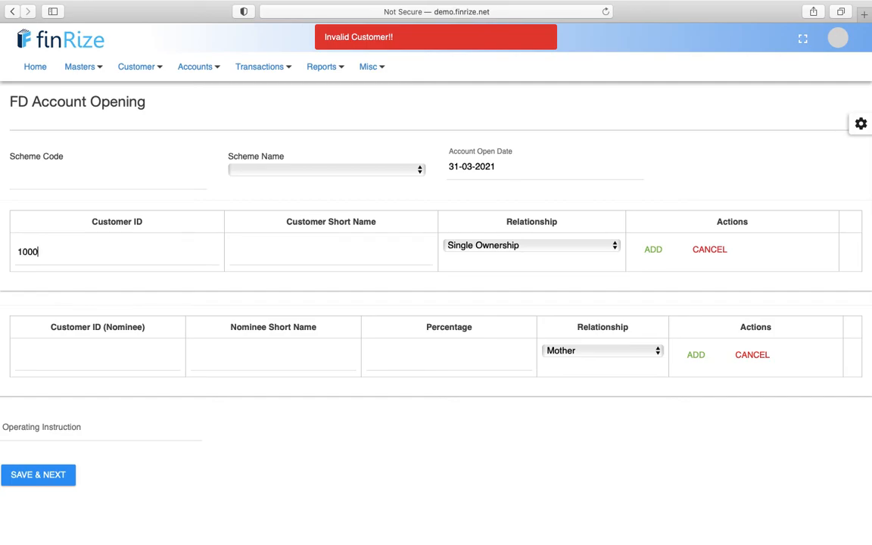
pyautogui.press('BackSpace')
pyautogui.write('100002')
pyautogui.press('Tab')
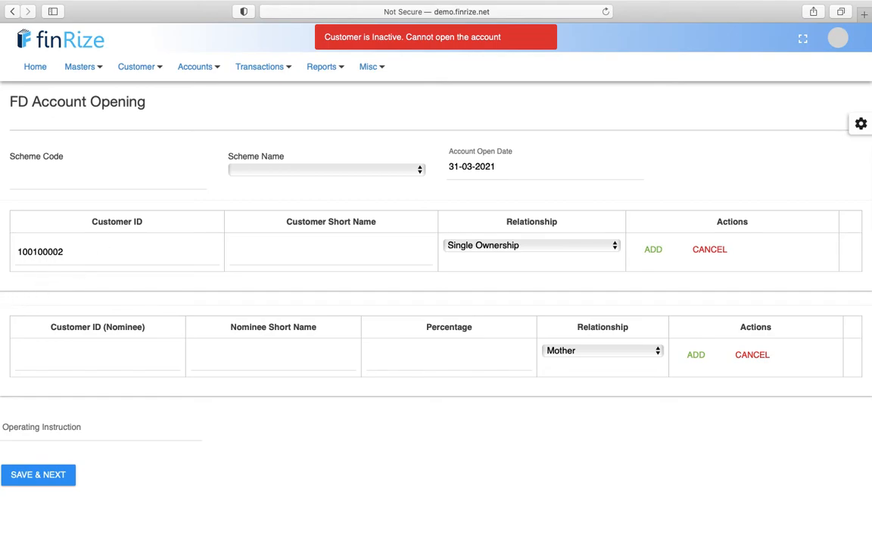
# - Replace it with an active customer's ID so the short name fills in automatically
pyautogui.click(46, 252)
pyautogui.write('0')
pyautogui.press('Tab')
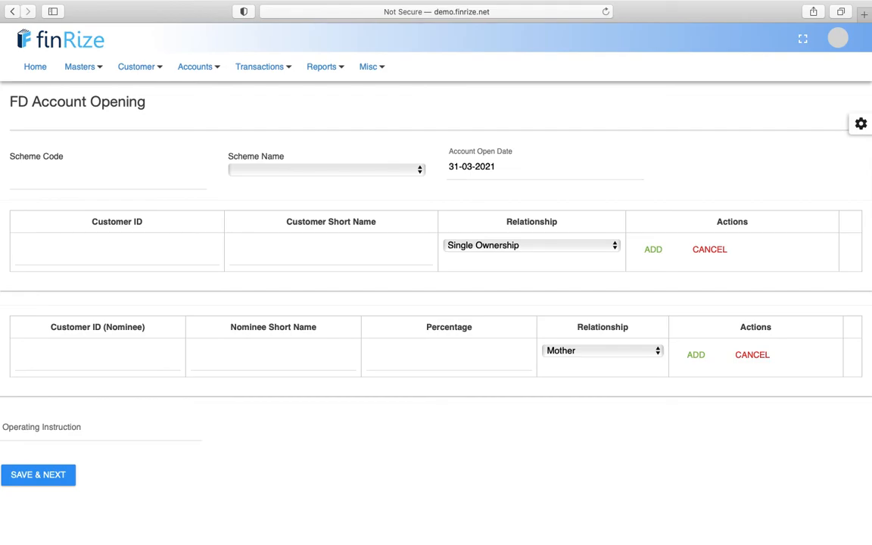
pyautogui.write('1001')
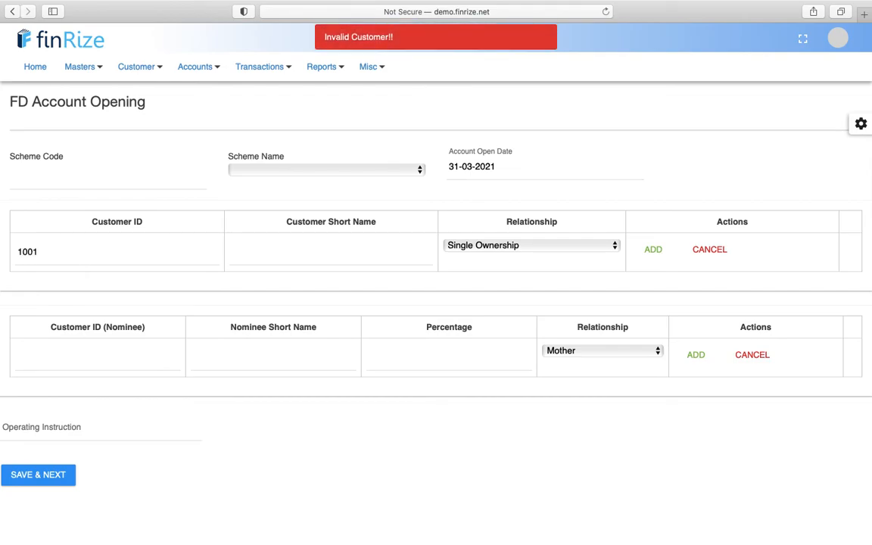
pyautogui.press('BackSpace')
pyautogui.write('2')
pyautogui.press('BackSpace')
pyautogui.write('1000')
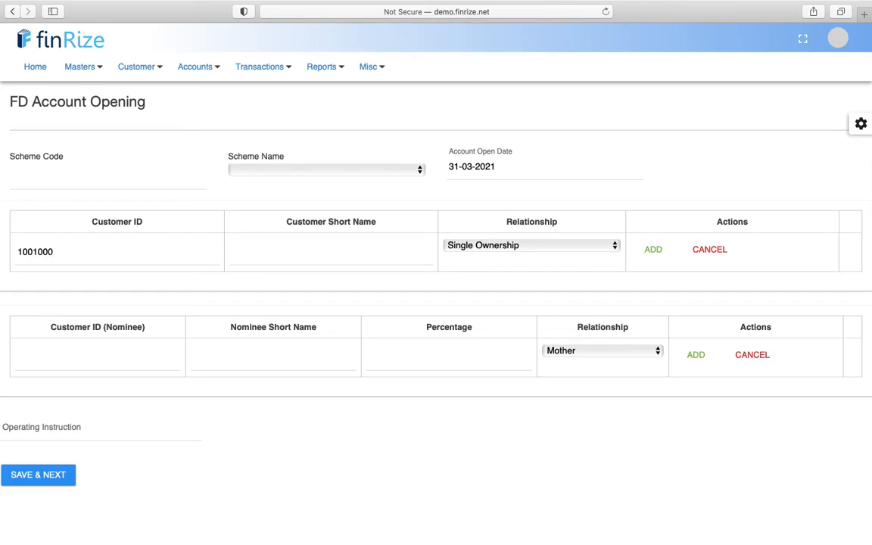
pyautogui.write('02')
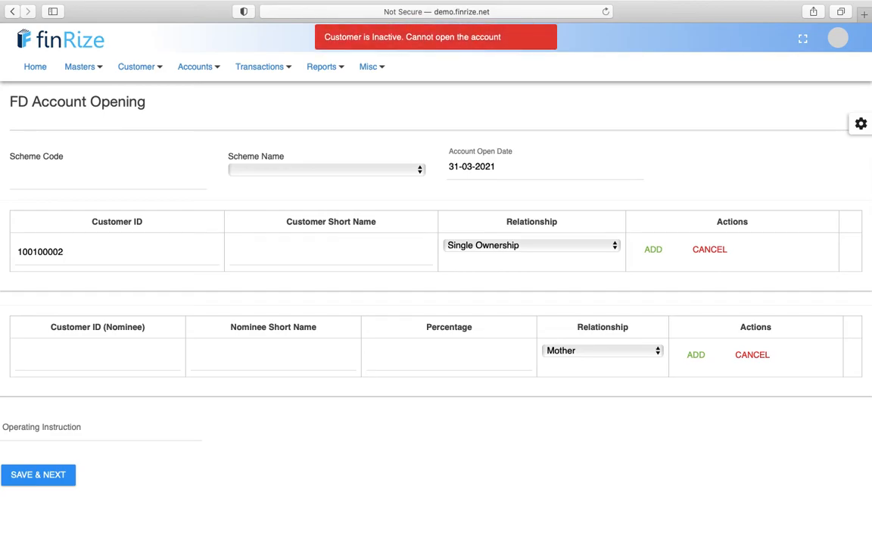
pyautogui.click(92, 252)
pyautogui.press('BackSpace')
pyautogui.write('5')
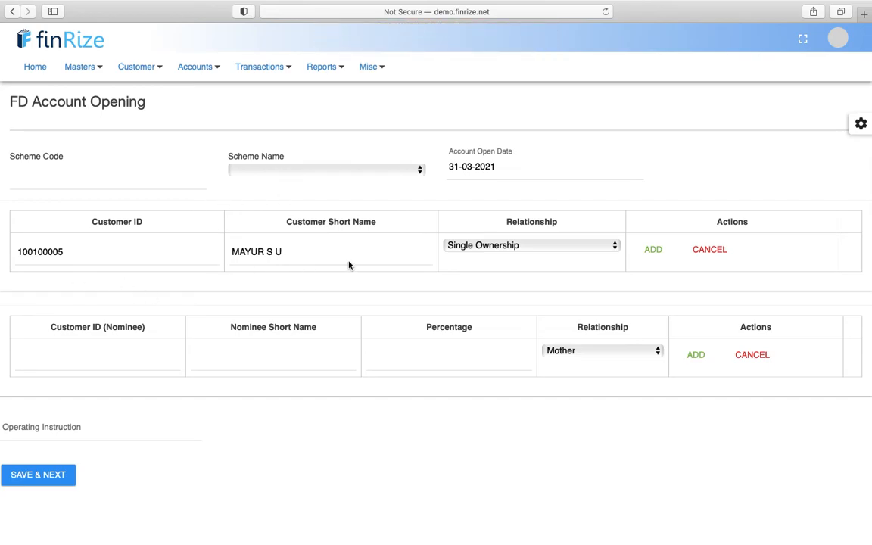
# - Add the customer as single owner, choose scheme DOUBLE DEPOSIT (code 303) and save the account
pyautogui.click(661, 255)
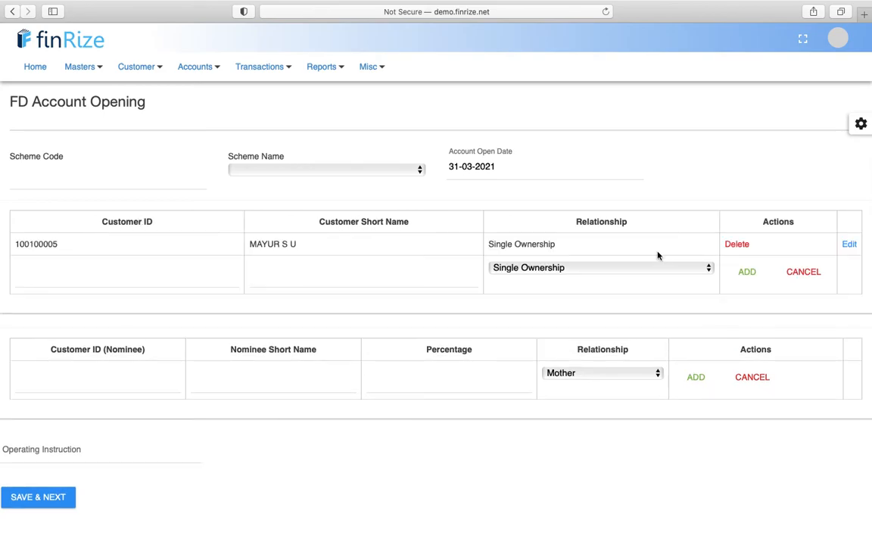
pyautogui.click(42, 499)
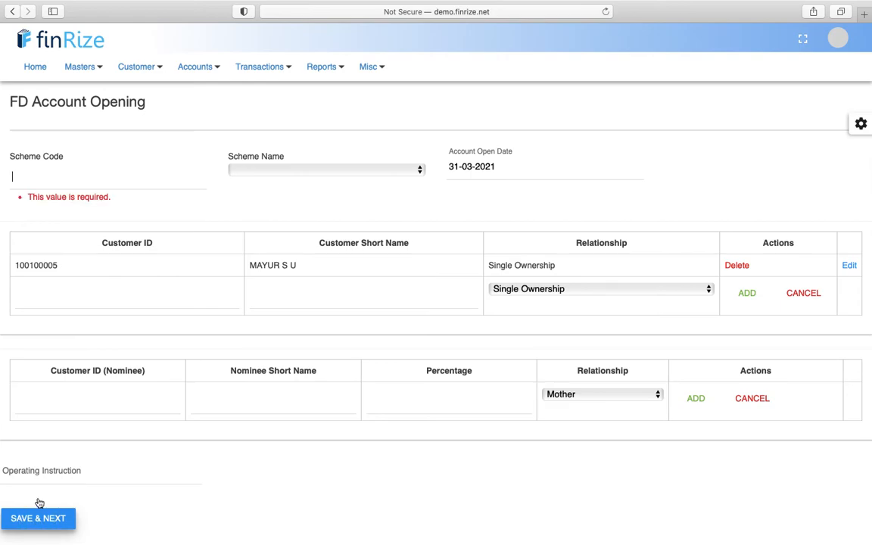
pyautogui.click(255, 170)
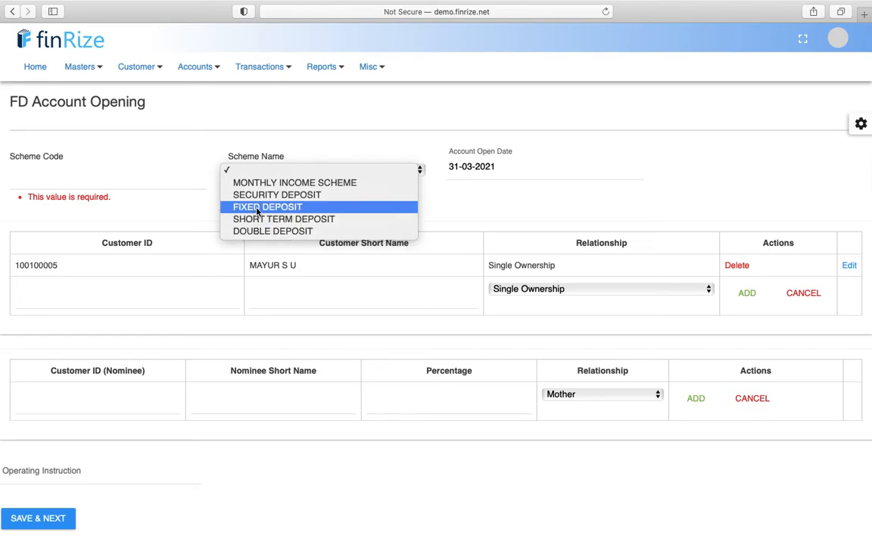
pyautogui.click(257, 232)
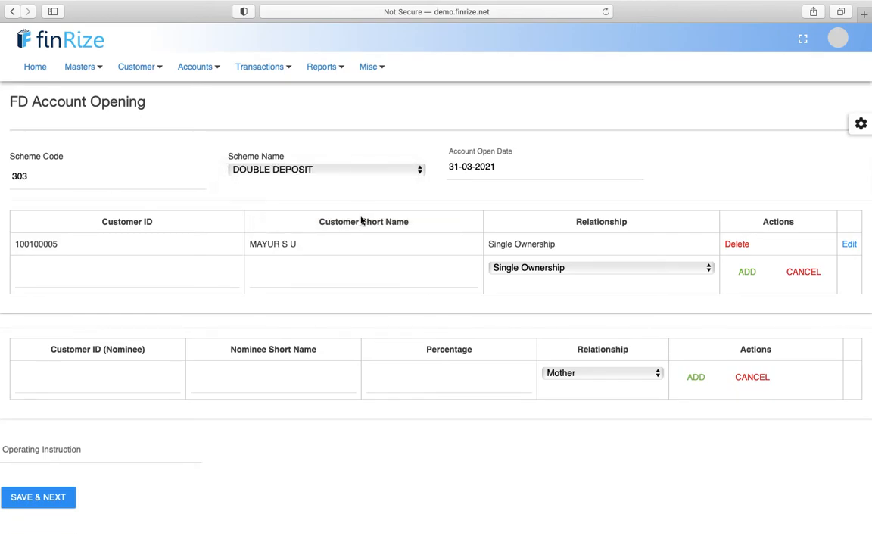
pyautogui.click(38, 498)
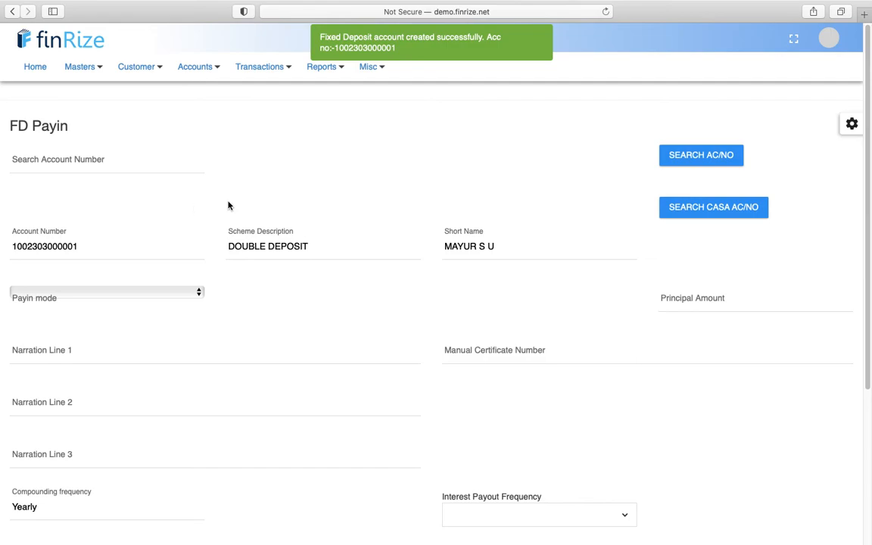
# - Set Payin mode to Cash, leave the certificate number blank, and pay interest at Maturity
pyautogui.scroll(-5, 227, 204)
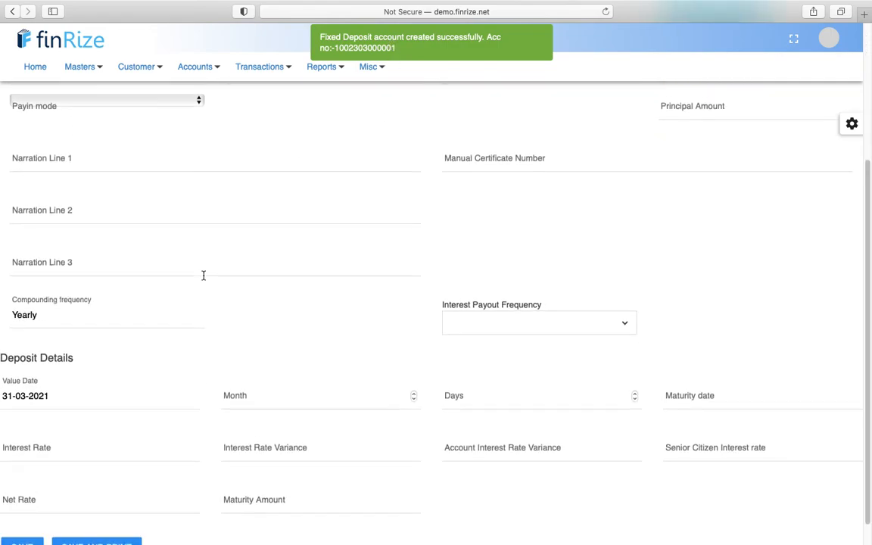
pyautogui.scroll(4, 203, 276)
pyautogui.scroll(2, 203, 275)
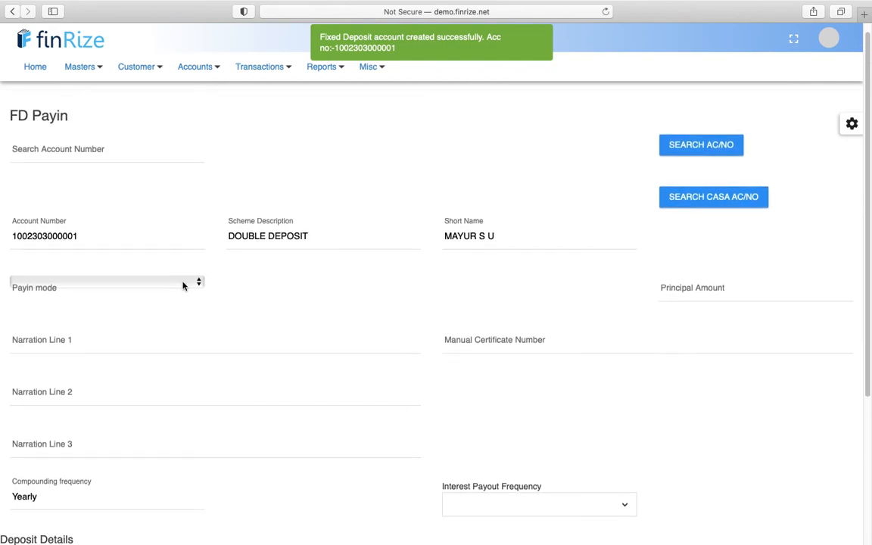
pyautogui.click(185, 284)
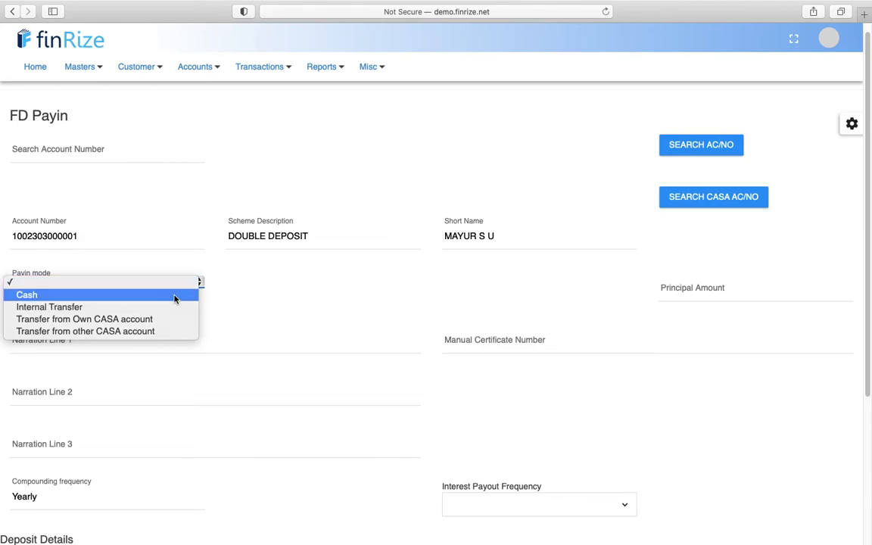
pyautogui.click(174, 297)
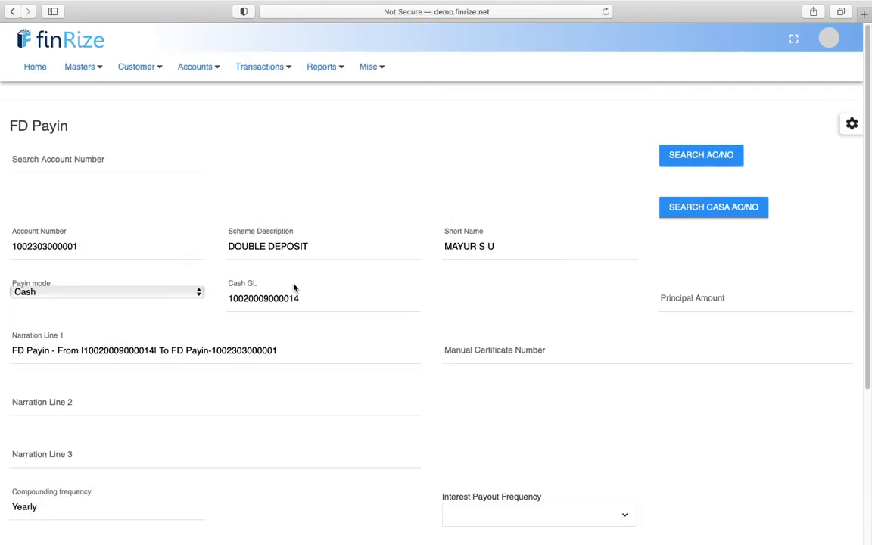
pyautogui.click(199, 292)
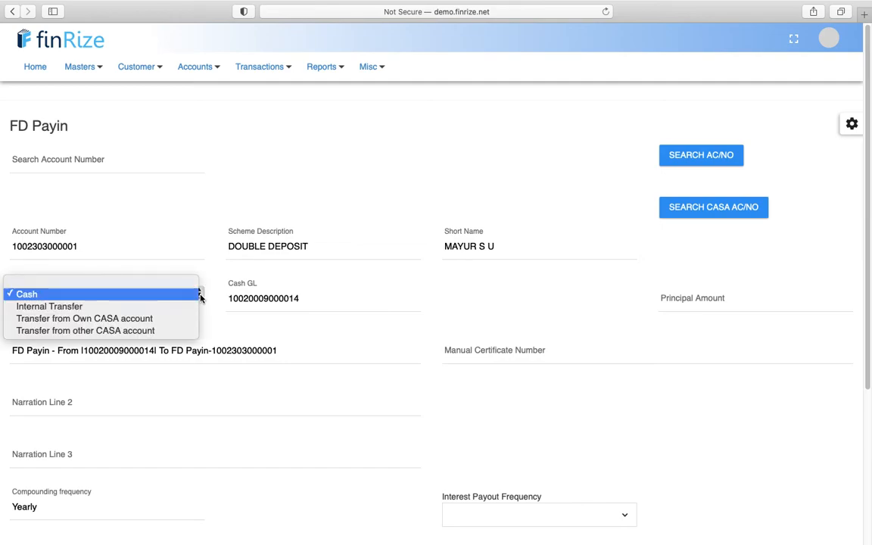
pyautogui.click(214, 266)
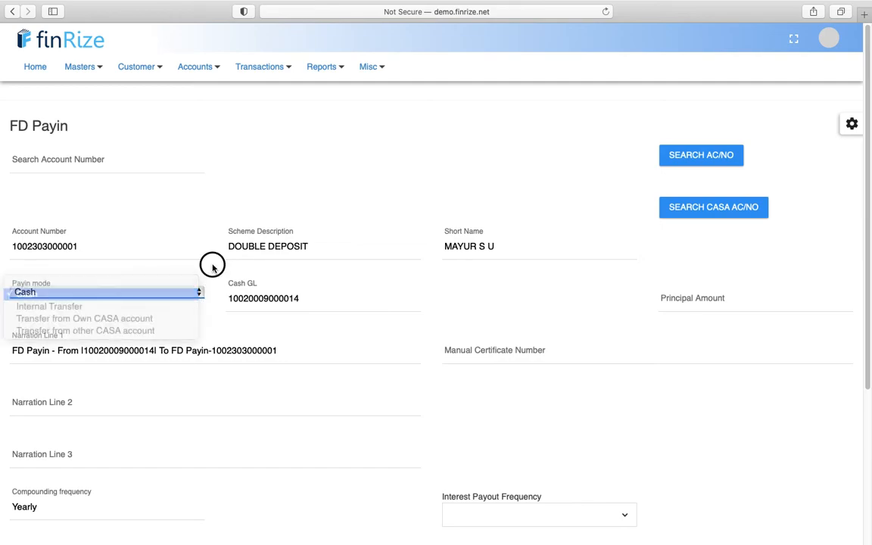
pyautogui.scroll(-2, 226, 361)
pyautogui.click(522, 280)
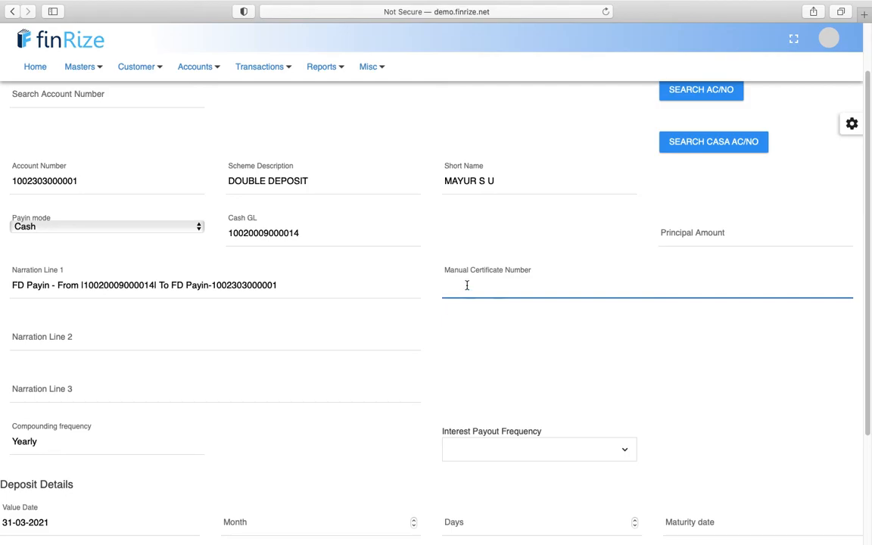
pyautogui.click(432, 343)
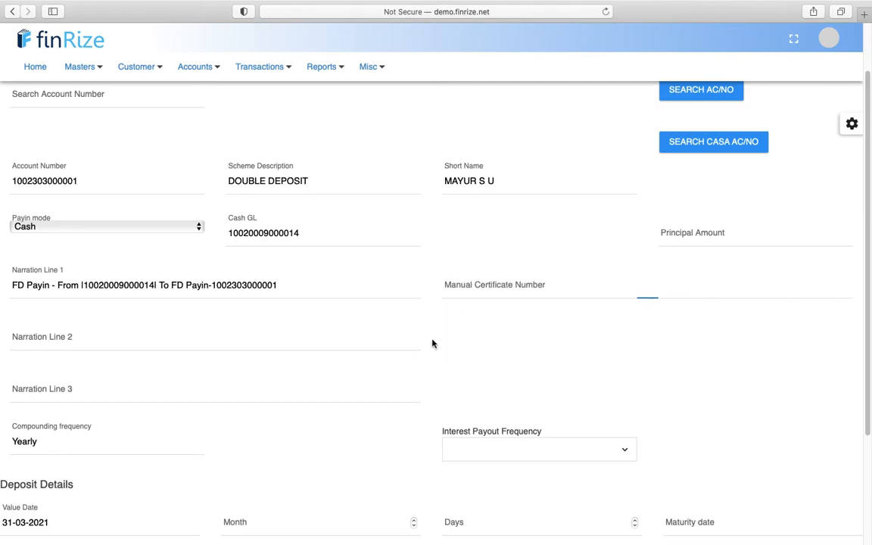
pyautogui.scroll(-3, 432, 343)
pyautogui.scroll(-3, 432, 343)
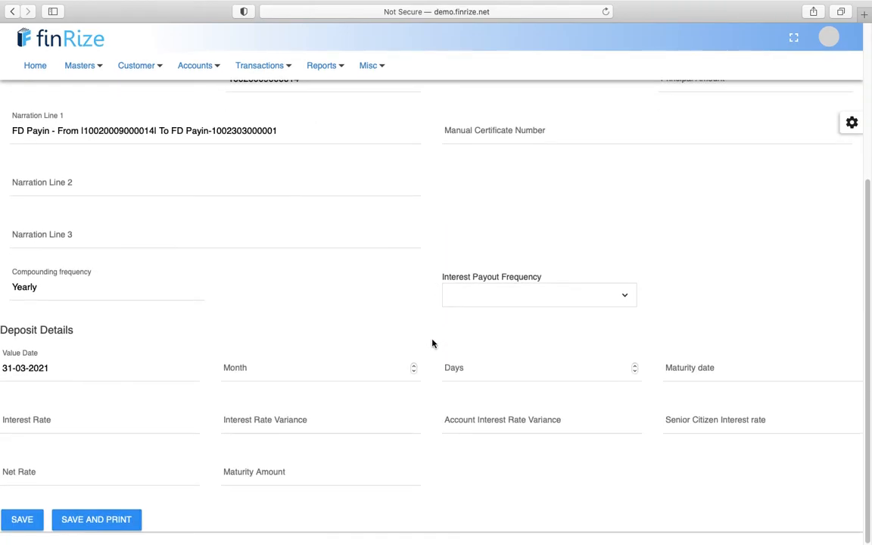
pyautogui.click(518, 303)
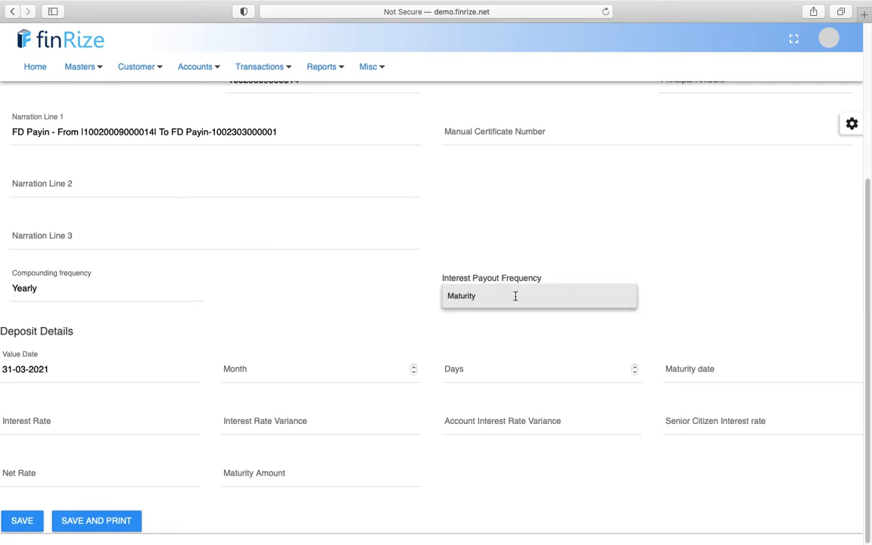
pyautogui.click(515, 296)
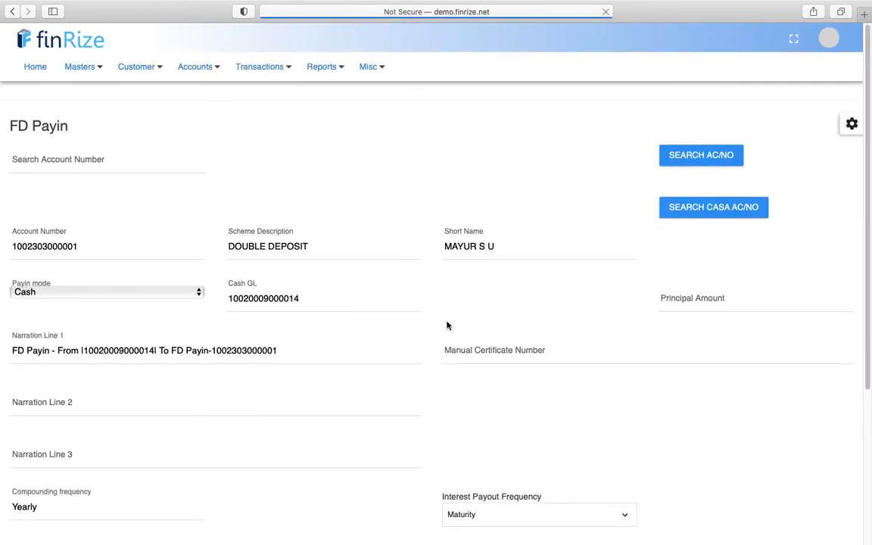
# - Enter a 60-month term and 1000000 principal, then save the FD payin
pyautogui.click(227, 363)
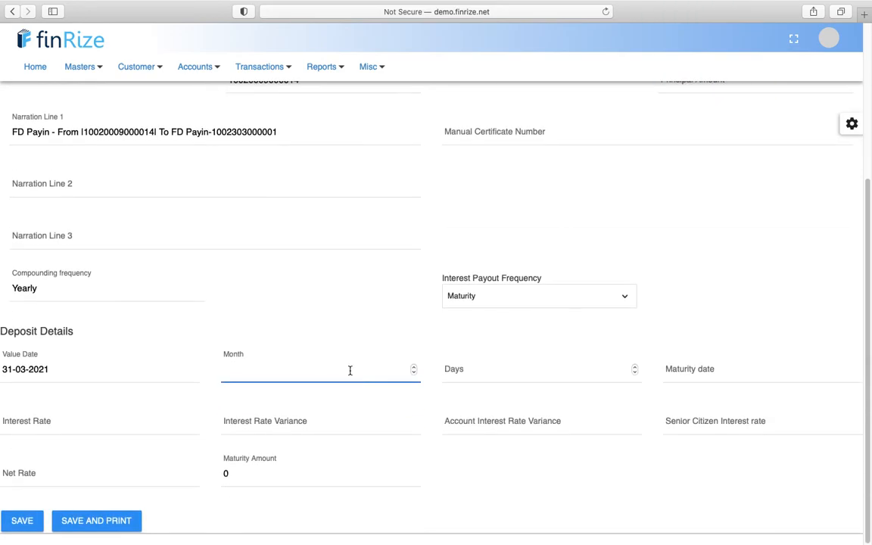
pyautogui.write('60')
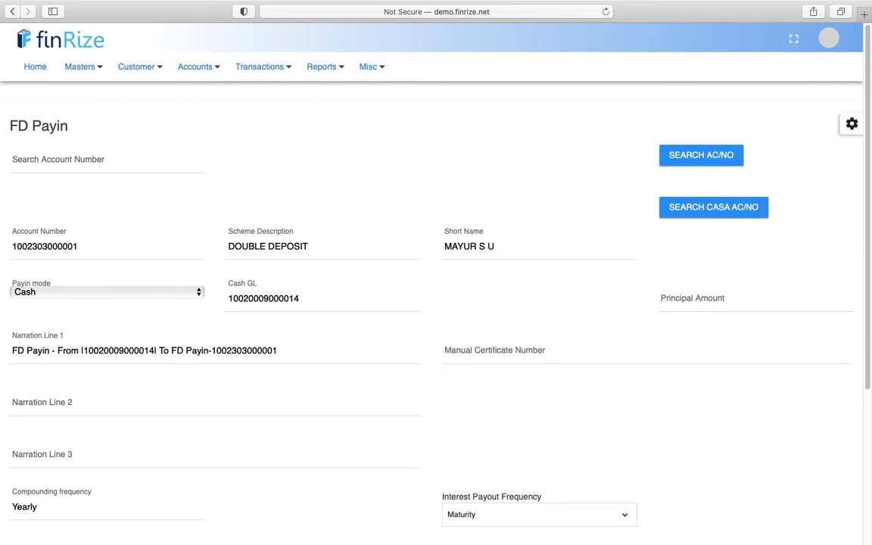
pyautogui.scroll(-3, 449, 407)
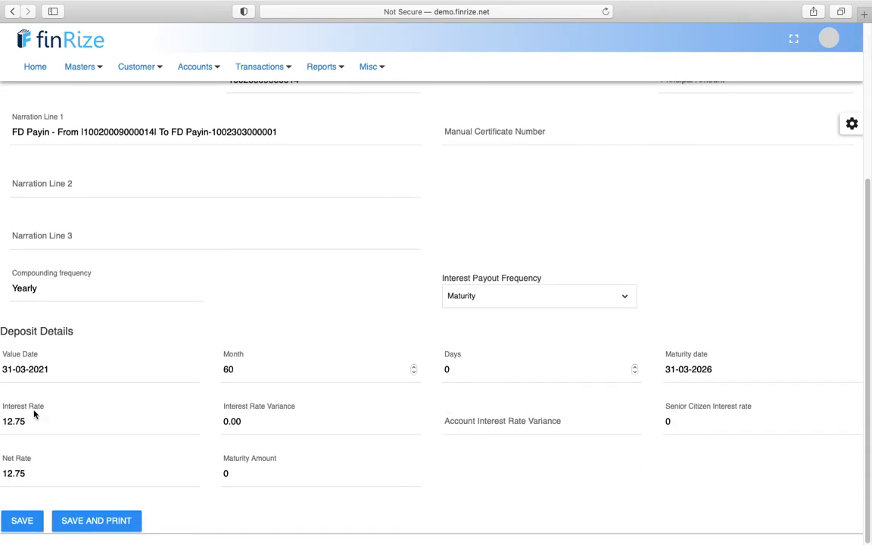
pyautogui.click(22, 521)
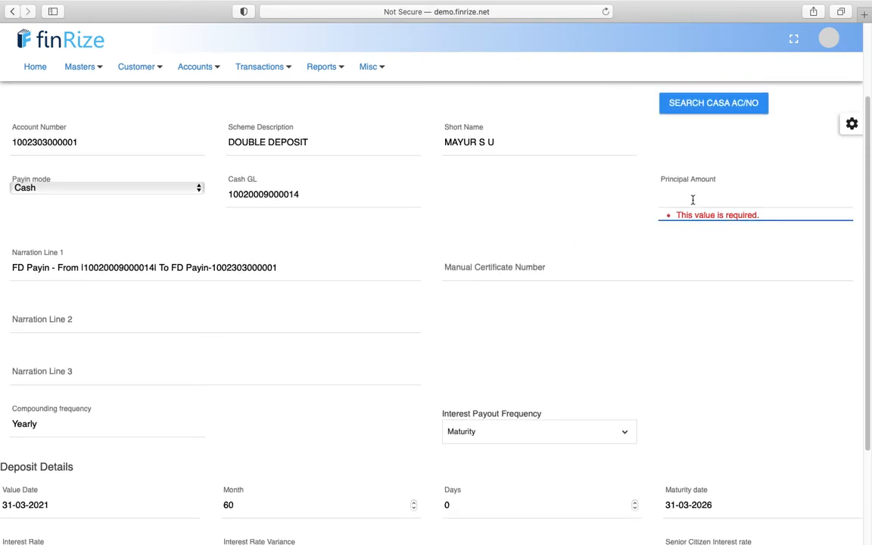
pyautogui.write('1000000')
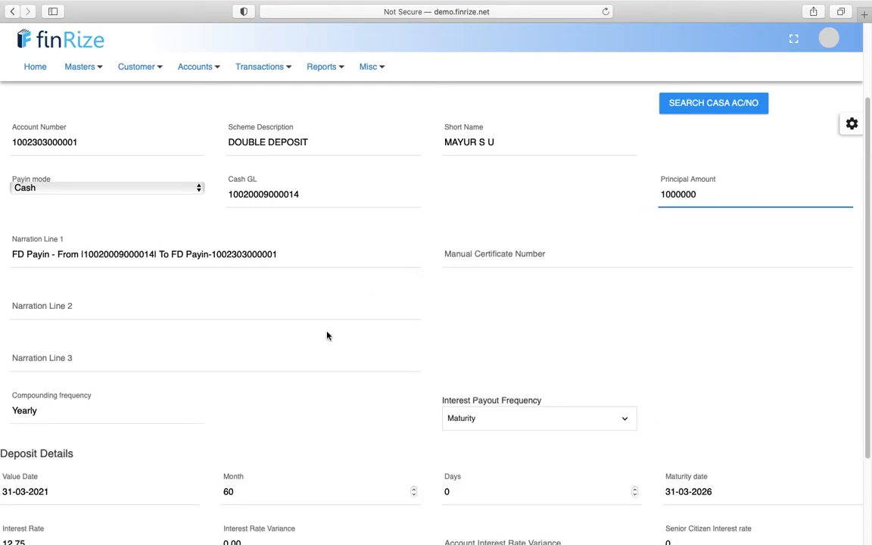
pyautogui.press('Return')
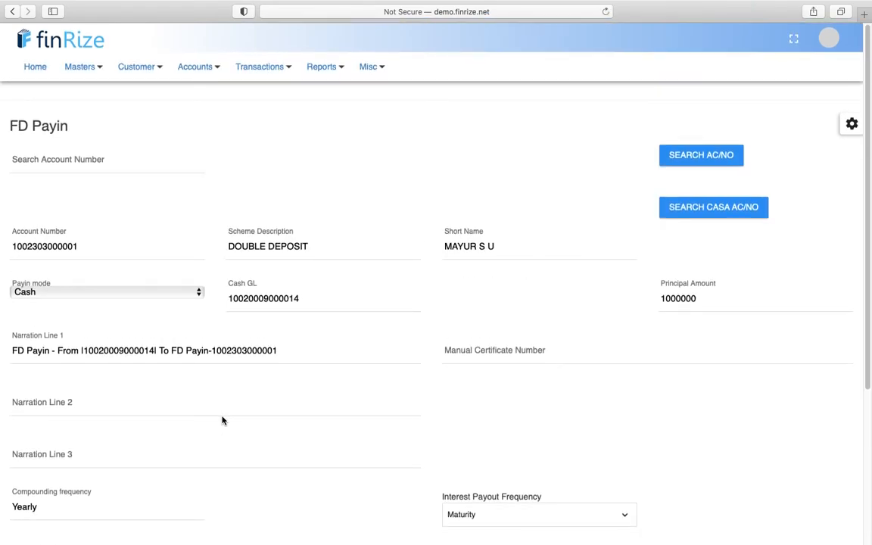
pyautogui.scroll(-5, 222, 421)
pyautogui.click(19, 524)
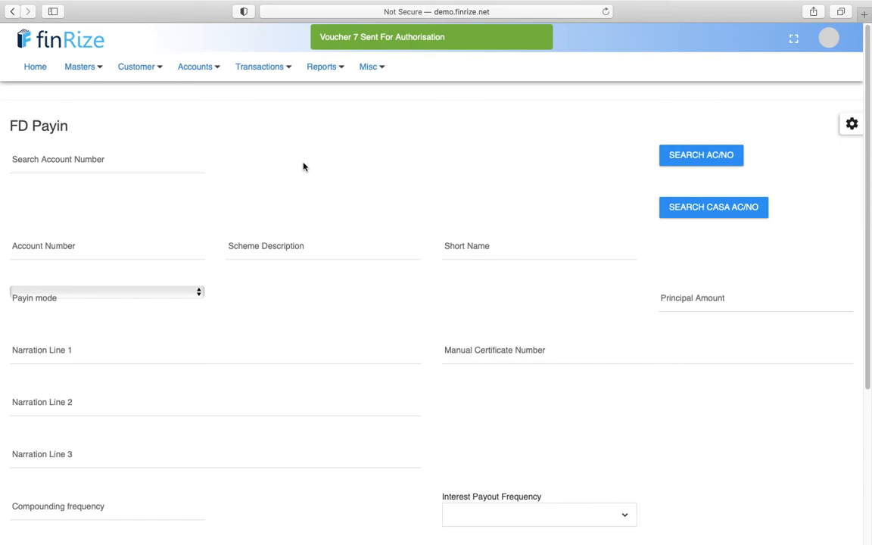
# - Open the RD Account Opening form from the Accounts menu
pyautogui.click(136, 67)
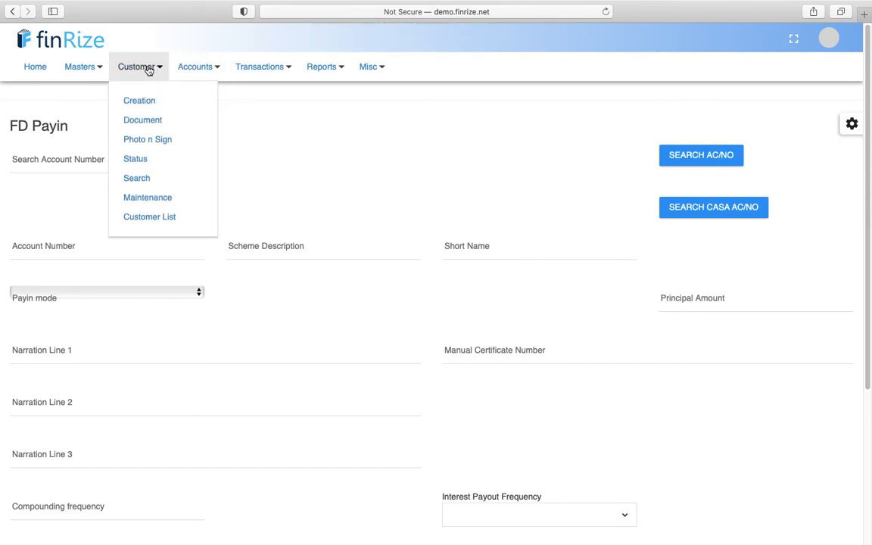
pyautogui.click(203, 67)
pyautogui.moveTo(208, 142)
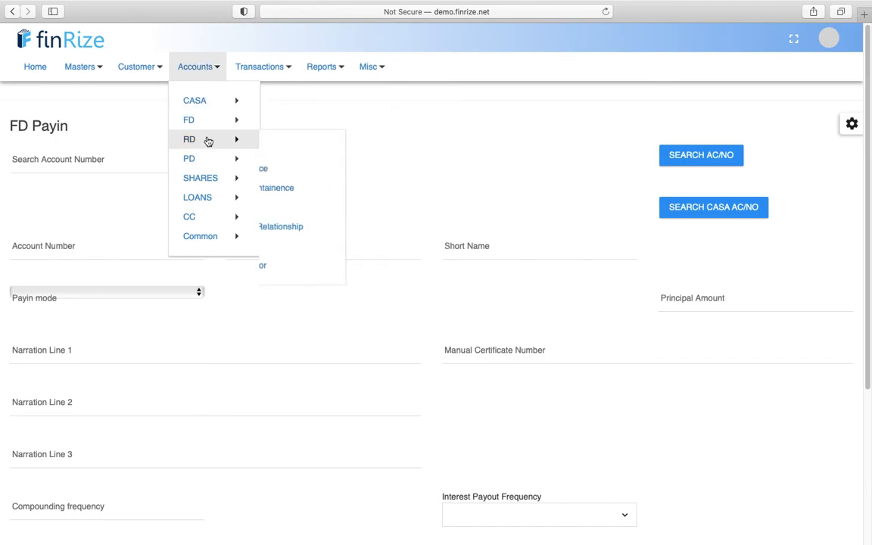
pyautogui.moveTo(208, 204)
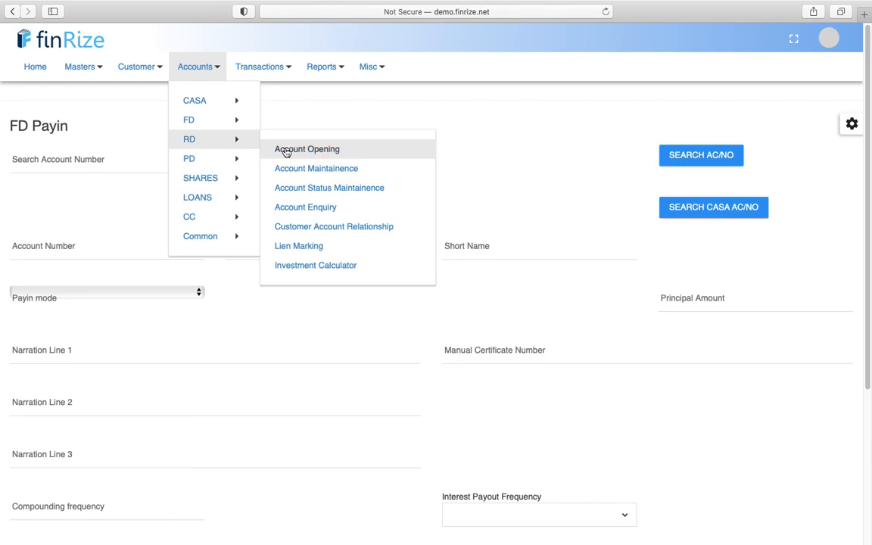
pyautogui.click(286, 149)
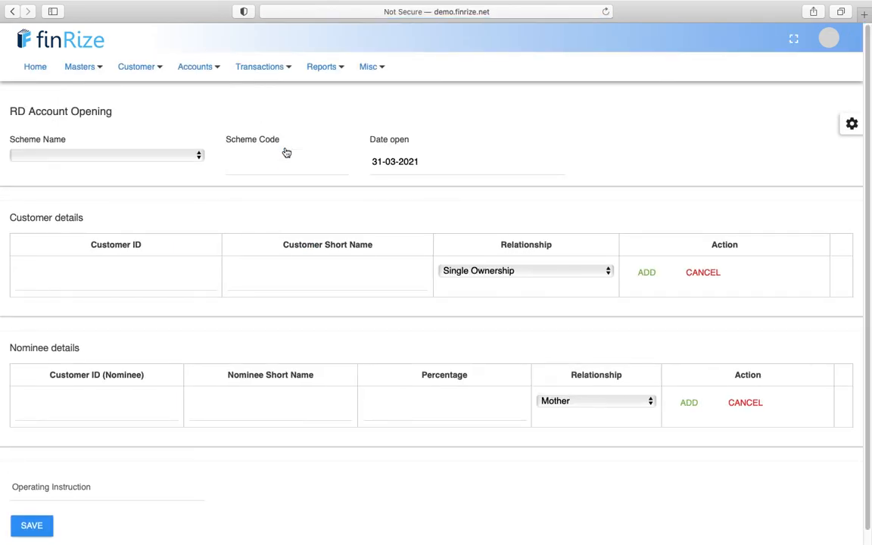
# - Switch to the PD Account Opening form and scroll through its fields
pyautogui.click(197, 68)
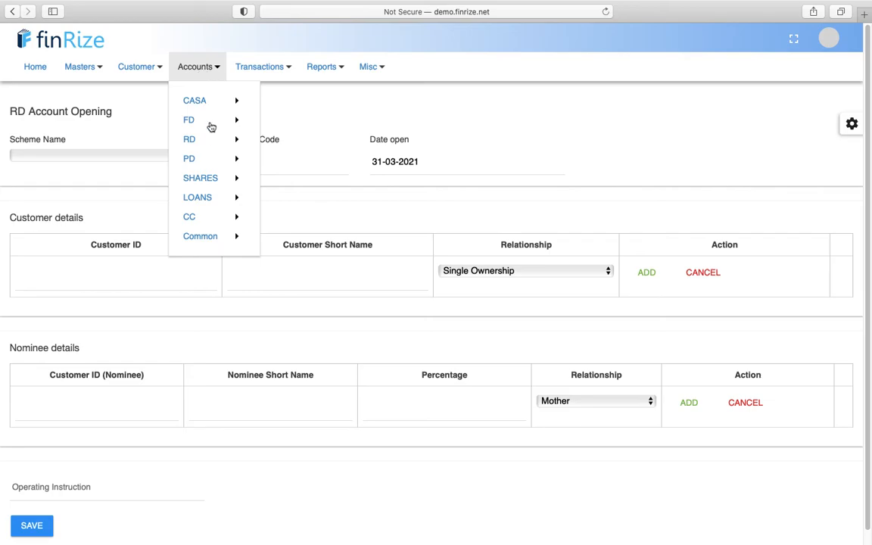
pyautogui.moveTo(213, 161)
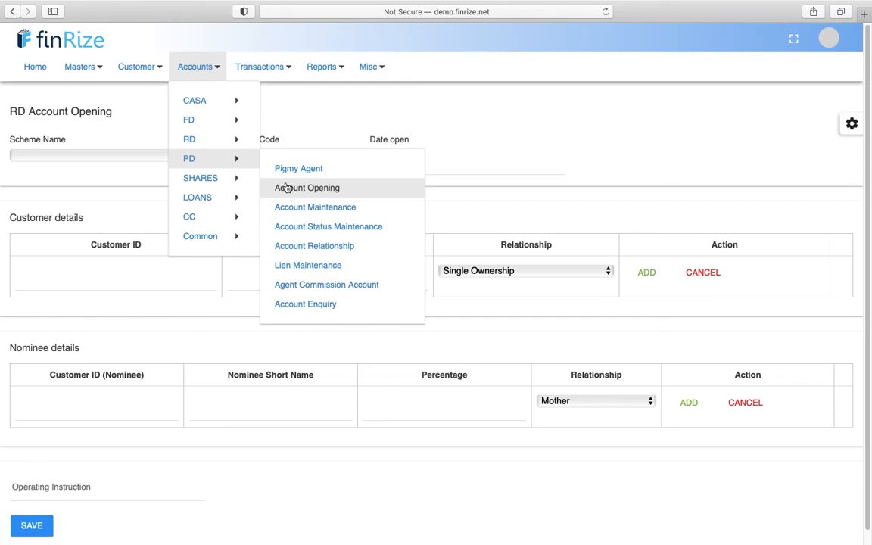
pyautogui.click(286, 188)
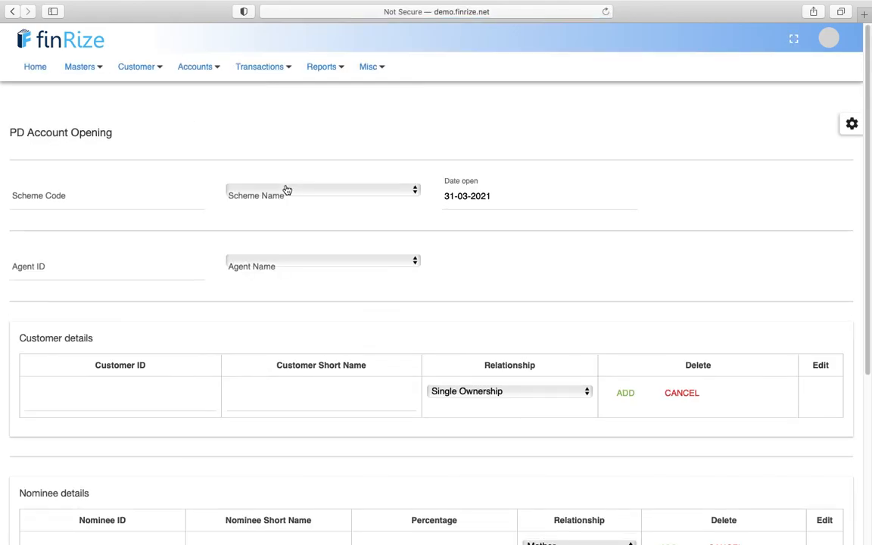
pyautogui.scroll(-5, 297, 220)
pyautogui.scroll(-2, 299, 224)
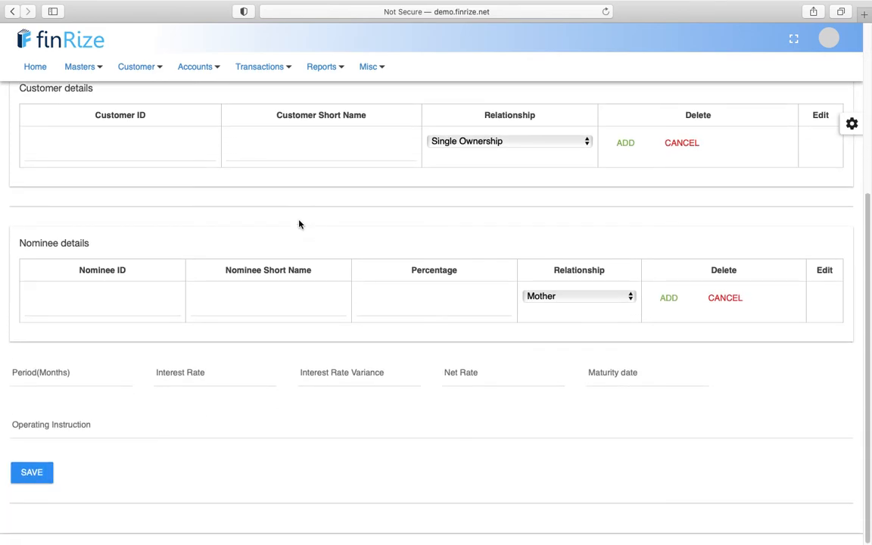
pyautogui.scroll(7, 299, 224)
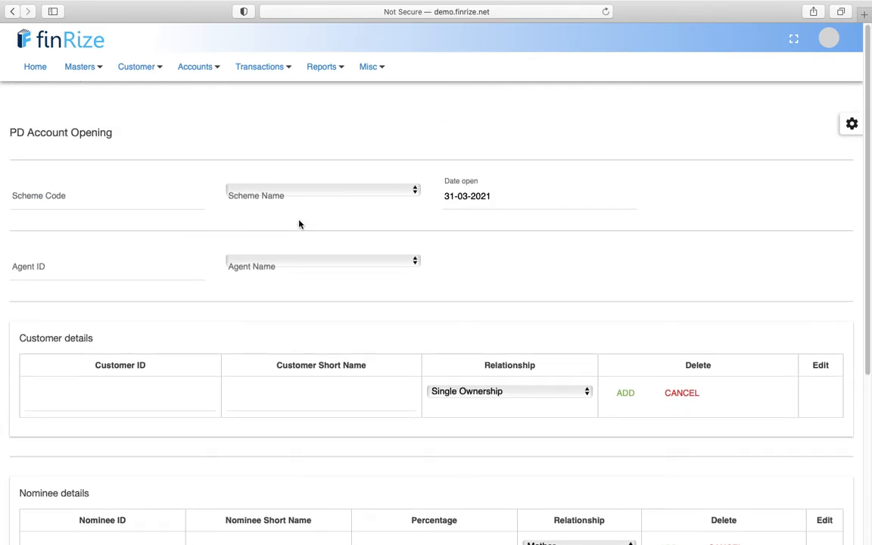
# - Log out and sign in with the saved checker login, declining the password save
pyautogui.click(829, 38)
pyautogui.click(729, 189)
pyautogui.click(442, 190)
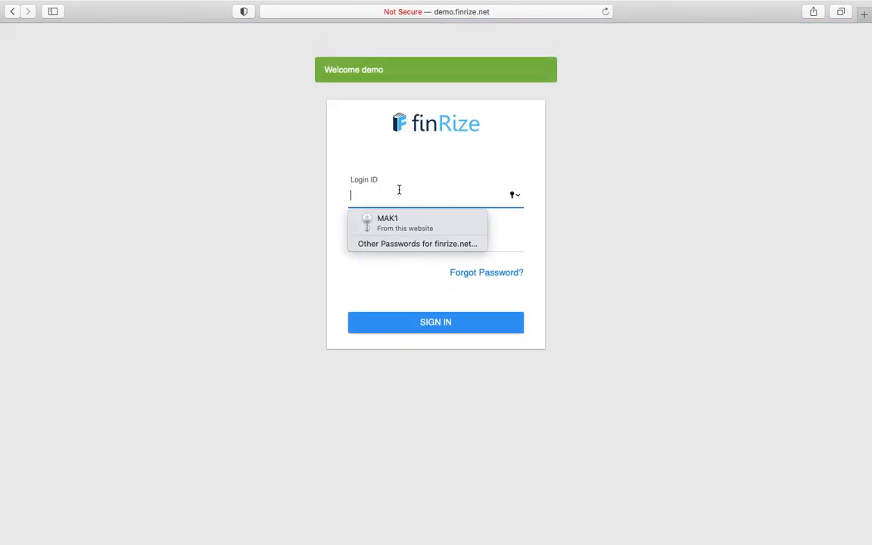
pyautogui.write('c')
pyautogui.click(396, 221)
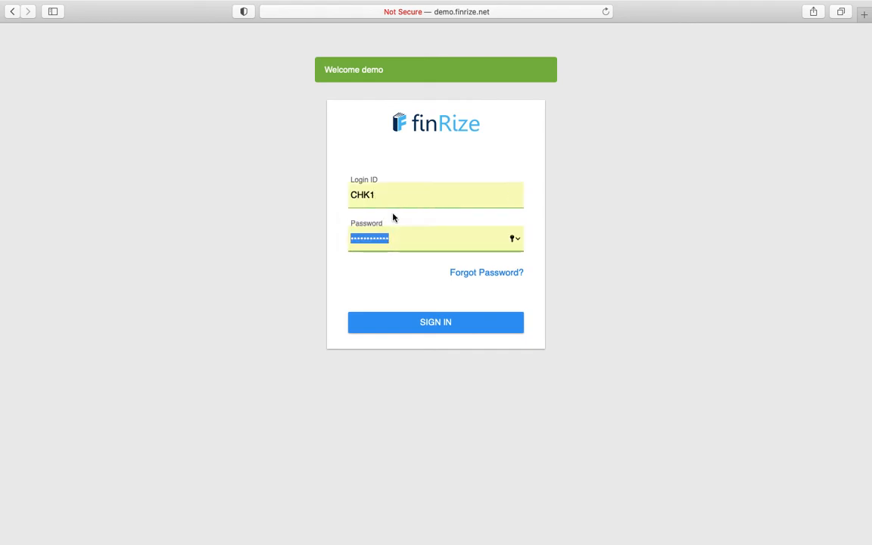
pyautogui.click(401, 203)
pyautogui.press('BackSpace')
pyautogui.write('2')
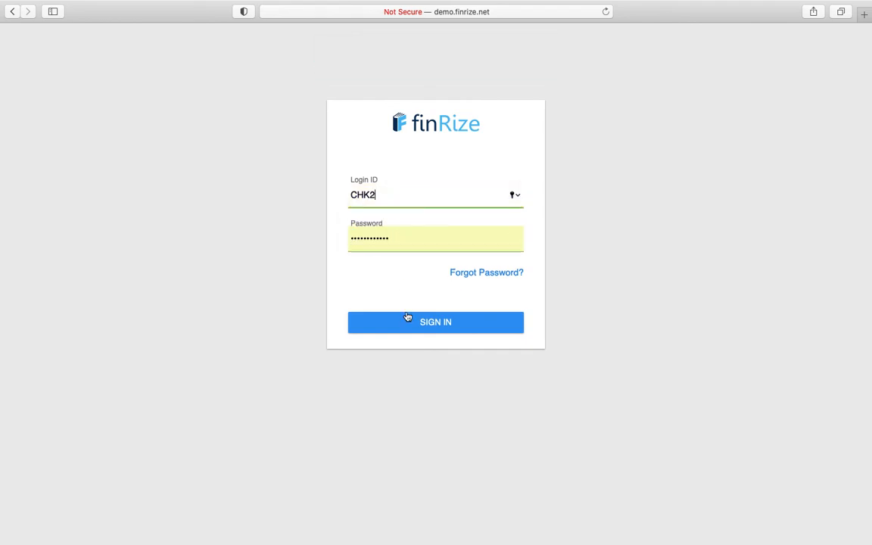
pyautogui.click(407, 327)
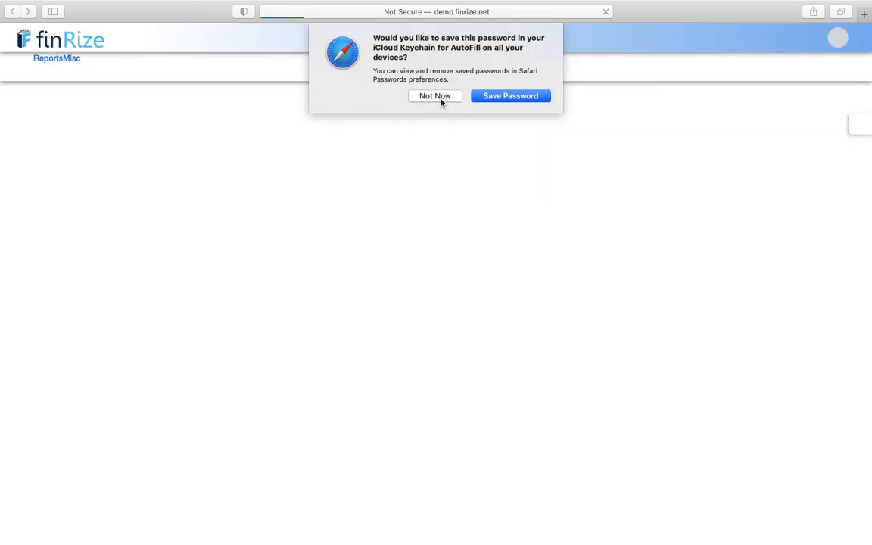
pyautogui.click(442, 102)
# - Show 25 entries in Authorisation and authorise voucher 7, the 1000000.00 CASHFD payin
pyautogui.click(98, 72)
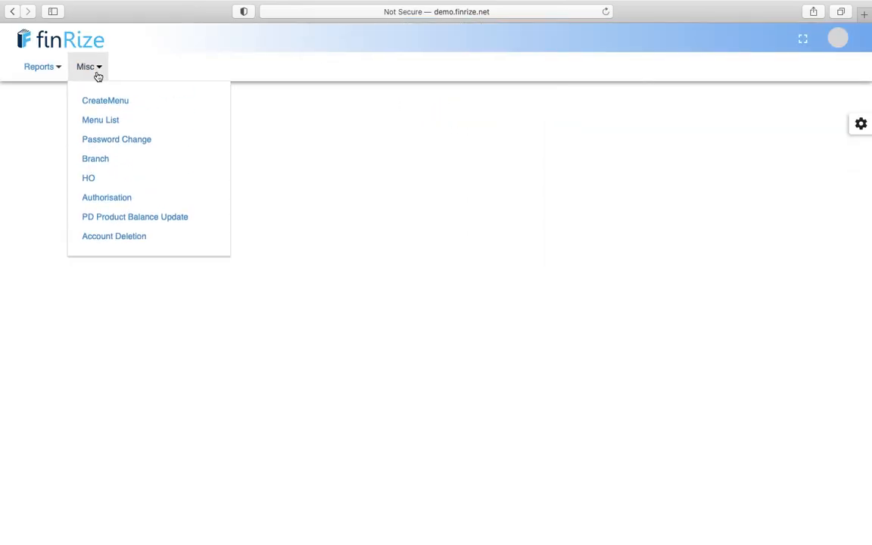
pyautogui.click(106, 198)
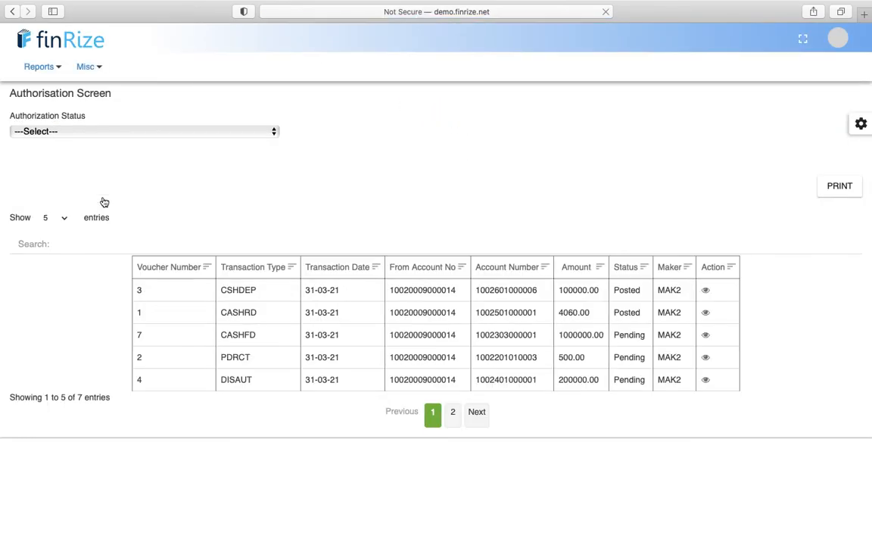
pyautogui.click(70, 218)
pyautogui.click(60, 263)
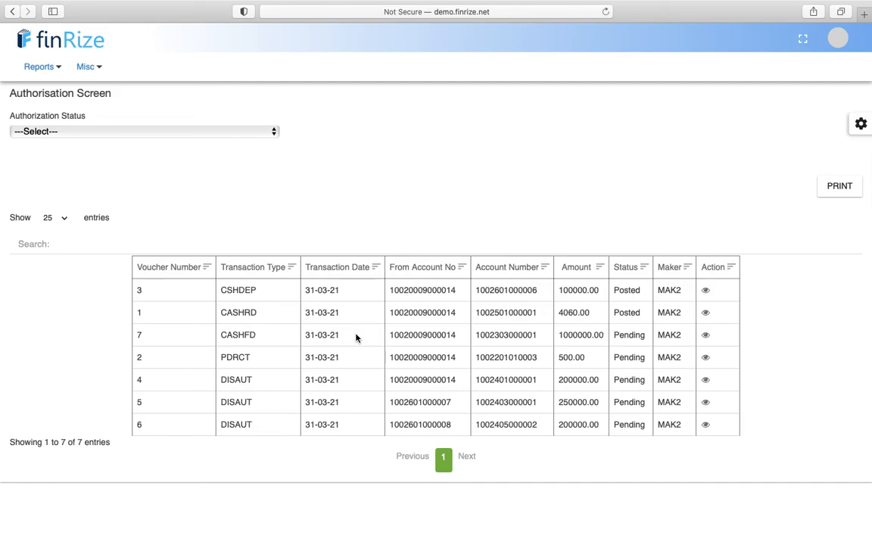
pyautogui.click(705, 336)
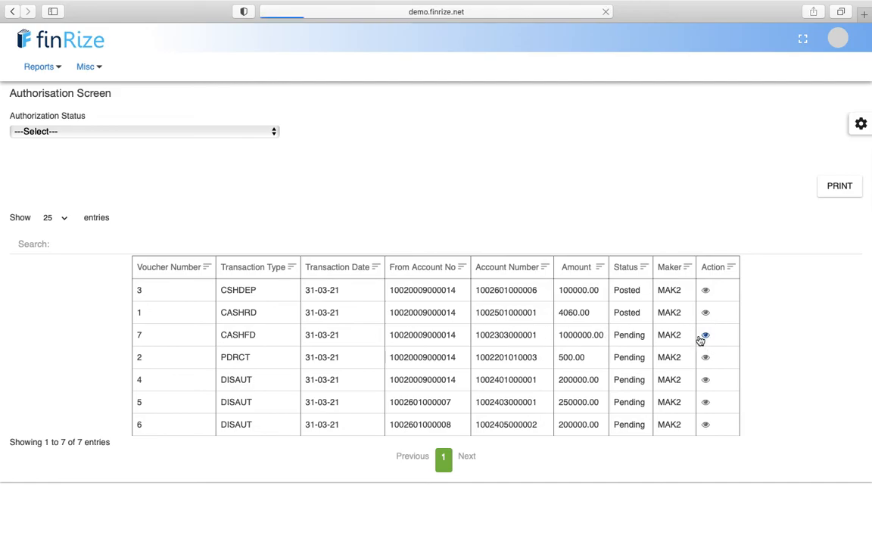
pyautogui.scroll(-1, 221, 366)
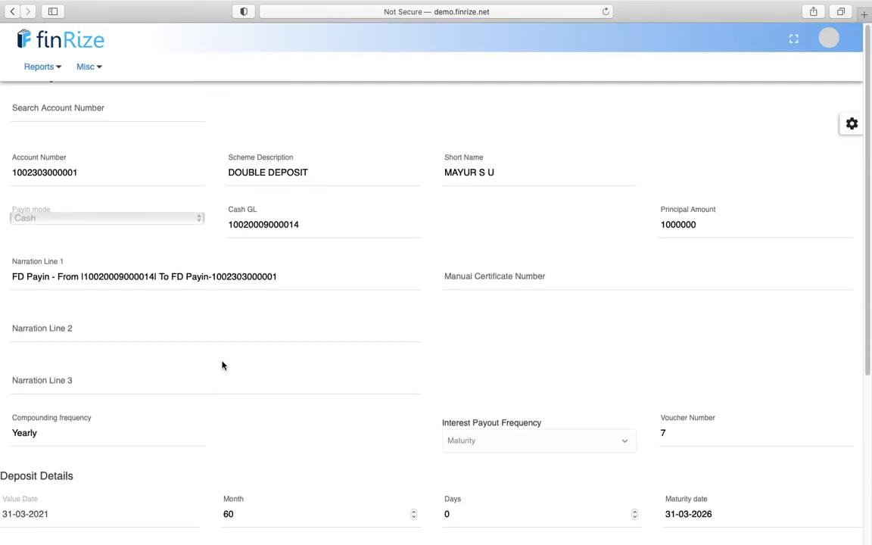
pyautogui.scroll(-5, 222, 366)
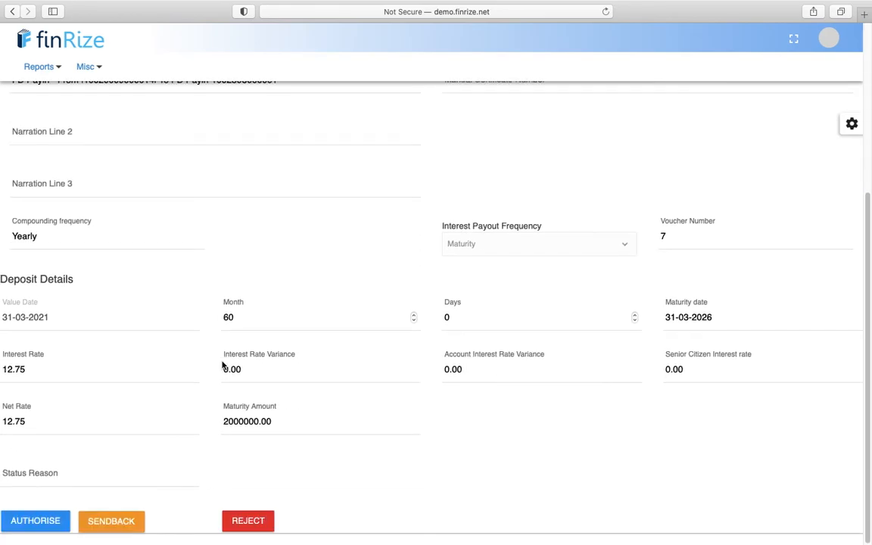
pyautogui.scroll(6, 222, 366)
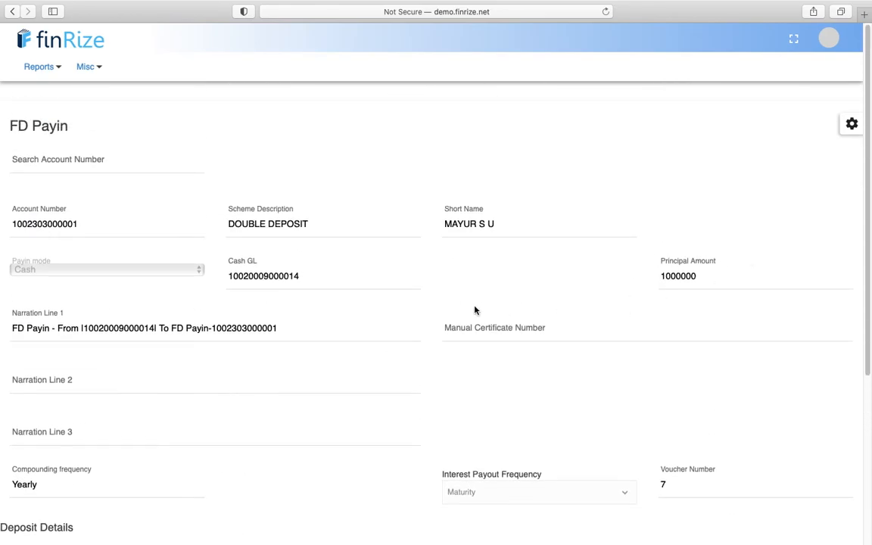
pyautogui.scroll(-6, 179, 407)
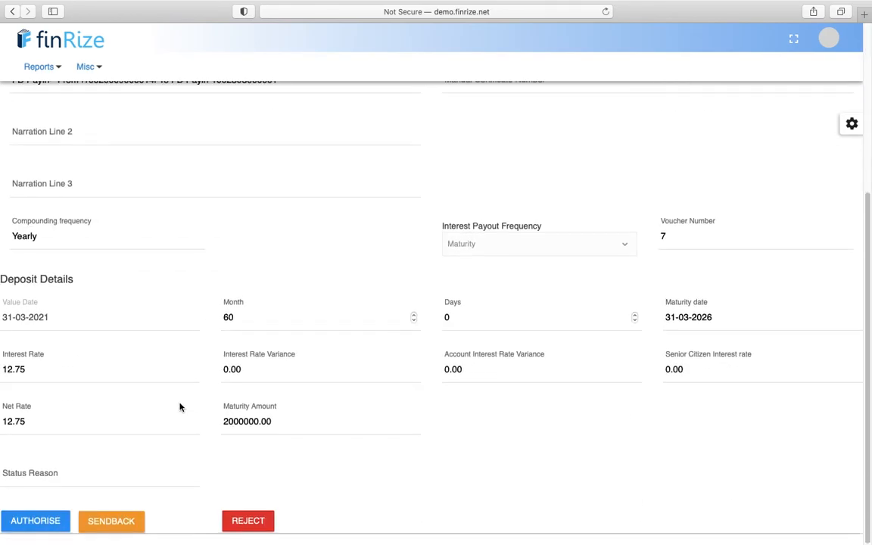
pyautogui.click(36, 520)
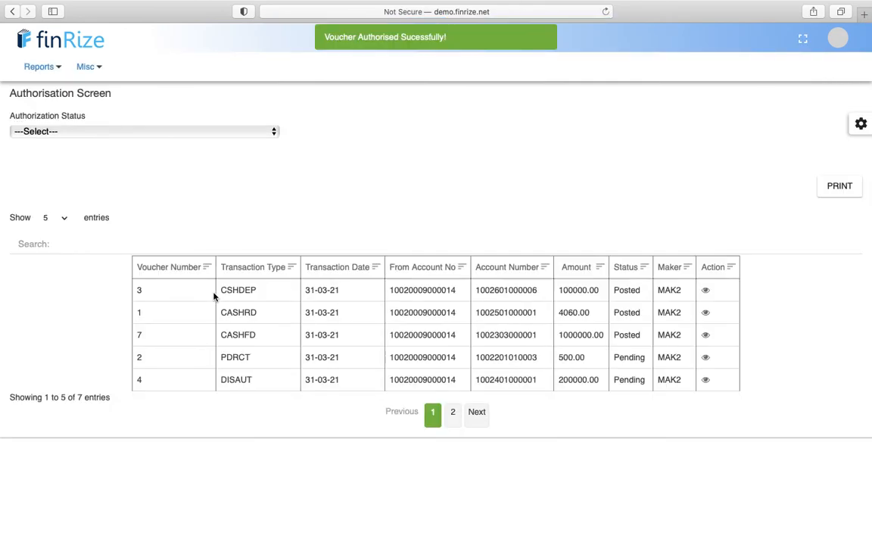
pyautogui.click(55, 66)
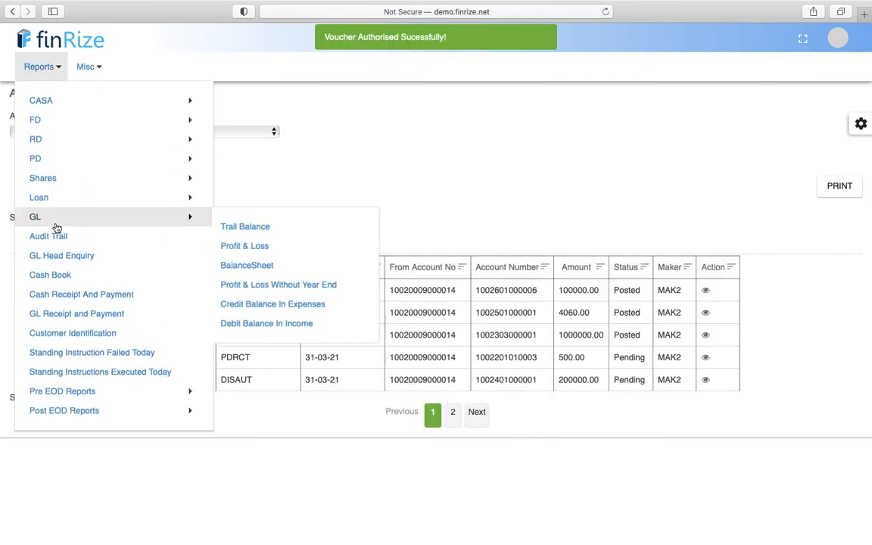
# - View the 31-03-2021 Cash Book and highlight the DOUBLE DEPOSIT 1000000.00 cash entry
pyautogui.click(46, 276)
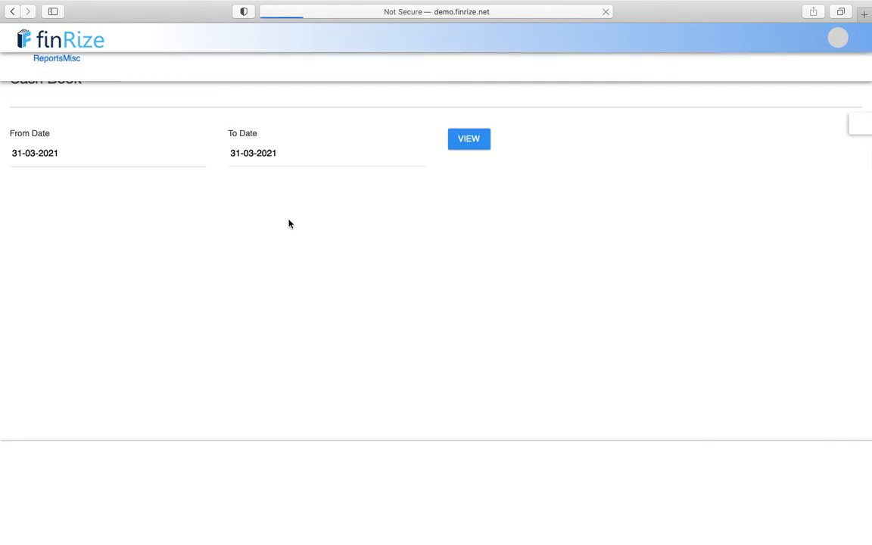
pyautogui.click(464, 174)
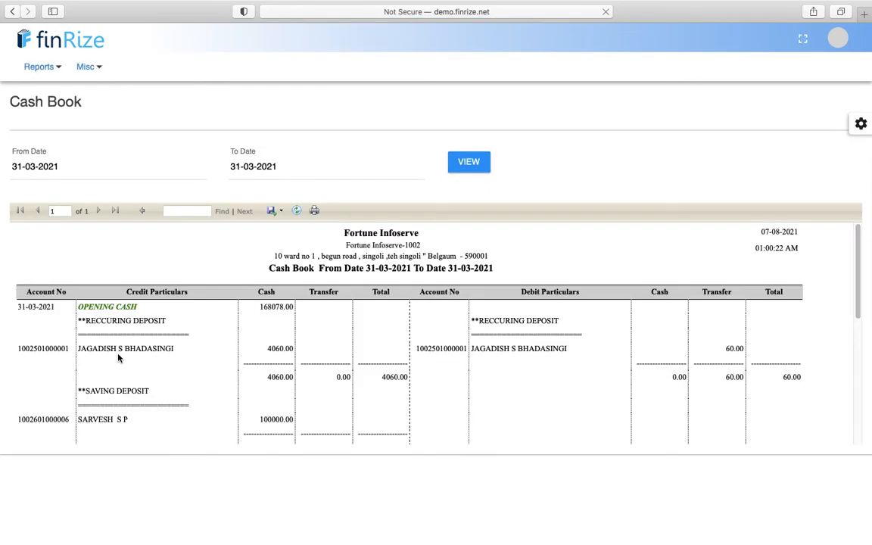
pyautogui.scroll(-3, 119, 356)
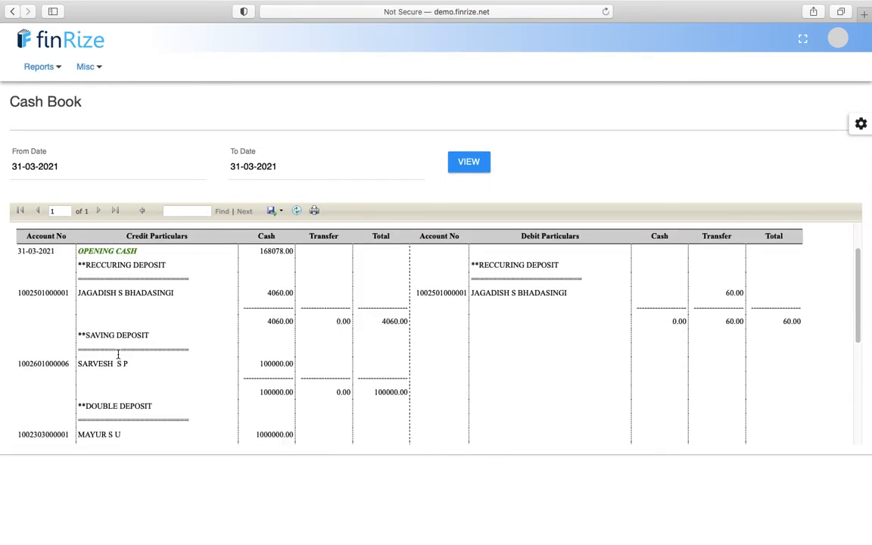
pyautogui.scroll(-5, 118, 354)
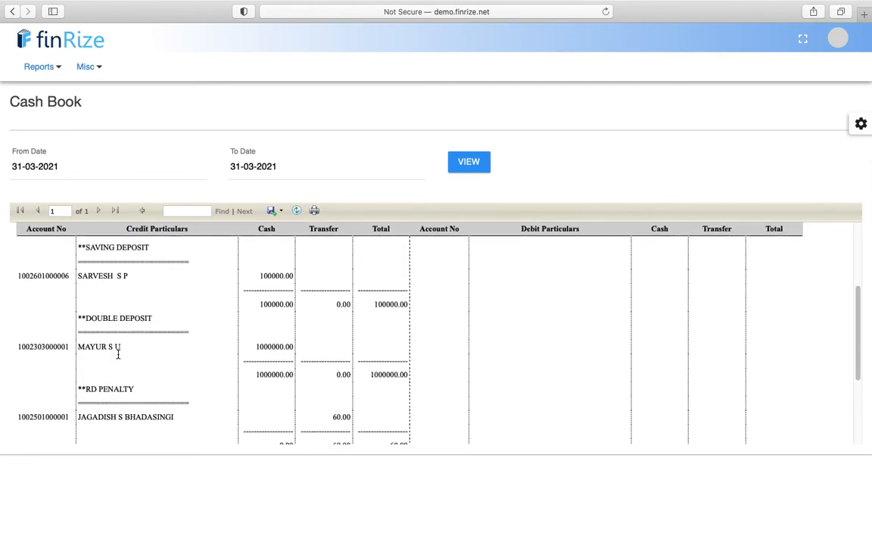
pyautogui.tripleClick(117, 318)
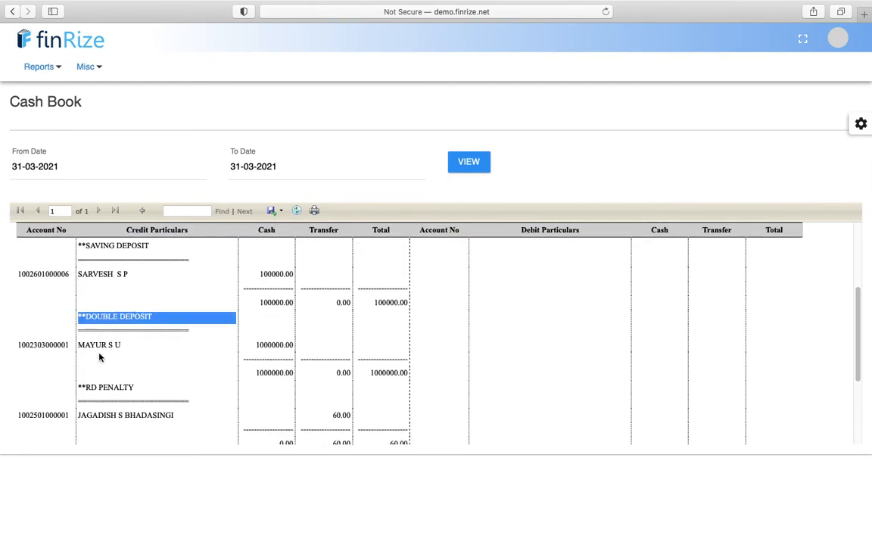
pyautogui.doubleClick(94, 345)
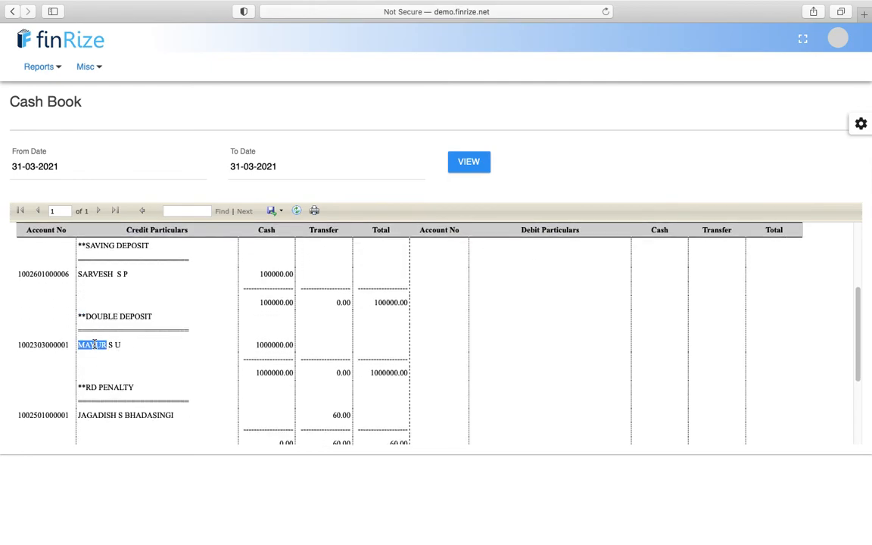
pyautogui.click(271, 345)
pyautogui.tripleClick(271, 345)
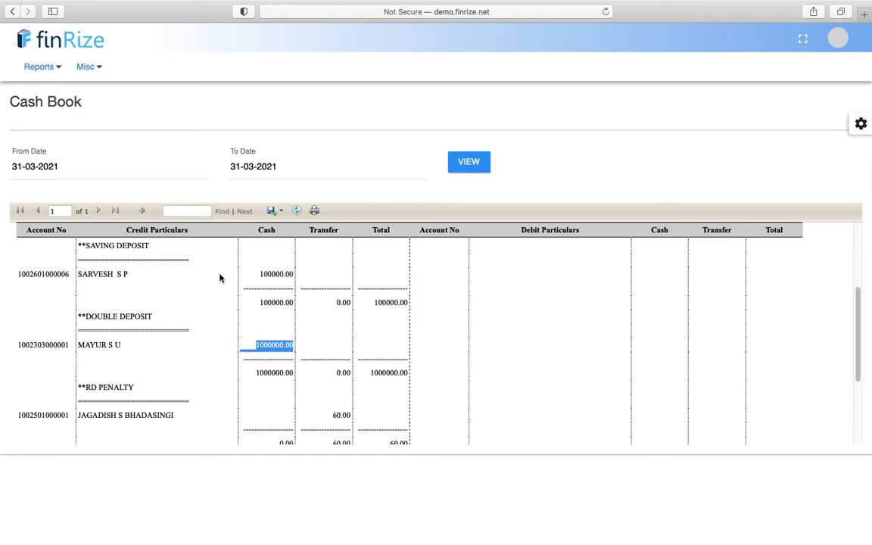
# - Check the logged-in user's branch and date details, then return to the Authorisation Screen
pyautogui.click(838, 44)
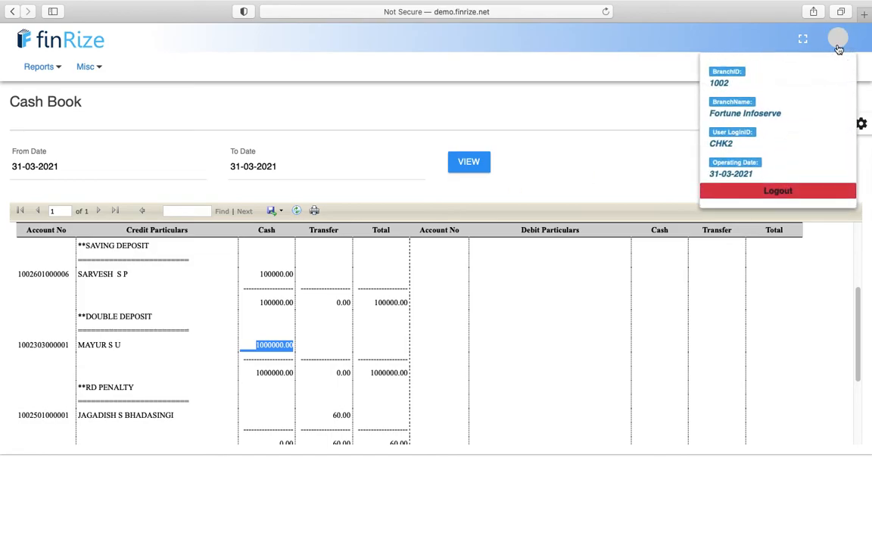
pyautogui.click(361, 89)
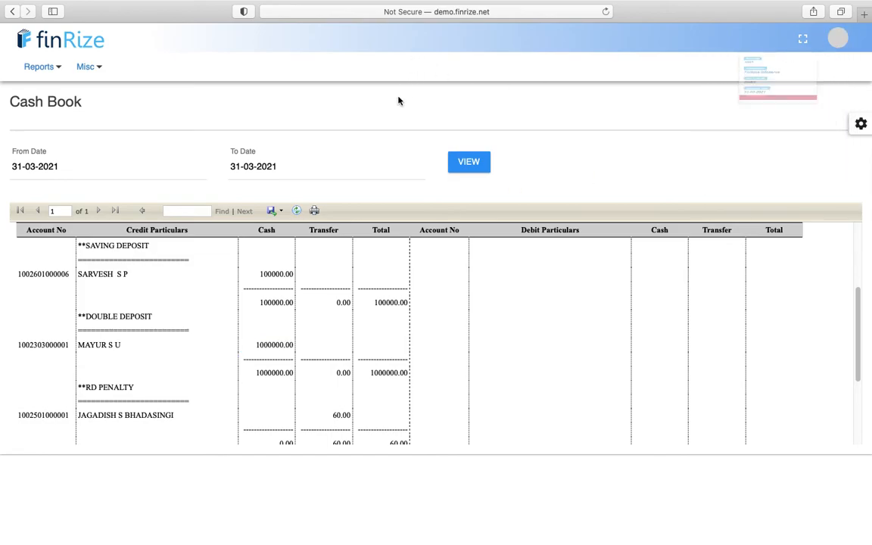
pyautogui.click(86, 68)
pyautogui.click(97, 203)
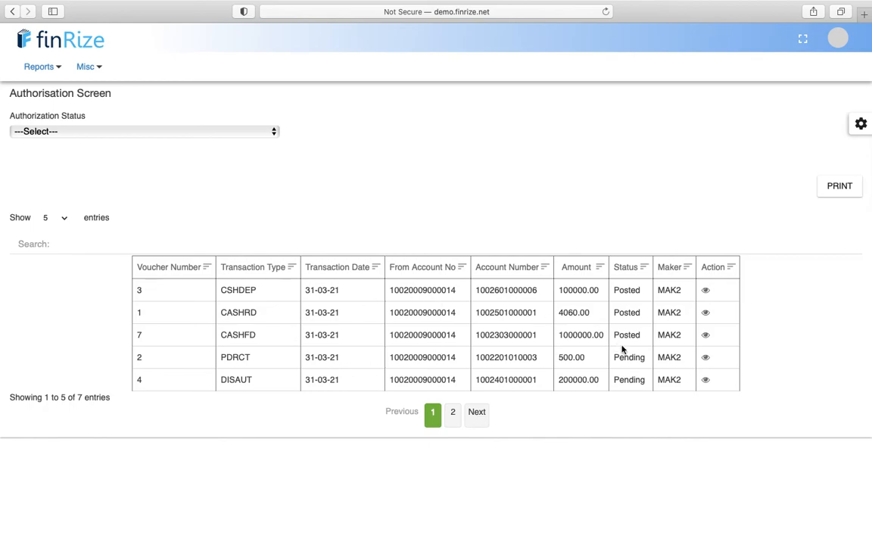
# - Sort vouchers by status and authorise pending PD receipt voucher 2
pyautogui.click(634, 266)
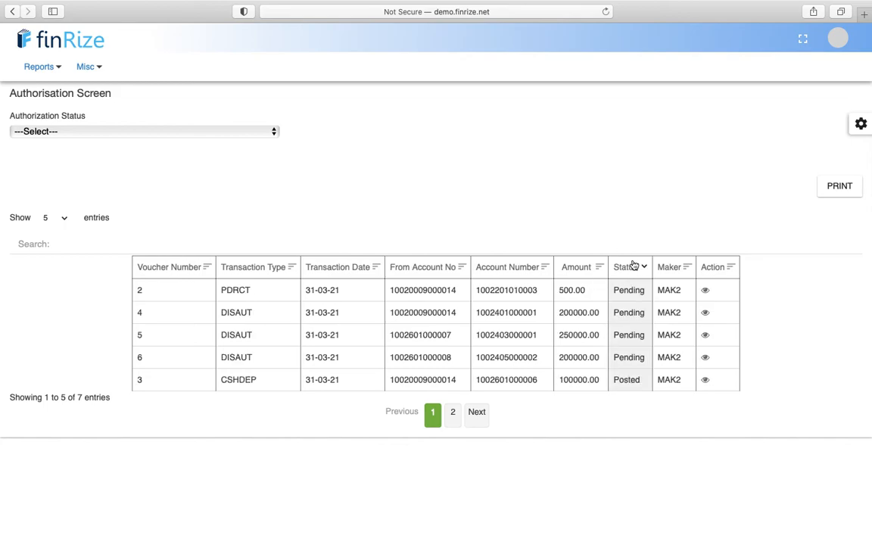
pyautogui.click(705, 292)
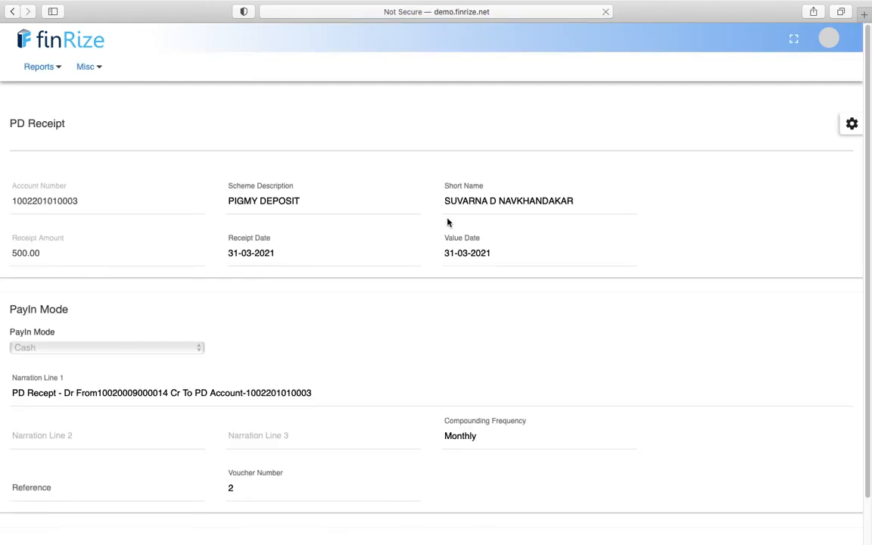
pyautogui.scroll(-2, 270, 300)
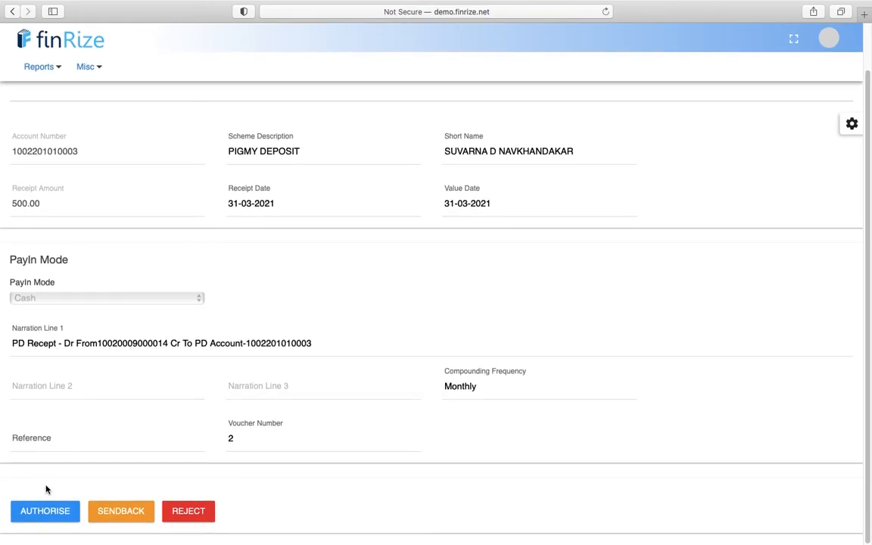
pyautogui.click(43, 511)
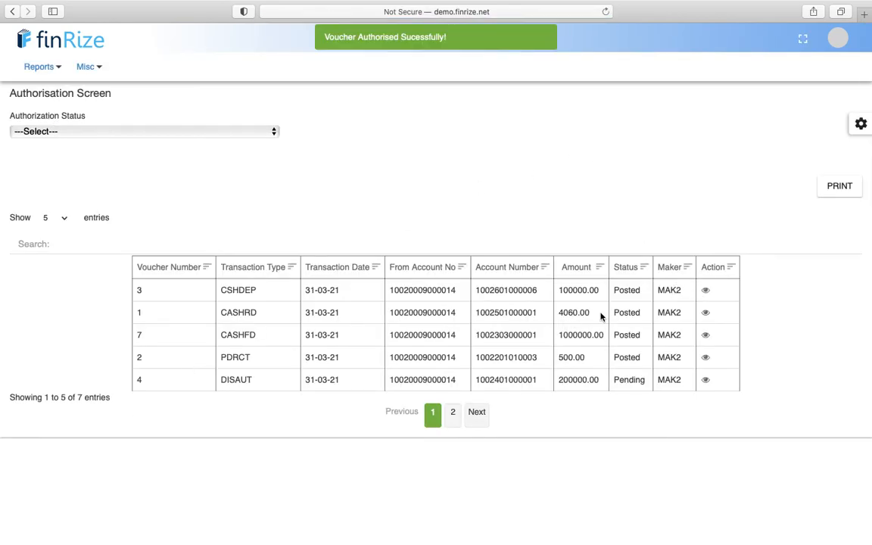
# - Re-sort by status and authorise voucher 4's 200000.00 loan disbursement
pyautogui.click(627, 271)
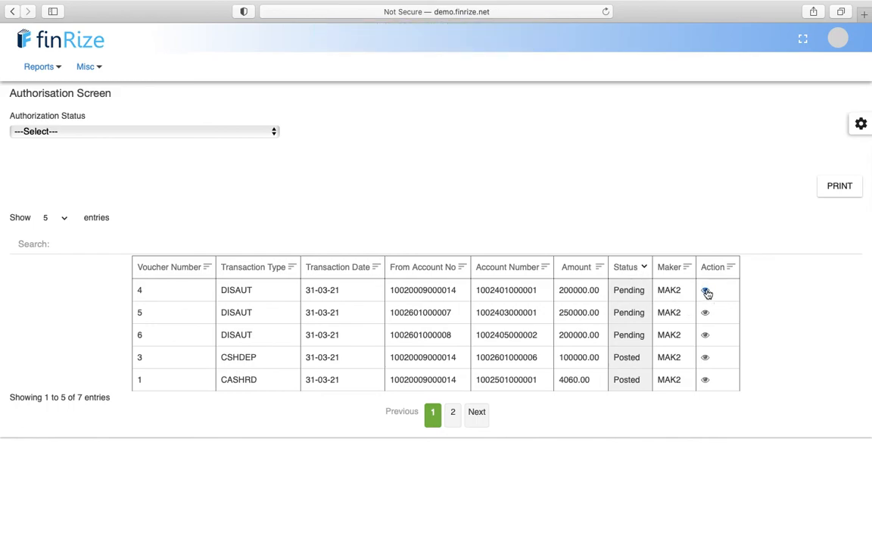
pyautogui.click(705, 291)
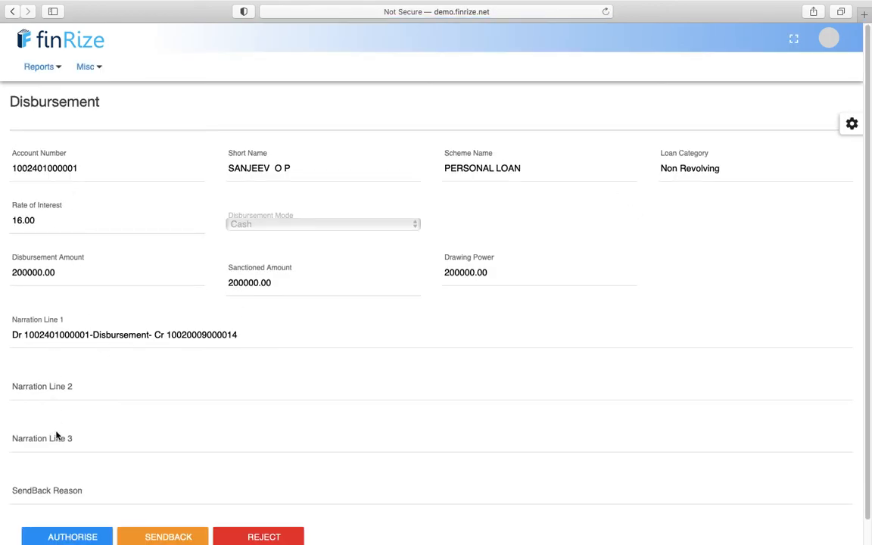
pyautogui.scroll(-1, 57, 435)
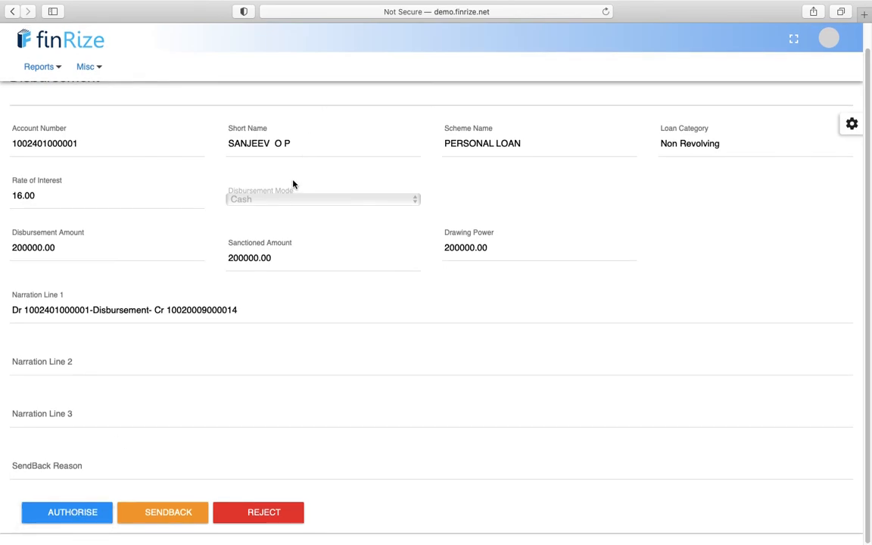
pyautogui.click(58, 513)
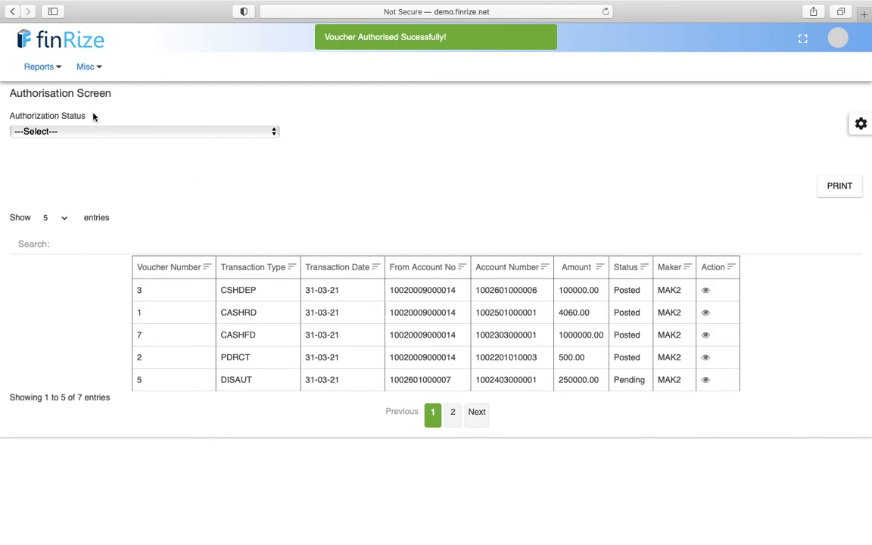
pyautogui.click(52, 73)
pyautogui.click(68, 274)
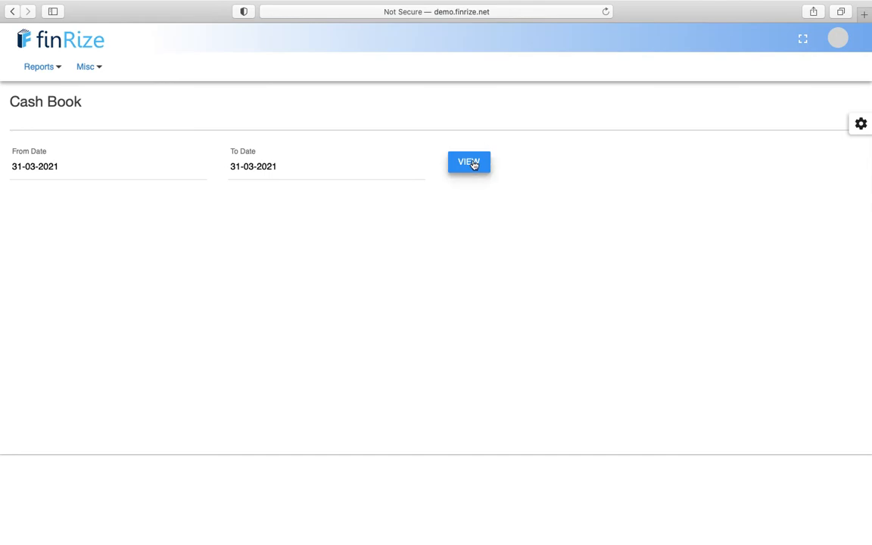
# - Generate the 31-03-2021 Cash Book, check its 200000.00 PERSONAL LOAN entry, then open Authorisation
pyautogui.click(472, 164)
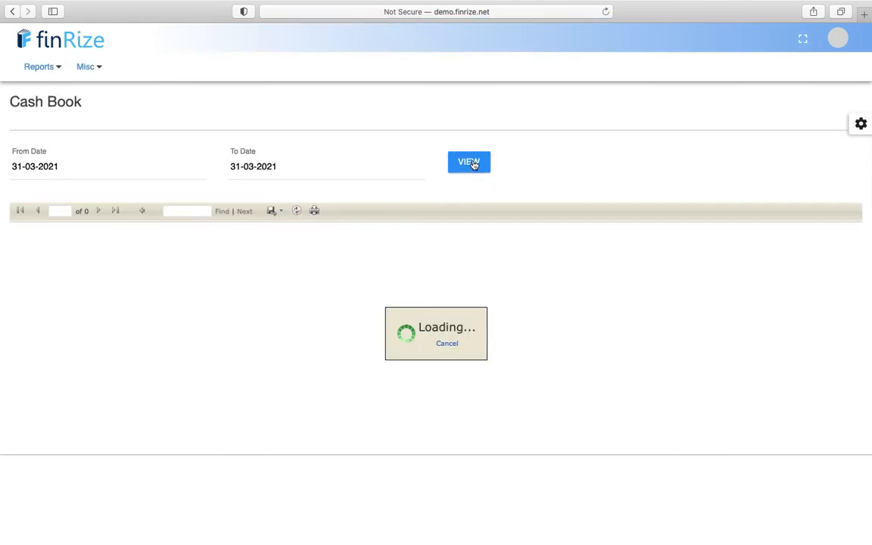
pyautogui.scroll(-2, 535, 342)
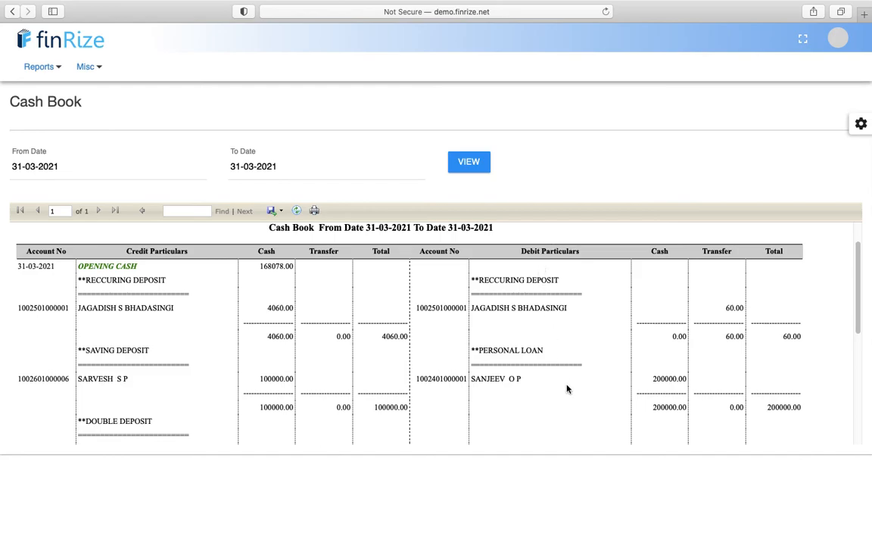
pyautogui.tripleClick(501, 349)
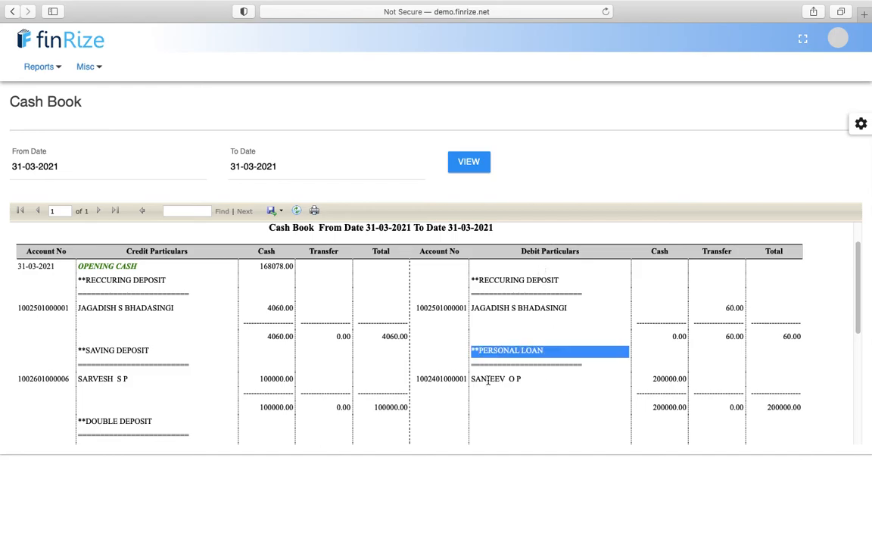
pyautogui.doubleClick(488, 381)
pyautogui.tripleClick(672, 379)
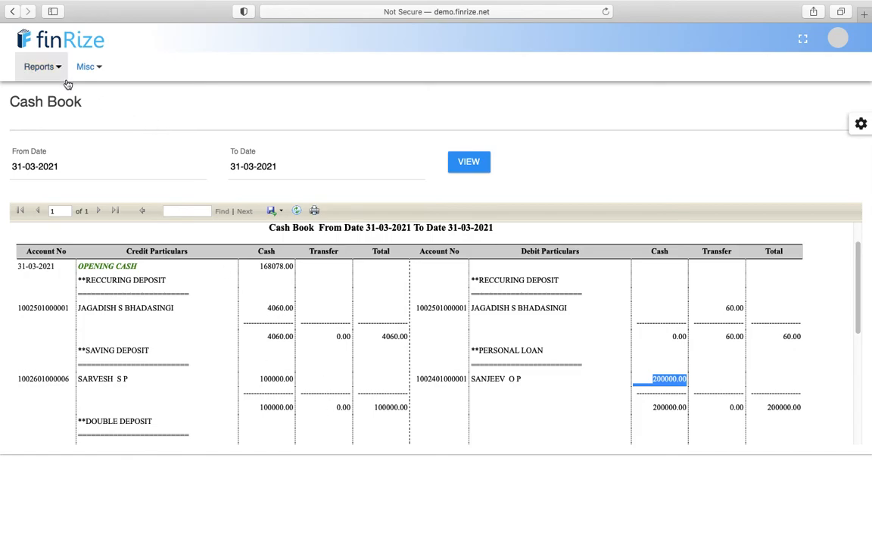
pyautogui.moveTo(86, 67)
pyautogui.click(114, 199)
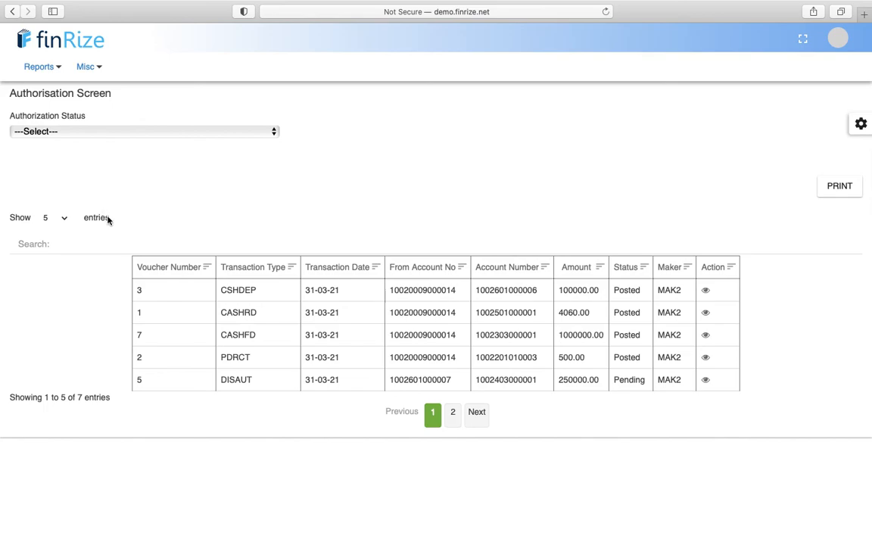
# - Sort by Status and authorise pending voucher 5, the 250000.00 Gold Loan disbursement
pyautogui.click(629, 271)
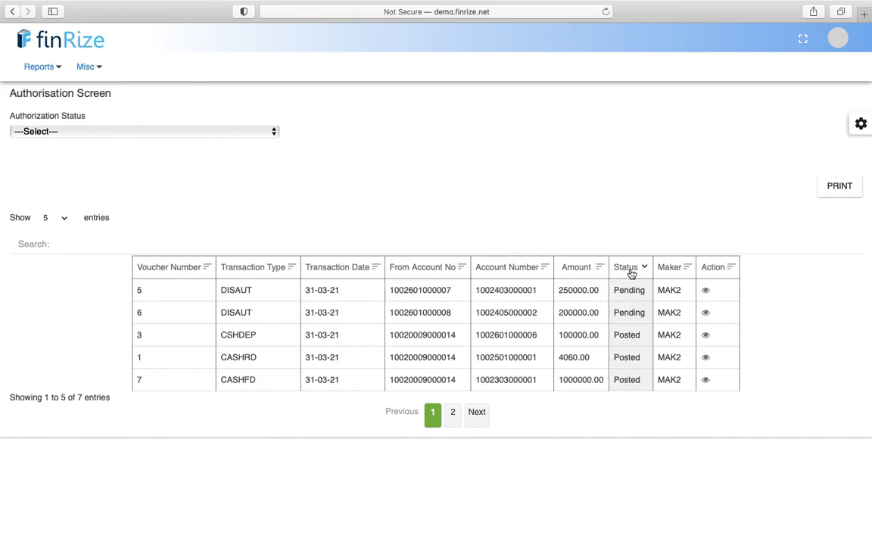
pyautogui.click(707, 293)
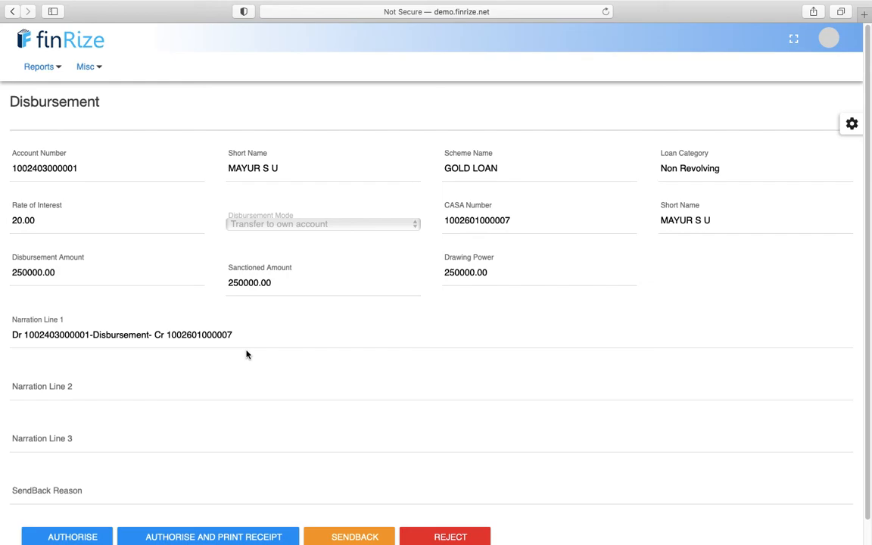
pyautogui.scroll(-2, 246, 354)
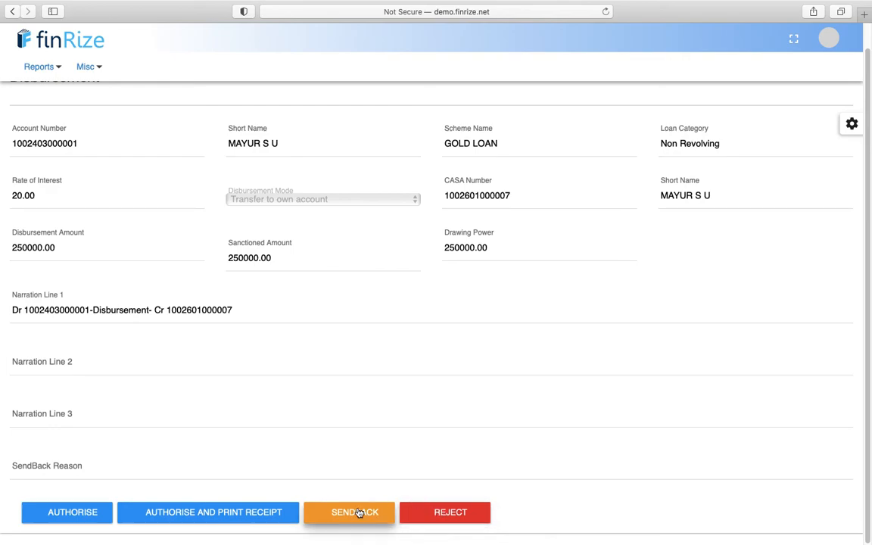
pyautogui.click(305, 467)
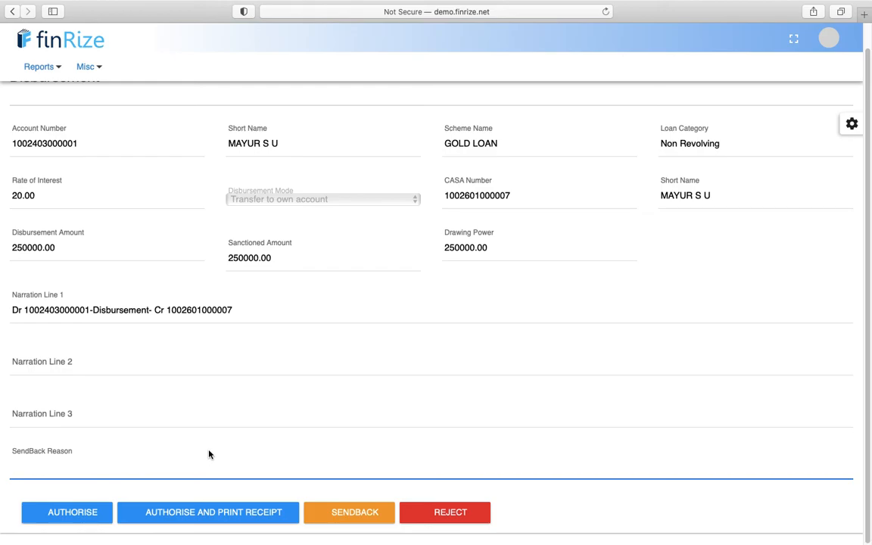
pyautogui.click(83, 514)
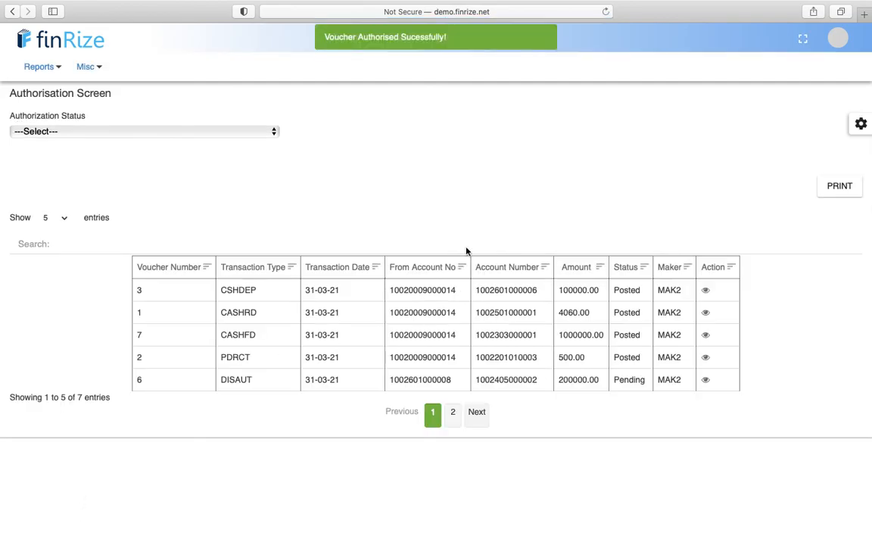
pyautogui.click(91, 74)
# - Regenerate the 31-03-2021 Cash Book and locate the GOLD LOAN 250000.00 Transfer entry
pyautogui.click(26, 70)
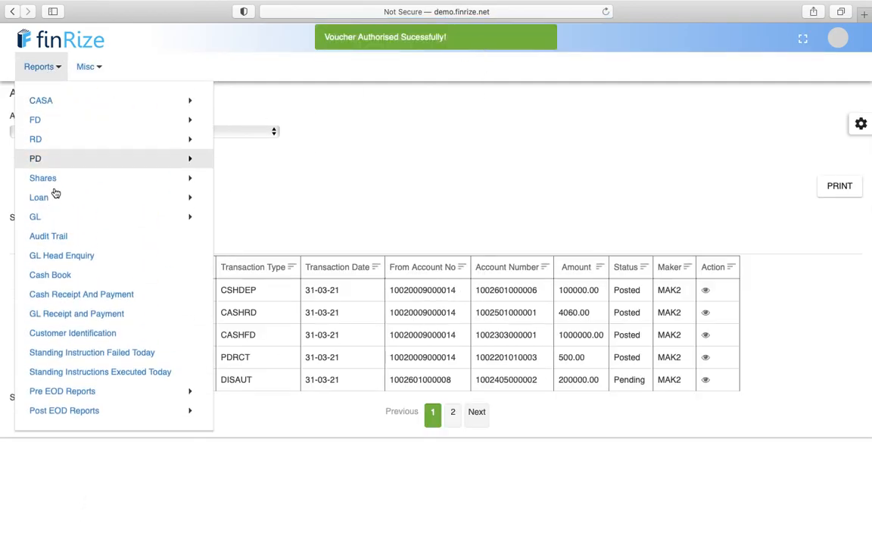
pyautogui.click(62, 276)
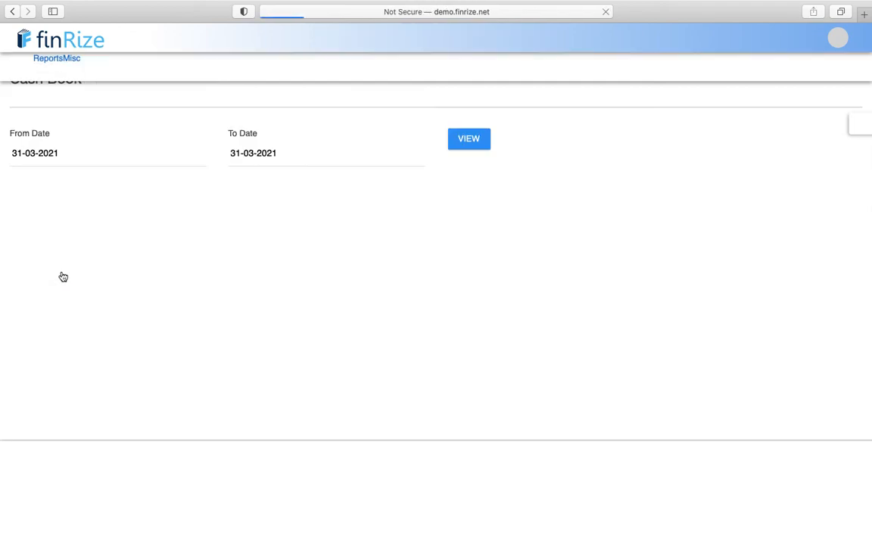
pyautogui.click(468, 163)
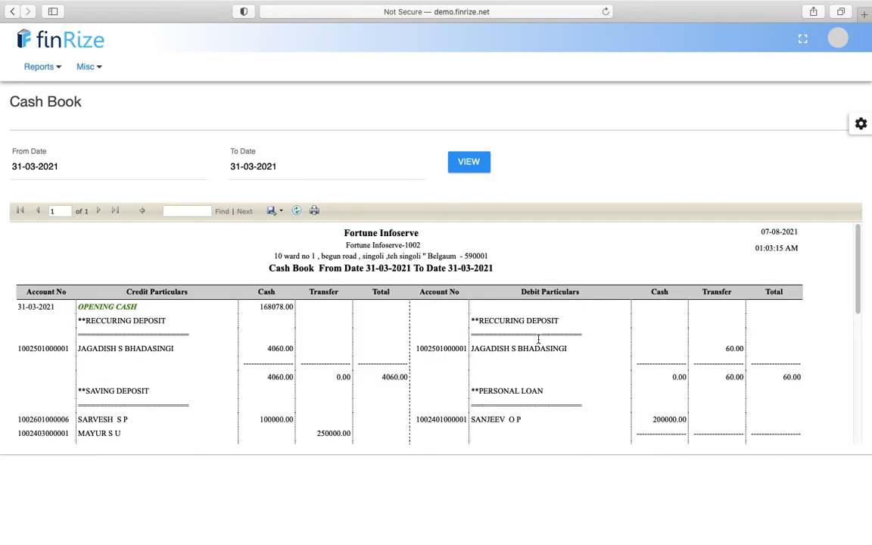
pyautogui.scroll(-3, 539, 338)
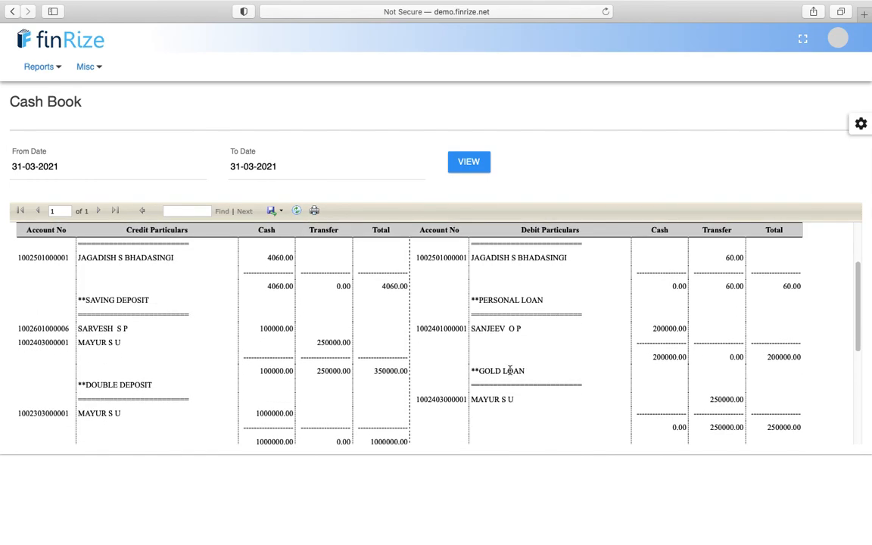
pyautogui.tripleClick(487, 371)
pyautogui.doubleClick(491, 405)
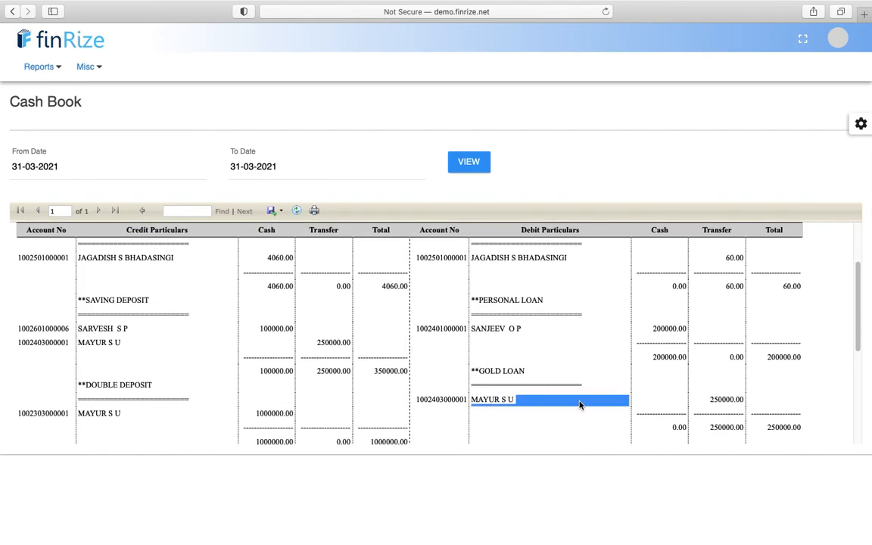
pyautogui.doubleClick(711, 400)
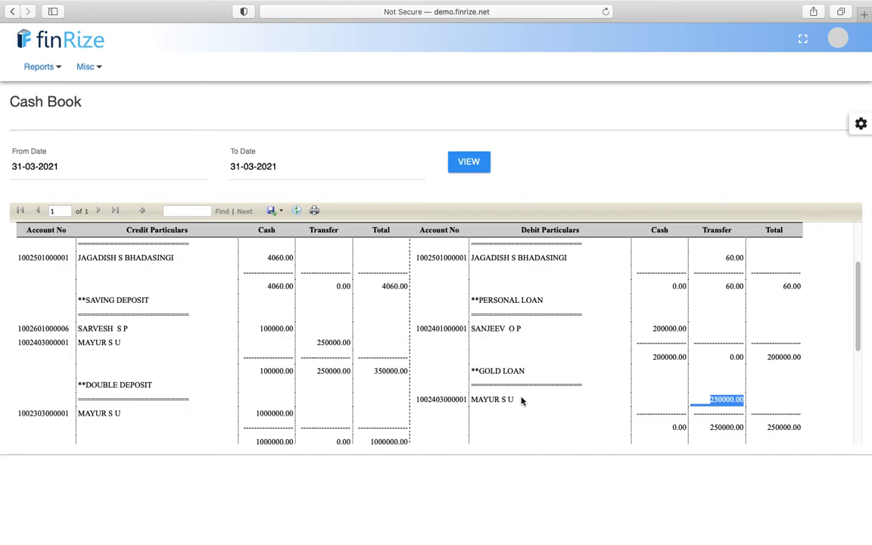
pyautogui.scroll(-3, 521, 401)
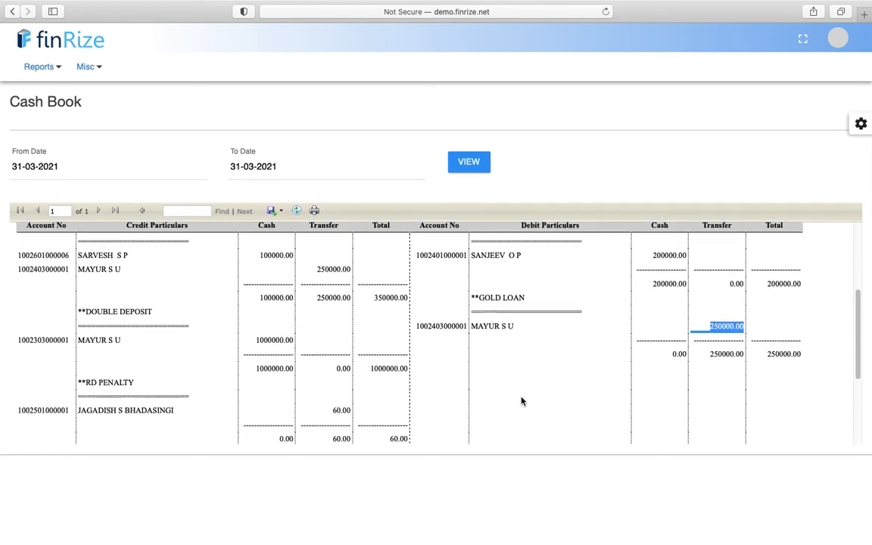
pyautogui.scroll(1, 521, 401)
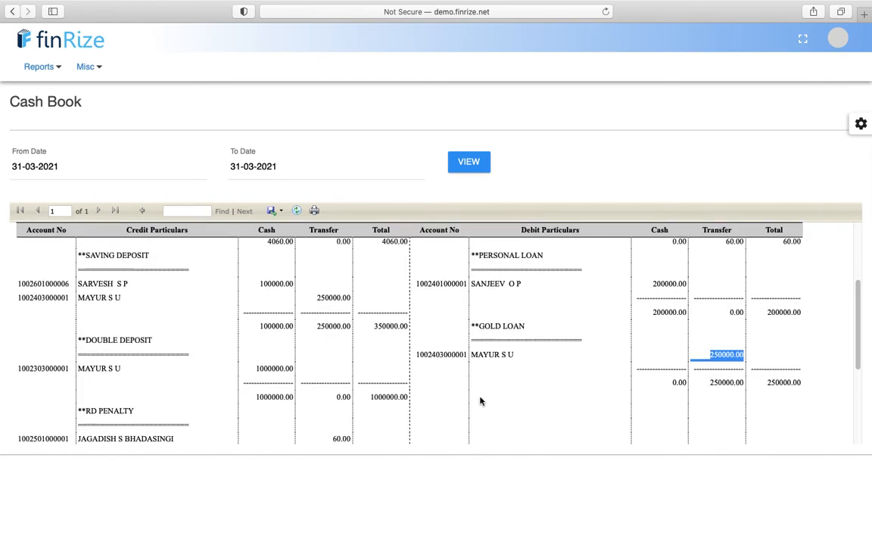
# - From Authorisation, sort by Status and authorise voucher 6, the 200000.00 Agriculture Loan disbursement
pyautogui.moveTo(88, 68)
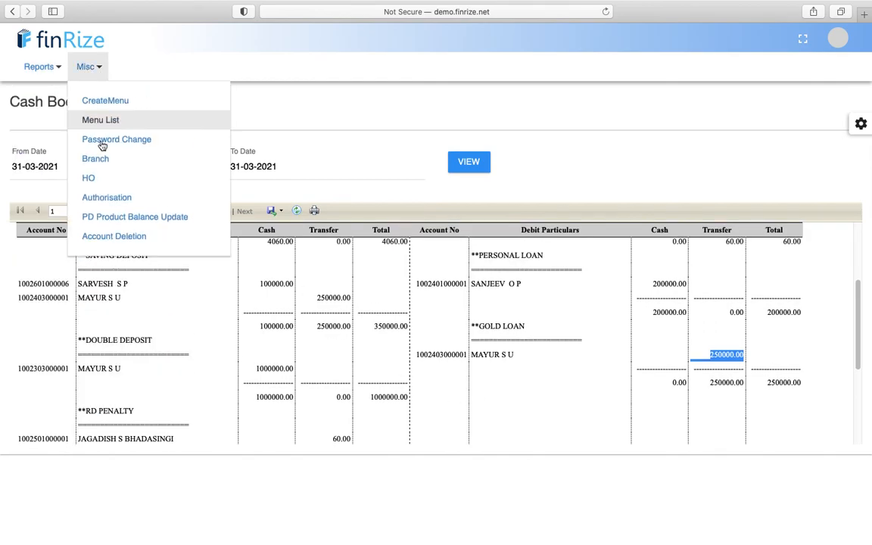
pyautogui.click(108, 197)
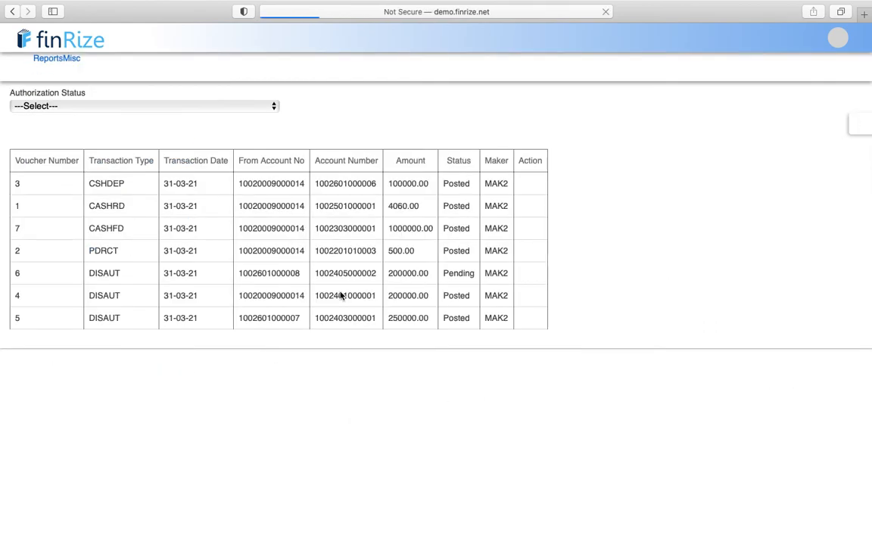
pyautogui.click(624, 271)
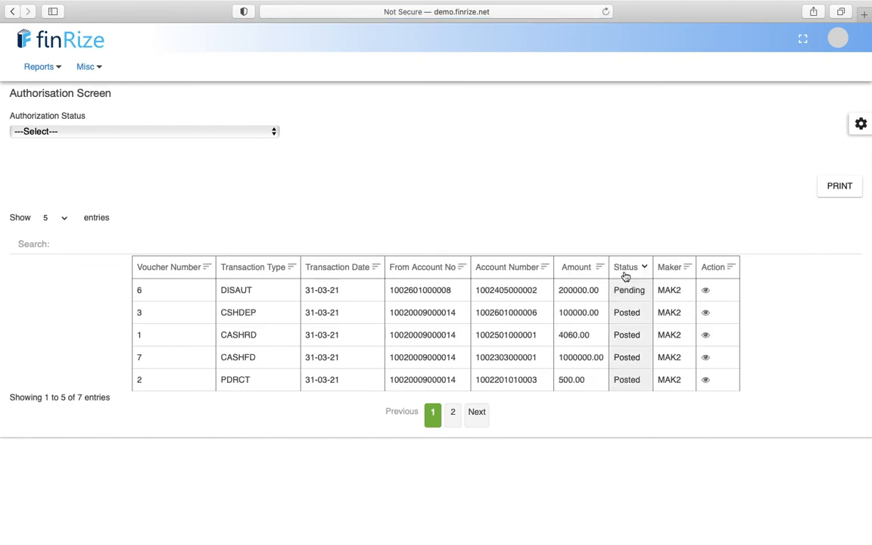
pyautogui.click(706, 292)
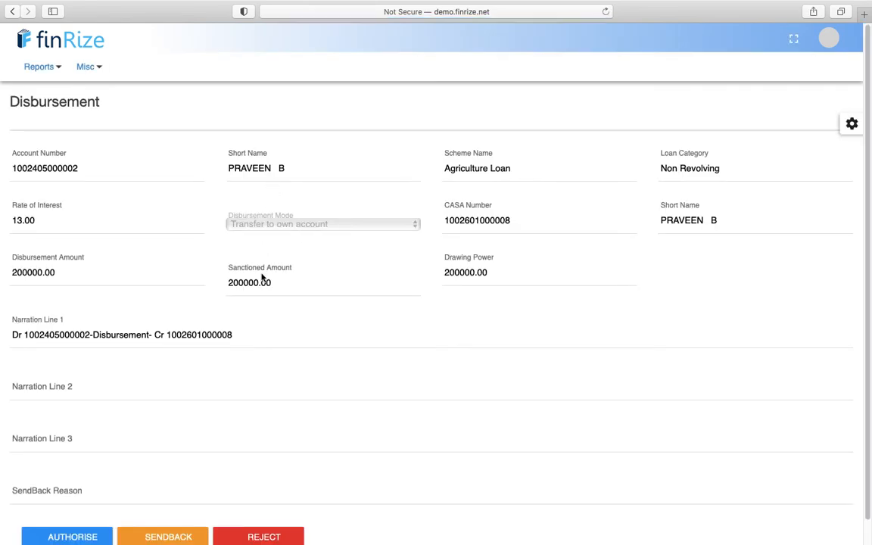
pyautogui.scroll(-2, 262, 325)
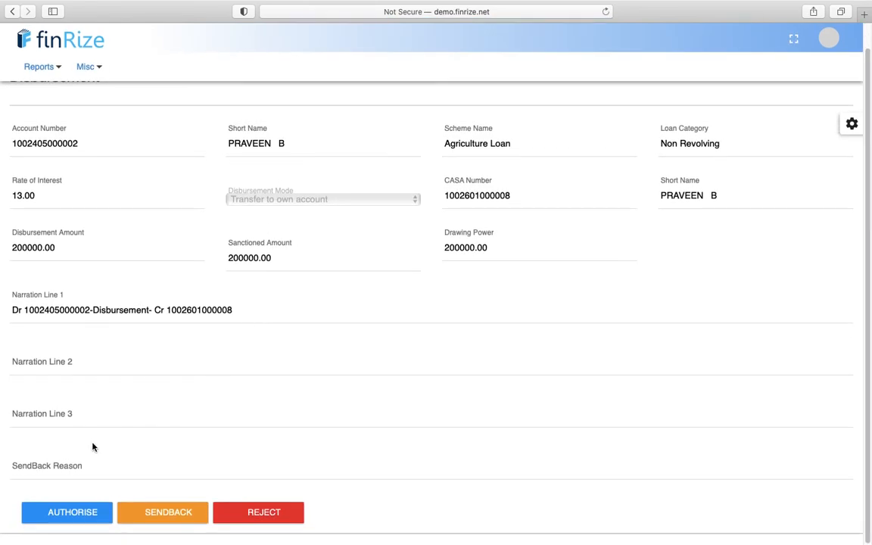
pyautogui.click(72, 512)
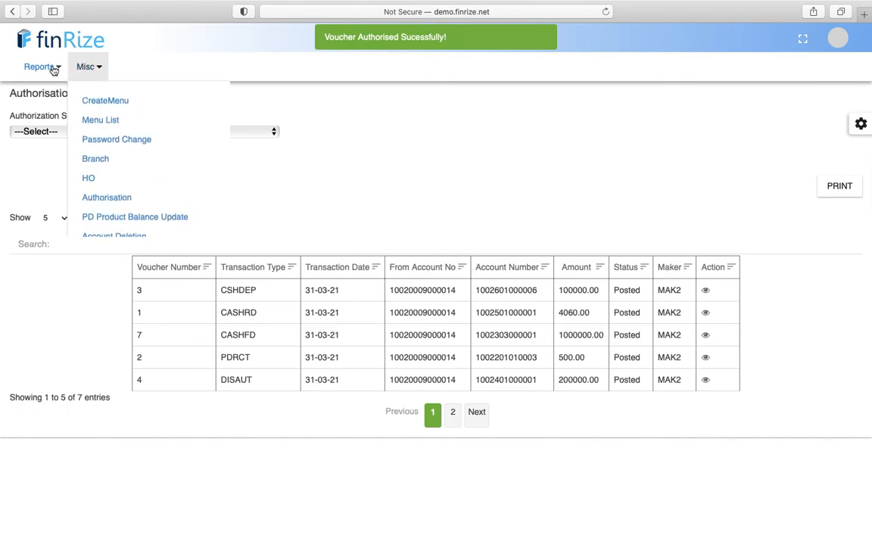
pyautogui.moveTo(55, 67)
pyautogui.click(73, 275)
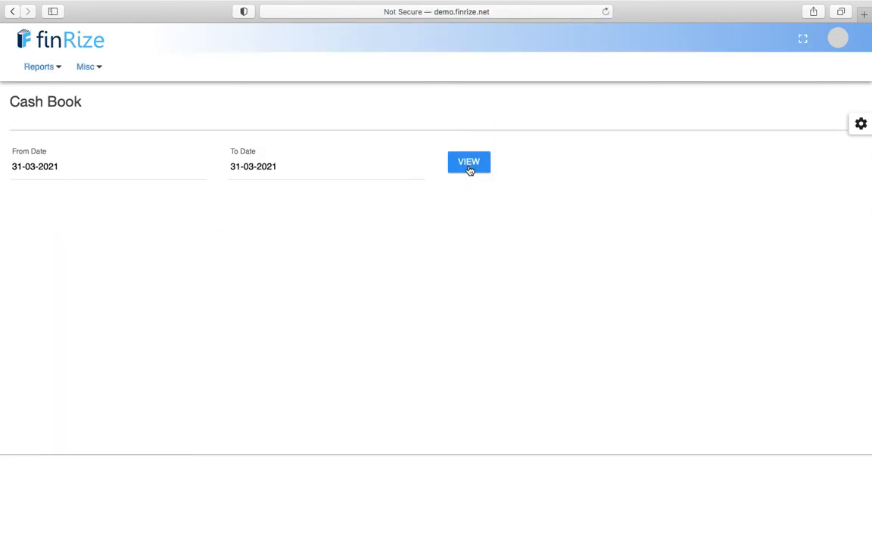
pyautogui.click(469, 168)
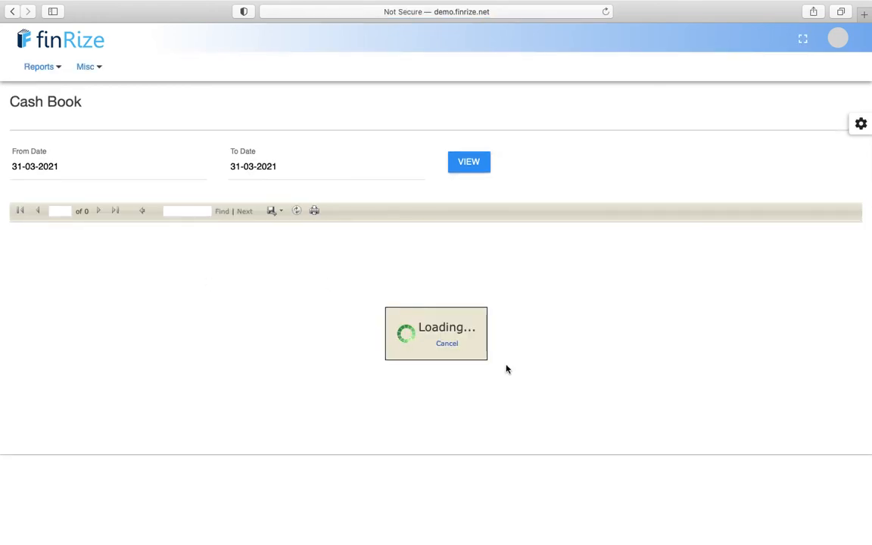
pyautogui.scroll(-5, 507, 369)
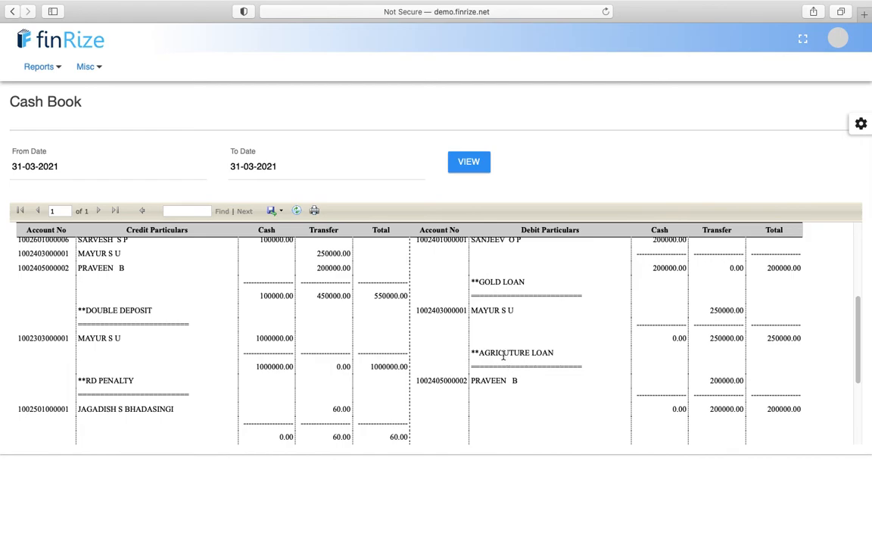
pyautogui.tripleClick(501, 352)
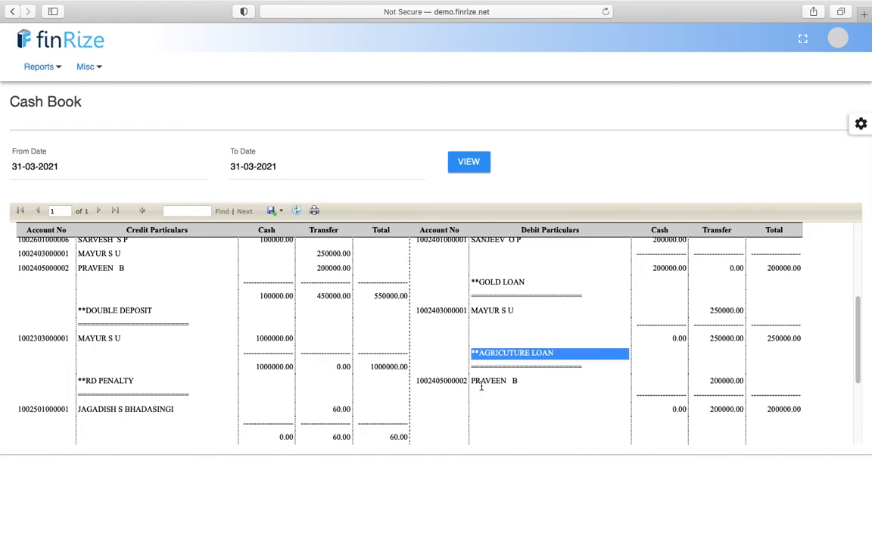
pyautogui.tripleClick(487, 383)
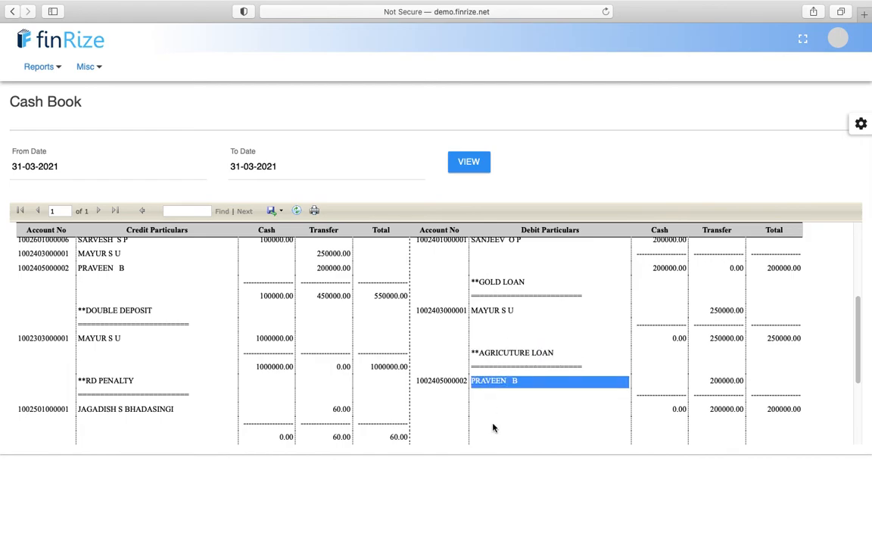
pyautogui.tripleClick(718, 383)
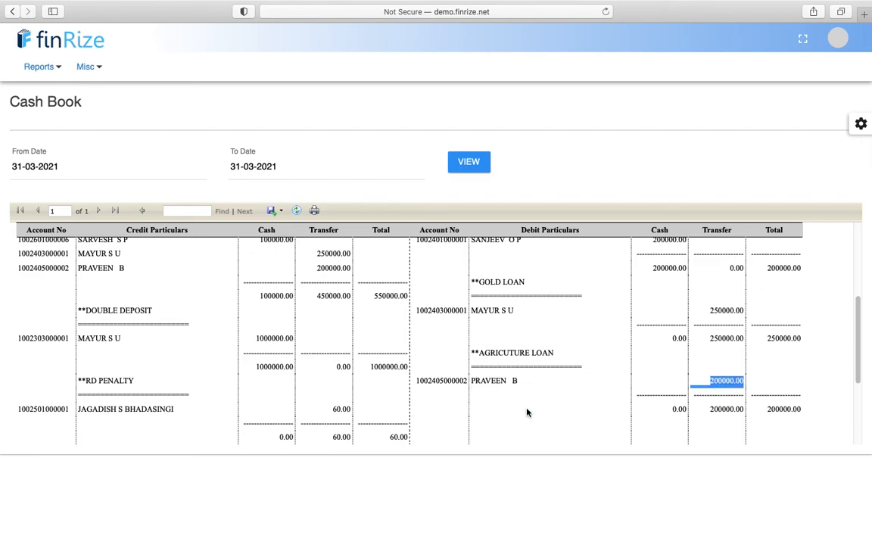
pyautogui.scroll(-5, 528, 412)
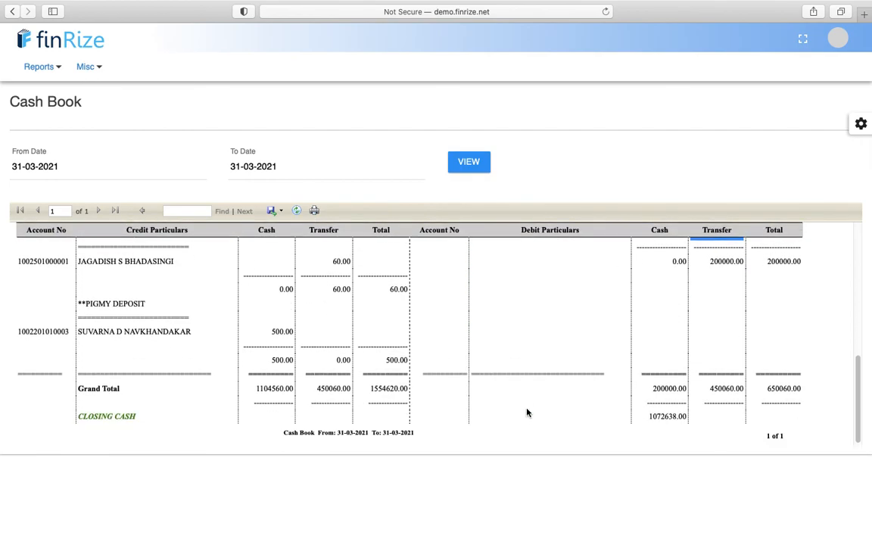
pyautogui.scroll(5, 479, 335)
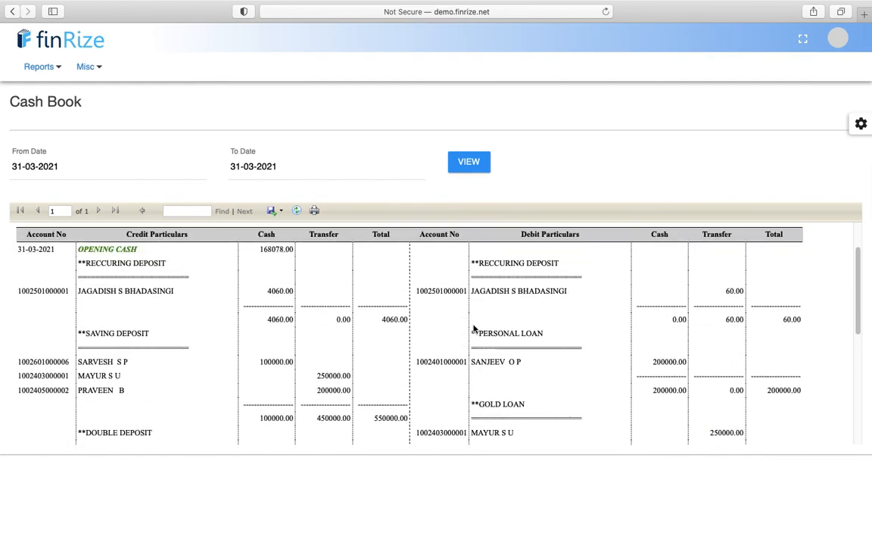
pyautogui.doubleClick(274, 248)
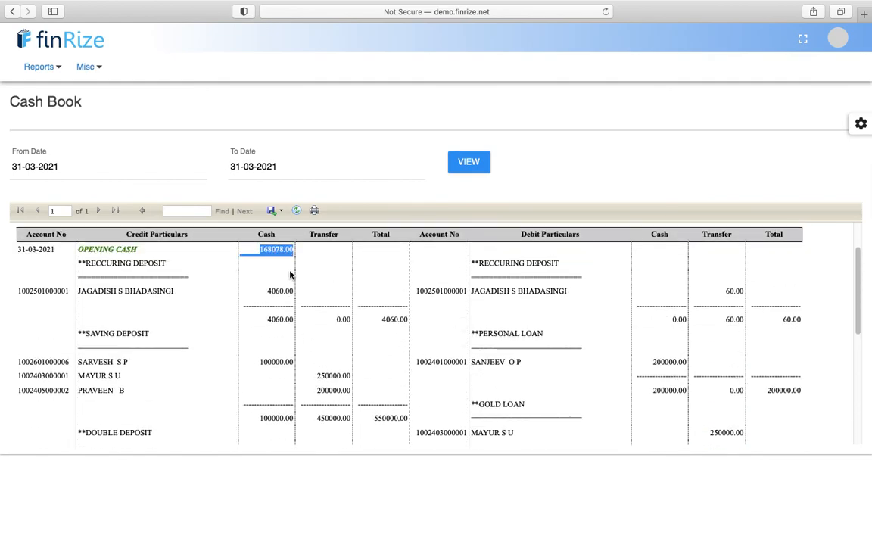
pyautogui.doubleClick(270, 290)
pyautogui.doubleClick(273, 318)
pyautogui.scroll(-5, 272, 320)
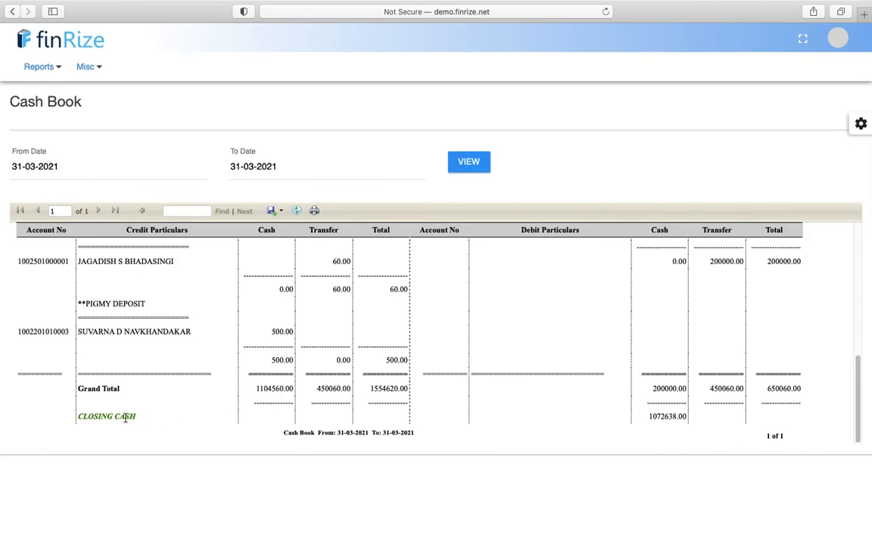
pyautogui.doubleClick(656, 416)
# - Log out and sign back in using saved credentials with the login ID's last character changed to 2
pyautogui.click(838, 38)
pyautogui.click(742, 195)
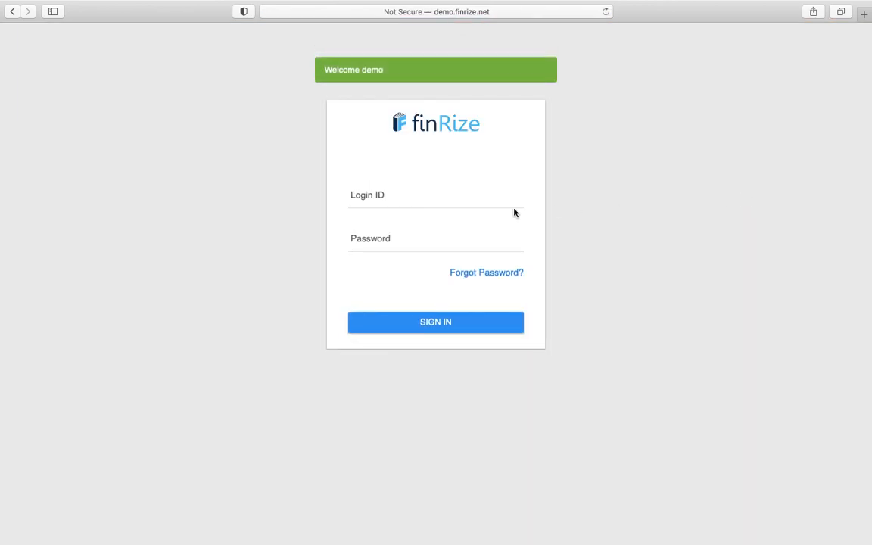
pyautogui.click(447, 191)
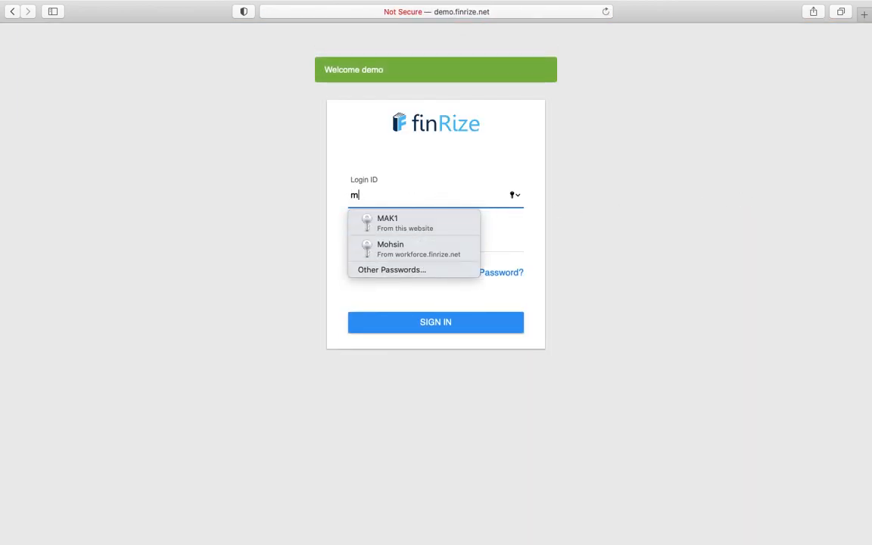
pyautogui.click(399, 223)
pyautogui.click(406, 200)
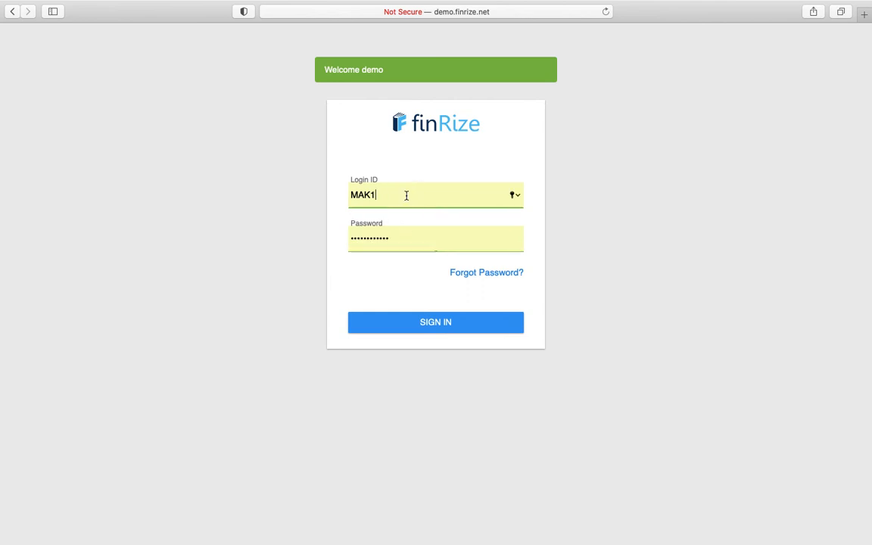
pyautogui.press('BackSpace')
pyautogui.write('2')
pyautogui.click(414, 330)
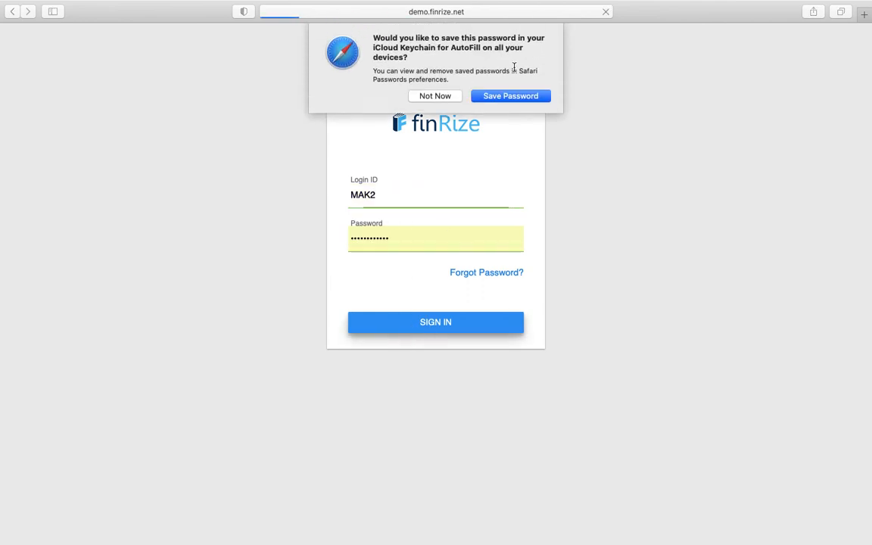
pyautogui.click(422, 95)
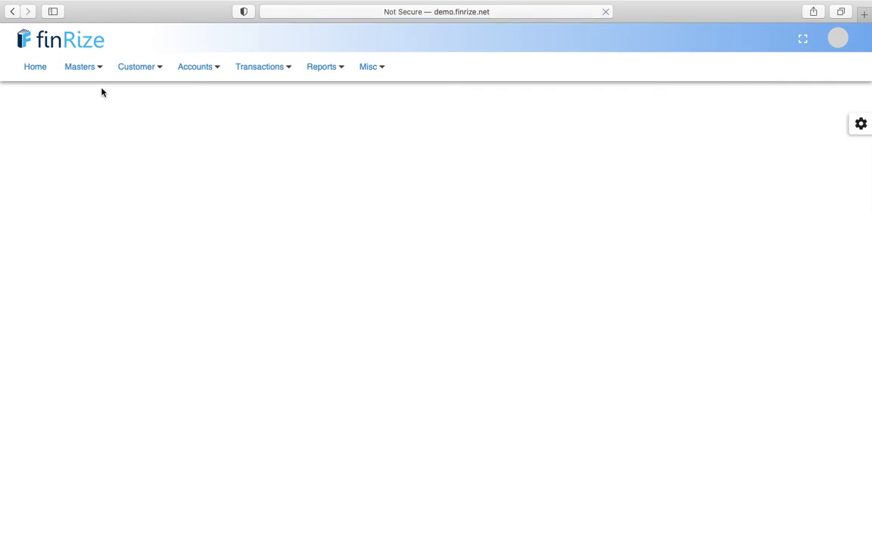
# - Open the CASA Statement and select the customer's savings account by searching their name
pyautogui.moveTo(263, 76)
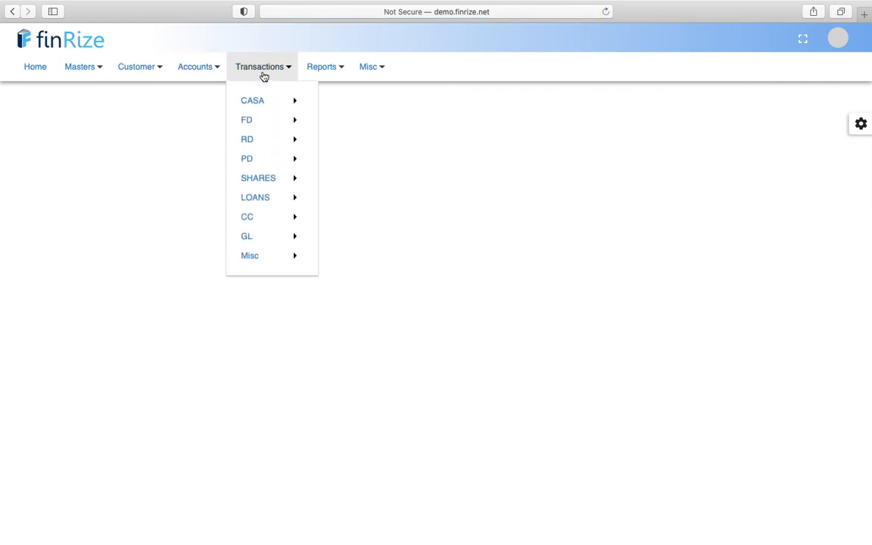
pyautogui.moveTo(279, 100)
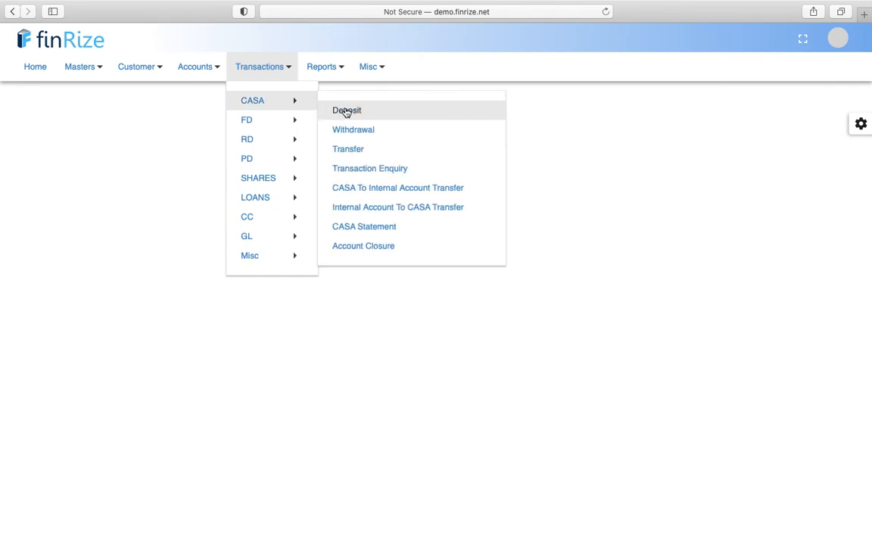
pyautogui.click(361, 229)
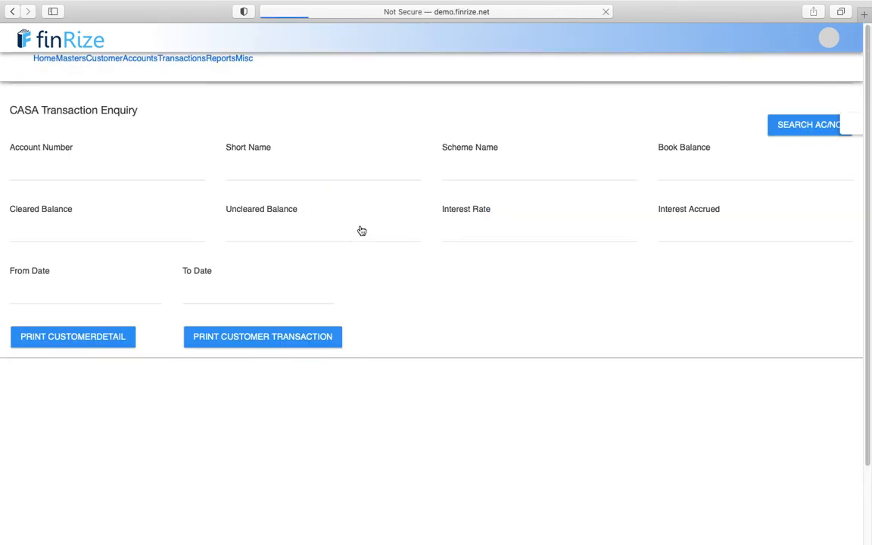
pyautogui.click(112, 184)
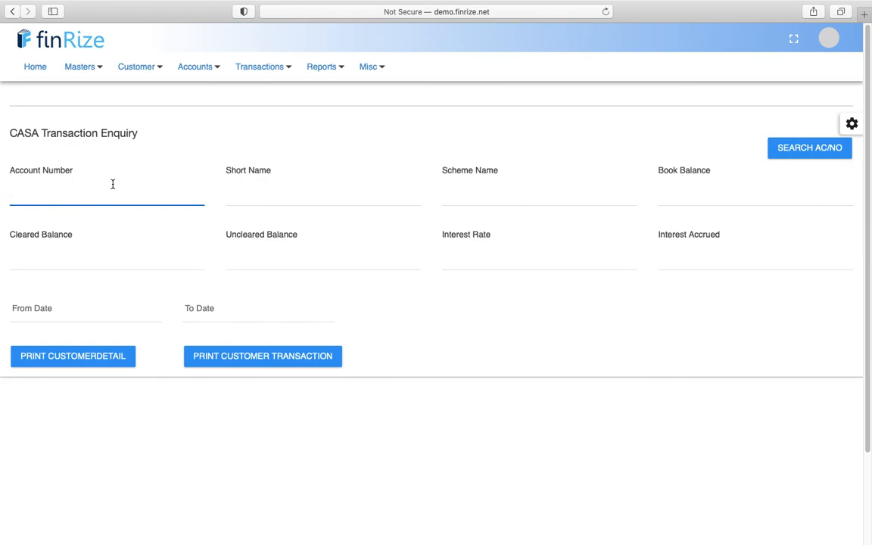
pyautogui.write('may')
pyautogui.press('BackSpace')
pyautogui.press('BackSpace')
pyautogui.press('BackSpace')
pyautogui.write('yu')
pyautogui.press('BackSpace')
pyautogui.press('BackSpace')
pyautogui.write('mayu')
pyautogui.click(140, 210)
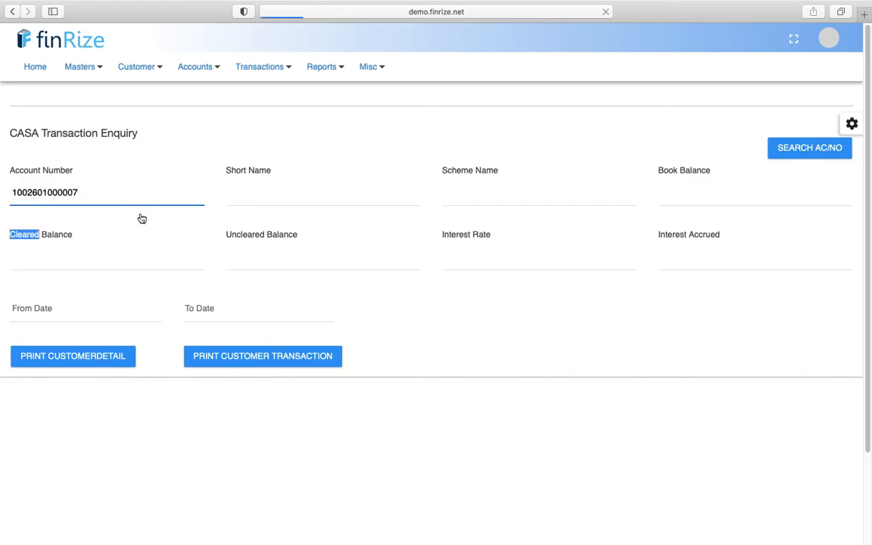
# - Review the 30-09-2020 to 31-03-2021 statement and its single 250000.00 credit
pyautogui.scroll(-3, 141, 219)
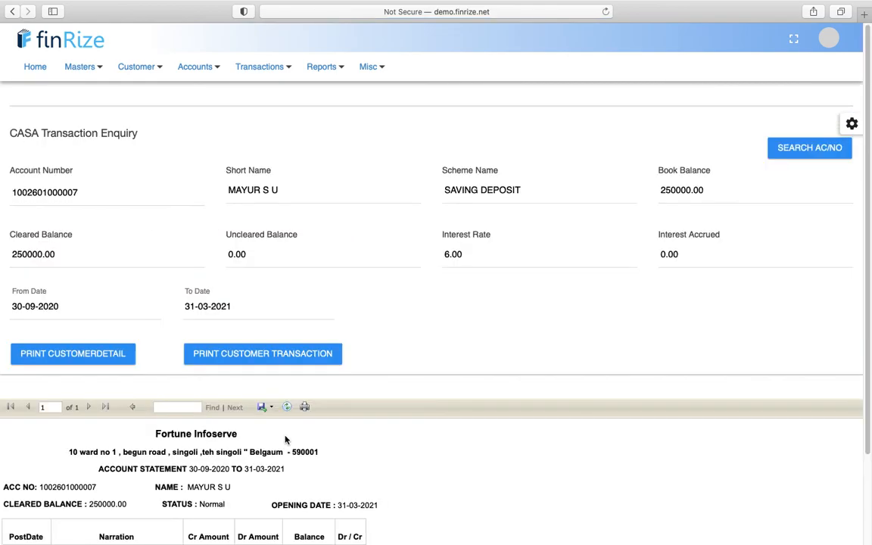
pyautogui.scroll(-3, 285, 440)
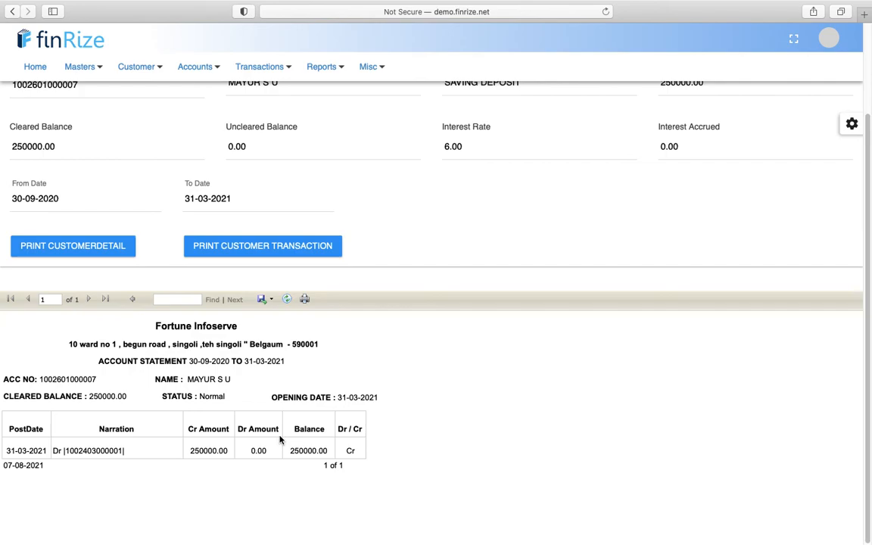
pyautogui.doubleClick(205, 451)
pyautogui.scroll(3, 244, 498)
pyautogui.click(279, 67)
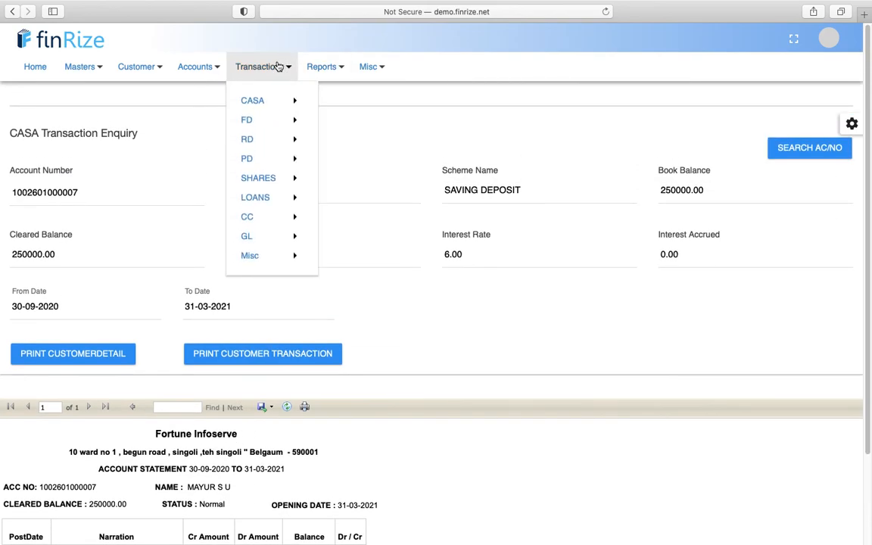
pyautogui.click(131, 162)
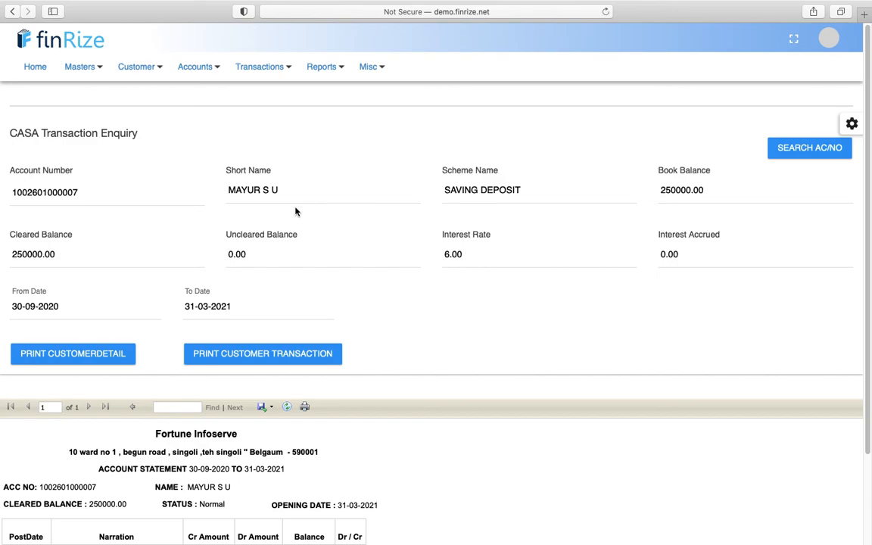
pyautogui.click(259, 67)
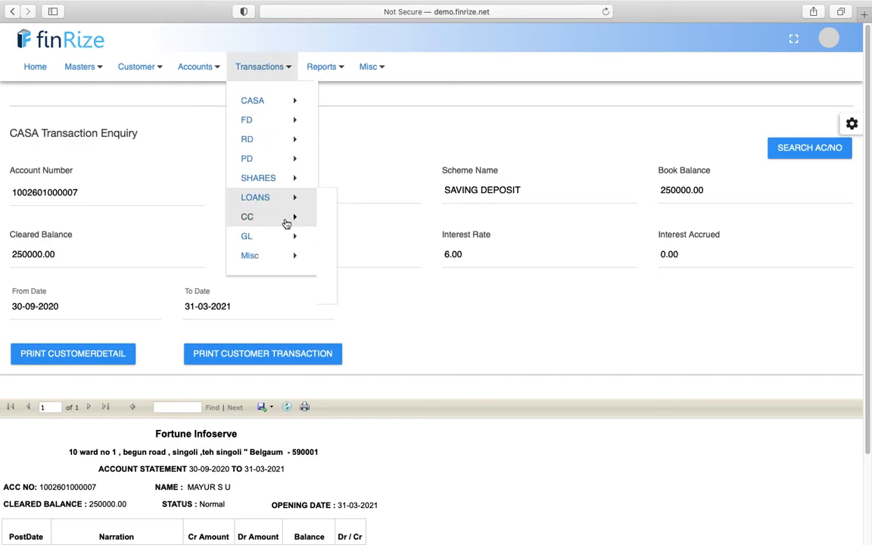
pyautogui.moveTo(294, 100)
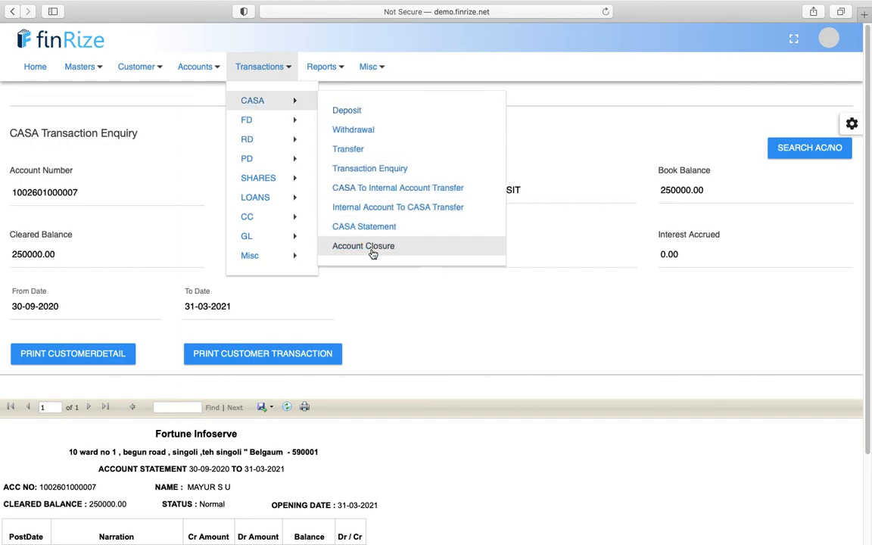
# - Run the CASA Transaction Enquiry for the customer's savings account, showing the 250000.00 LADISB credit
pyautogui.click(371, 172)
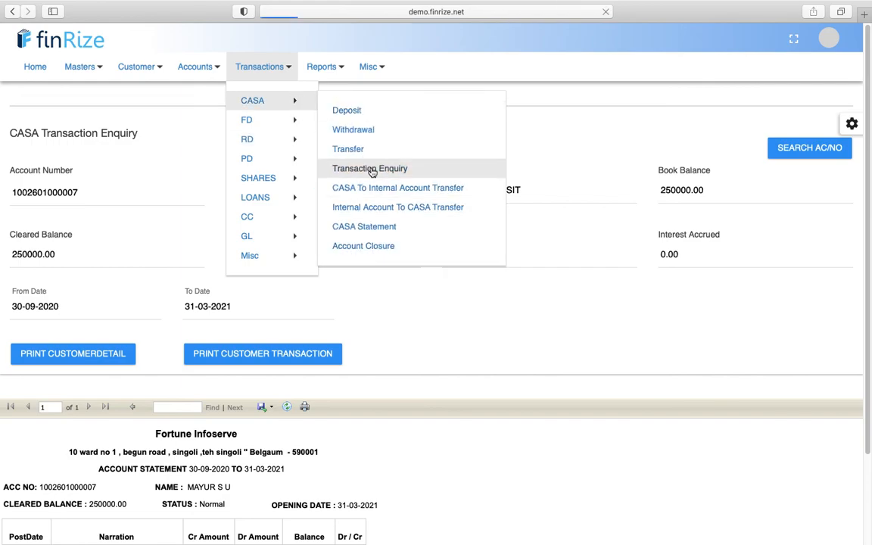
pyautogui.click(138, 178)
pyautogui.write('mayu')
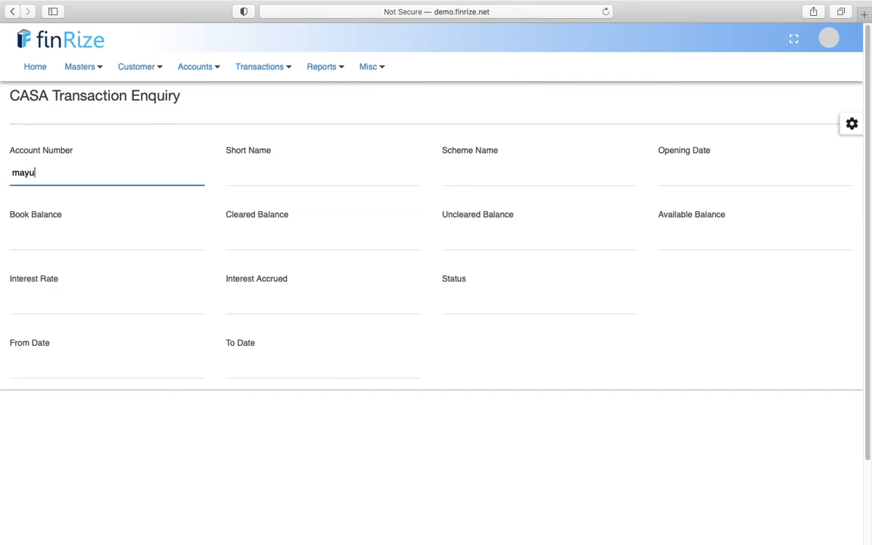
pyautogui.click(136, 196)
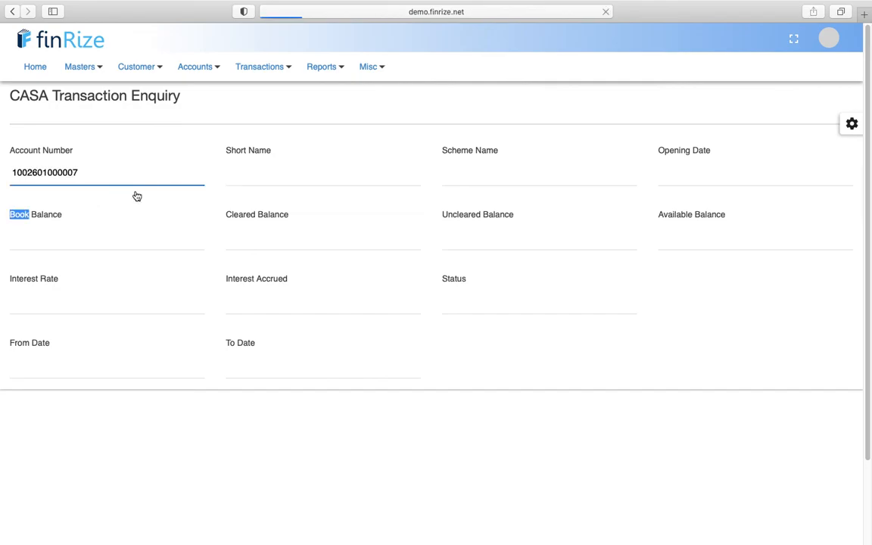
pyautogui.scroll(-2, 184, 342)
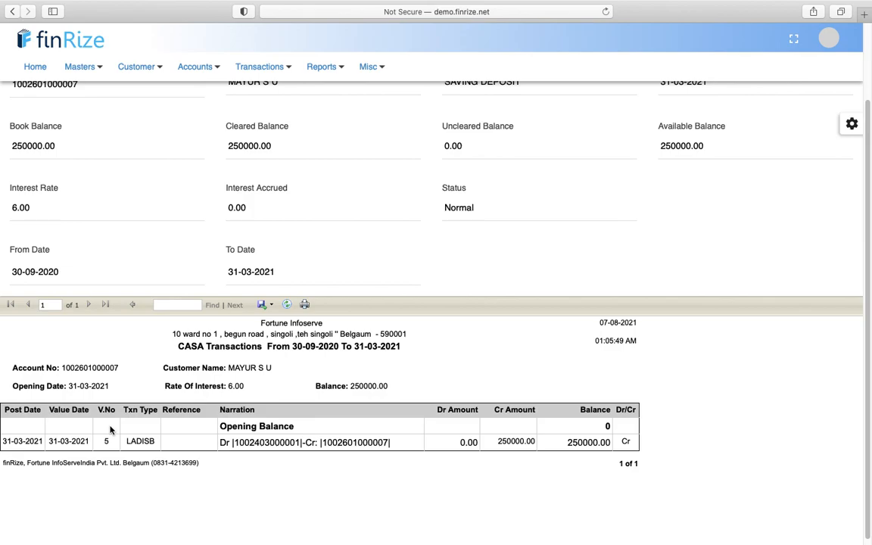
pyautogui.scroll(2, 110, 430)
pyautogui.click(277, 67)
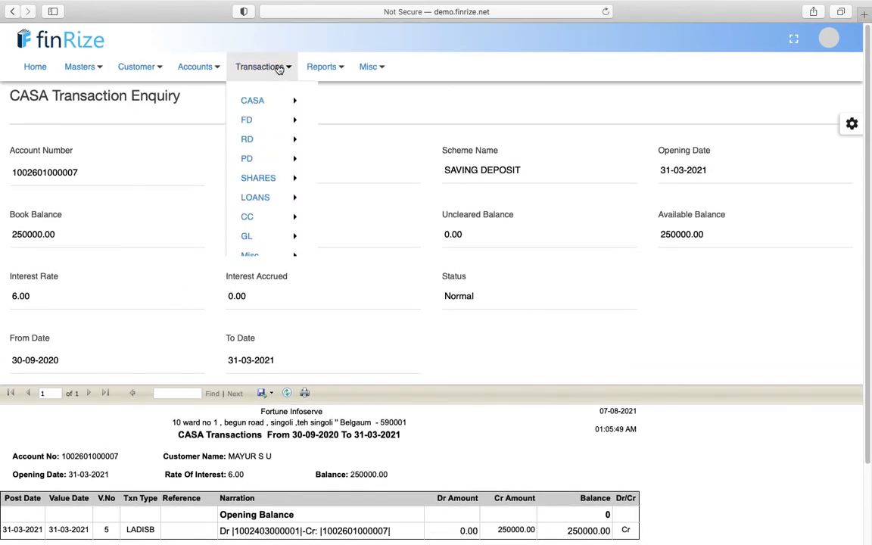
pyautogui.click(176, 72)
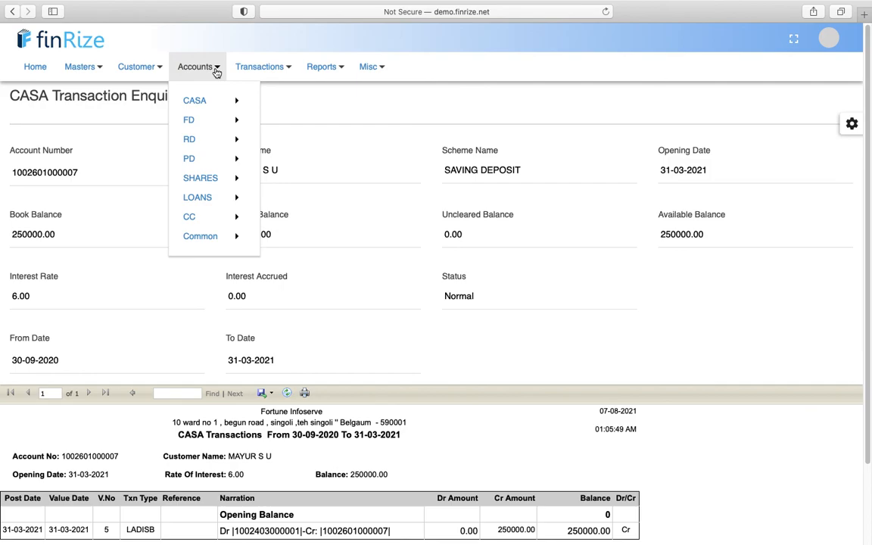
pyautogui.moveTo(321, 73)
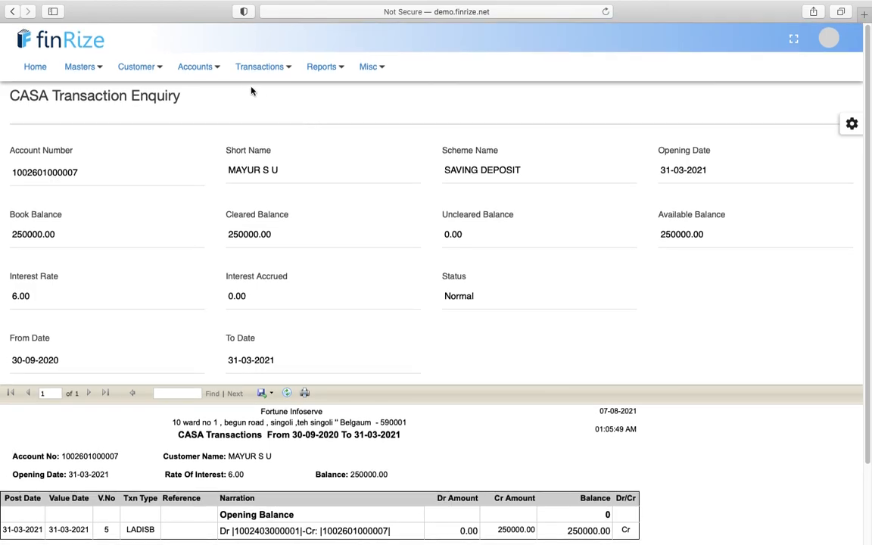
pyautogui.moveTo(242, 80)
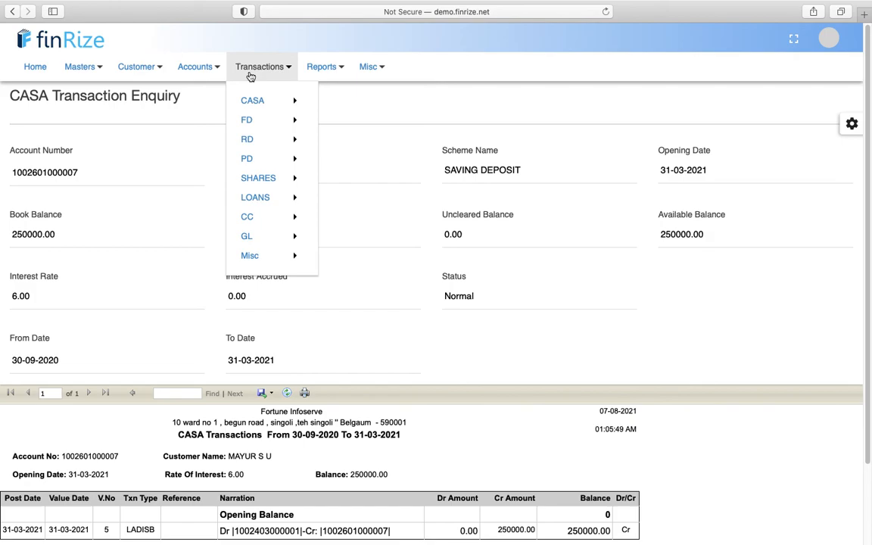
# - Open Loan Installment Payment for the borrower's personal loan account
pyautogui.click(199, 68)
pyautogui.click(259, 68)
pyautogui.moveTo(290, 199)
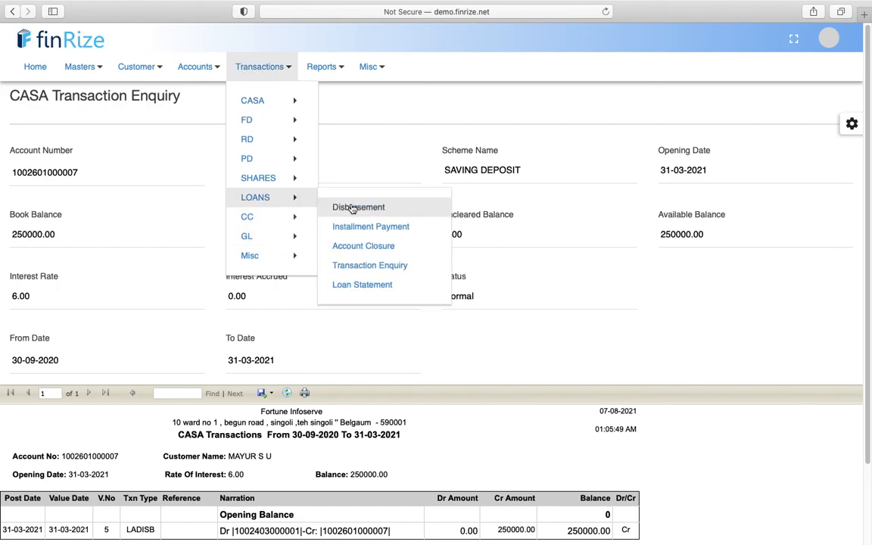
pyautogui.click(352, 227)
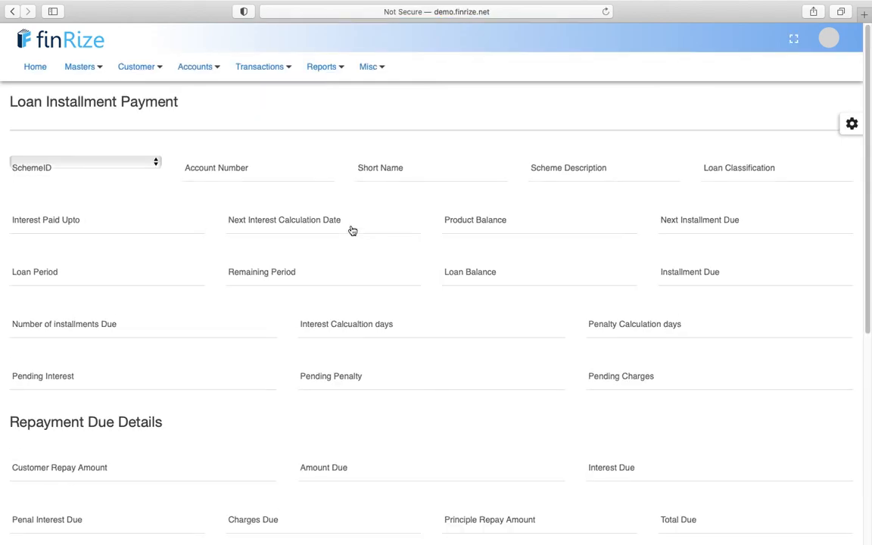
pyautogui.click(253, 169)
pyautogui.write('sanj')
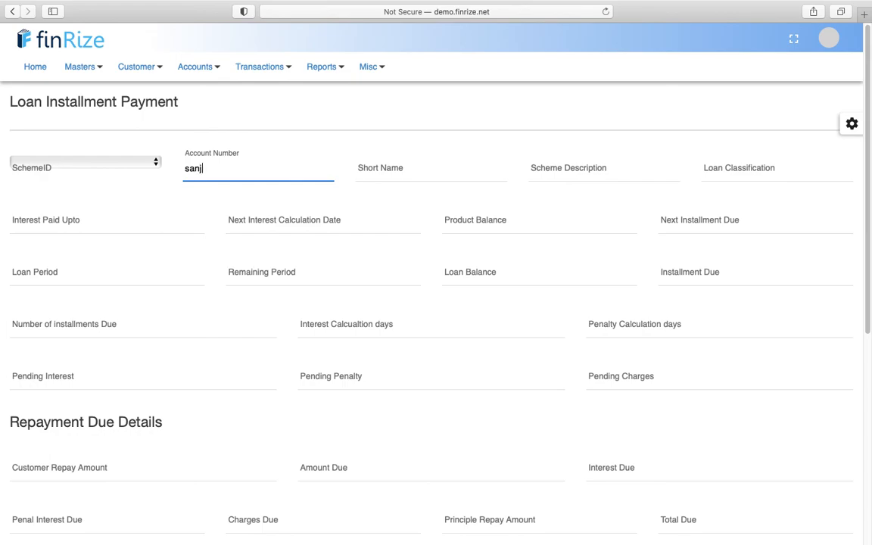
pyautogui.click(244, 195)
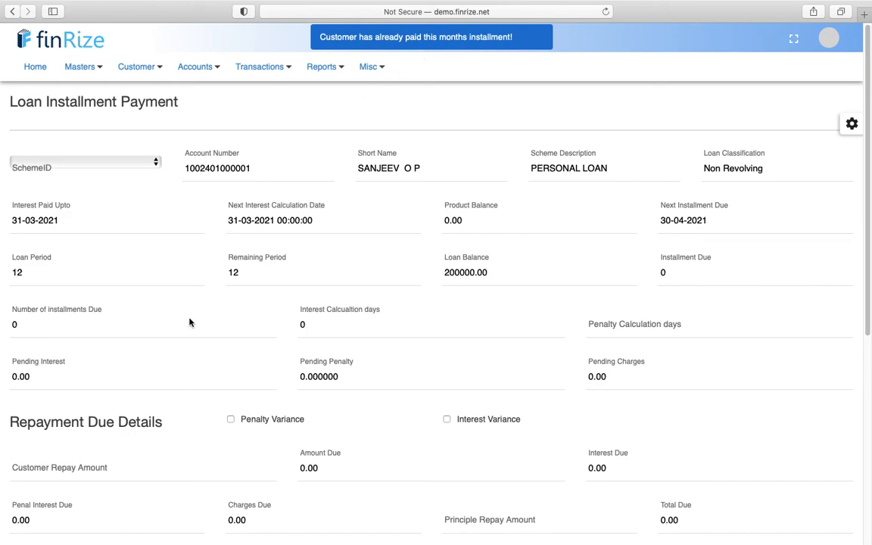
# - Check the repayment details: 12-month 200000.00 loan, next installment 30-04-2021, nothing due
pyautogui.scroll(-5, 189, 323)
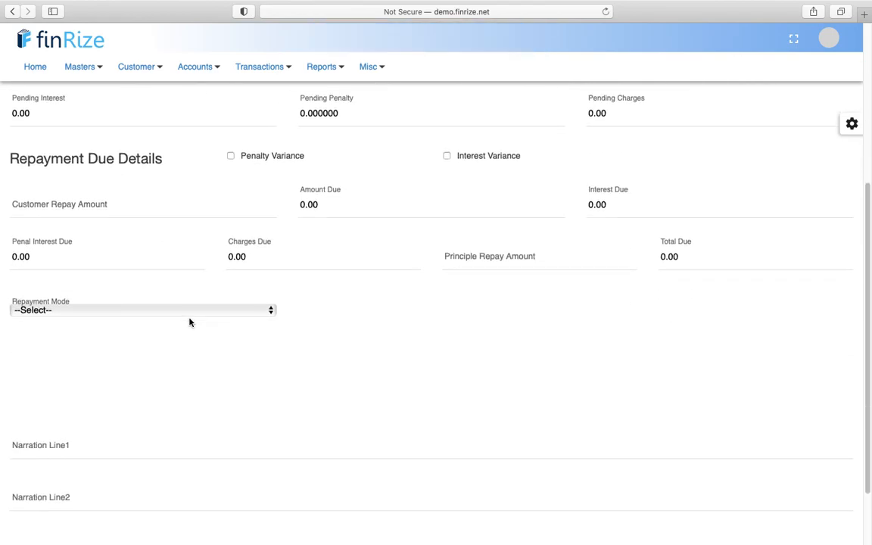
pyautogui.click(200, 308)
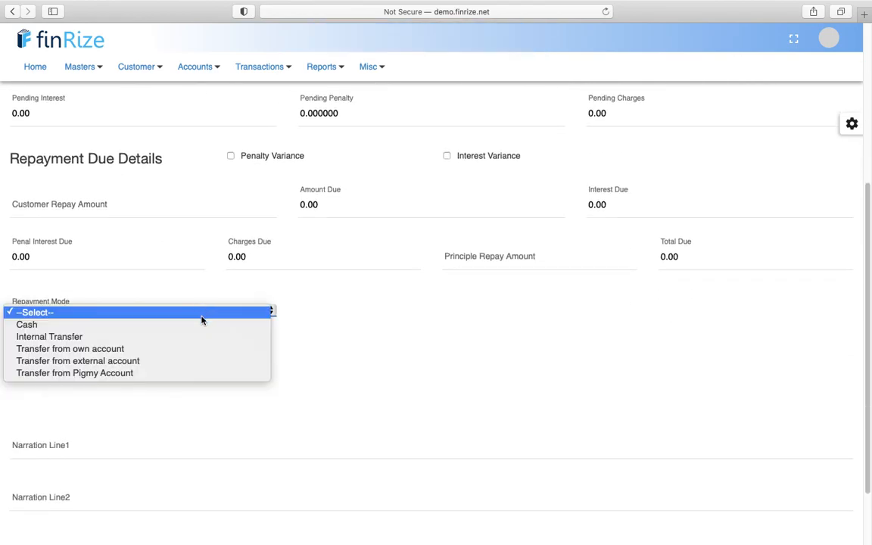
pyautogui.click(372, 317)
pyautogui.scroll(-2, 371, 318)
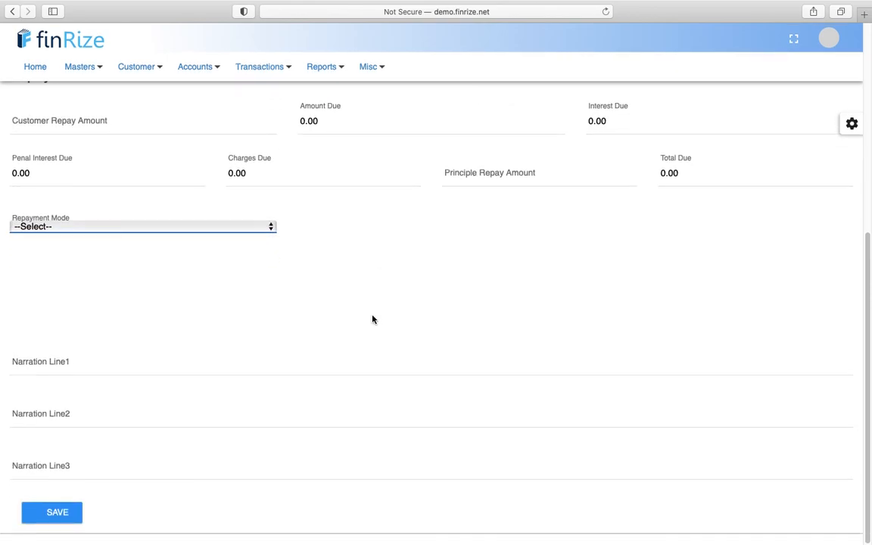
pyautogui.scroll(5, 288, 245)
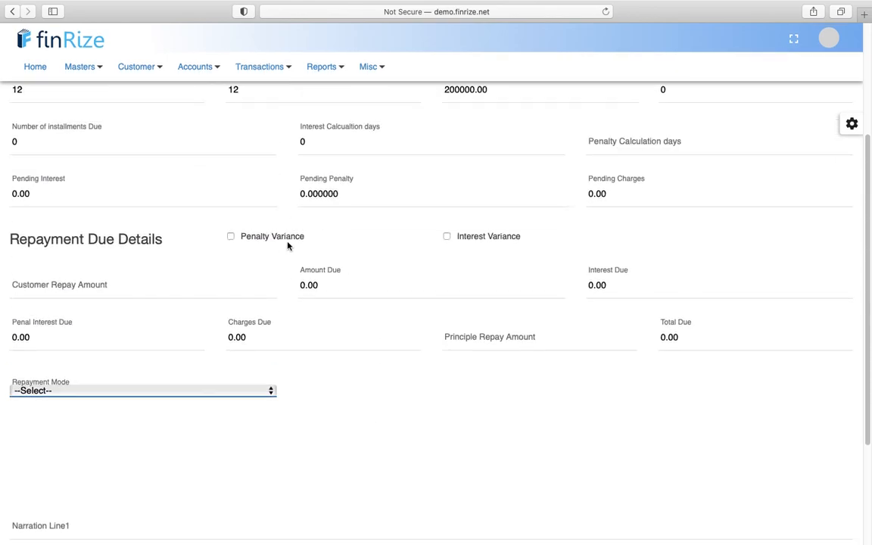
pyautogui.click(258, 66)
pyautogui.moveTo(259, 101)
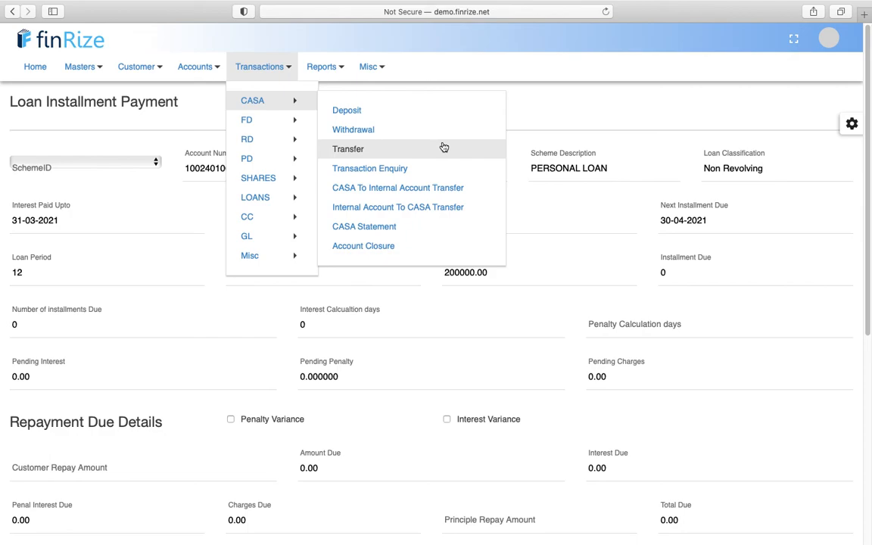
# - Open a blank CASA to CASA Transfer form with value date 31-03-2021
pyautogui.click(406, 151)
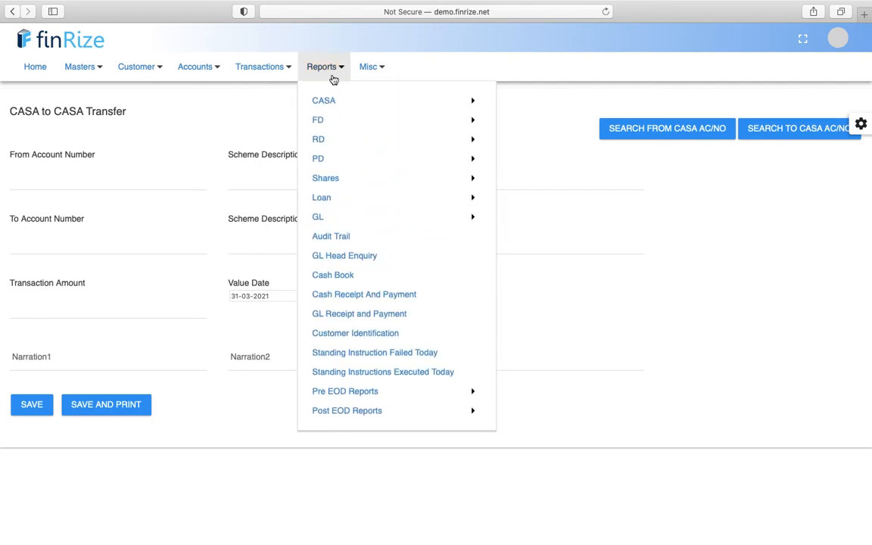
# - Log out and sign back in as a different user using a saved login
pyautogui.click(838, 42)
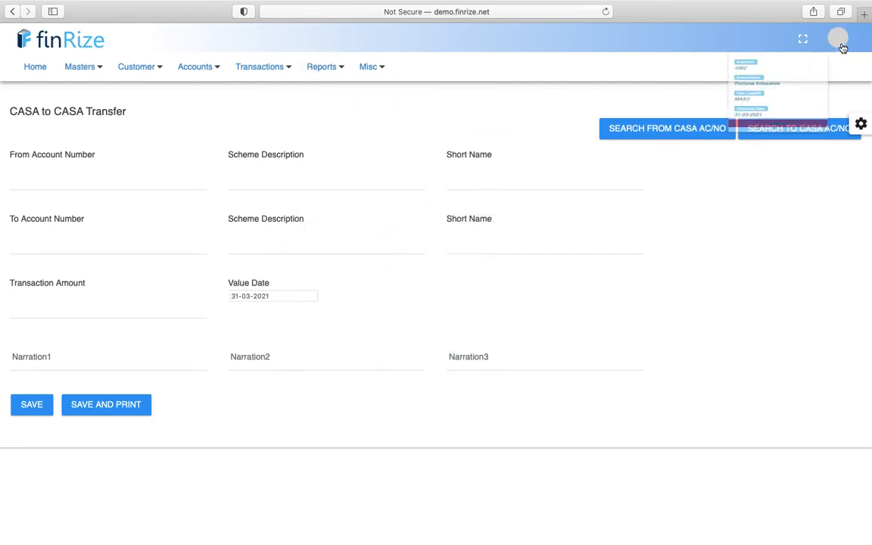
pyautogui.click(769, 194)
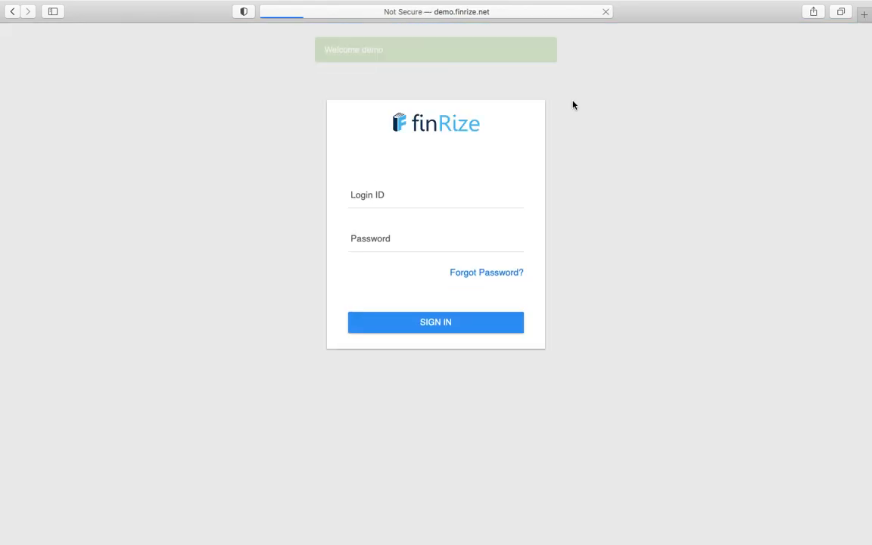
pyautogui.click(411, 197)
pyautogui.click(412, 221)
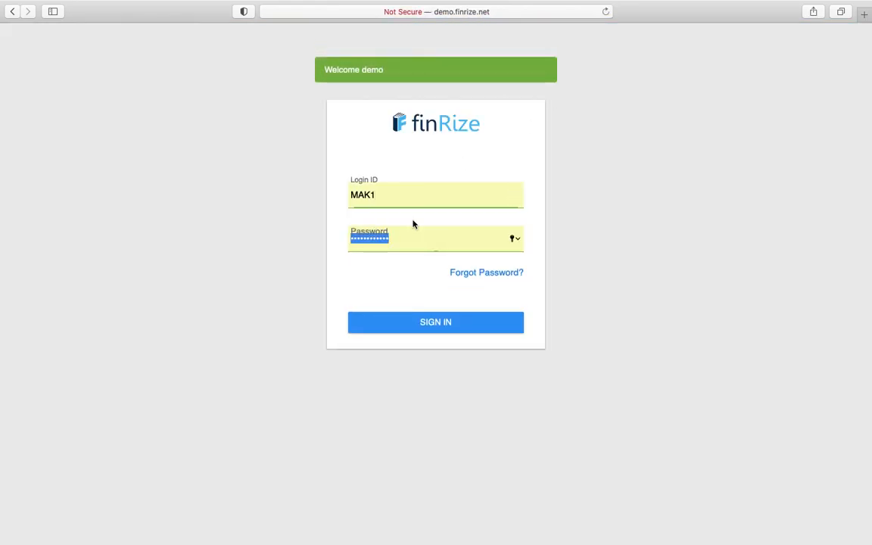
pyautogui.click(399, 323)
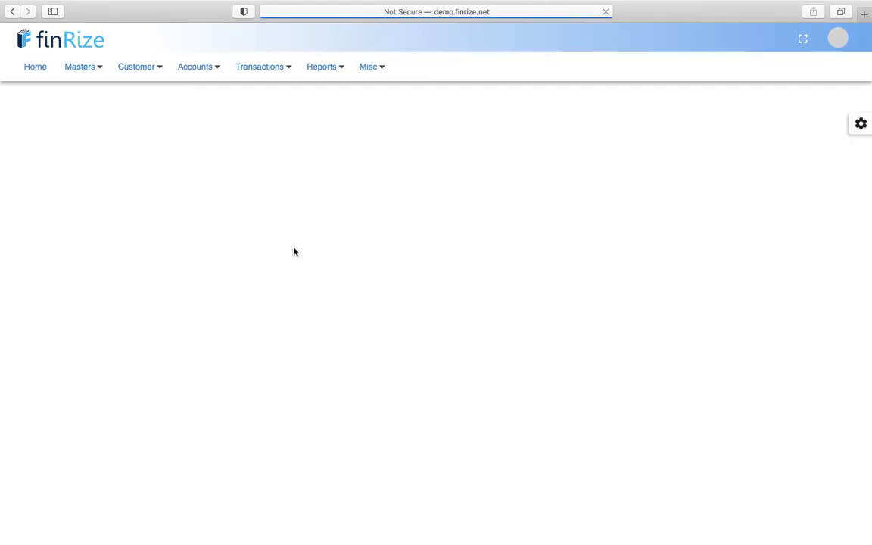
# - View the branch 1001 Balance Sheet as on 07-07-2021, totalling 11390172.15 liabilities and 11390172.40 assets
pyautogui.click(325, 69)
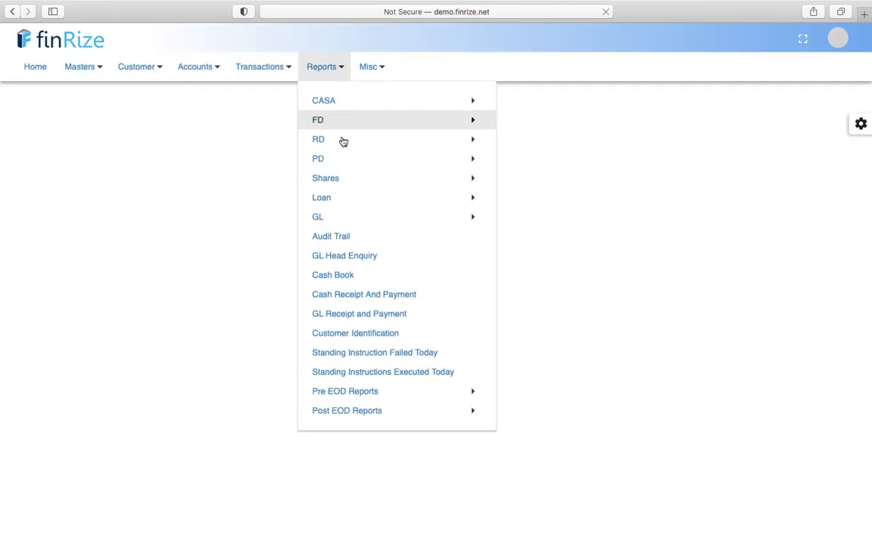
pyautogui.moveTo(346, 223)
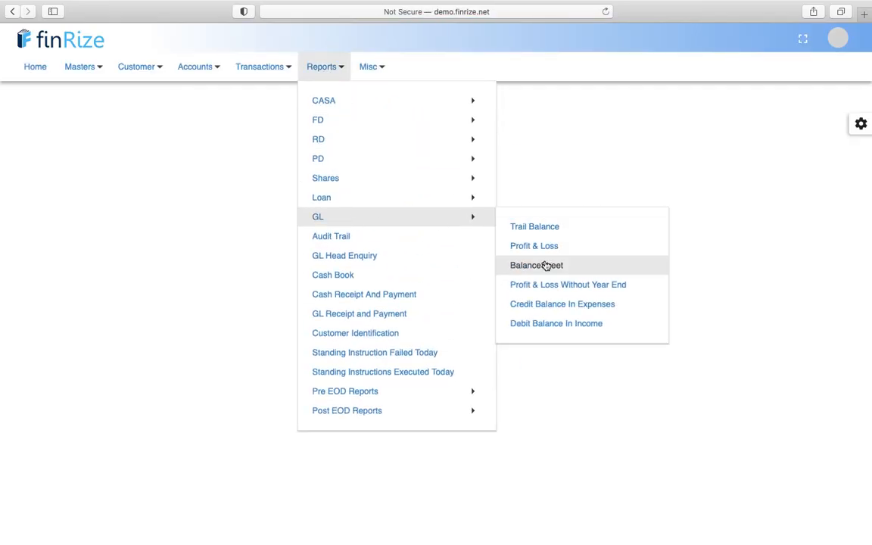
pyautogui.click(545, 267)
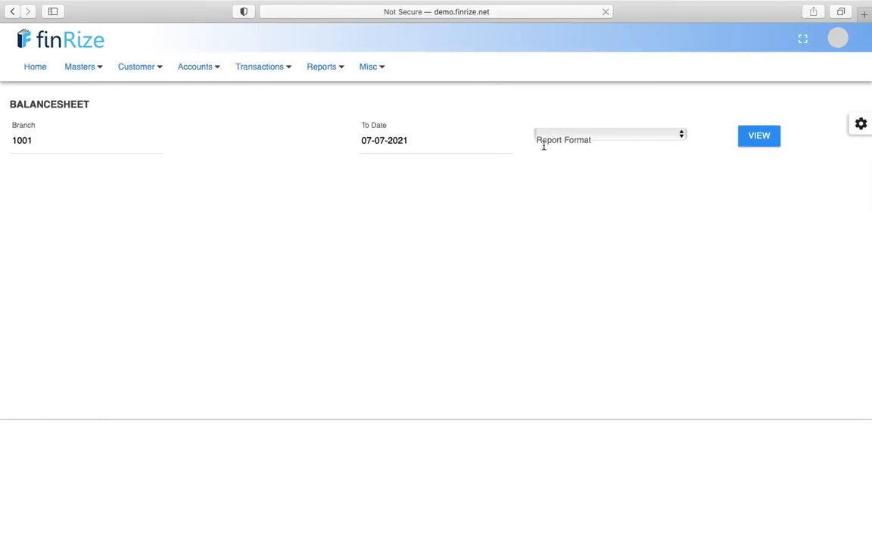
pyautogui.click(761, 137)
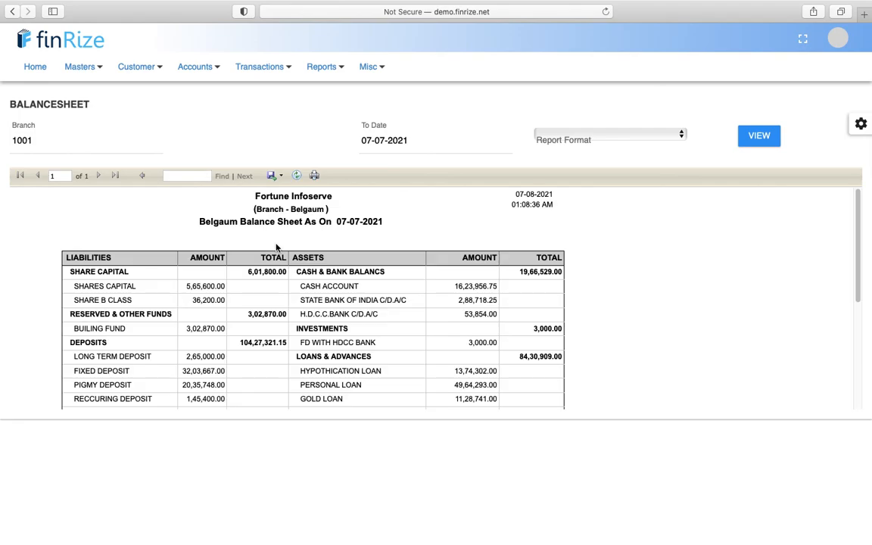
pyautogui.scroll(-2, 276, 274)
pyautogui.scroll(2, 277, 275)
pyautogui.scroll(-2, 276, 276)
pyautogui.scroll(-2, 276, 278)
pyautogui.scroll(-4, 277, 278)
pyautogui.scroll(-1, 276, 279)
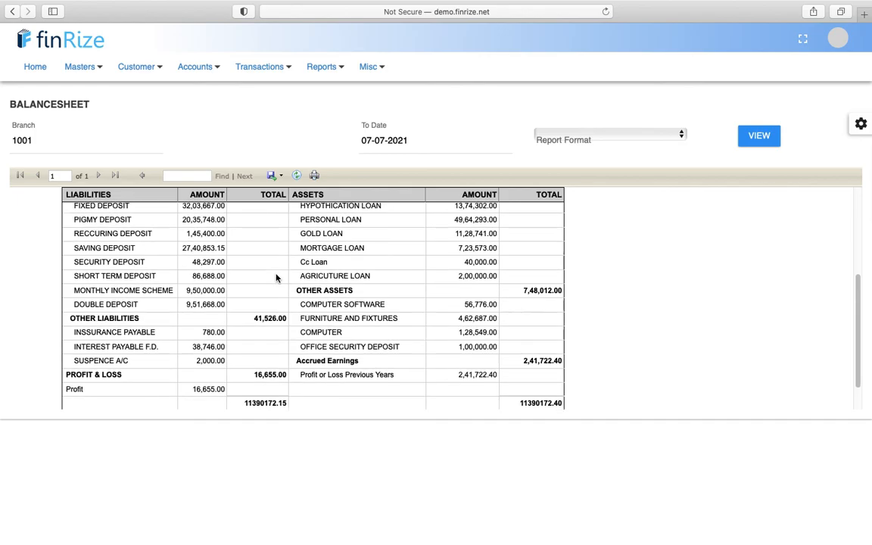
pyautogui.scroll(5, 277, 278)
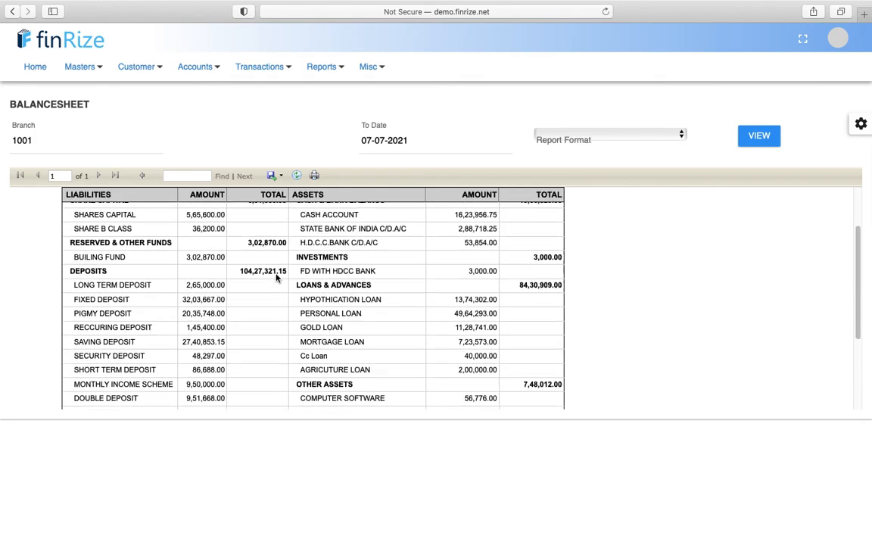
pyautogui.scroll(5, 277, 279)
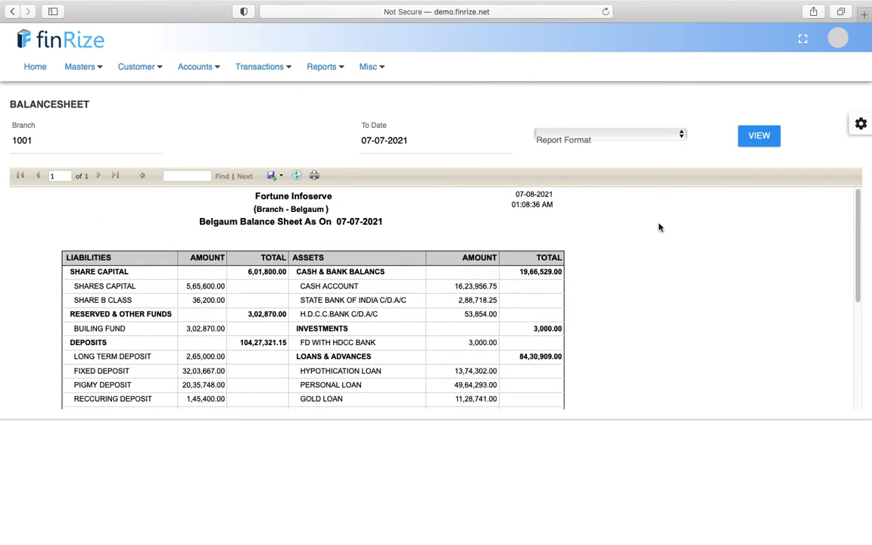
pyautogui.click(325, 70)
# - Open the GL Profit & Loss report for branch 1001 and view it with the default dates
pyautogui.moveTo(355, 225)
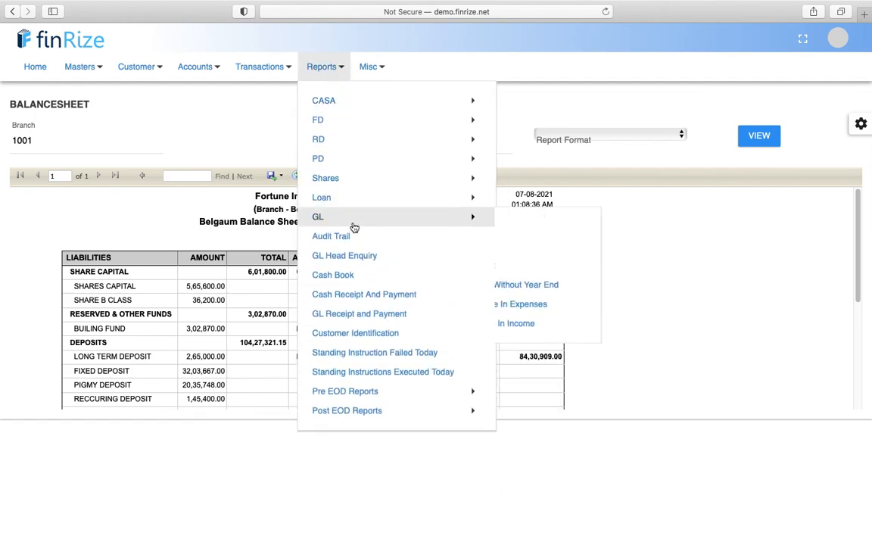
pyautogui.click(555, 247)
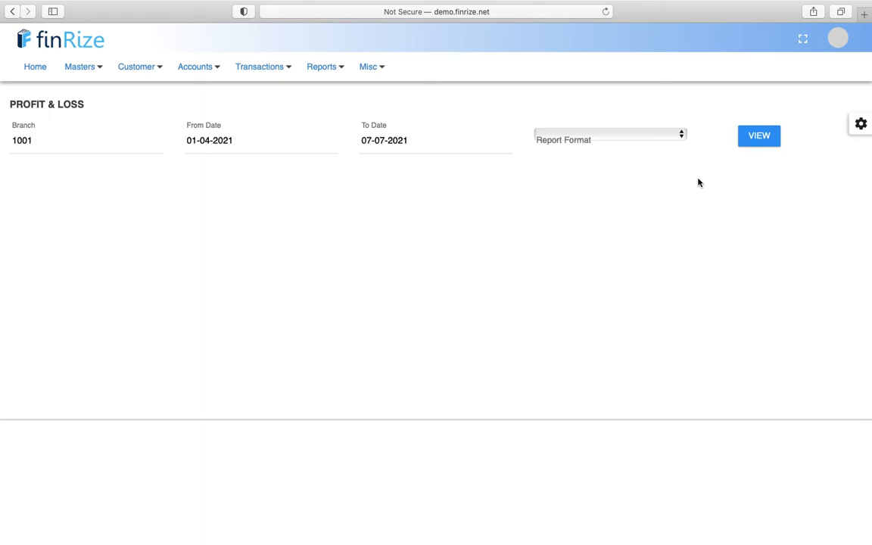
pyautogui.click(759, 139)
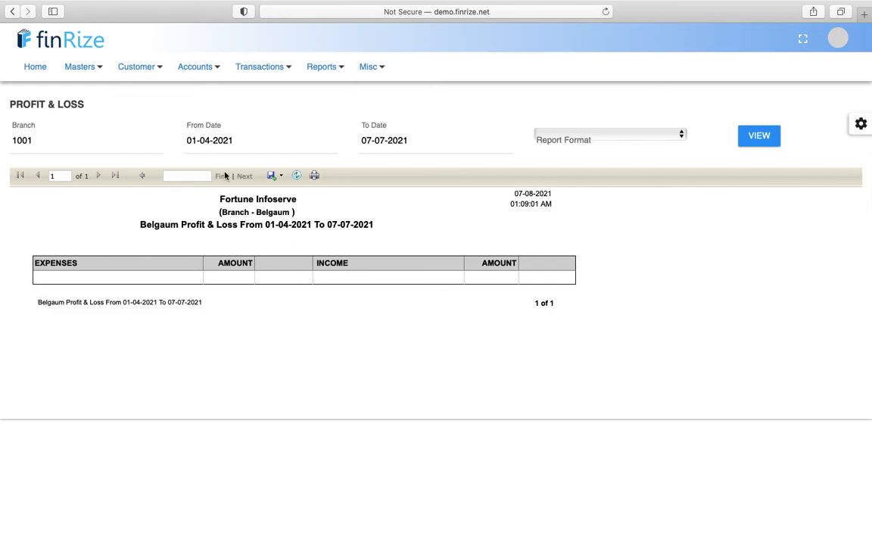
# - Change the From Date year to 2020 and regenerate, showing income 659600.00 and profit 16655.00
pyautogui.click(242, 139)
pyautogui.press('BackSpace')
pyautogui.write('0')
pyautogui.press('Tab')
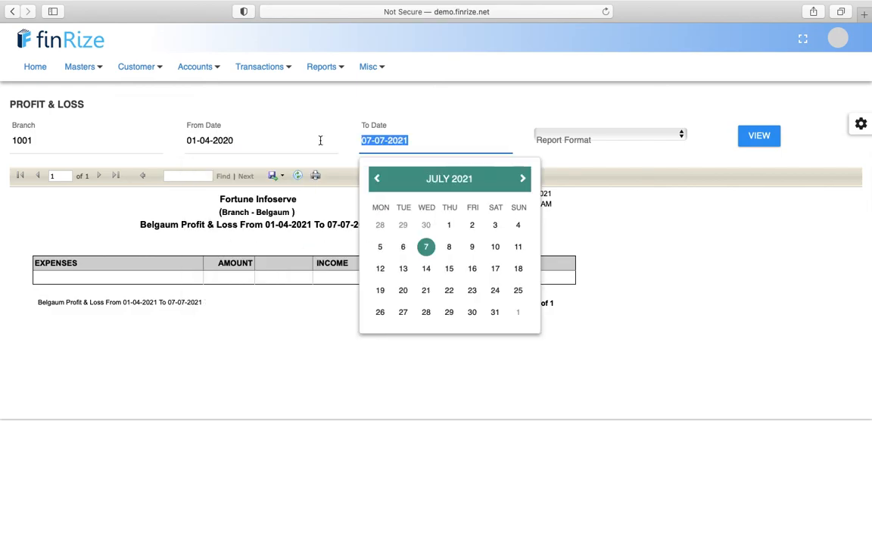
pyautogui.click(741, 136)
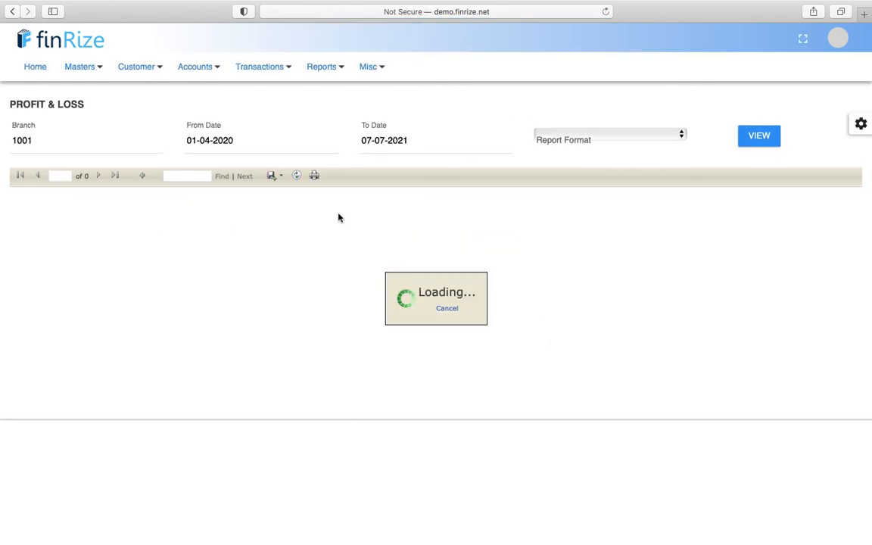
pyautogui.scroll(-5, 388, 335)
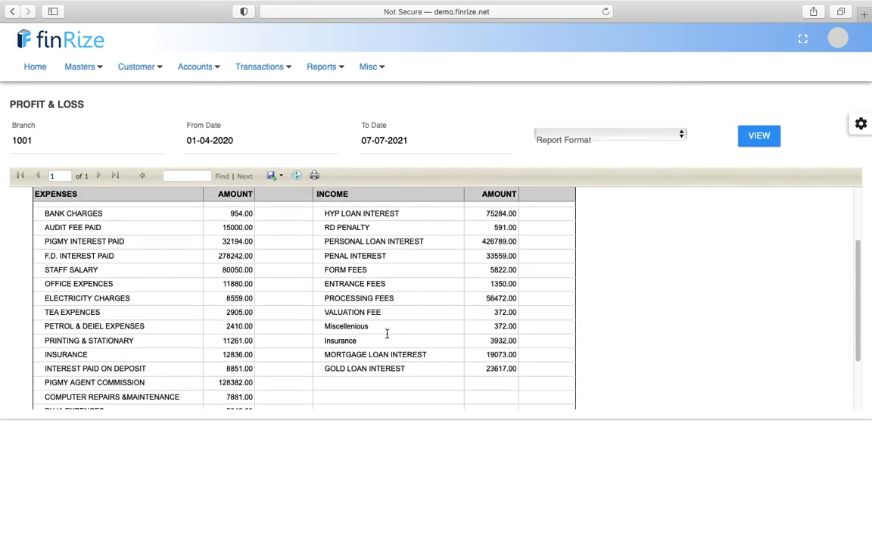
pyautogui.scroll(-3, 387, 337)
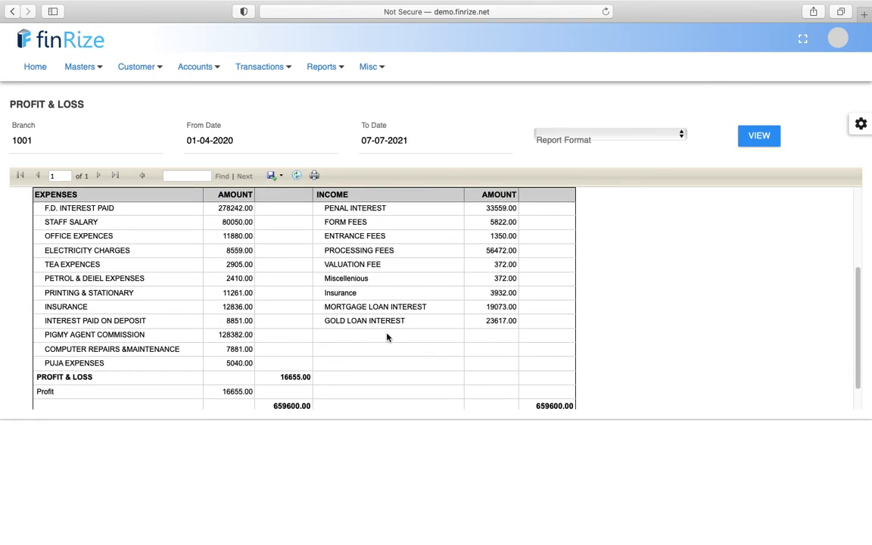
pyautogui.scroll(3, 387, 335)
pyautogui.scroll(5, 386, 336)
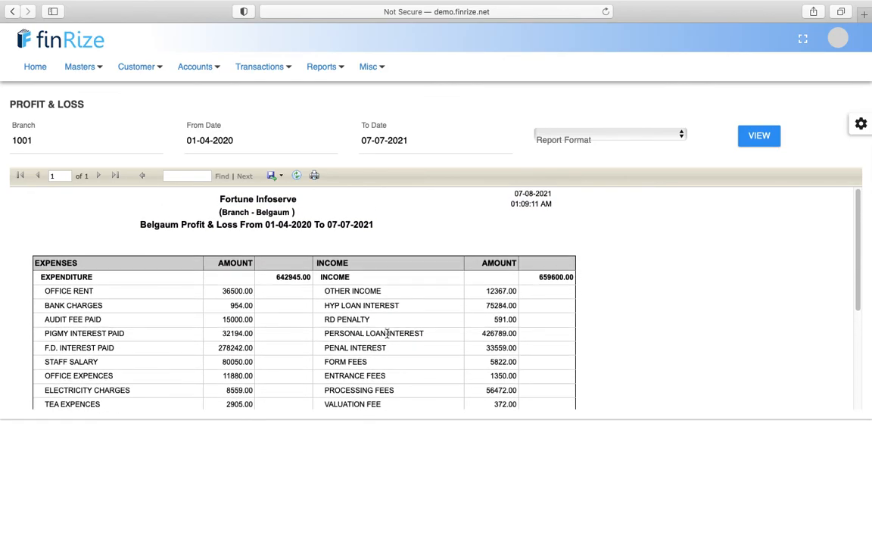
pyautogui.click(332, 78)
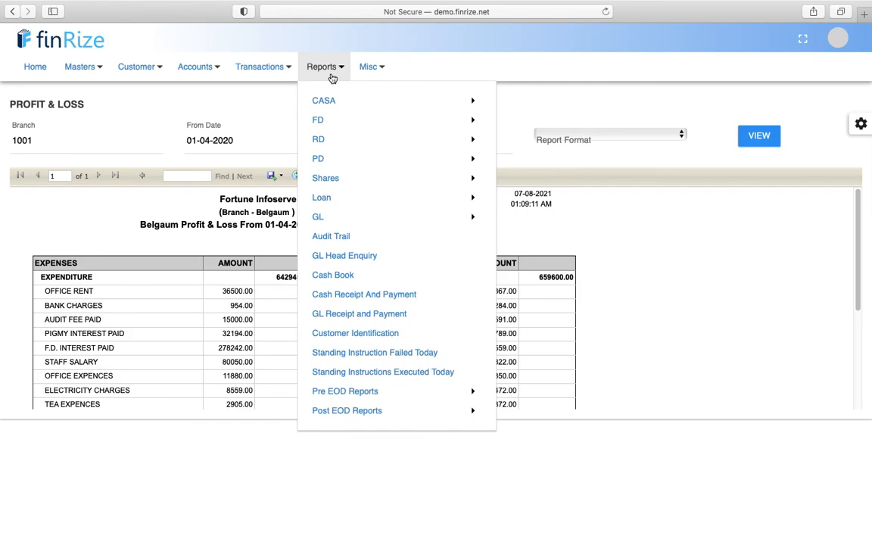